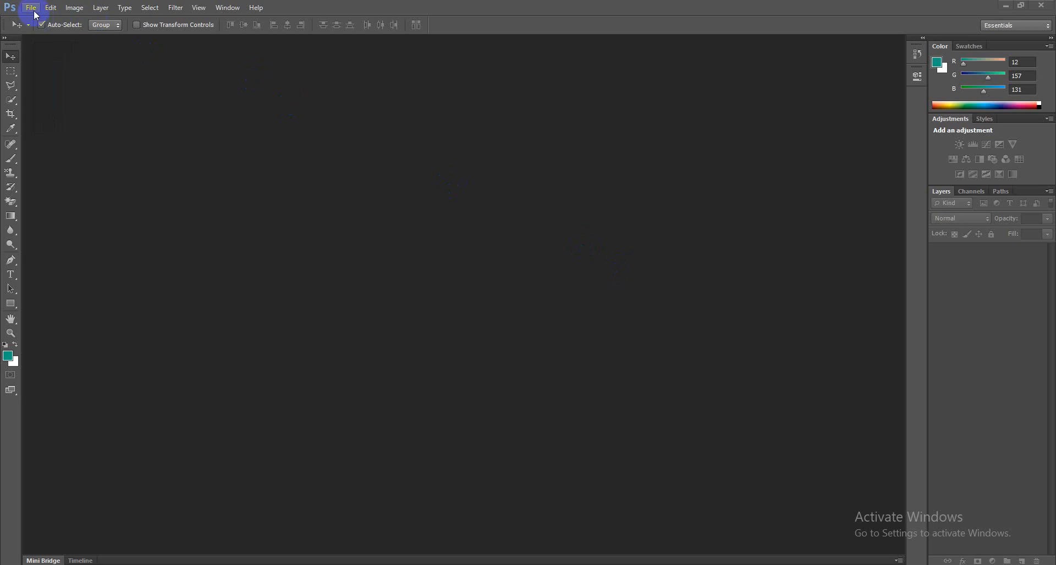
# - Start a new document from the Web preset with a width of 1280 pixels and a height of 720 pixels
pyautogui.click(33, 9)
pyautogui.click(48, 22)
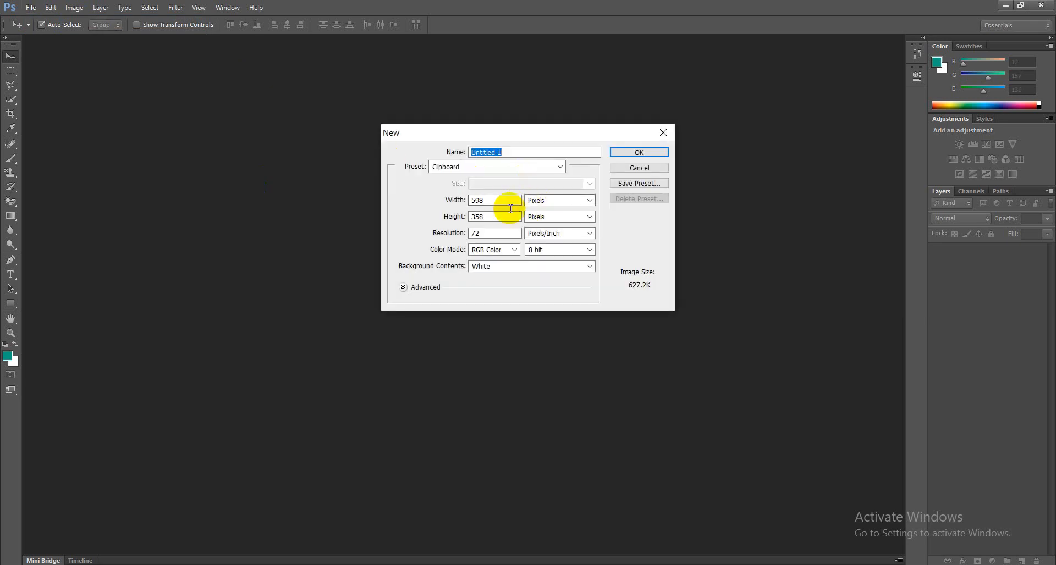
pyautogui.click(524, 166)
pyautogui.click(459, 245)
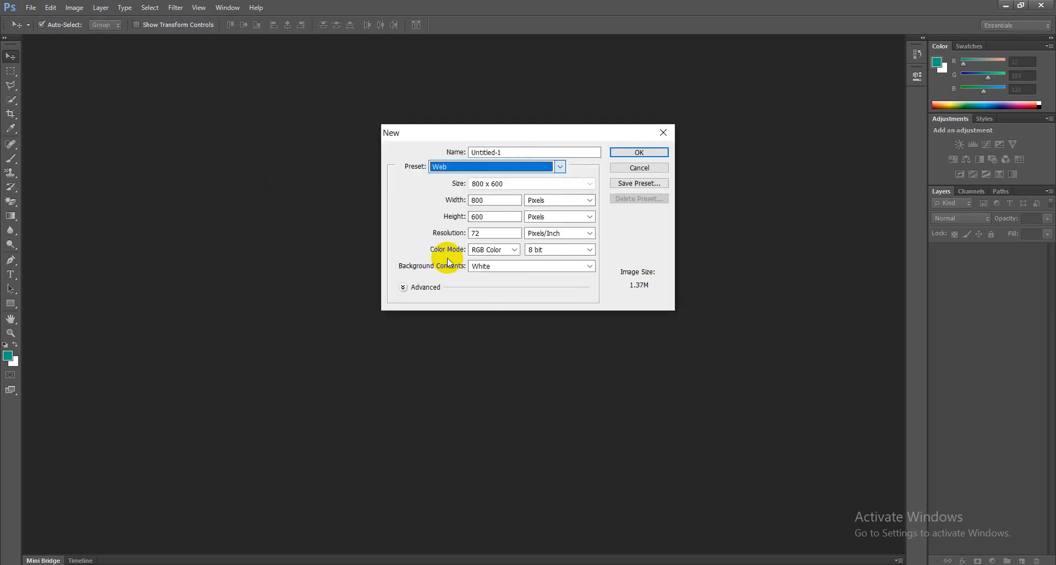
pyautogui.click(497, 203)
pyautogui.moveTo(496, 202); pyautogui.dragTo(441, 202)
pyautogui.write('1280')
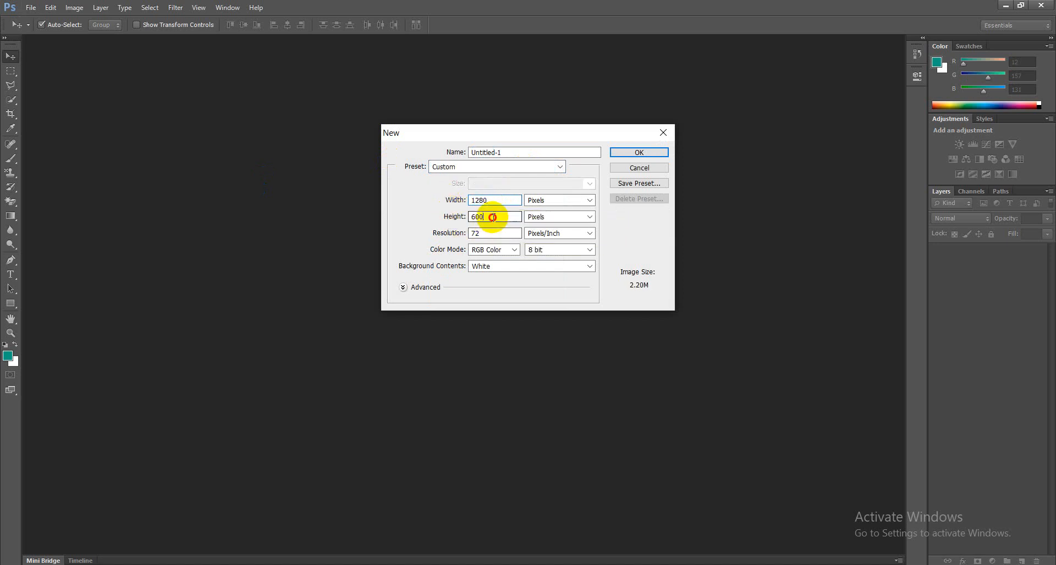
pyautogui.moveTo(493, 216); pyautogui.dragTo(441, 212)
pyautogui.write('720')
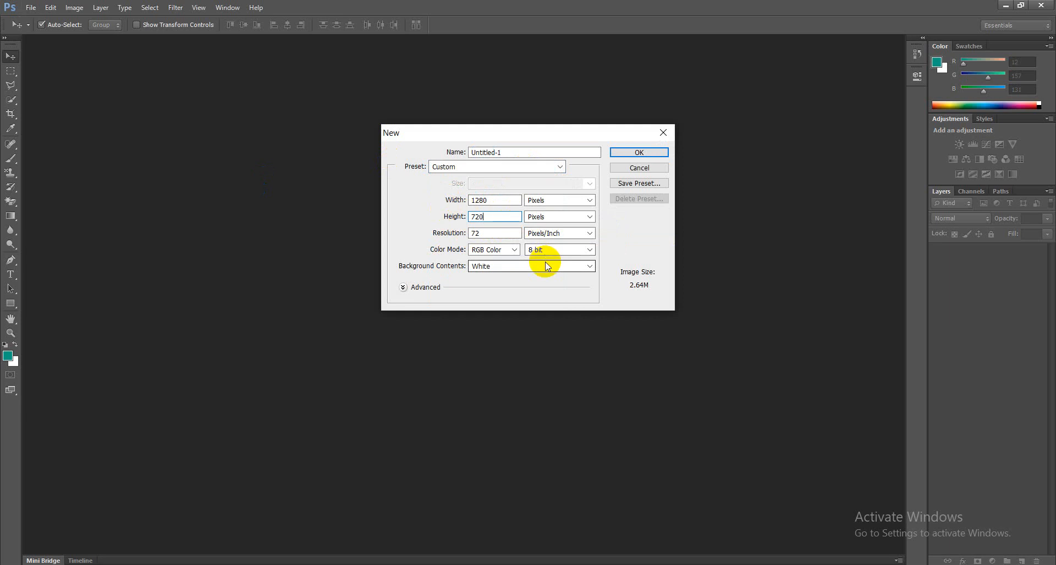
# - Try the U.S. Paper and International Paper presets for the new document
pyautogui.click(525, 168)
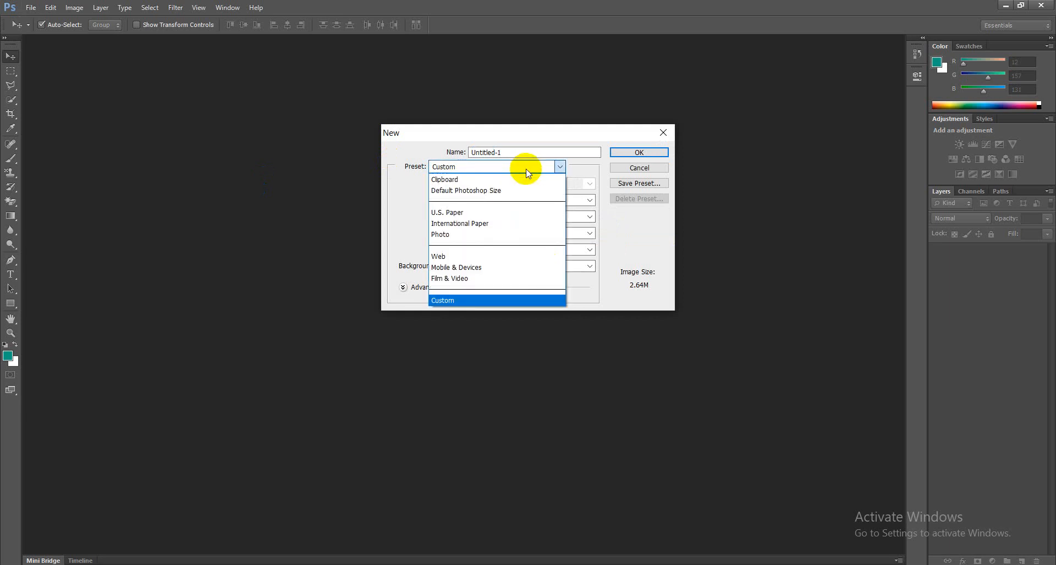
pyautogui.click(467, 212)
pyautogui.click(502, 185)
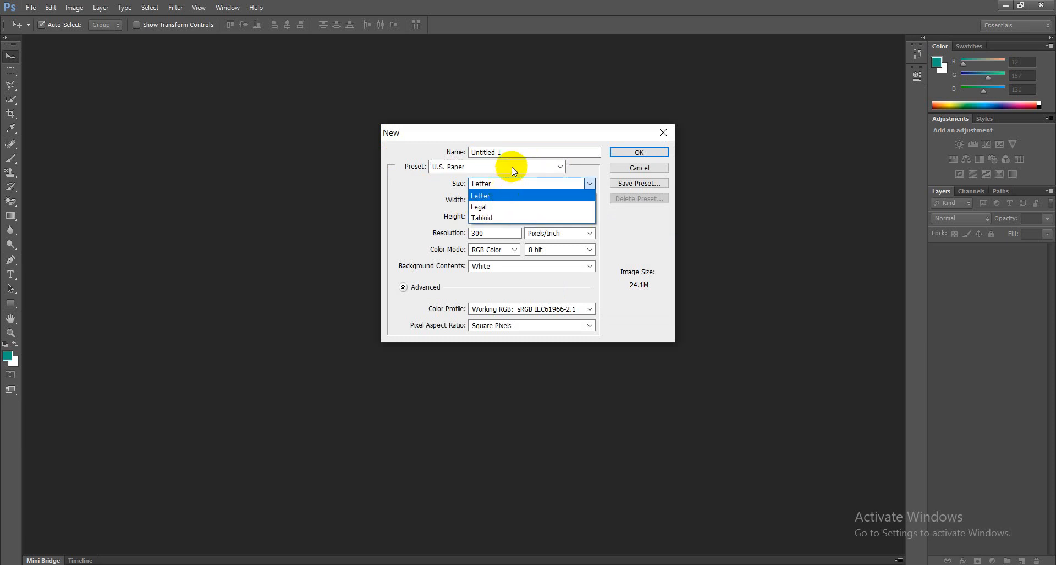
pyautogui.click(511, 167)
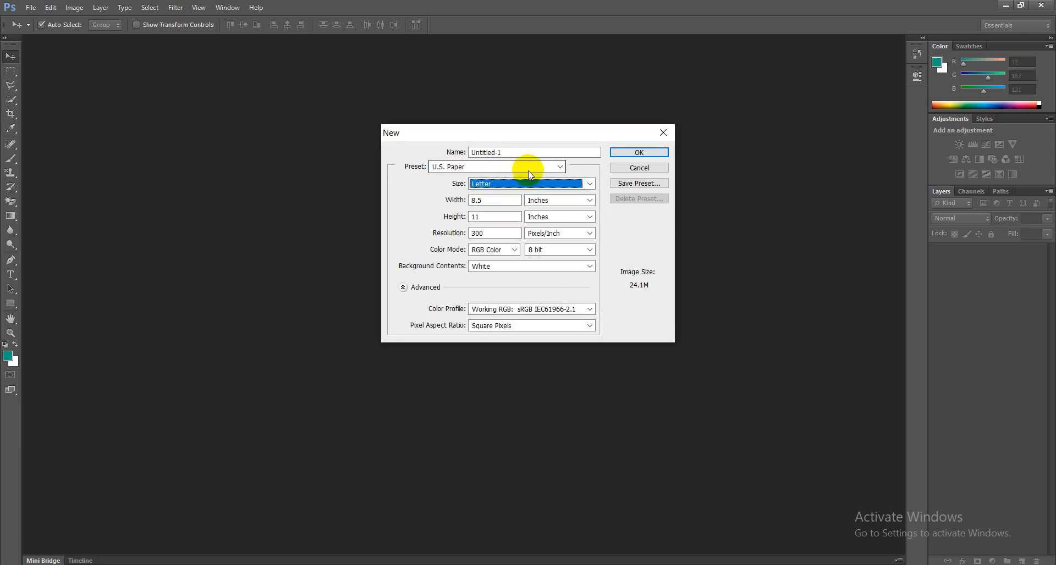
pyautogui.click(561, 166)
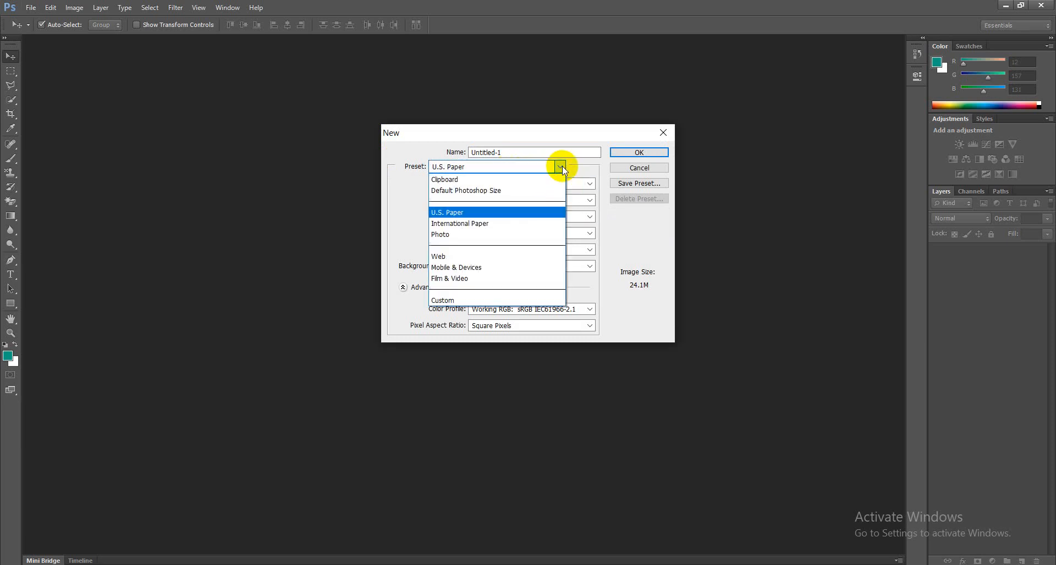
pyautogui.click(478, 224)
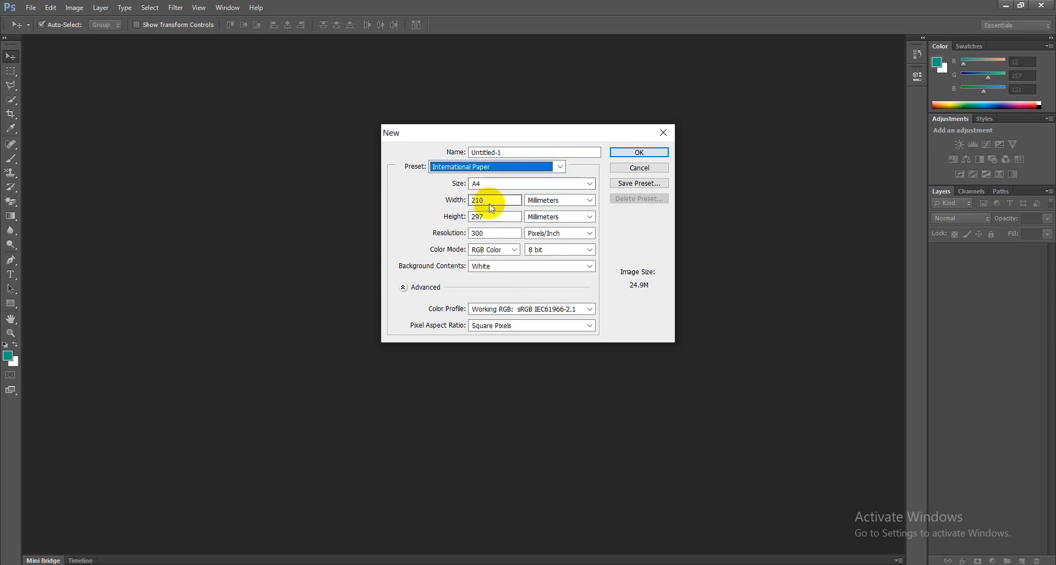
pyautogui.click(484, 167)
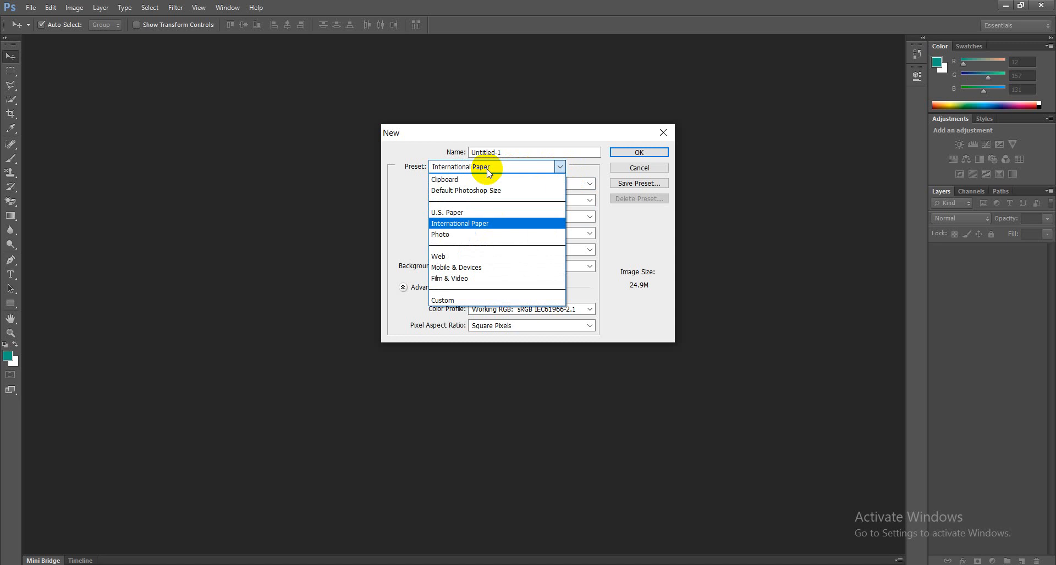
pyautogui.click(473, 167)
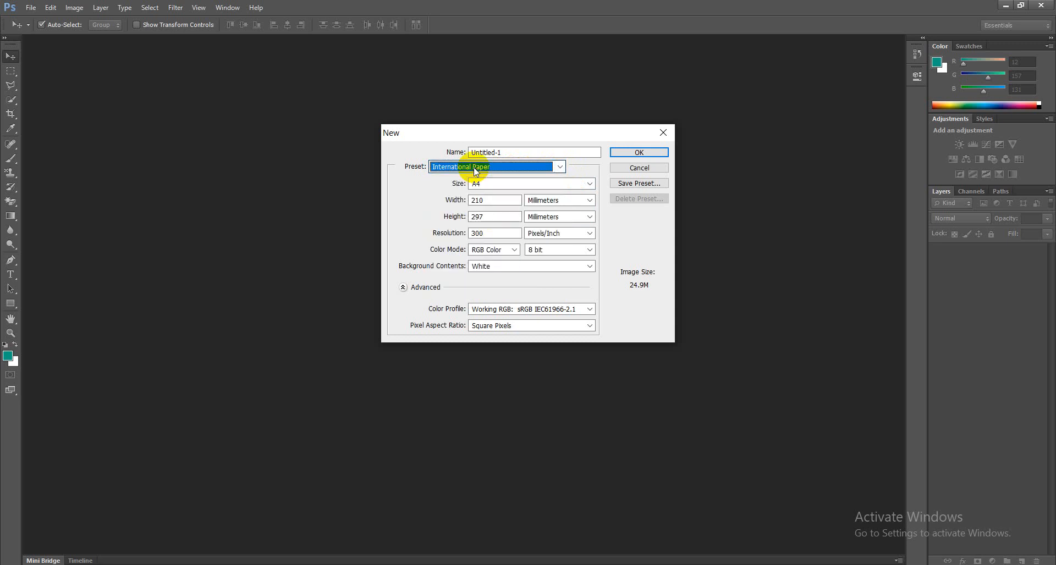
# - Choose the Web preset again, set the size to 1280 × 720 pixels and create the document
pyautogui.click(536, 167)
pyautogui.click(457, 256)
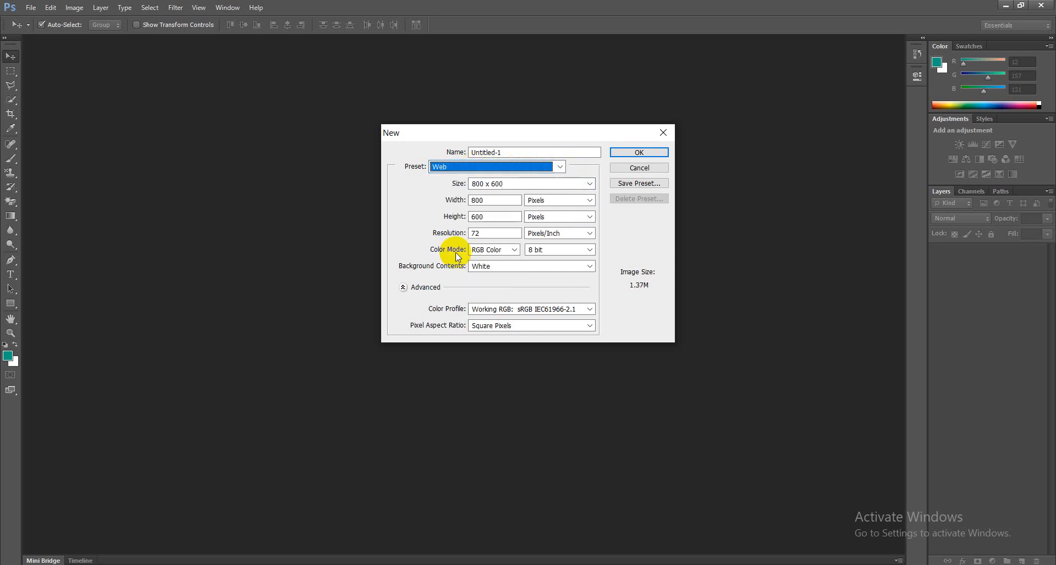
pyautogui.doubleClick(493, 203)
pyautogui.write('1')
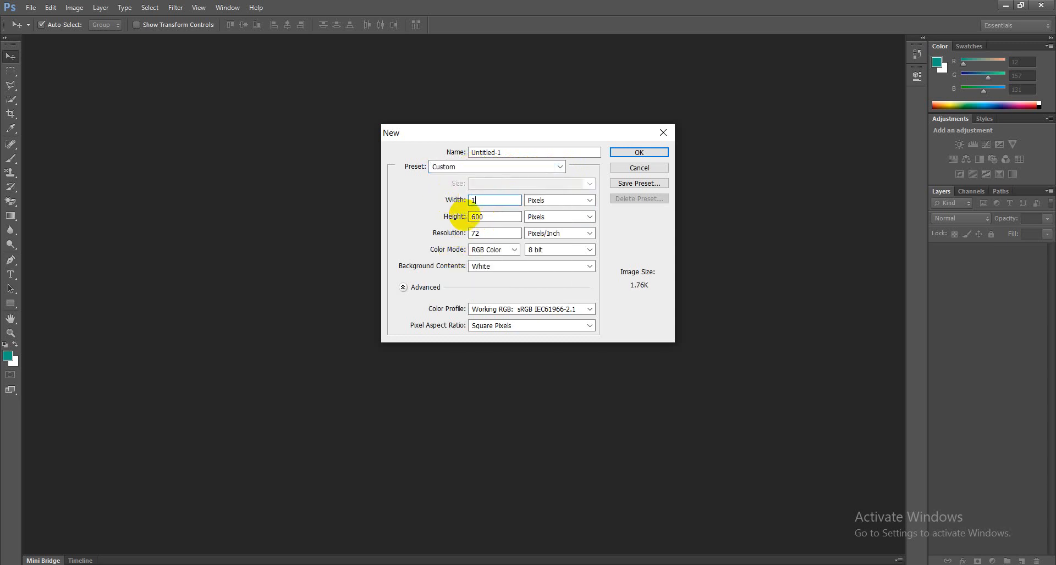
pyautogui.write('280')
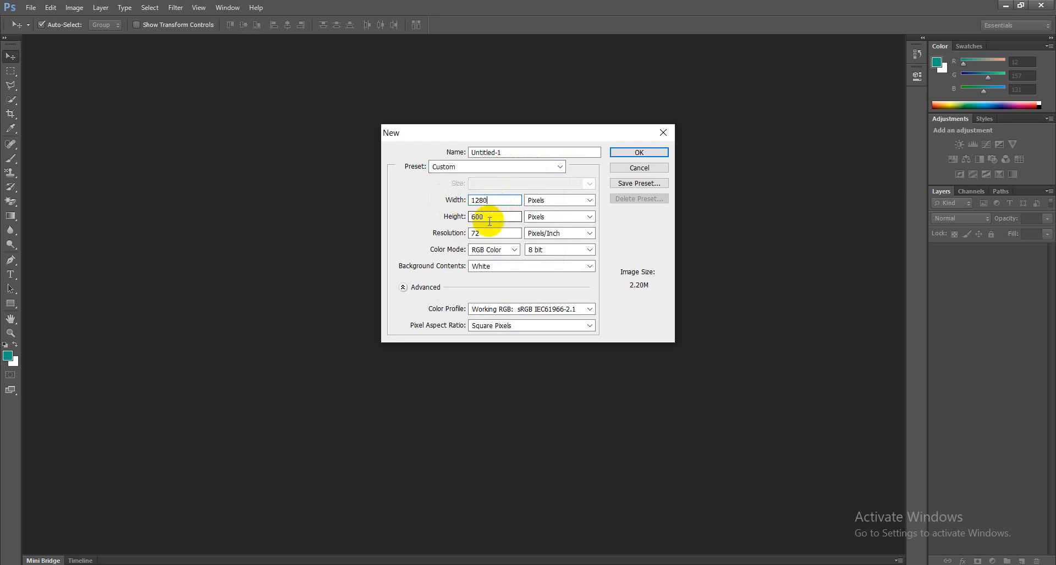
pyautogui.doubleClick(490, 222)
pyautogui.write('720')
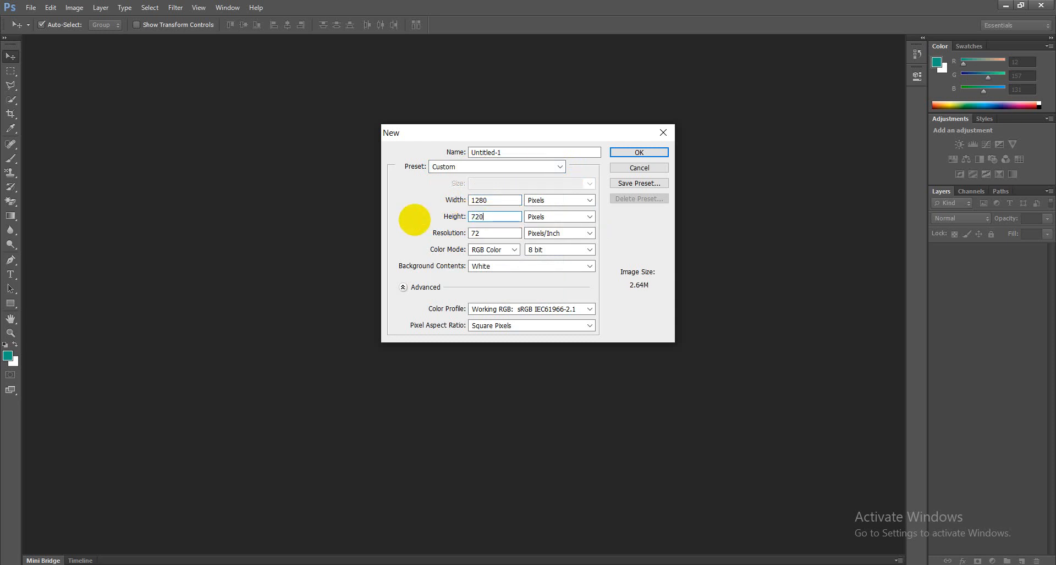
pyautogui.click(627, 151)
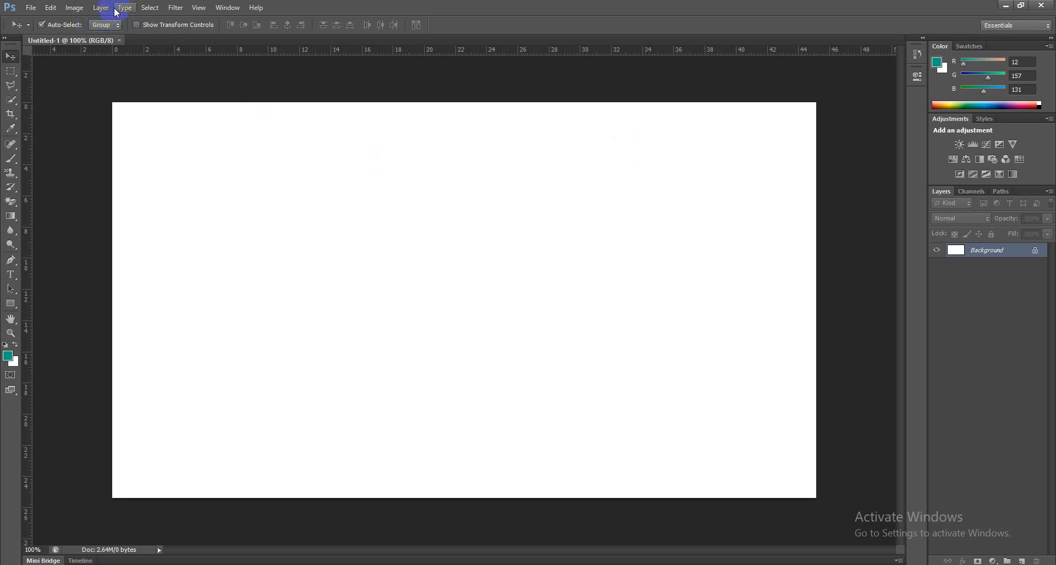
# - Place two vertical ruler guides that split the canvas into rough thirds, at about 14.7 cm and 29.6 cm
pyautogui.click(199, 7)
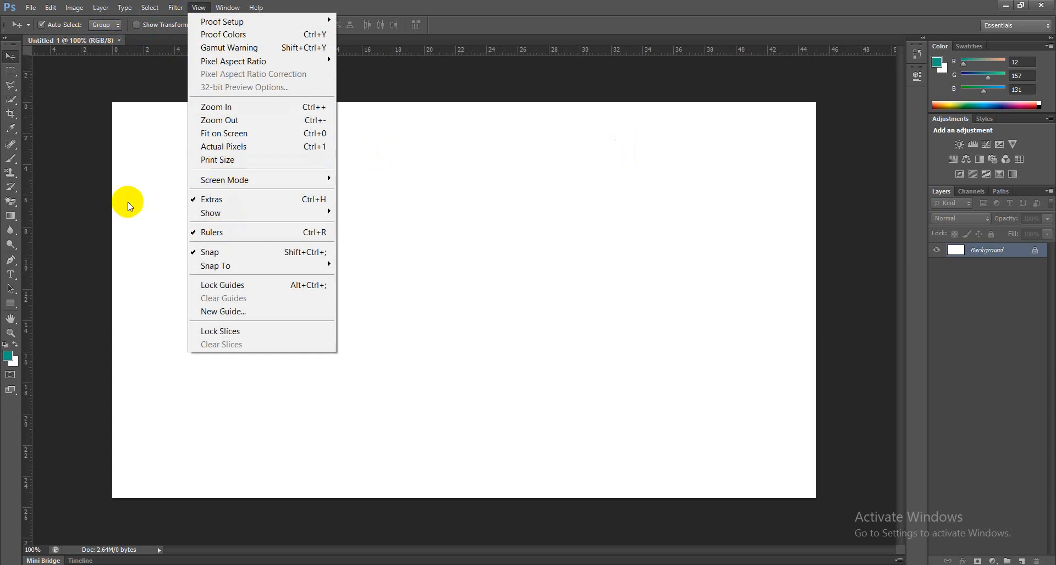
pyautogui.click(68, 182)
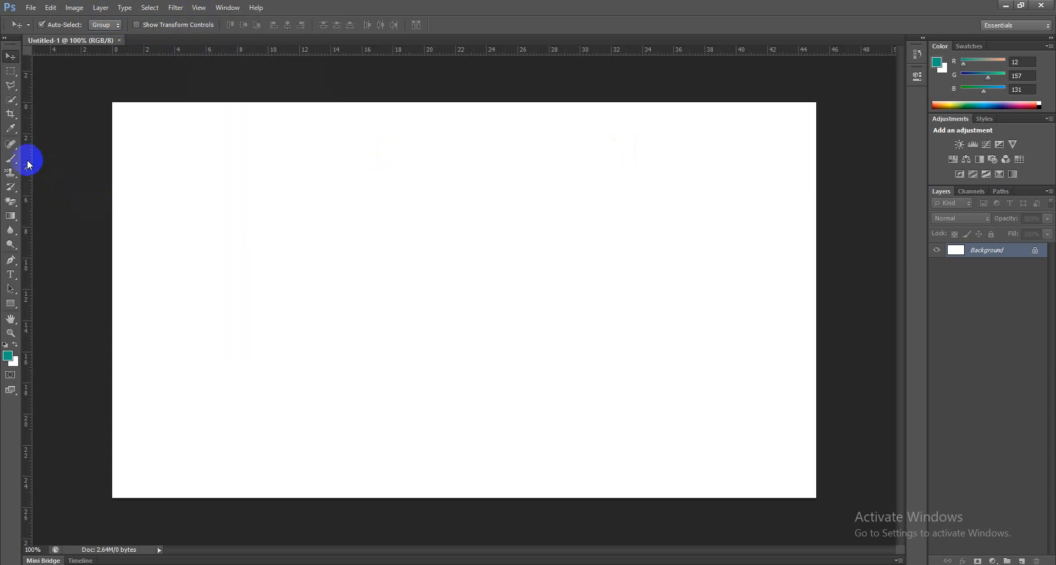
pyautogui.moveTo(30, 159); pyautogui.dragTo(352, 177)
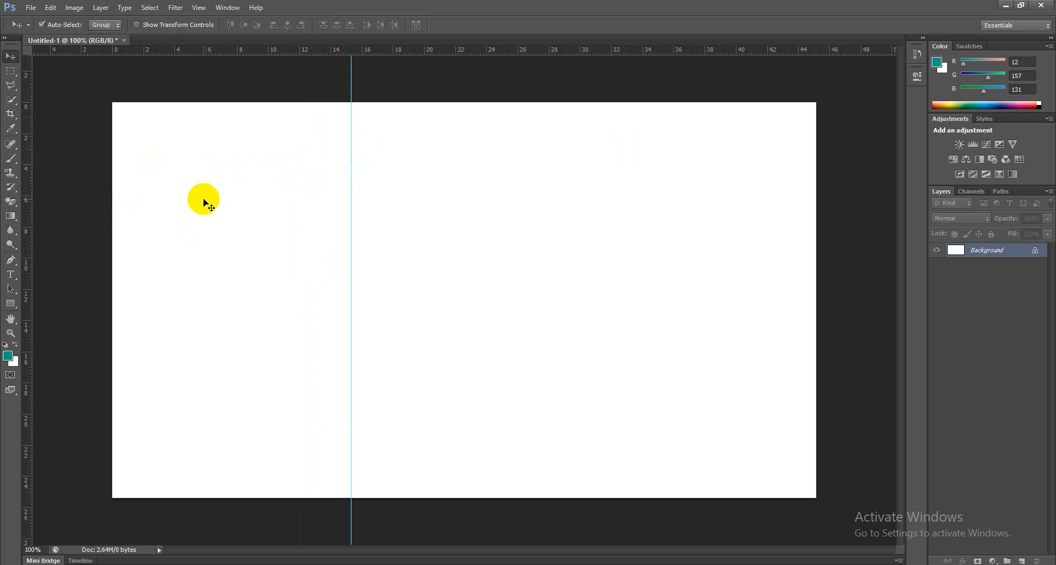
pyautogui.moveTo(29, 235); pyautogui.dragTo(574, 251)
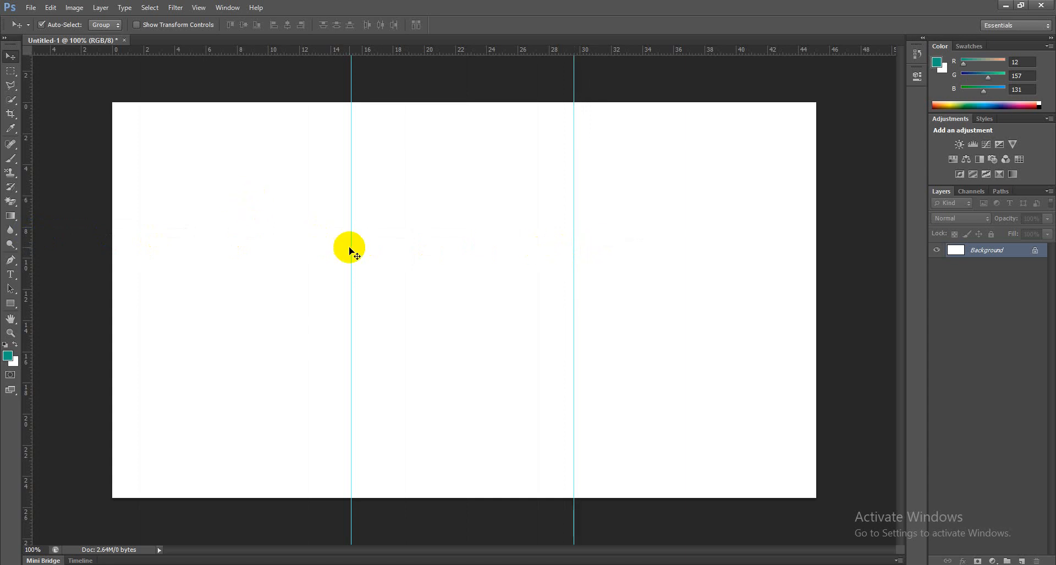
pyautogui.moveTo(353, 248); pyautogui.dragTo(342, 247)
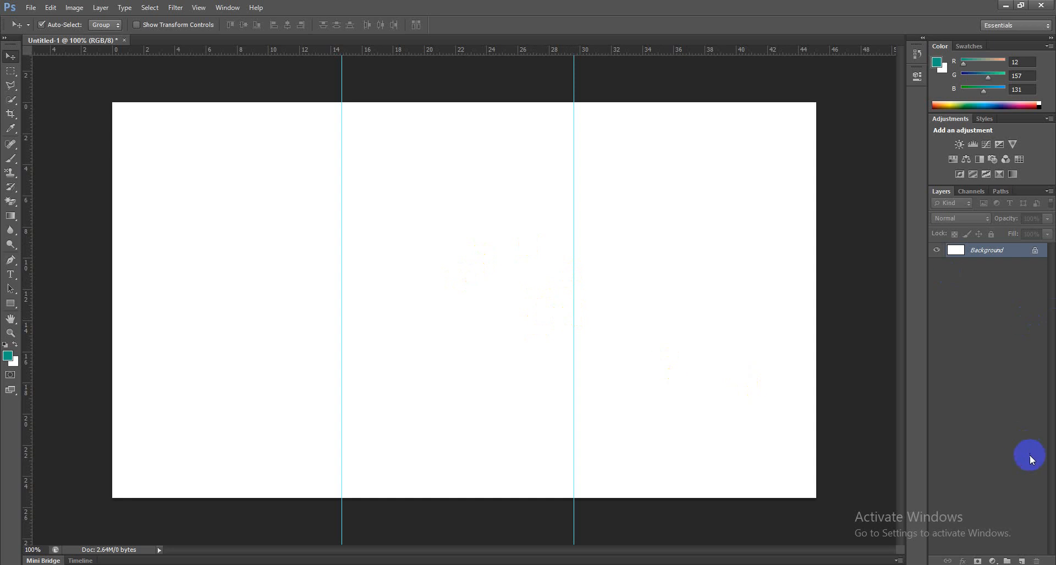
# - Add a new layer and make a full-width rectangular selection about 4.8 cm high along the canvas's lower edge
pyautogui.click(1021, 561)
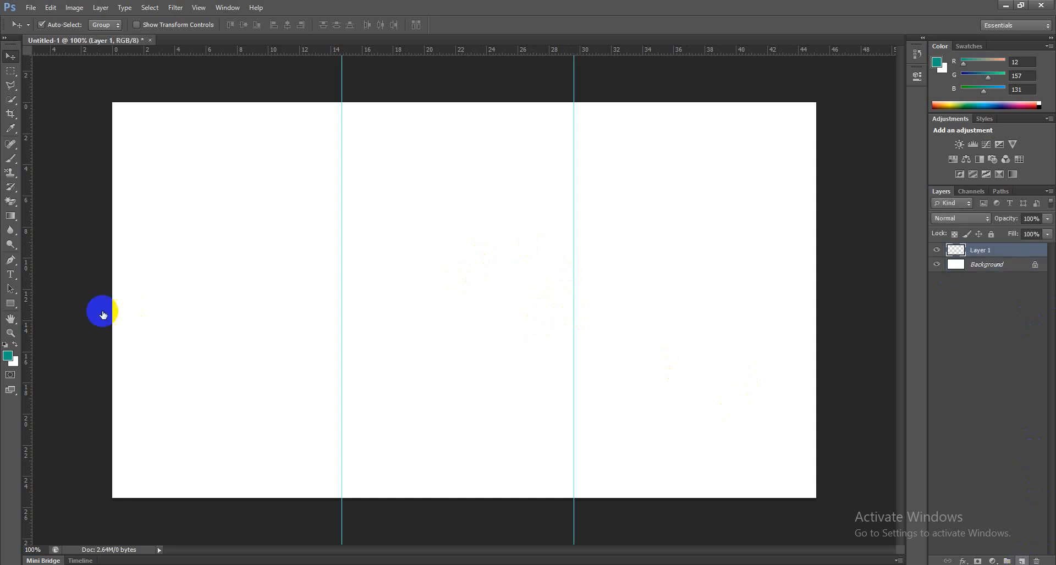
pyautogui.click(11, 72)
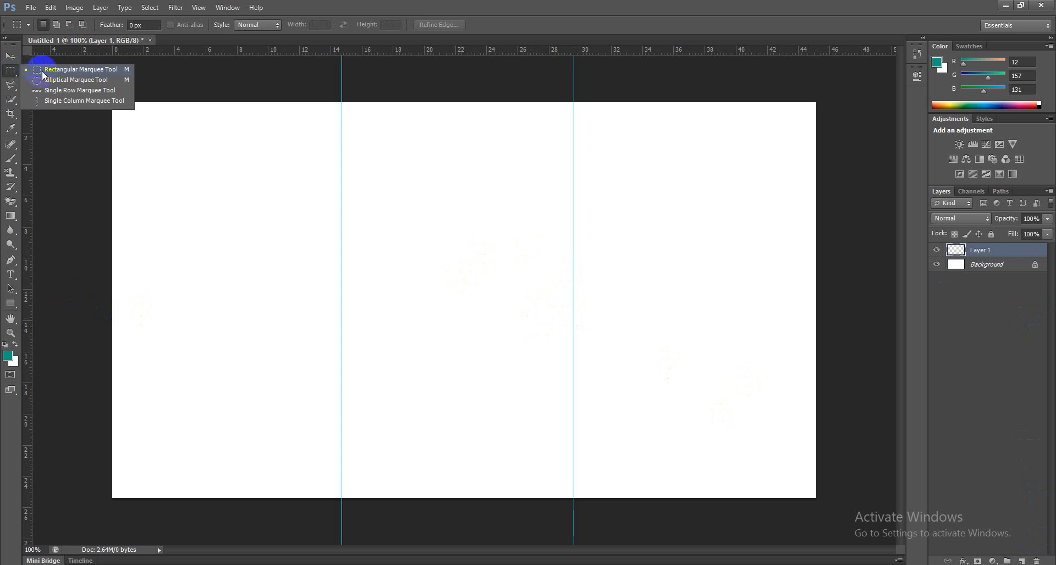
pyautogui.click(43, 72)
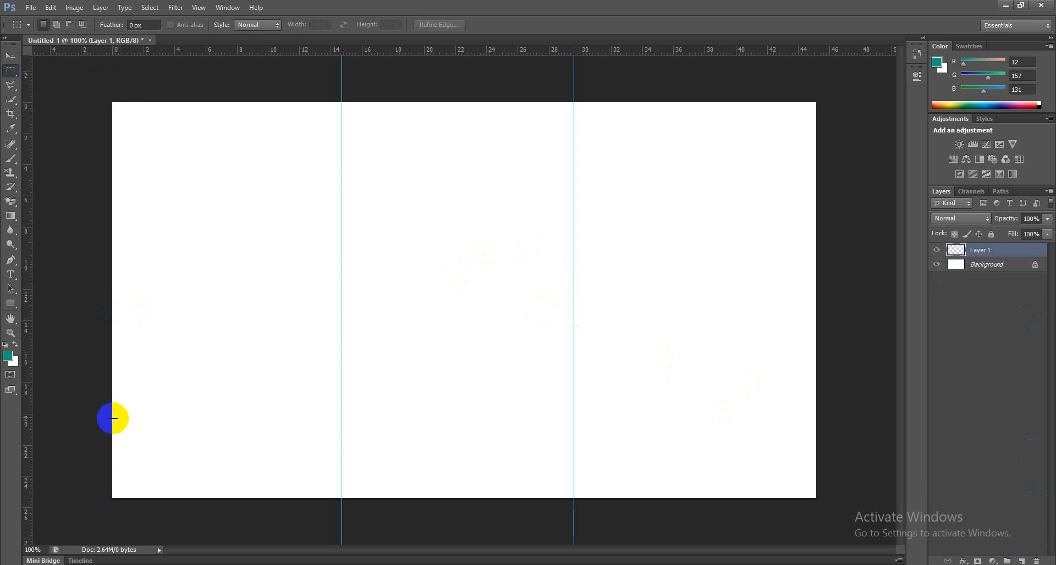
pyautogui.moveTo(113, 419); pyautogui.dragTo(401, 536)
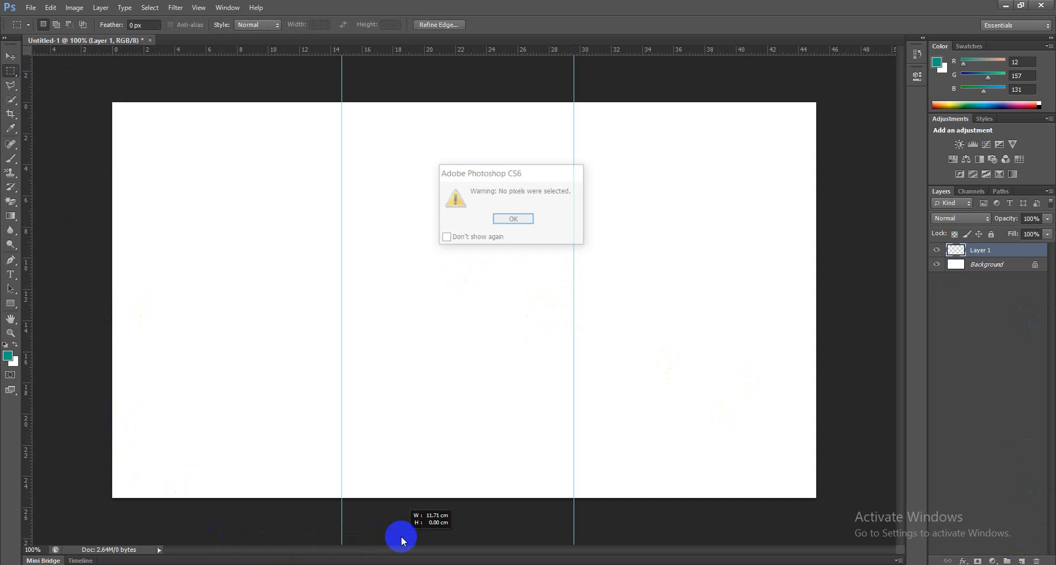
pyautogui.click(513, 220)
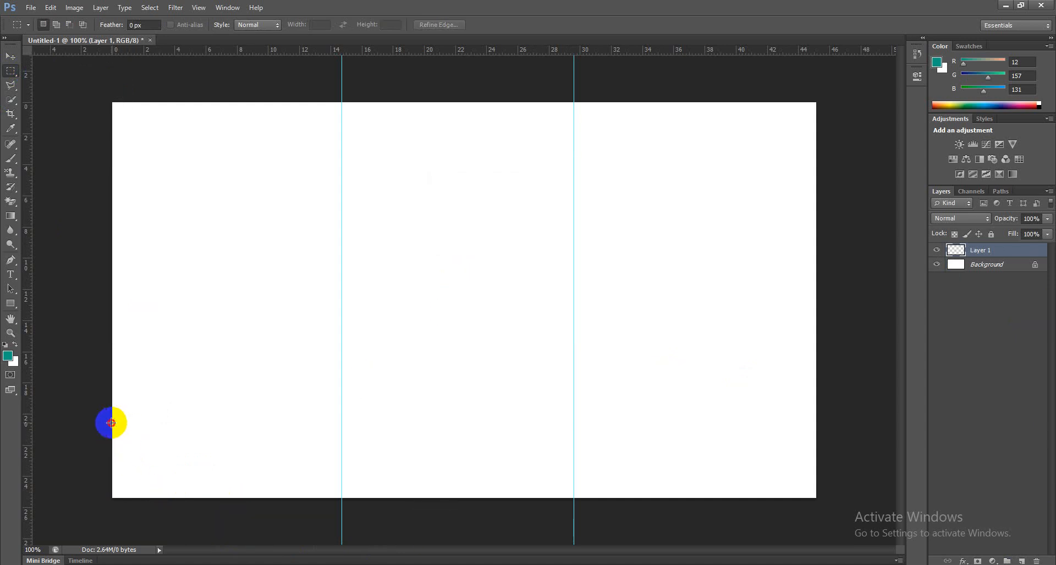
pyautogui.moveTo(111, 423); pyautogui.dragTo(875, 507)
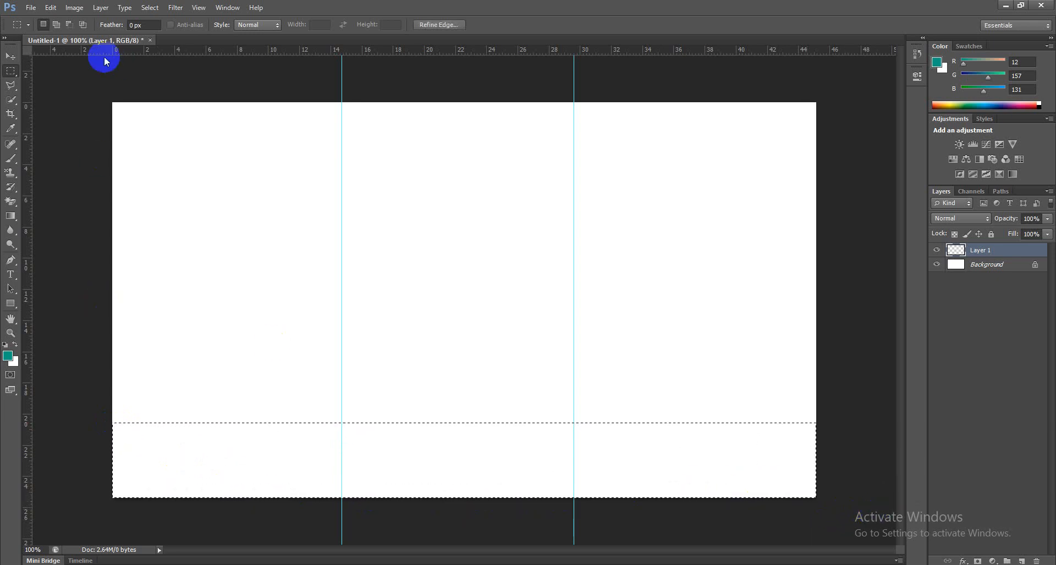
# - Subtract seven roughly evenly spaced circles, each about 3 cm wide, from the upper edge of the strip selection using the Elliptical Marquee
pyautogui.rightClick(9, 70)
pyautogui.click(48, 80)
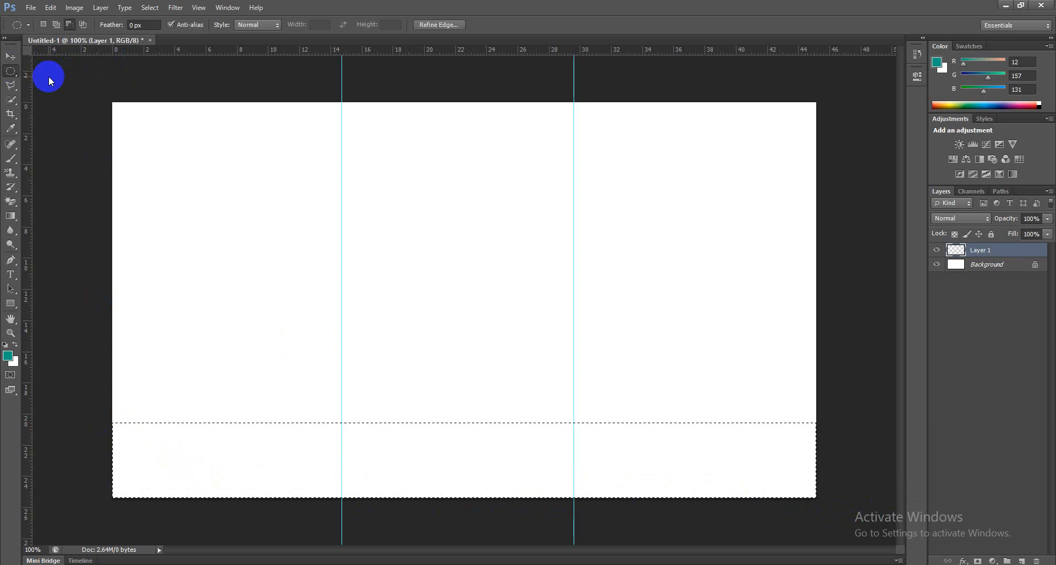
pyautogui.click(69, 25)
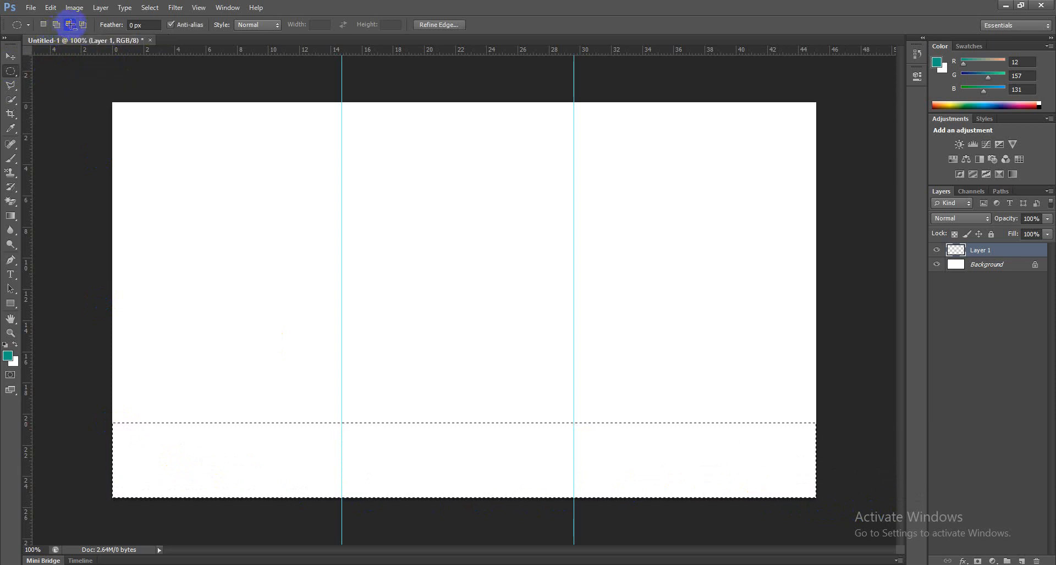
pyautogui.moveTo(129, 402); pyautogui.dragTo(175, 448)
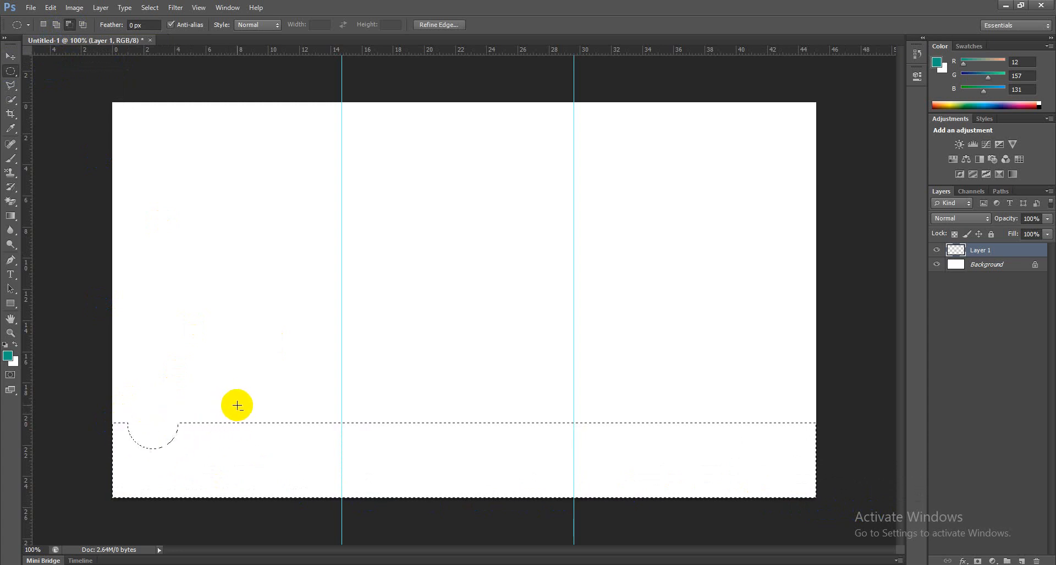
pyautogui.moveTo(237, 406); pyautogui.dragTo(266, 435)
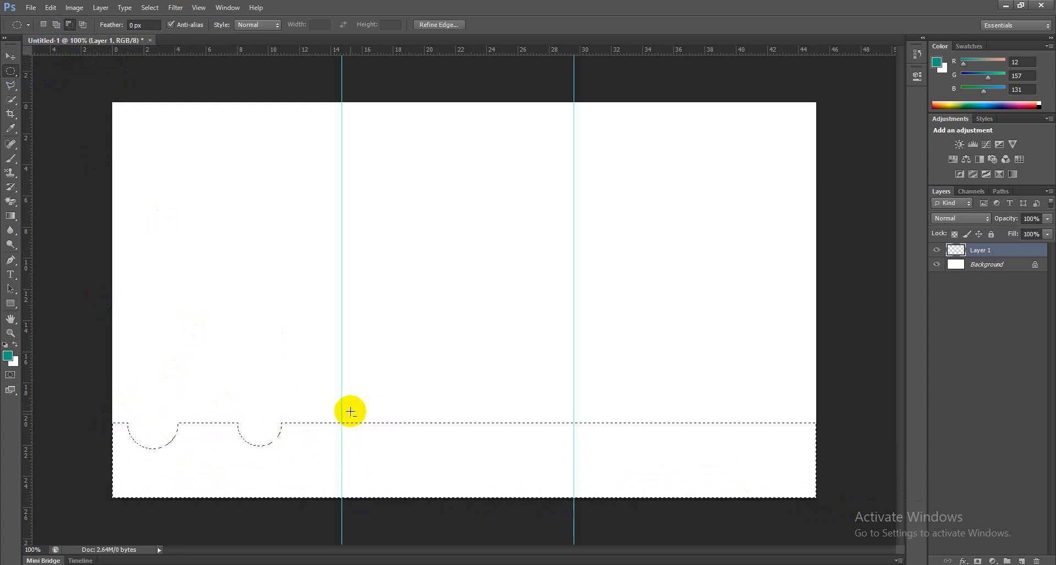
pyautogui.moveTo(341, 406); pyautogui.dragTo(378, 438)
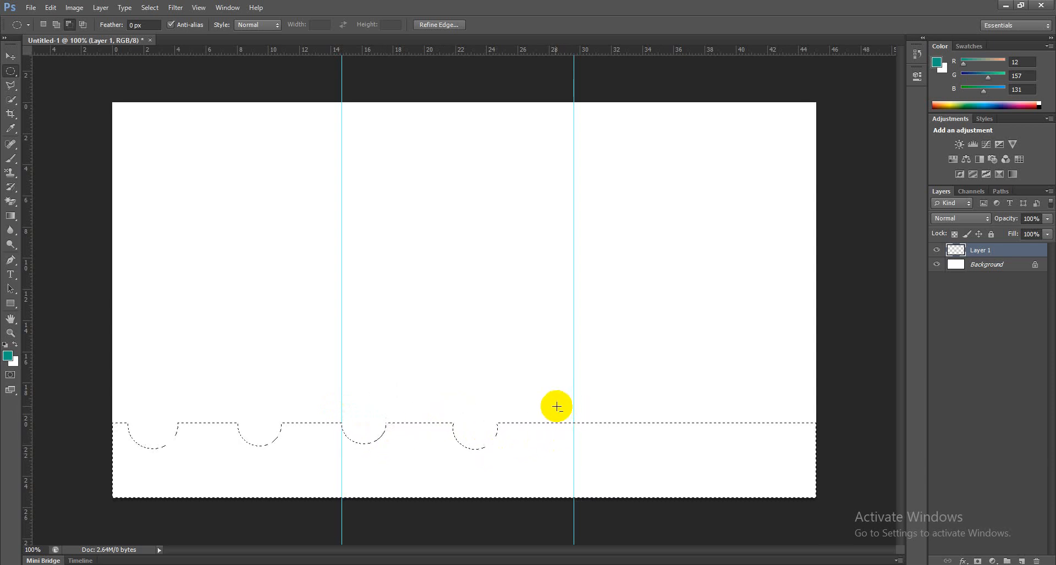
pyautogui.moveTo(552, 407); pyautogui.dragTo(584, 425)
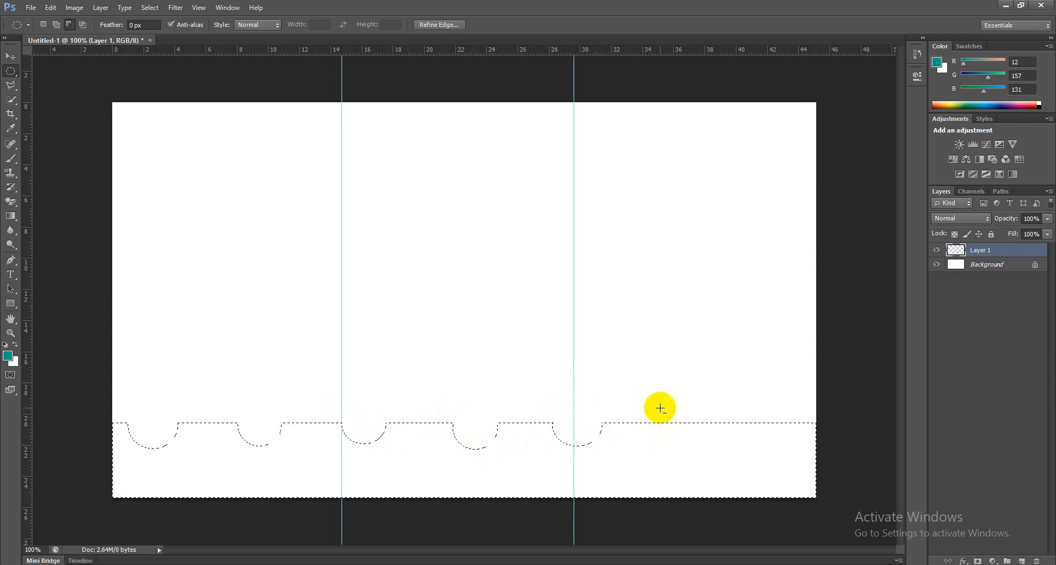
pyautogui.moveTo(657, 404); pyautogui.dragTo(686, 438)
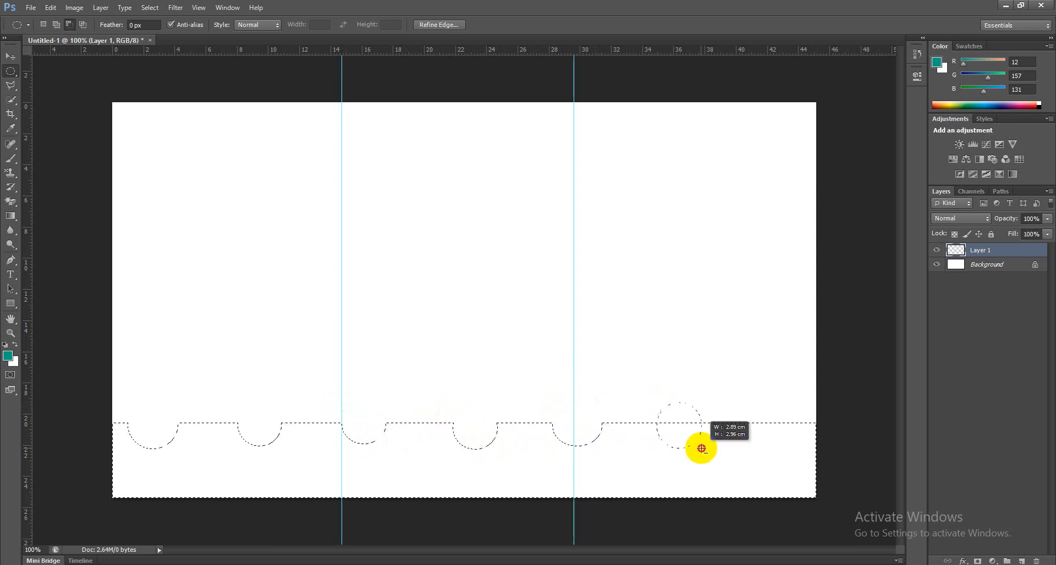
pyautogui.moveTo(751, 400); pyautogui.dragTo(787, 435)
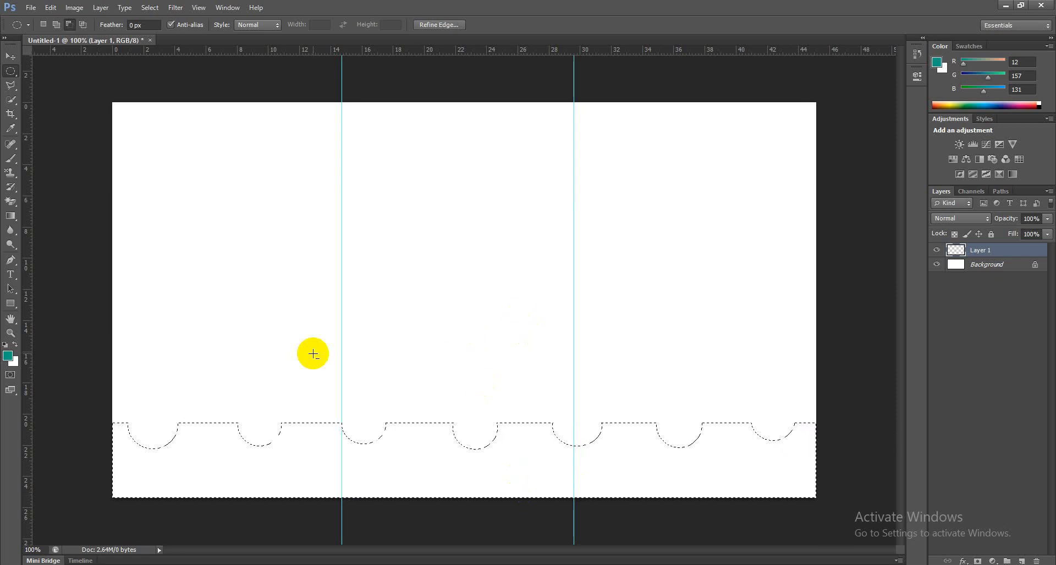
# - Set the foreground colour to cyan (RGB 8, 235, 222) and fill the scalloped strip selection on Layer 1 with it
pyautogui.click(9, 357)
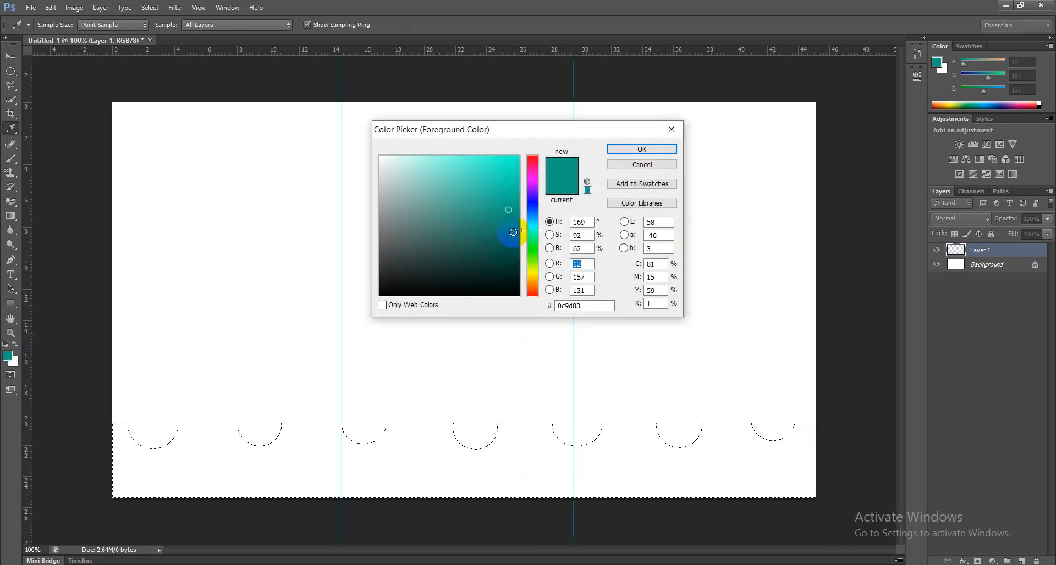
pyautogui.click(533, 229)
pyautogui.moveTo(533, 233)
pyautogui.mouseDown()
pyautogui.moveTo(510, 179)
pyautogui.moveTo(533, 231)
pyautogui.mouseUp()
pyautogui.click(514, 168)
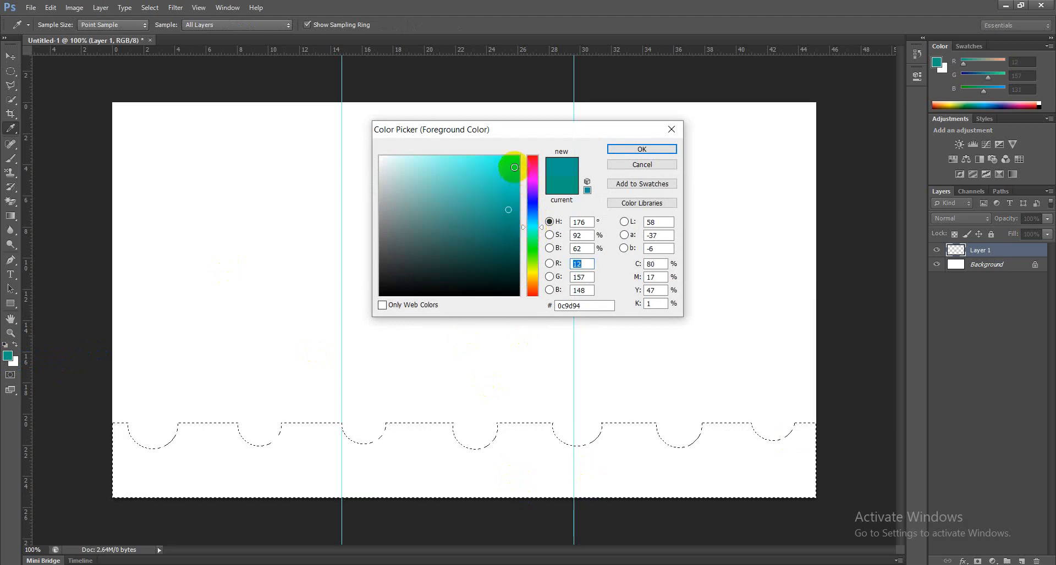
pyautogui.click(610, 150)
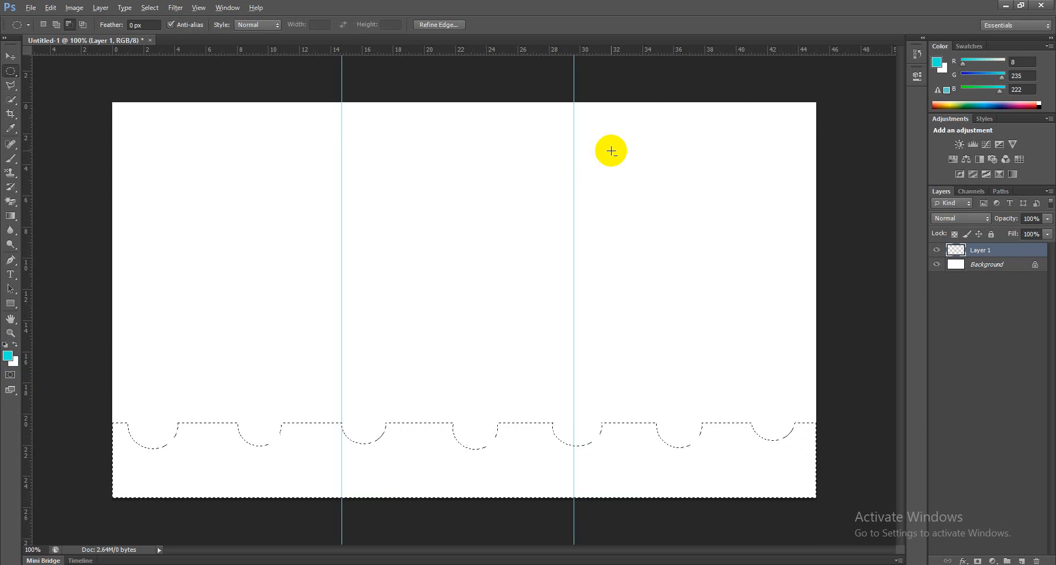
pyautogui.hotkey('alt', 'BackSpace')
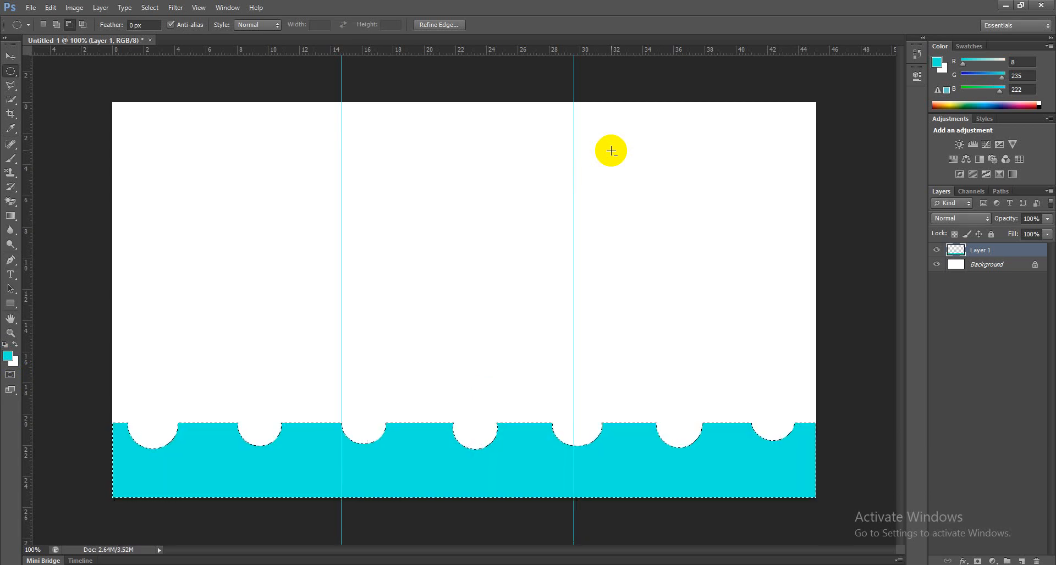
# - Change the foreground colour to blue (RGB 9, 128, 211), refill the scalloped strip with it and deselect
pyautogui.click(8, 359)
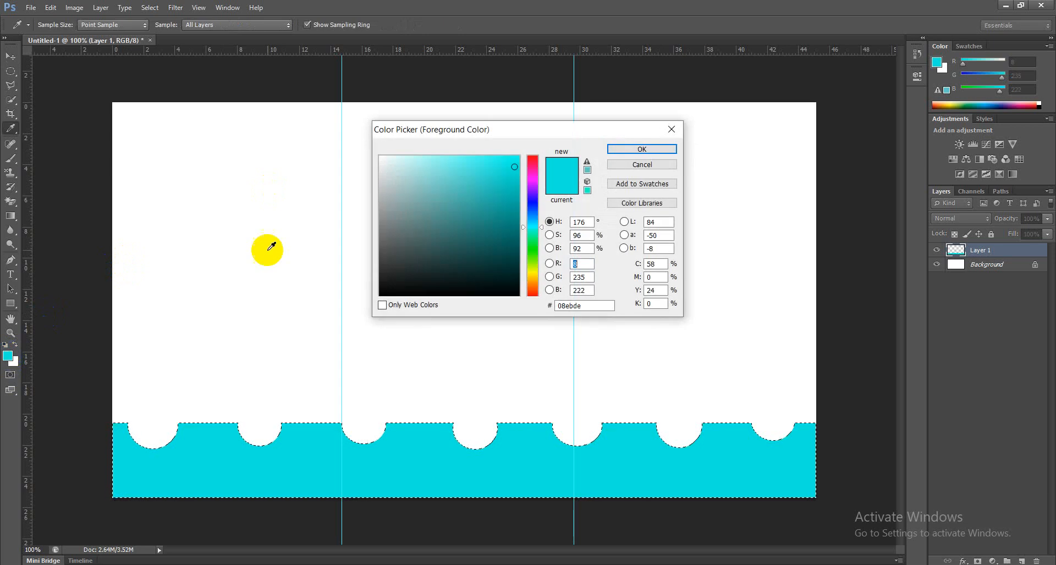
pyautogui.click(533, 231)
pyautogui.moveTo(533, 229); pyautogui.dragTo(533, 225)
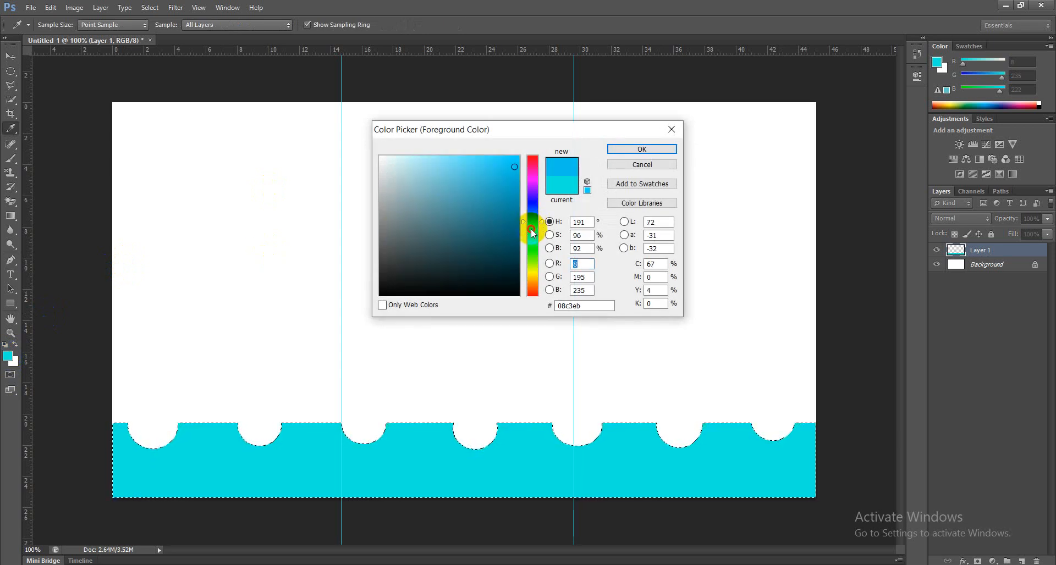
pyautogui.click(531, 229)
pyautogui.click(533, 222)
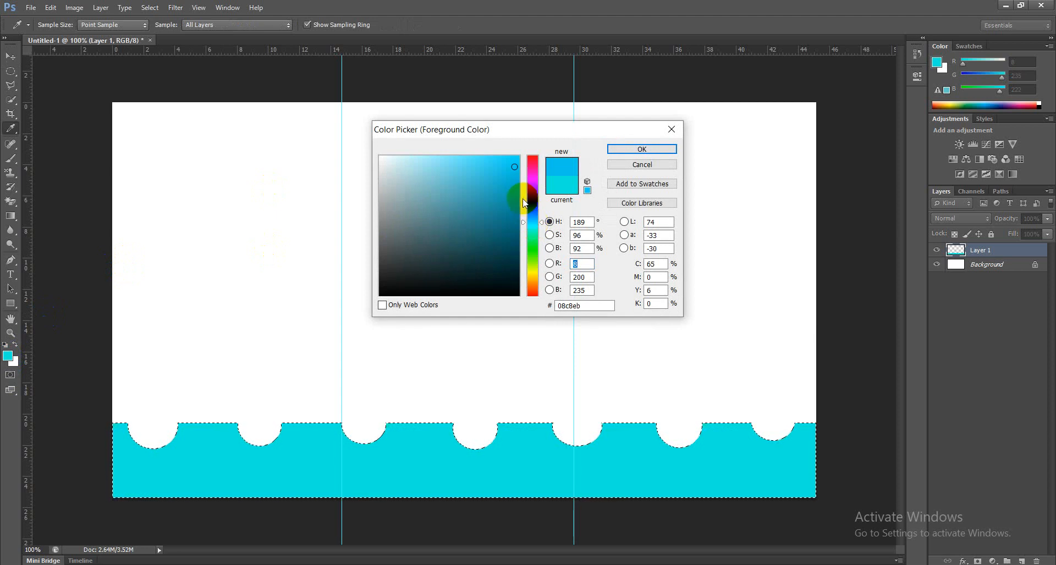
pyautogui.click(512, 172)
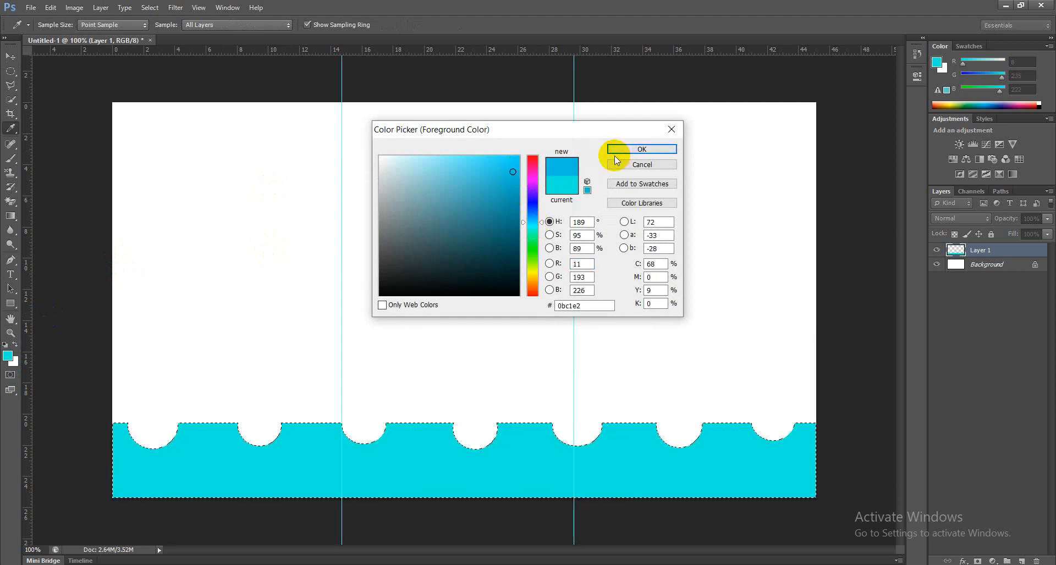
pyautogui.click(525, 216)
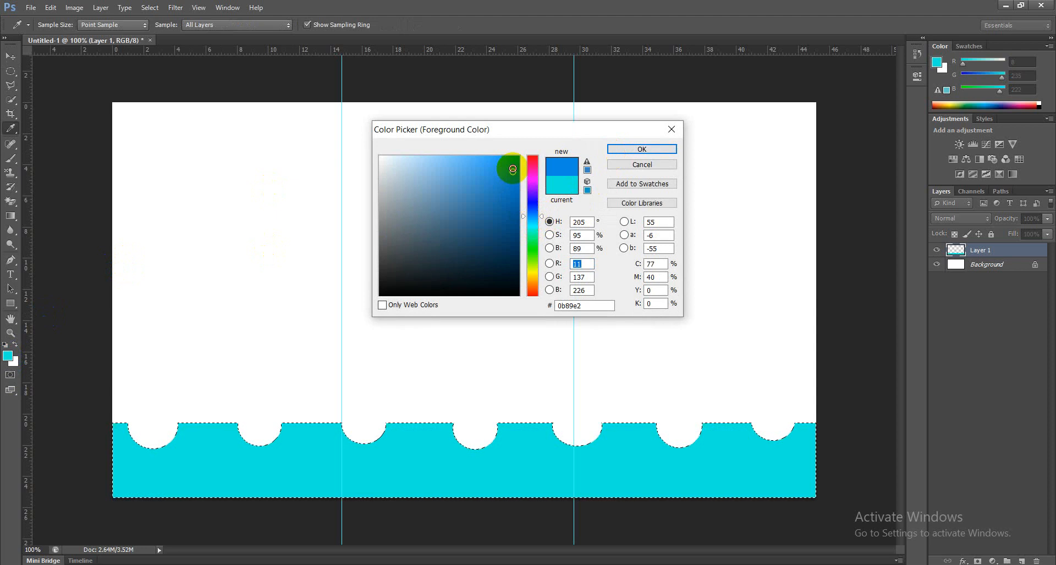
pyautogui.click(513, 180)
pyautogui.click(633, 149)
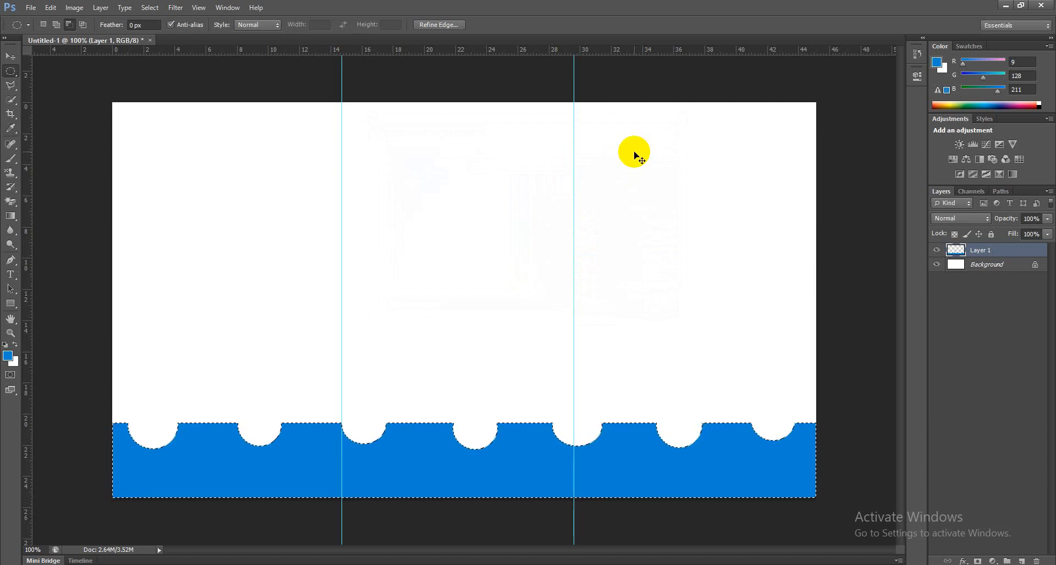
pyautogui.hotkey('ctrl', 'd')
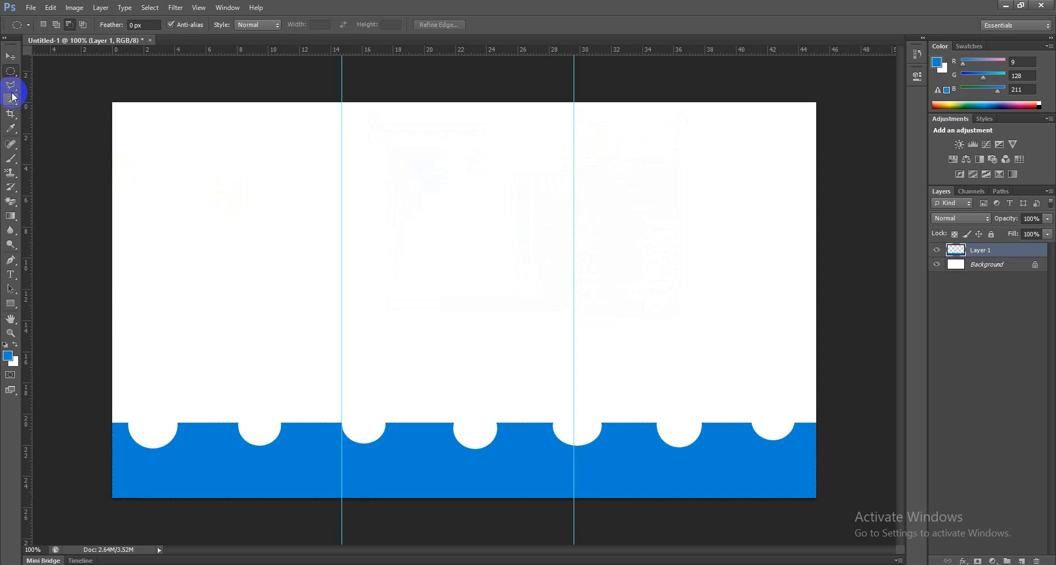
# - Add a new layer and move the blue scalloped strip on Layer 1 straight up by about 1.3 cm
pyautogui.click(11, 57)
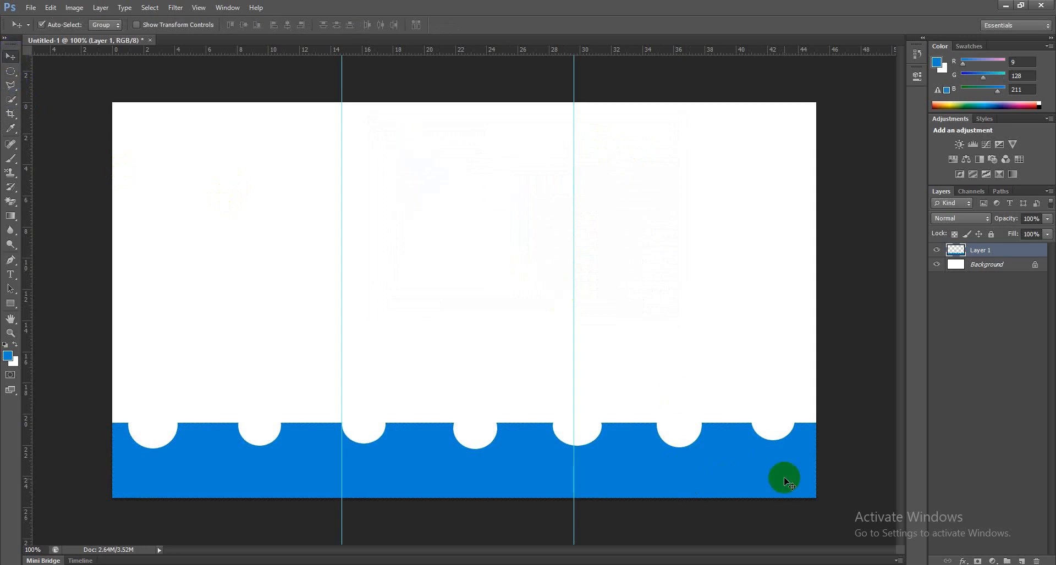
pyautogui.click(1021, 561)
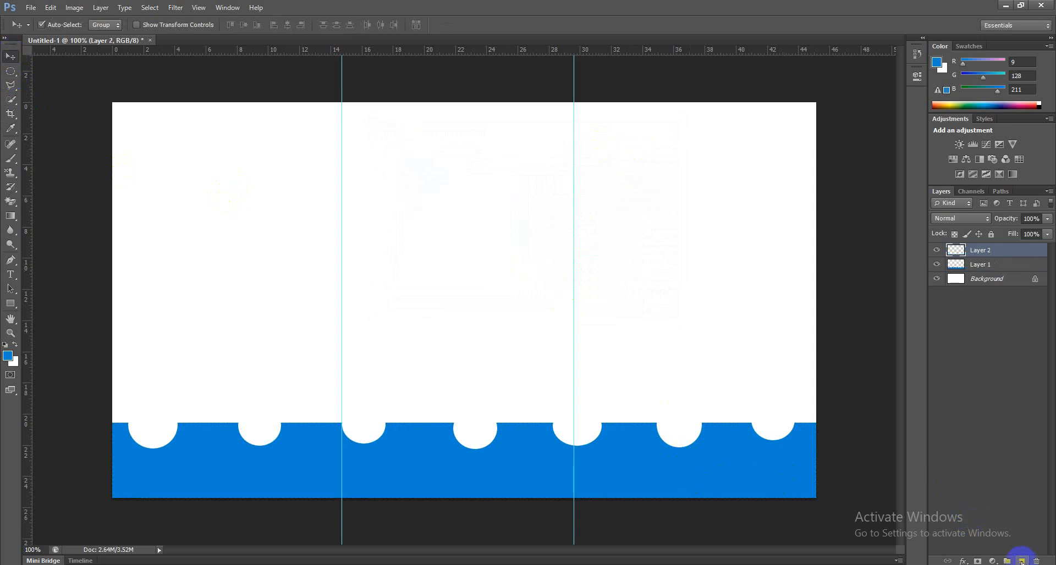
pyautogui.click(780, 482)
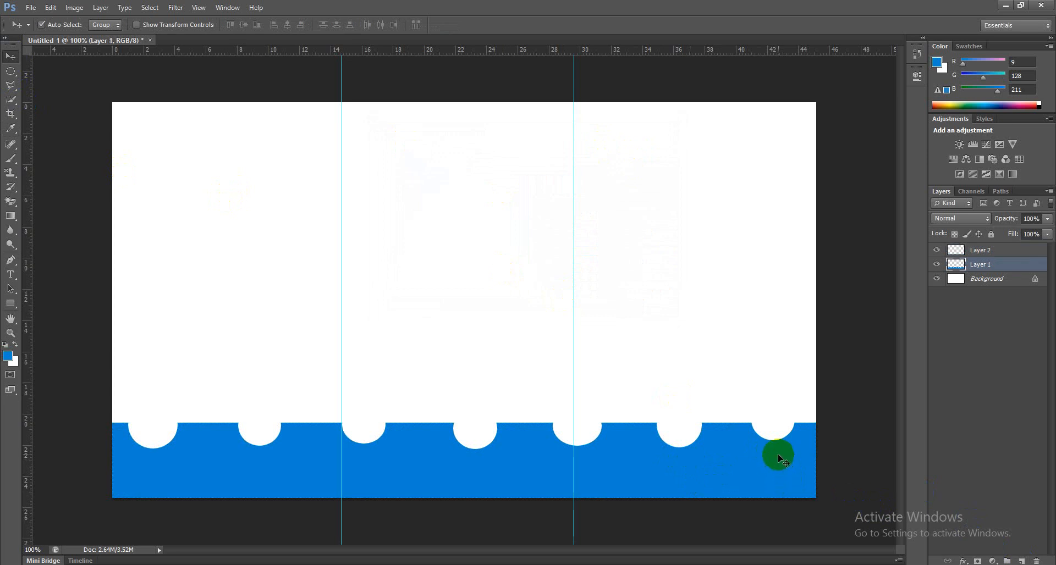
pyautogui.moveTo(756, 462); pyautogui.dragTo(754, 442)
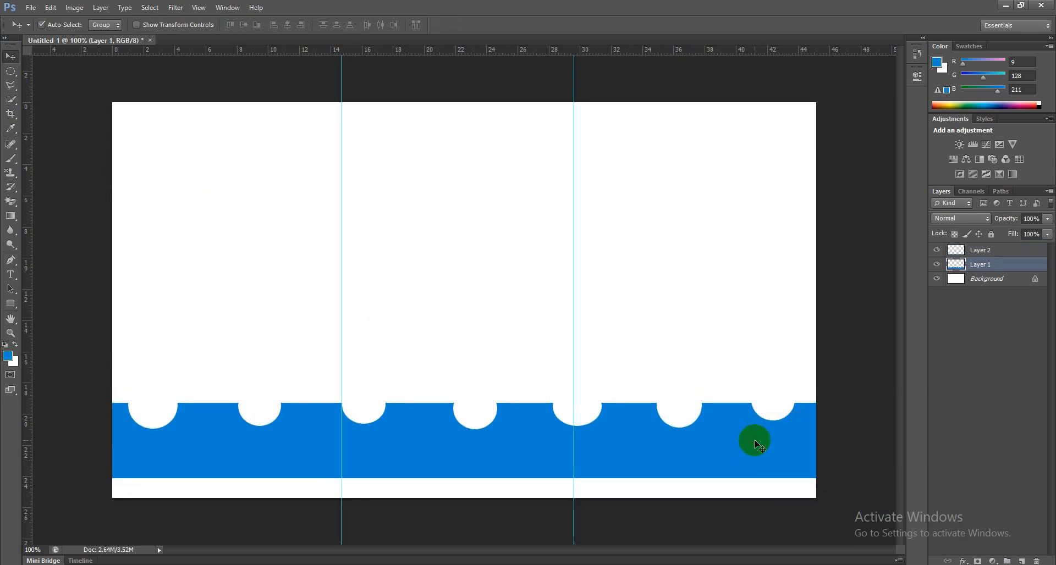
# - Make a full-width rectangular selection about 0.9 cm high along the canvas's lower edge on Layer 2, leaving a thin gap below the strip
pyautogui.click(21, 77)
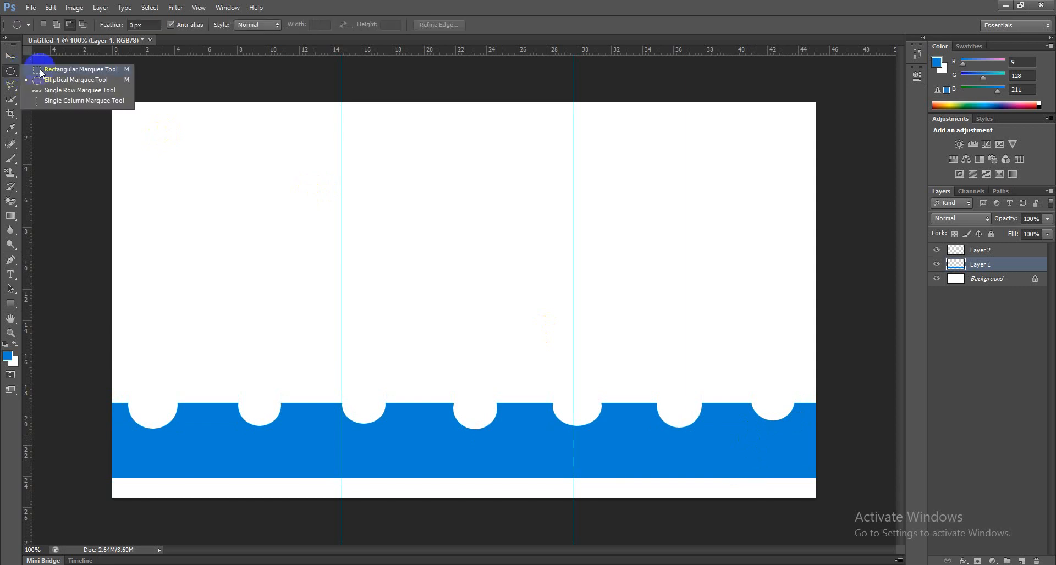
pyautogui.click(44, 73)
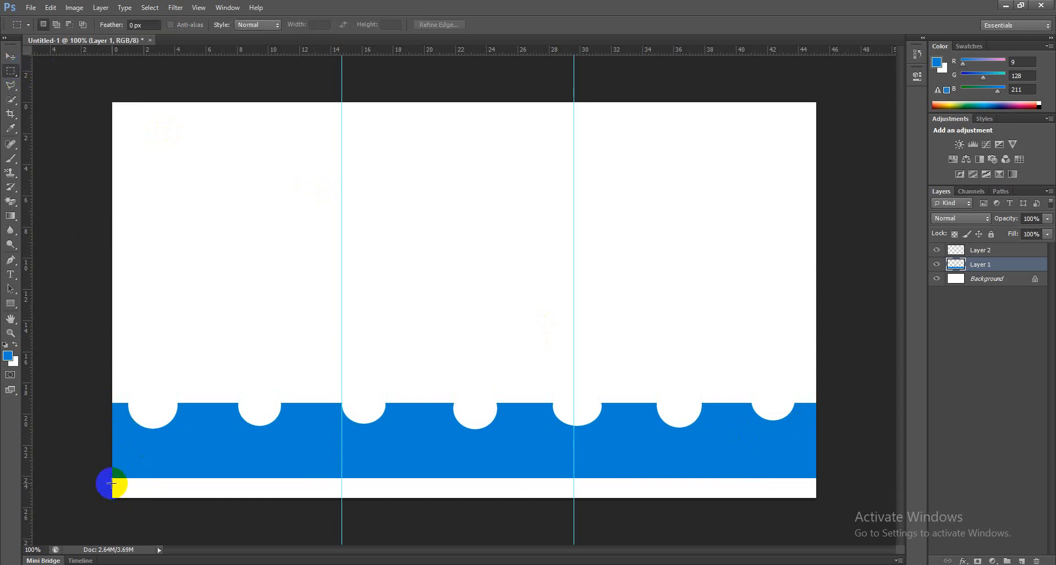
pyautogui.moveTo(112, 484)
pyautogui.mouseDown()
pyautogui.moveTo(266, 522)
pyautogui.moveTo(828, 505)
pyautogui.mouseUp()
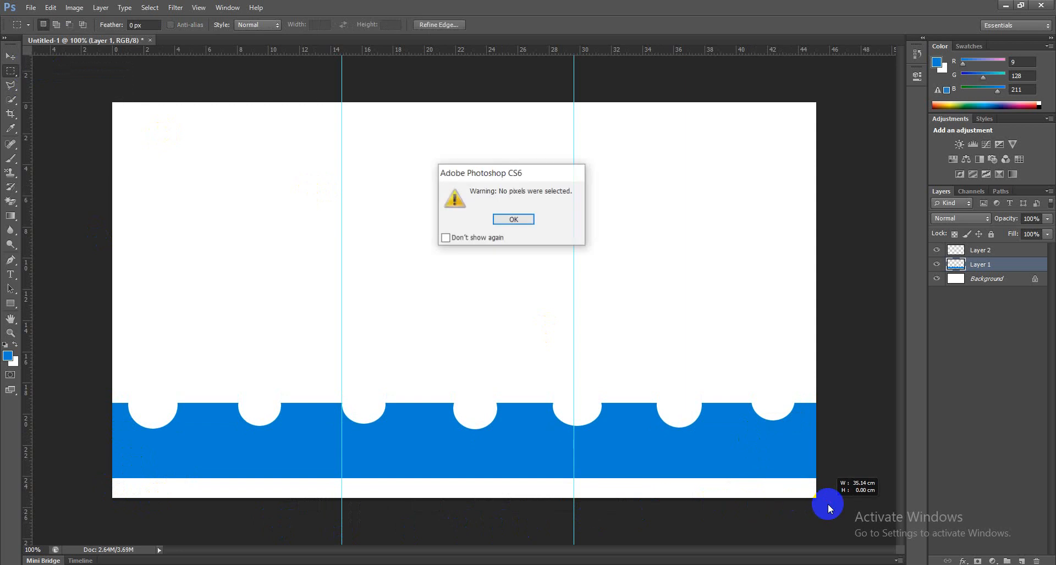
pyautogui.click(500, 218)
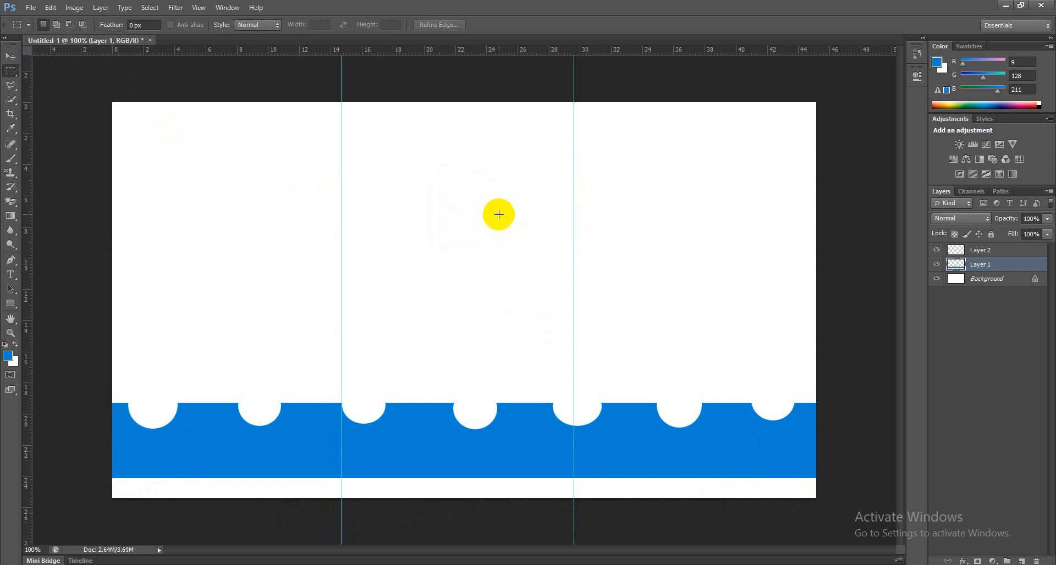
pyautogui.click(981, 250)
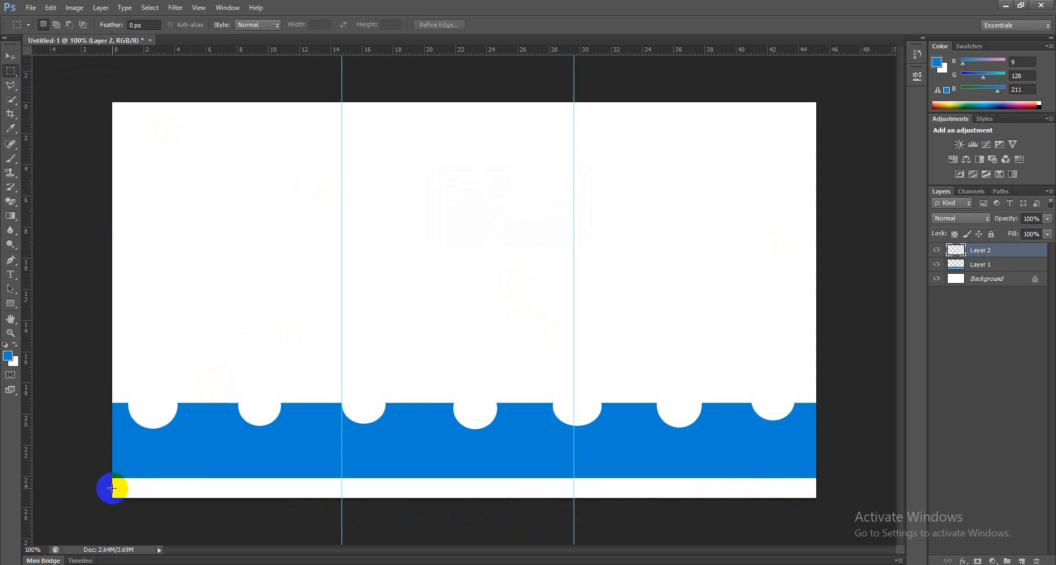
pyautogui.moveTo(112, 485); pyautogui.dragTo(839, 517)
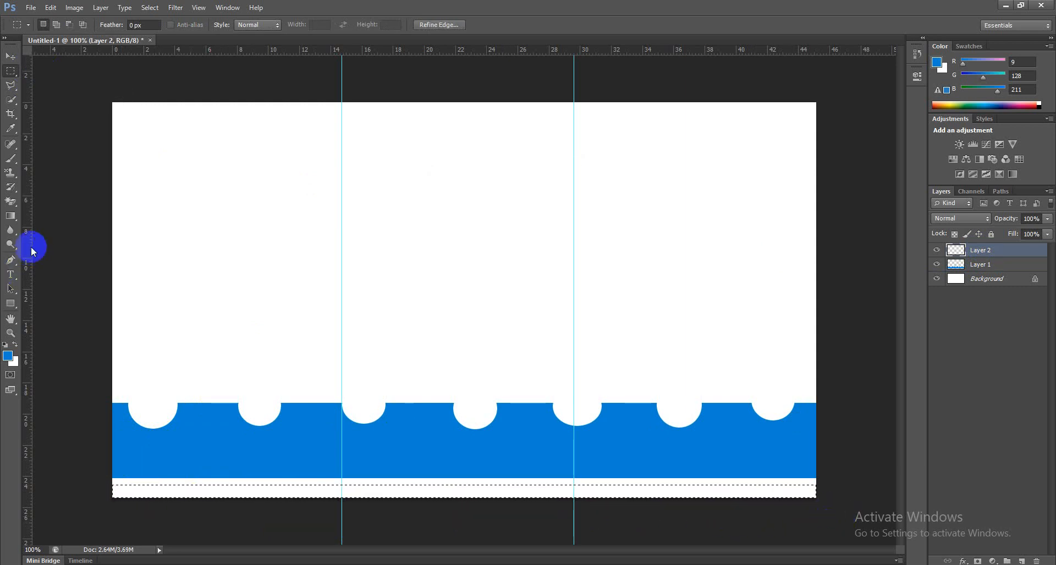
# - Paint the thin selection across its full width with the colourful pattern using the Pattern Stamp tool at size 150, and deselect
pyautogui.click(11, 172)
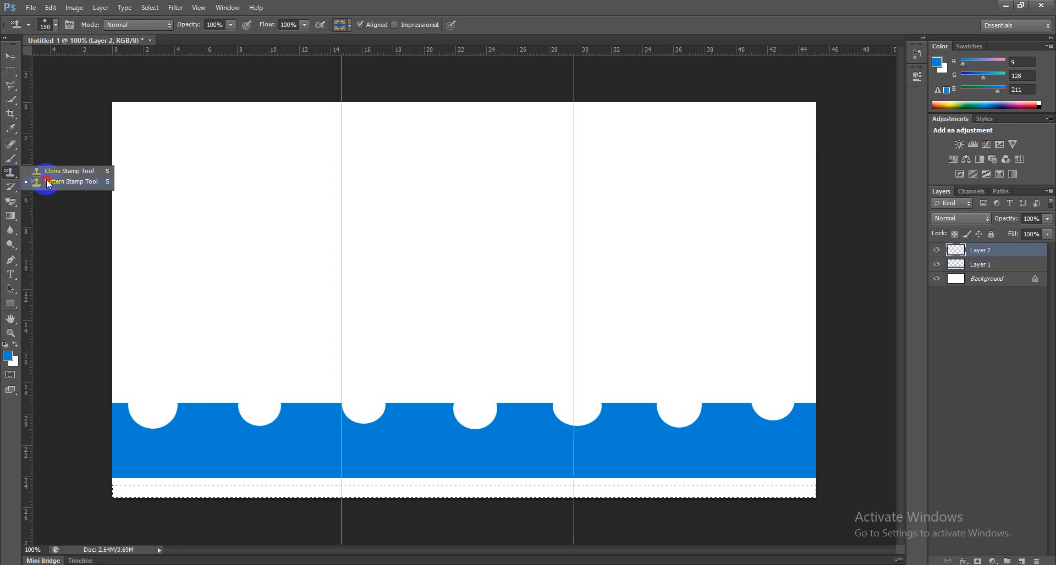
pyautogui.click(47, 181)
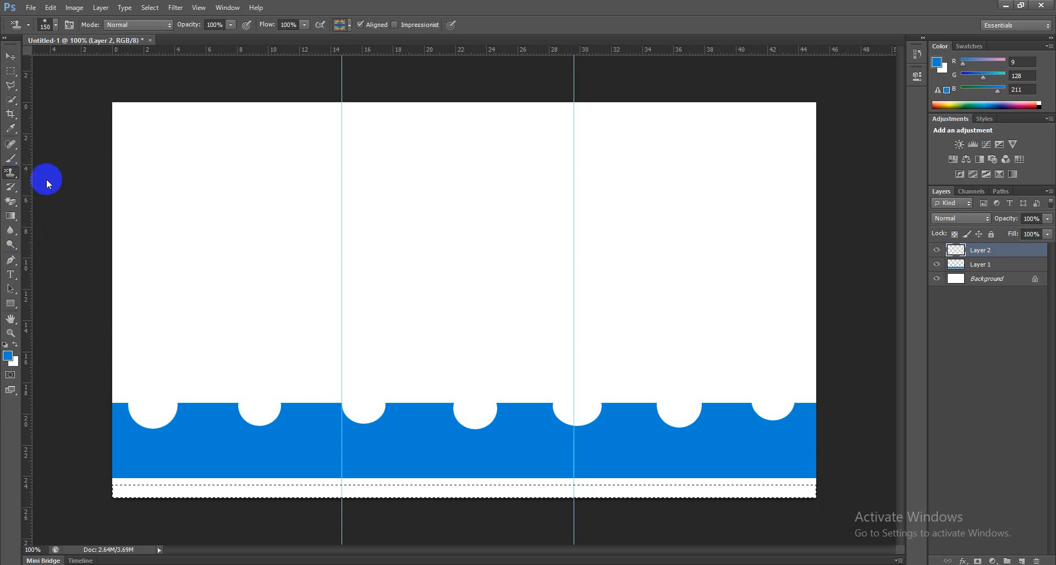
pyautogui.click(349, 26)
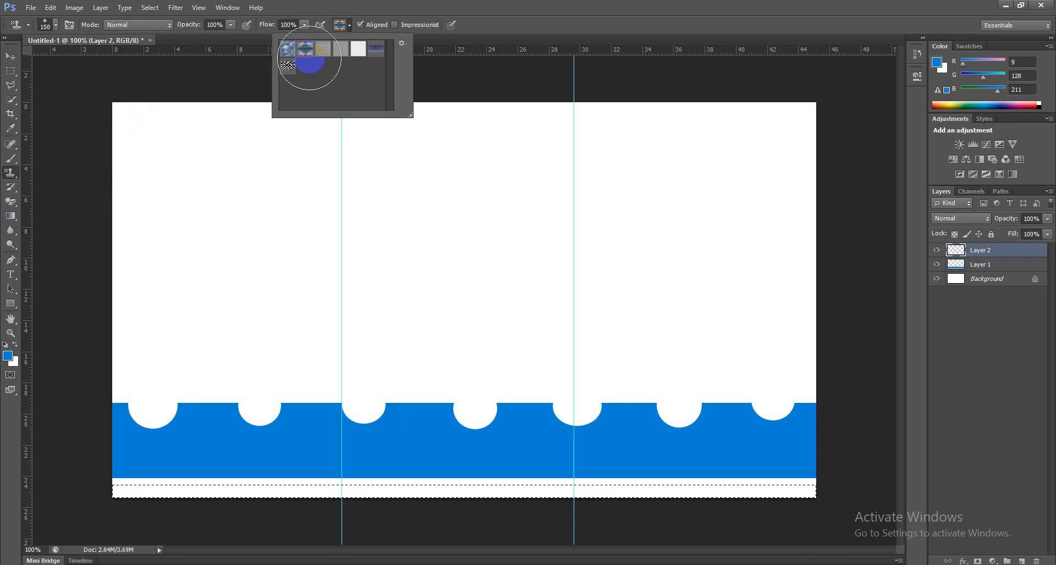
pyautogui.click(279, 492)
pyautogui.moveTo(207, 504)
pyautogui.mouseDown()
pyautogui.moveTo(54, 516)
pyautogui.moveTo(483, 494)
pyautogui.moveTo(914, 496)
pyautogui.mouseUp()
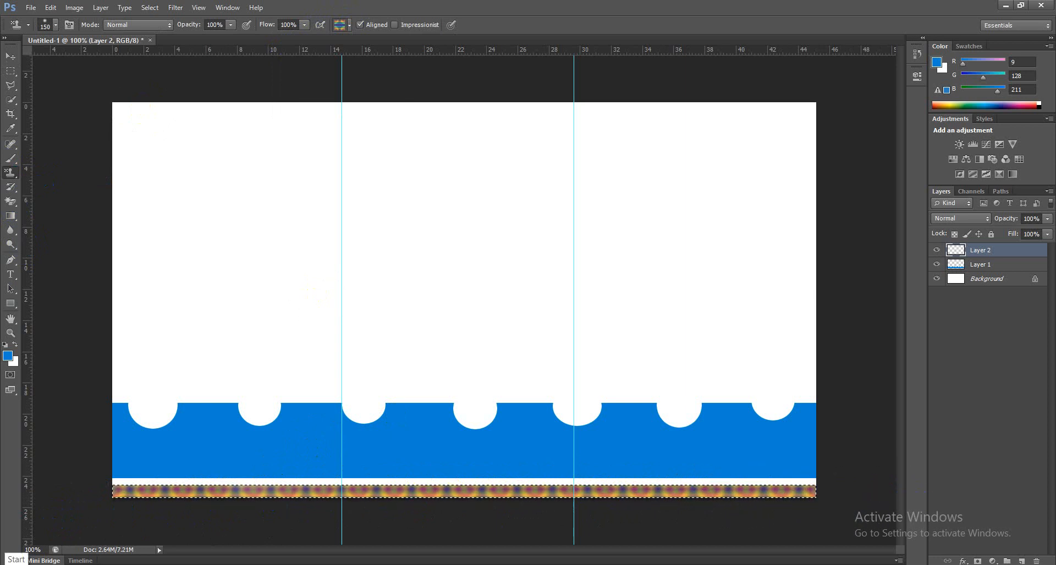
pyautogui.hotkey('ctrl', 'd')
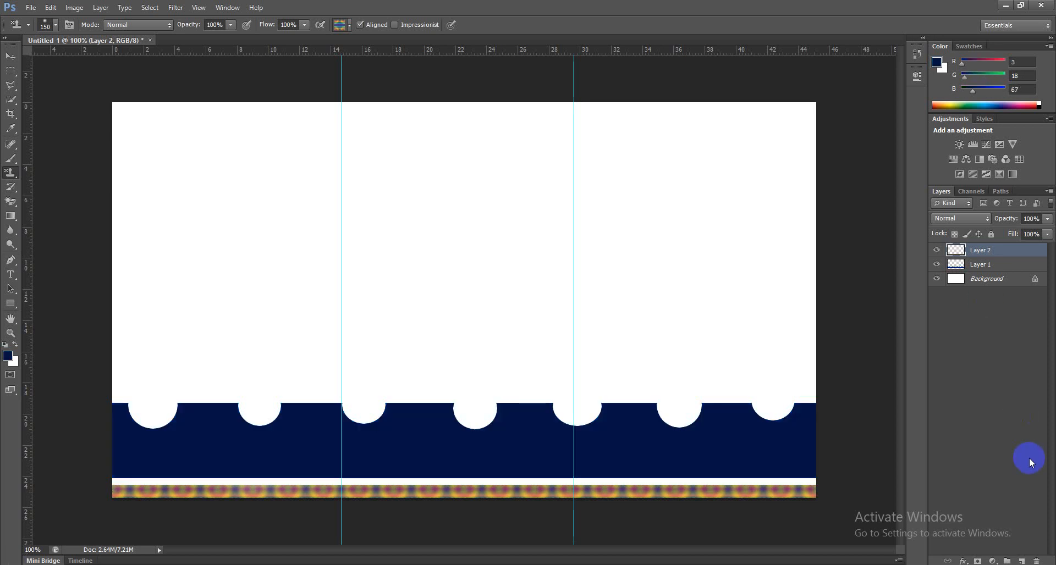
# - Add a new layer above Layer 2 and switch to the Polygonal Lasso tool
pyautogui.click(1021, 561)
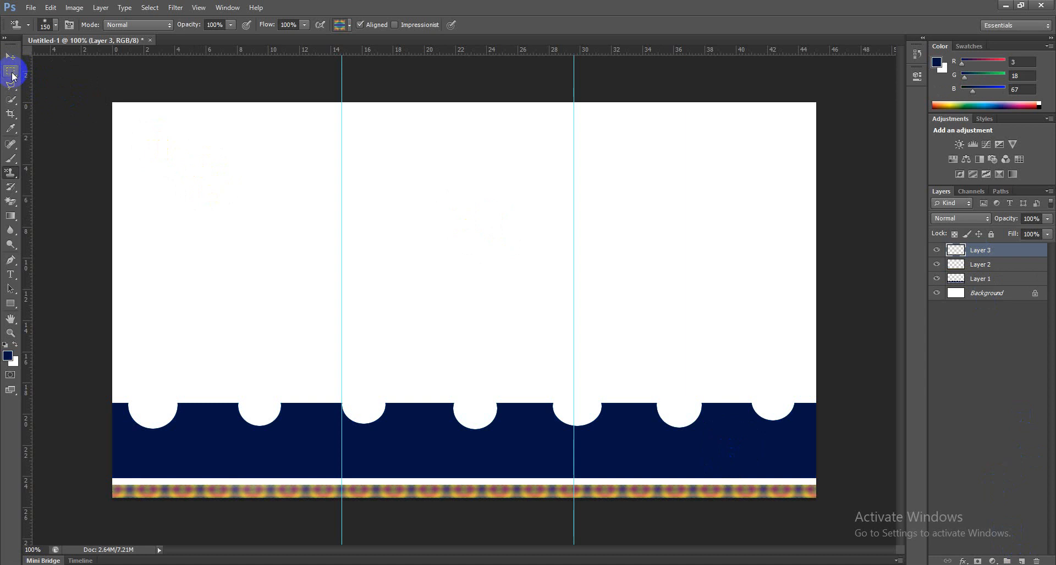
pyautogui.moveTo(11, 86); pyautogui.dragTo(47, 92)
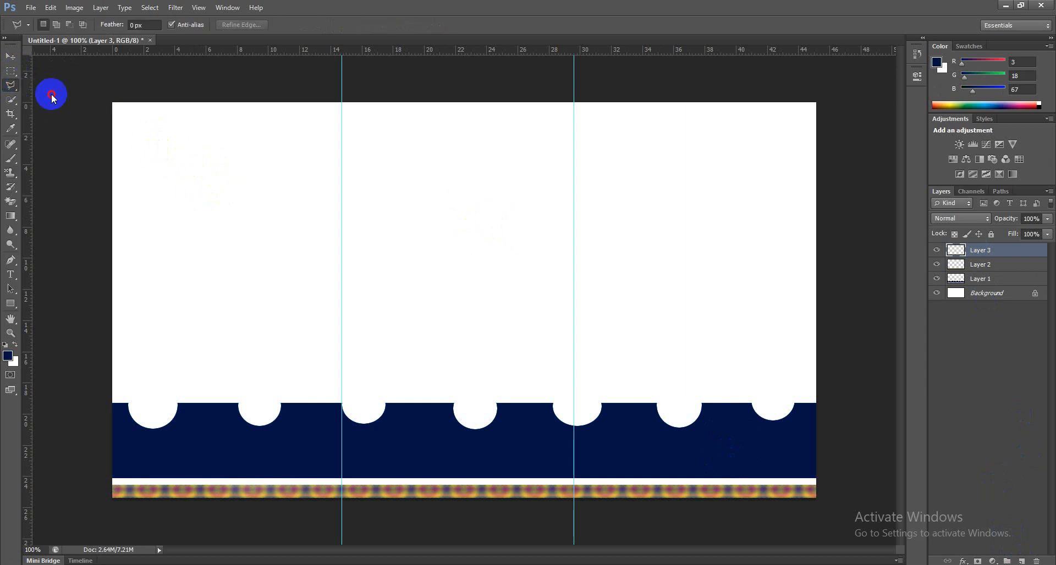
# - Try a polygonal selection from the canvas's upper-left corner diagonally to the strip's upper-right corner, back through the strip and up the left edge
pyautogui.click(112, 103)
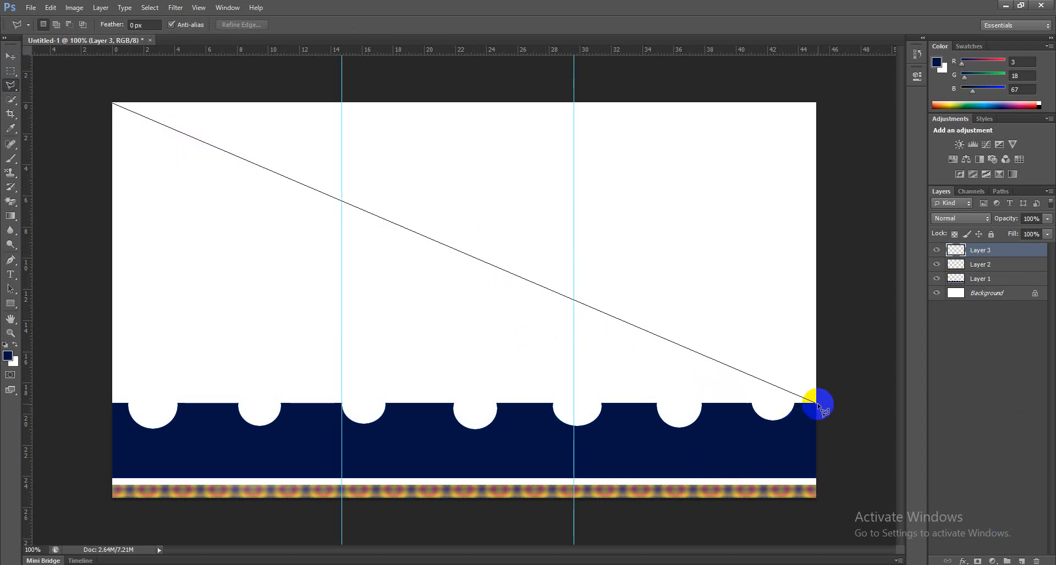
pyautogui.click(817, 404)
pyautogui.click(817, 440)
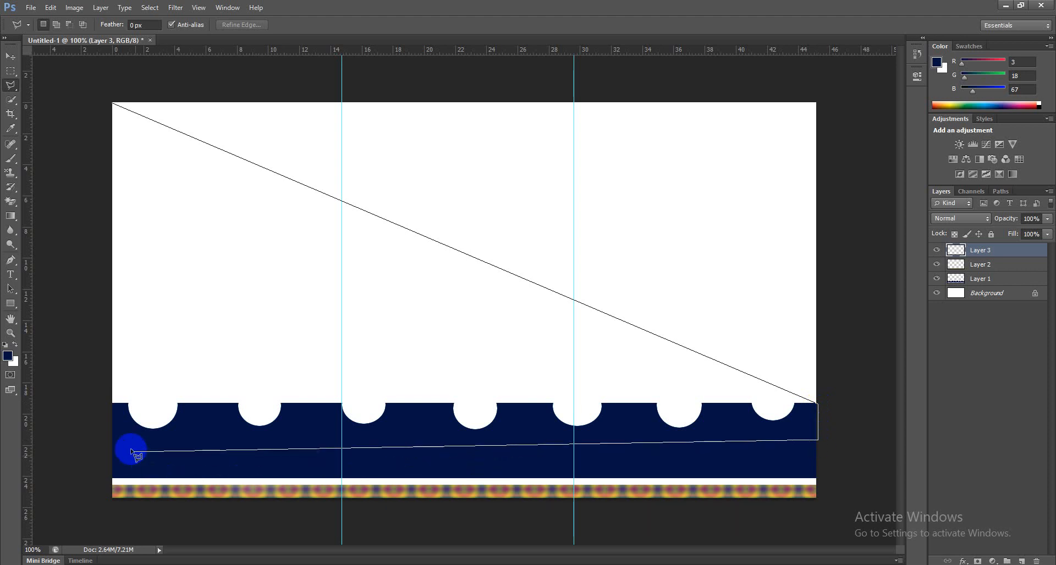
pyautogui.click(109, 443)
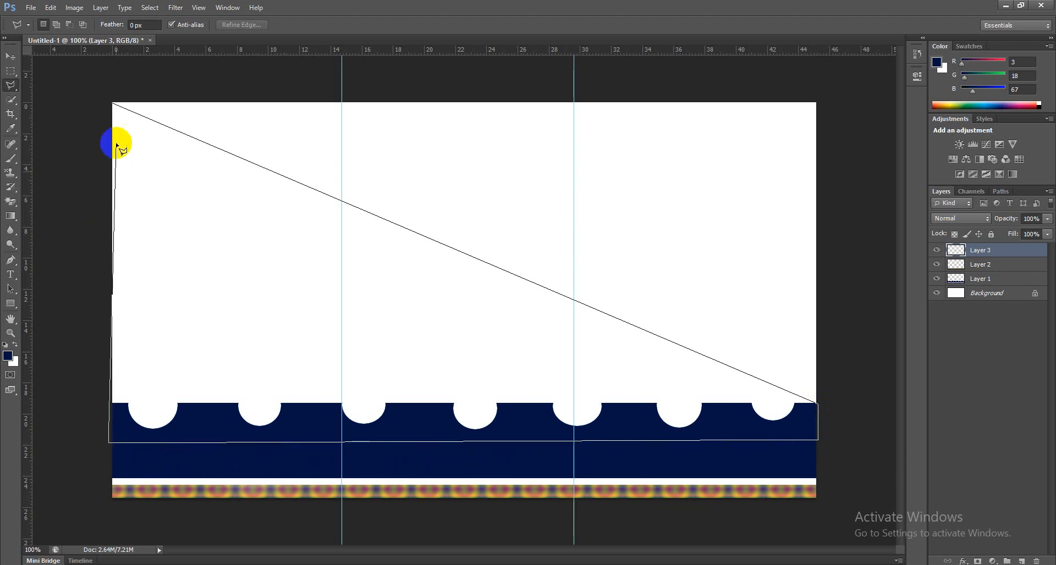
pyautogui.click(112, 103)
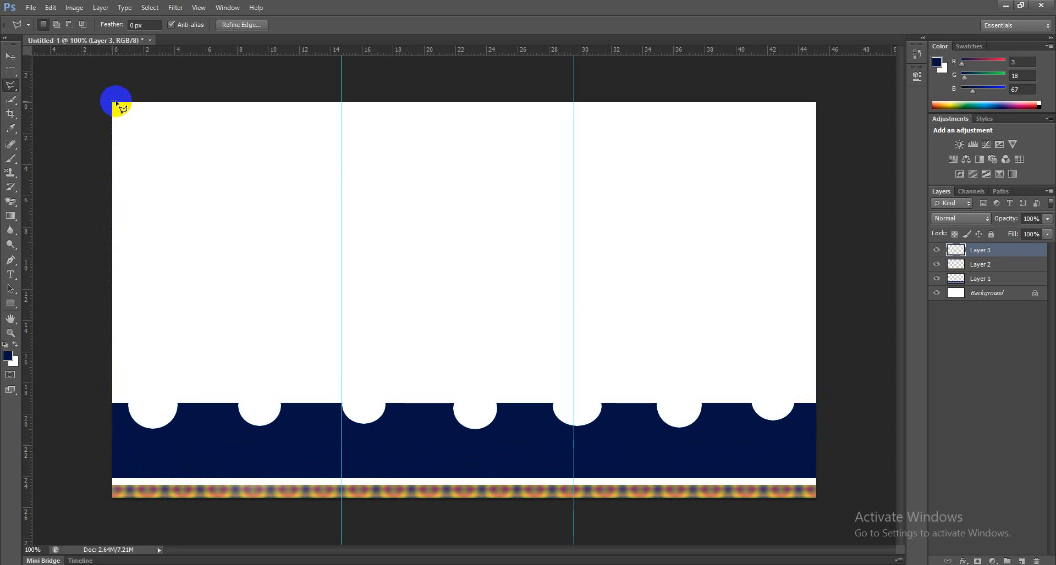
# - Select a triangle on Layer 3 from the canvas's upper-left corner to the strip's right end, straight back to the left edge and up
pyautogui.click(112, 103)
pyautogui.click(816, 430)
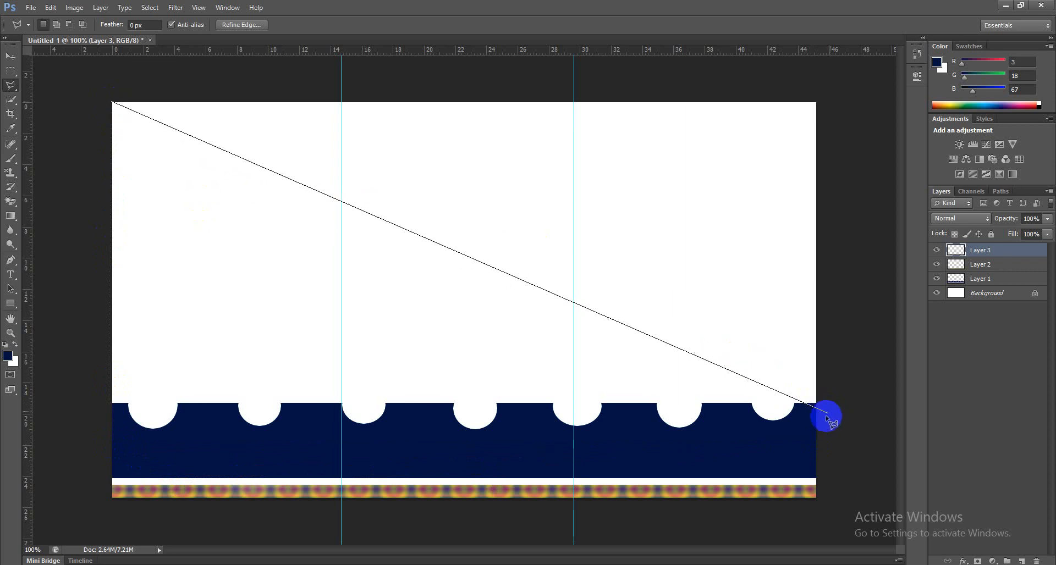
pyautogui.click(816, 433)
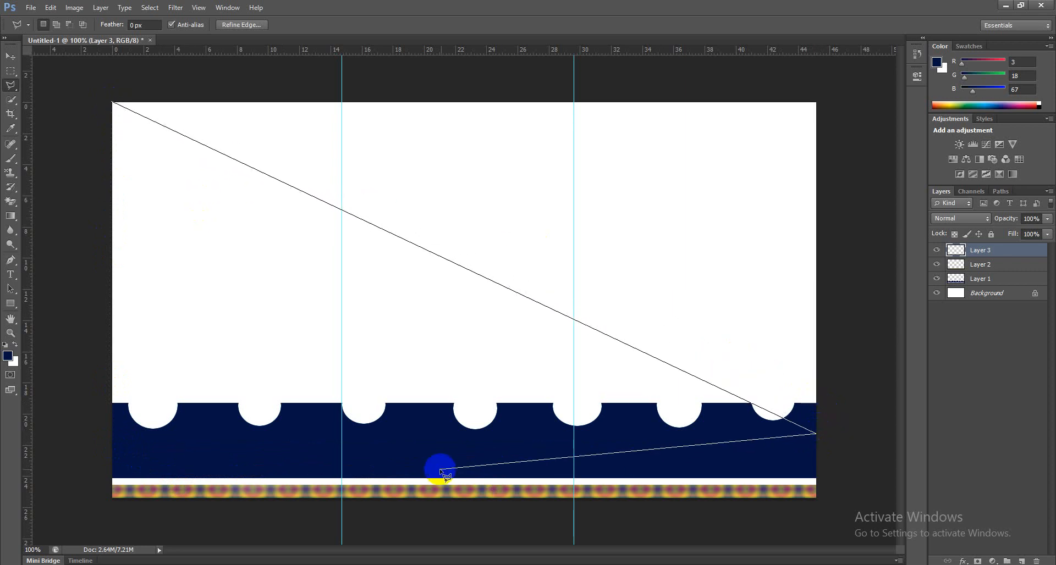
pyautogui.click(110, 434)
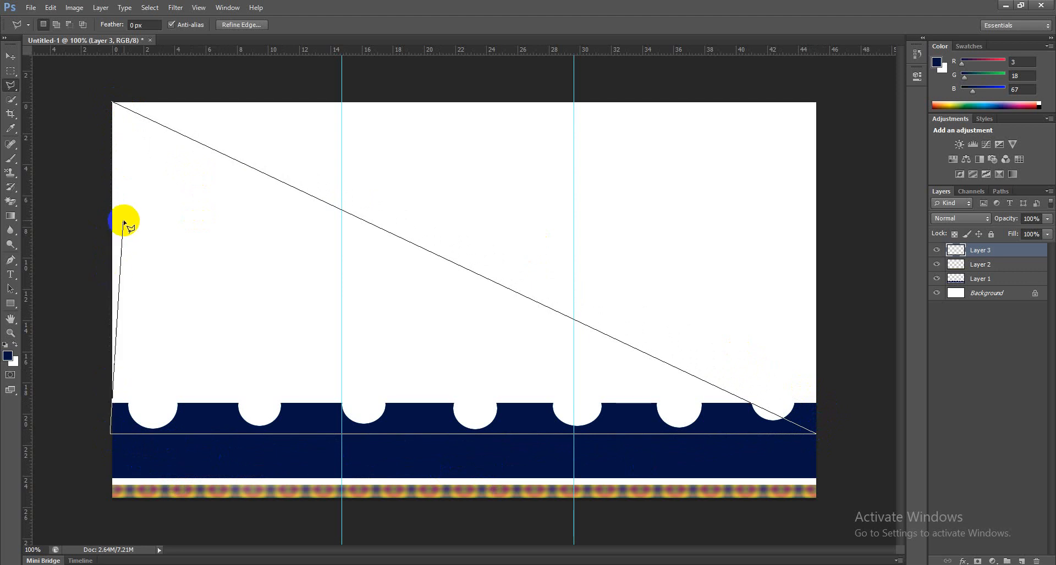
pyautogui.click(113, 102)
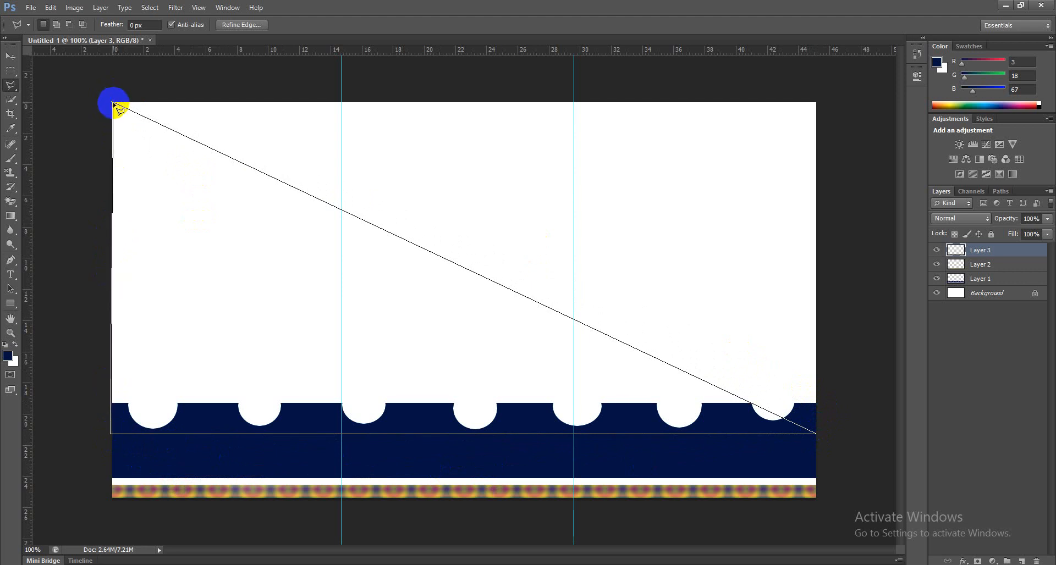
pyautogui.click(113, 103)
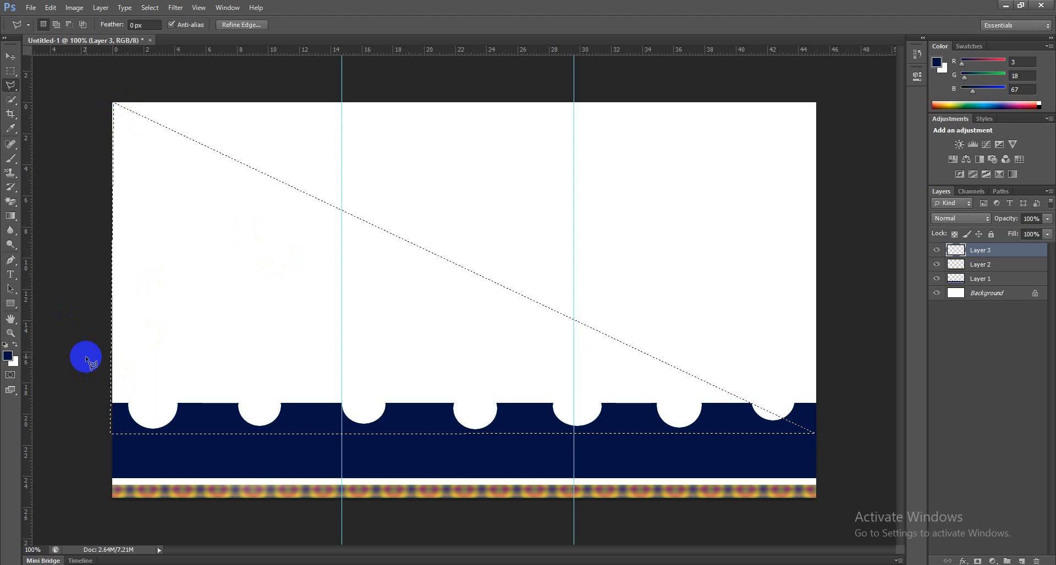
# - Set the foreground colour to dark red 6e0519 and fill the triangular selection with it
pyautogui.click(8, 358)
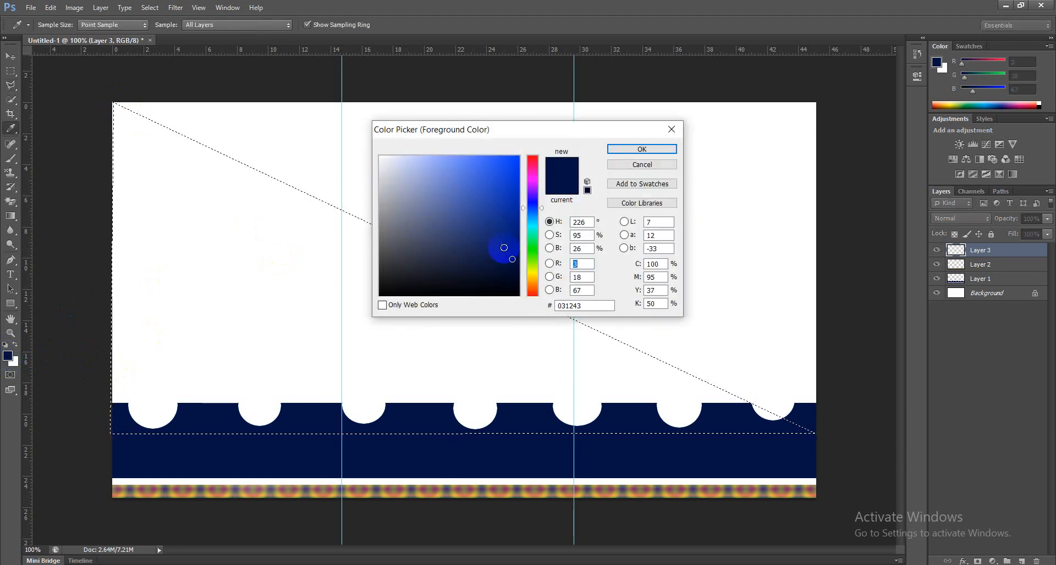
pyautogui.click(535, 291)
pyautogui.click(536, 160)
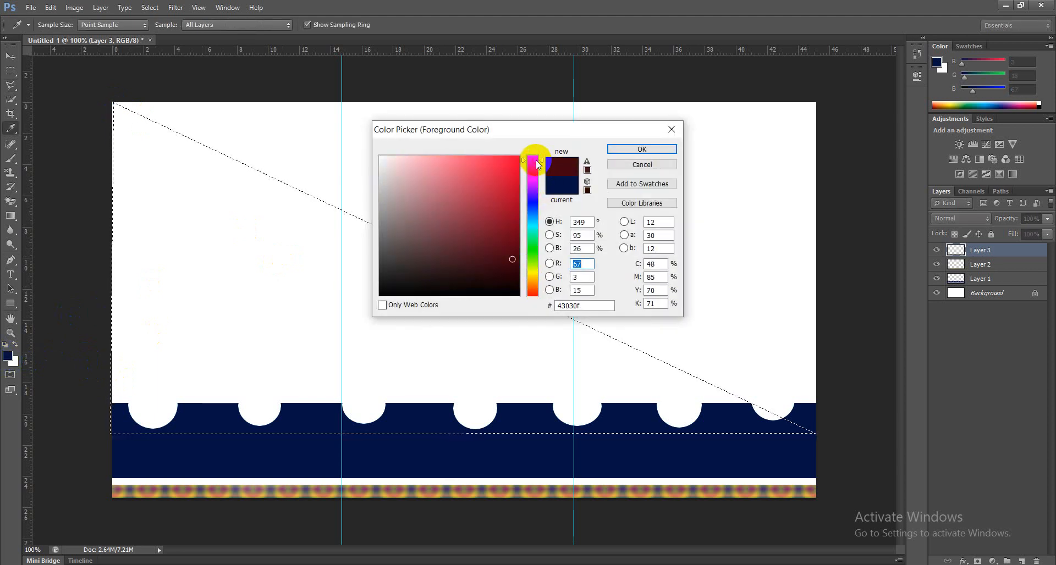
pyautogui.click(512, 235)
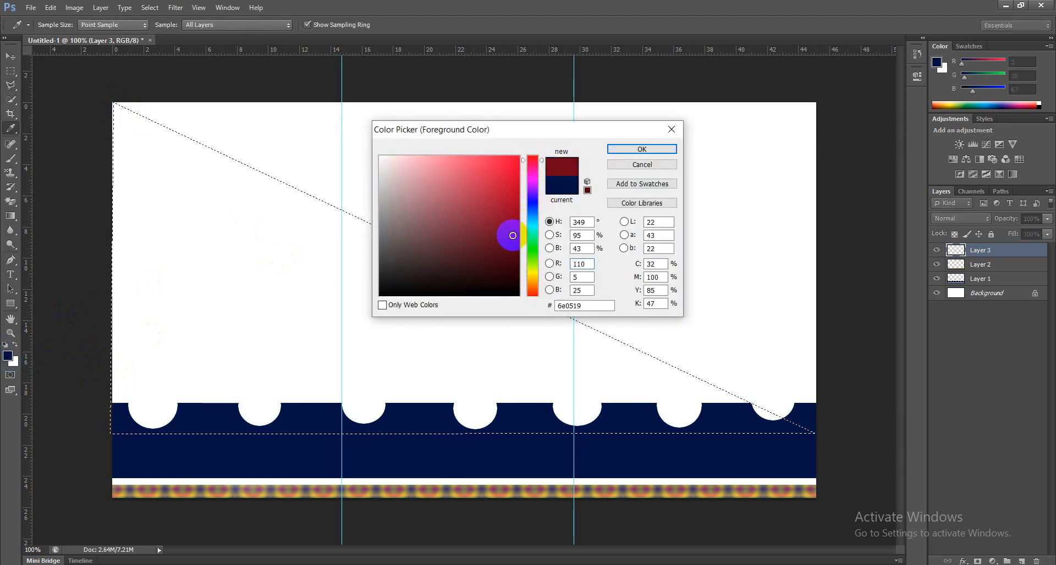
pyautogui.click(618, 148)
pyautogui.hotkey('alt', 'BackSpace')
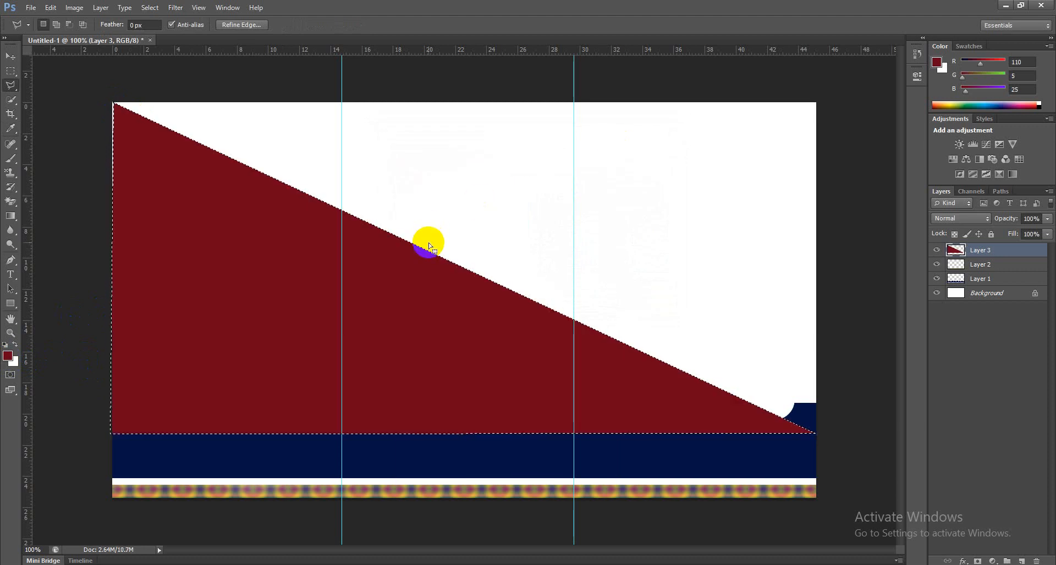
# - Lighten soft patches across the dark red triangle using the Dodge tool with the Shadows range and a size 90 brush
pyautogui.click(10, 244)
pyautogui.click(52, 243)
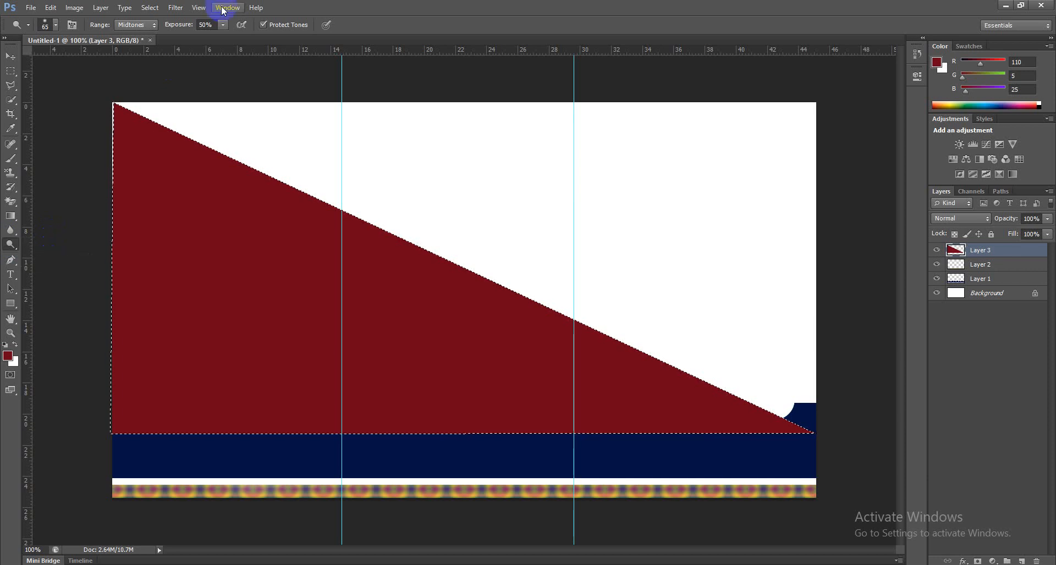
pyautogui.click(205, 24)
pyautogui.click(155, 25)
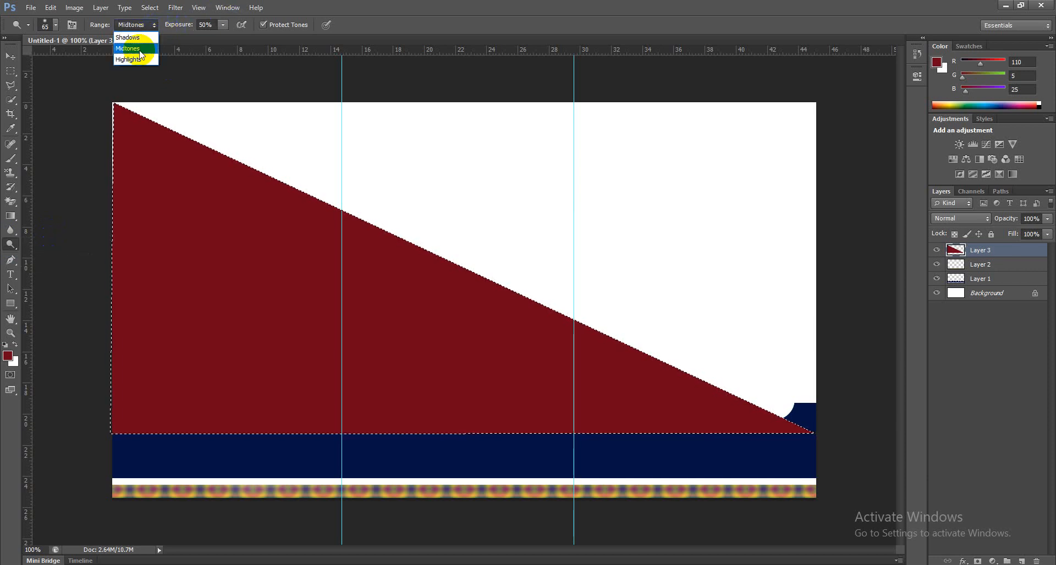
pyautogui.click(127, 37)
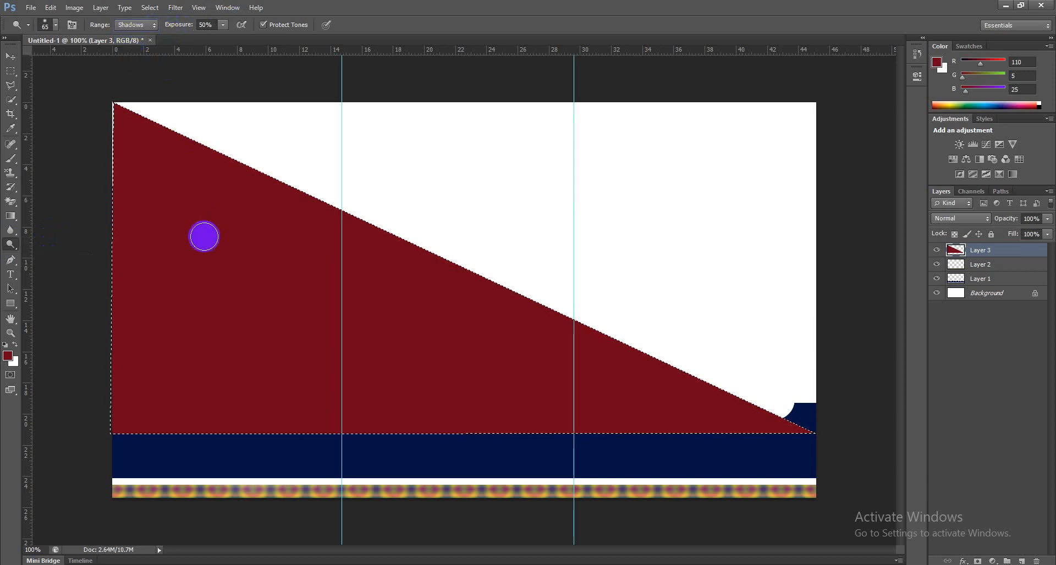
pyautogui.press(']')
pyautogui.press(']')
pyautogui.press(']')
pyautogui.press(']')
pyautogui.press(']')
pyautogui.press(']')
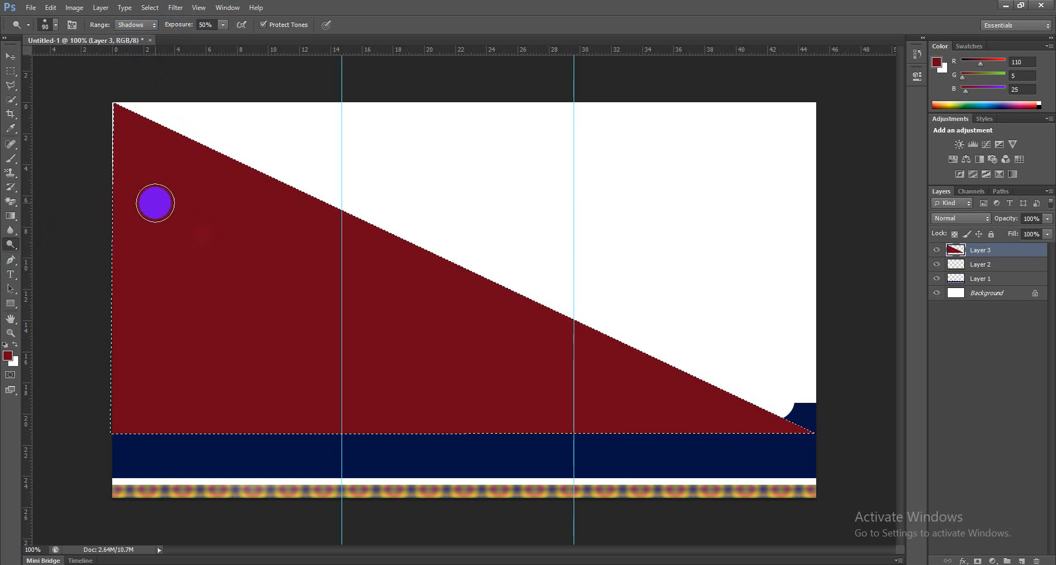
pyautogui.press(']')
pyautogui.moveTo(153, 205)
pyautogui.mouseDown()
pyautogui.moveTo(251, 242)
pyautogui.moveTo(186, 248)
pyautogui.moveTo(418, 308)
pyautogui.moveTo(324, 317)
pyautogui.moveTo(228, 280)
pyautogui.moveTo(208, 234)
pyautogui.mouseUp()
pyautogui.press('[')
pyautogui.press('[')
pyautogui.press('[')
pyautogui.press('[')
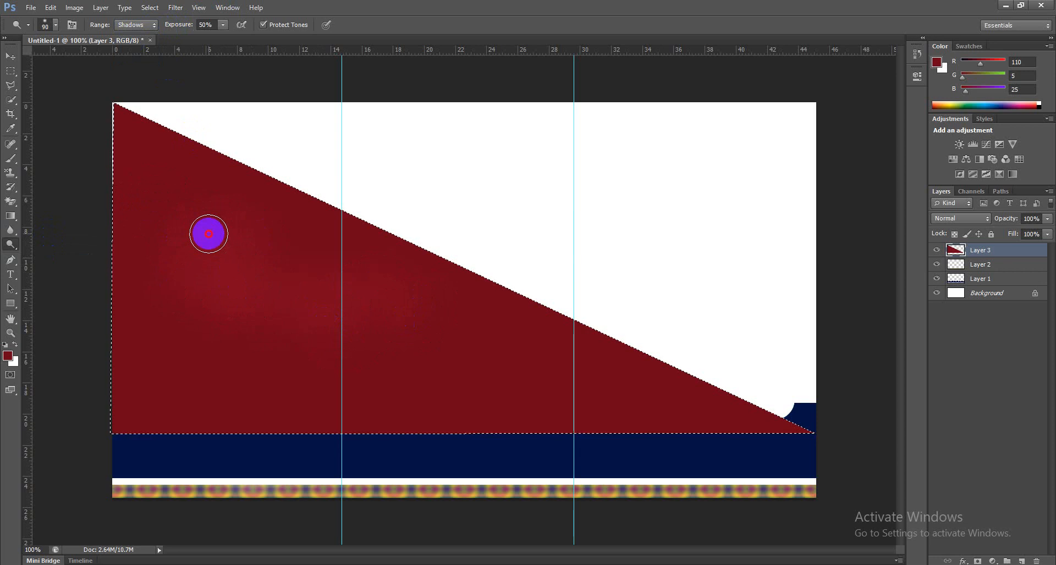
pyautogui.moveTo(166, 189)
pyautogui.mouseDown()
pyautogui.moveTo(326, 307)
pyautogui.moveTo(505, 327)
pyautogui.moveTo(448, 308)
pyautogui.moveTo(259, 295)
pyautogui.mouseUp()
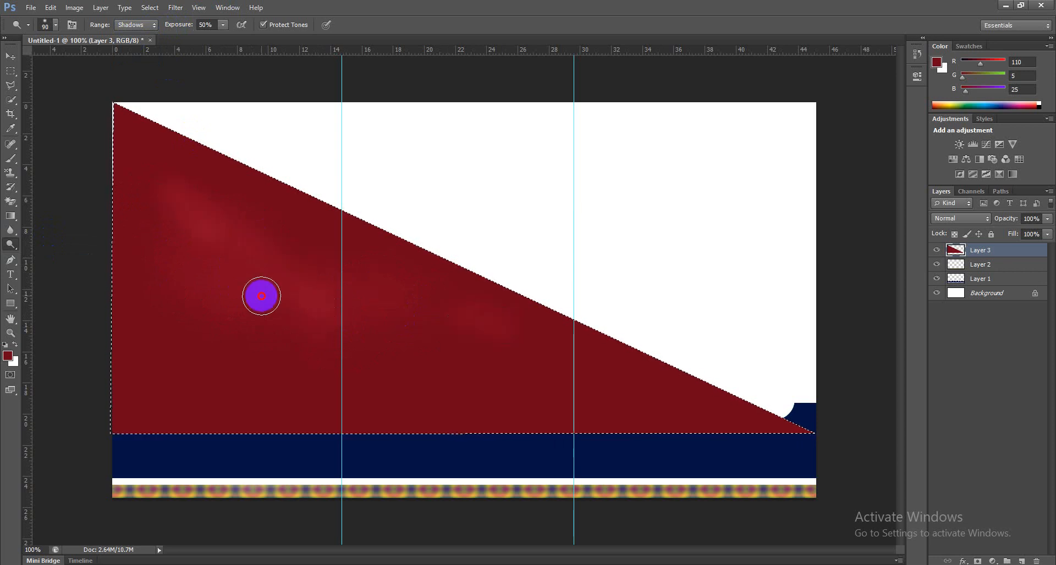
pyautogui.moveTo(196, 404)
pyautogui.mouseDown()
pyautogui.moveTo(205, 292)
pyautogui.moveTo(254, 296)
pyautogui.moveTo(300, 332)
pyautogui.mouseUp()
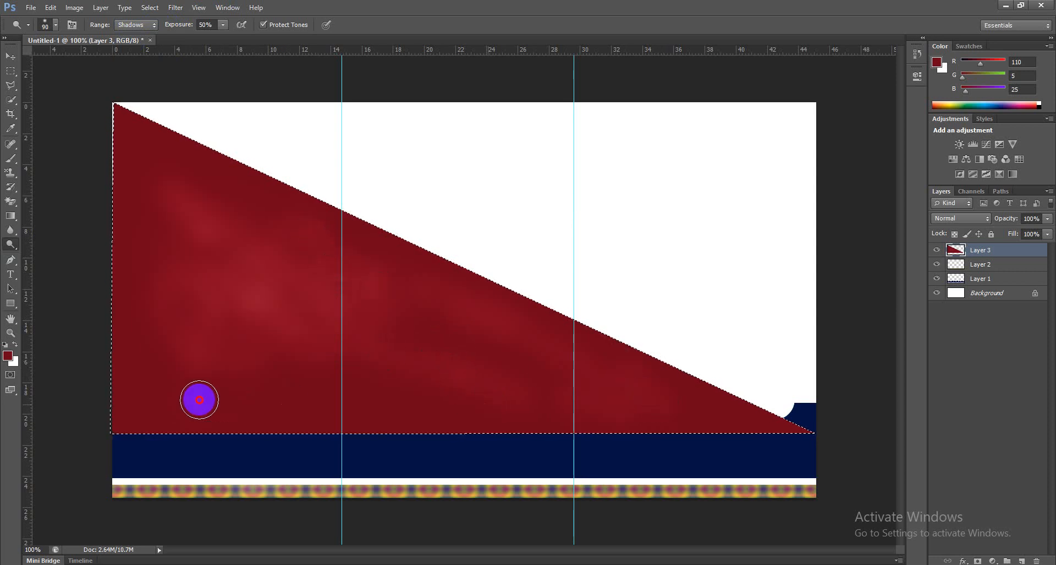
# - Change the Dodge tool's range to Highlights
pyautogui.click(132, 25)
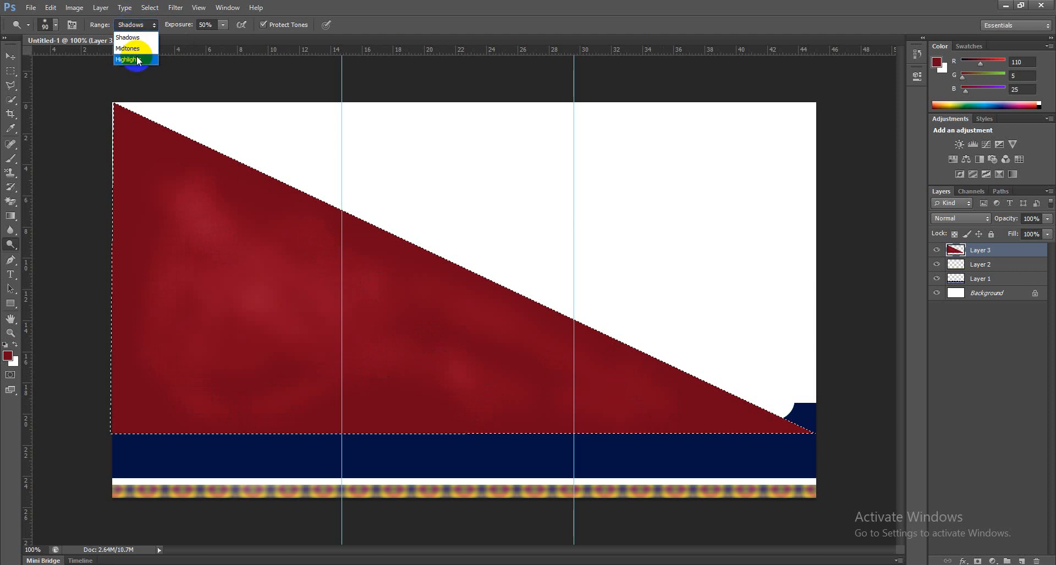
pyautogui.click(138, 60)
# - Try brightening the left part of the red triangle with long Highlights dodge strokes, and undo them
pyautogui.moveTo(193, 231); pyautogui.dragTo(237, 311)
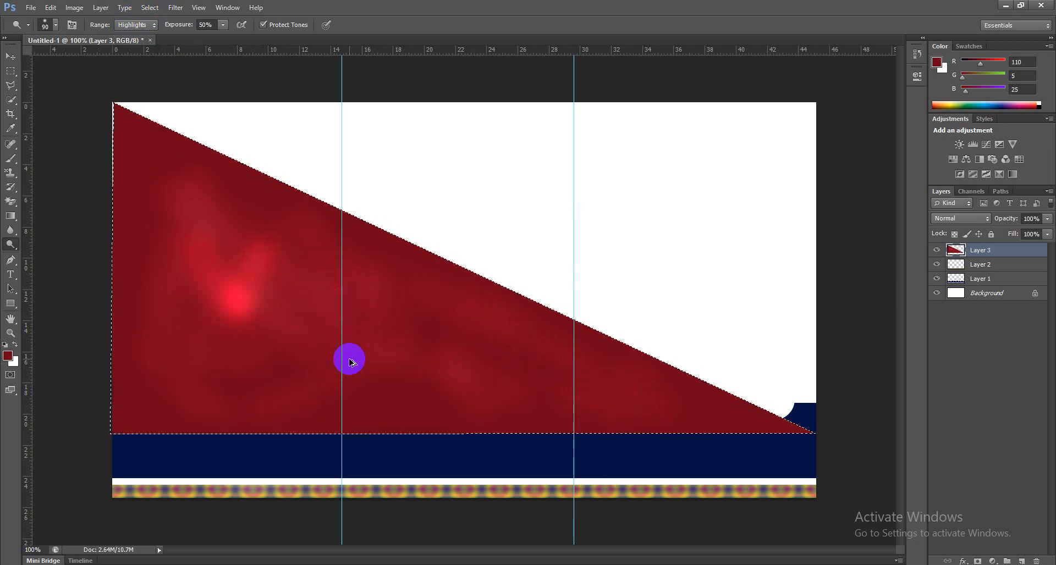
pyautogui.hotkey('ctrl', 'alt', 'z')
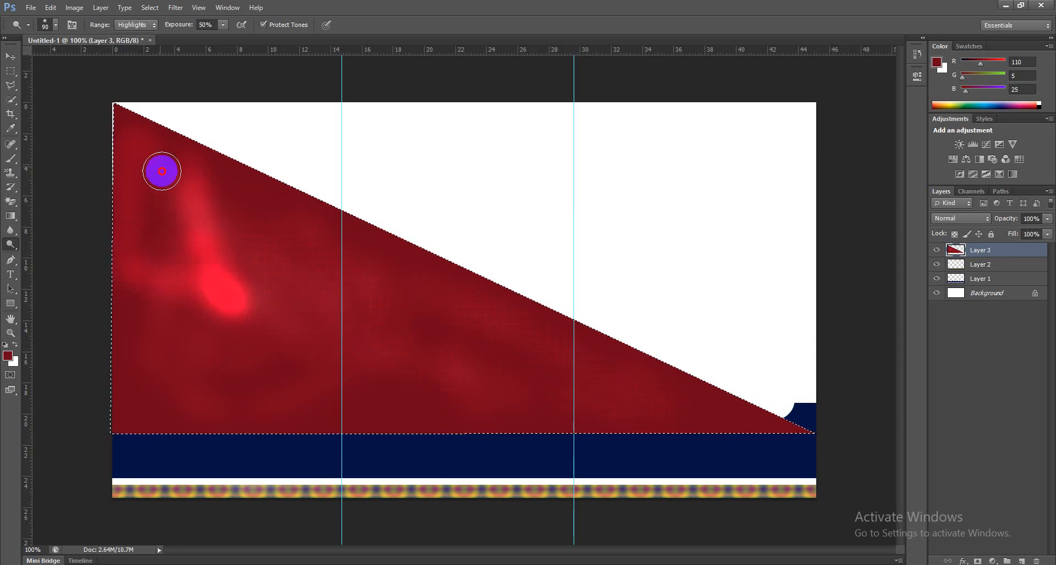
pyautogui.moveTo(195, 278)
pyautogui.mouseDown()
pyautogui.moveTo(91, 247)
pyautogui.moveTo(194, 175)
pyautogui.mouseUp()
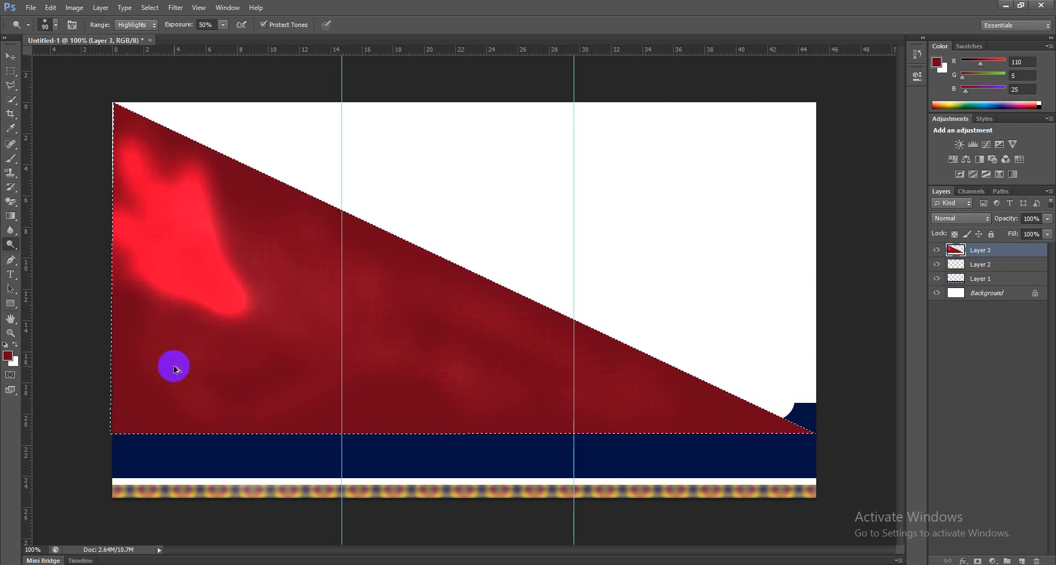
pyautogui.hotkey('ctrl', 'alt', 'z')
pyautogui.hotkey('ctrl', 'alt', 'z')
pyautogui.hotkey('ctrl', 'alt', 'z')
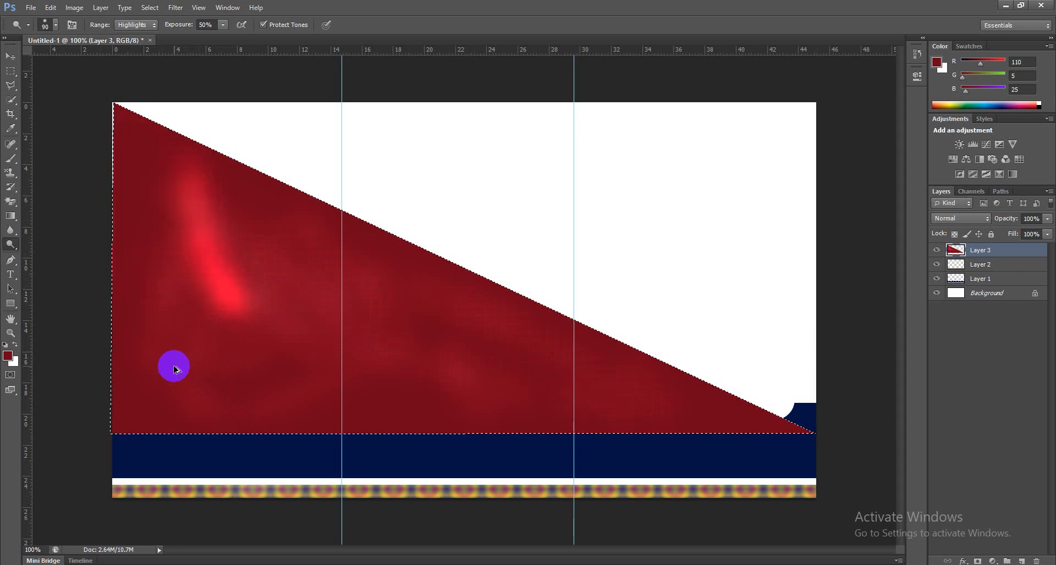
pyautogui.hotkey('ctrl', 'alt', 'z')
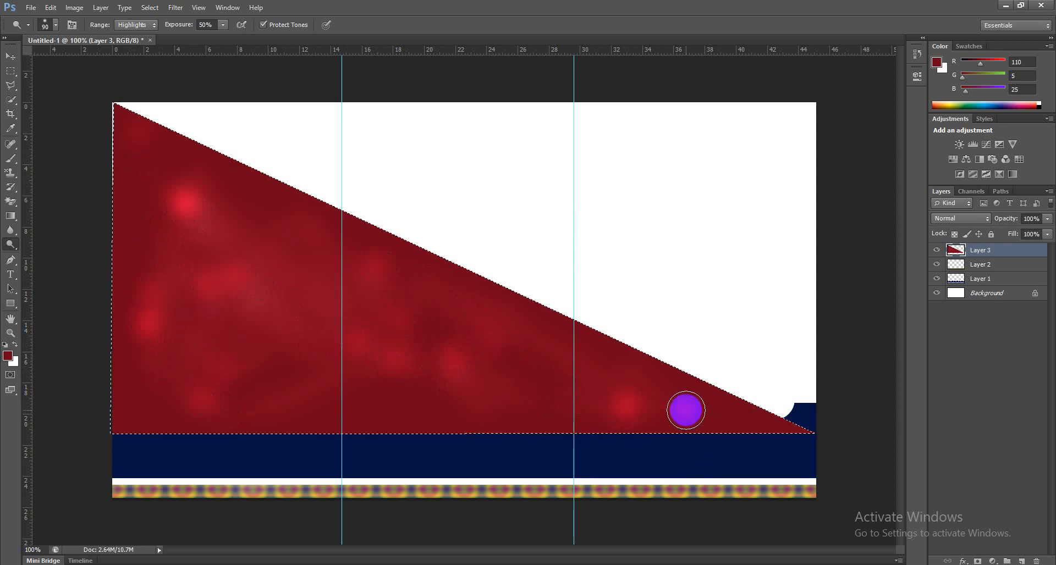
# - Clear the triangular selection and add a new layer above Layer 3
pyautogui.click(987, 348)
pyautogui.hotkey('ctrl', 'd')
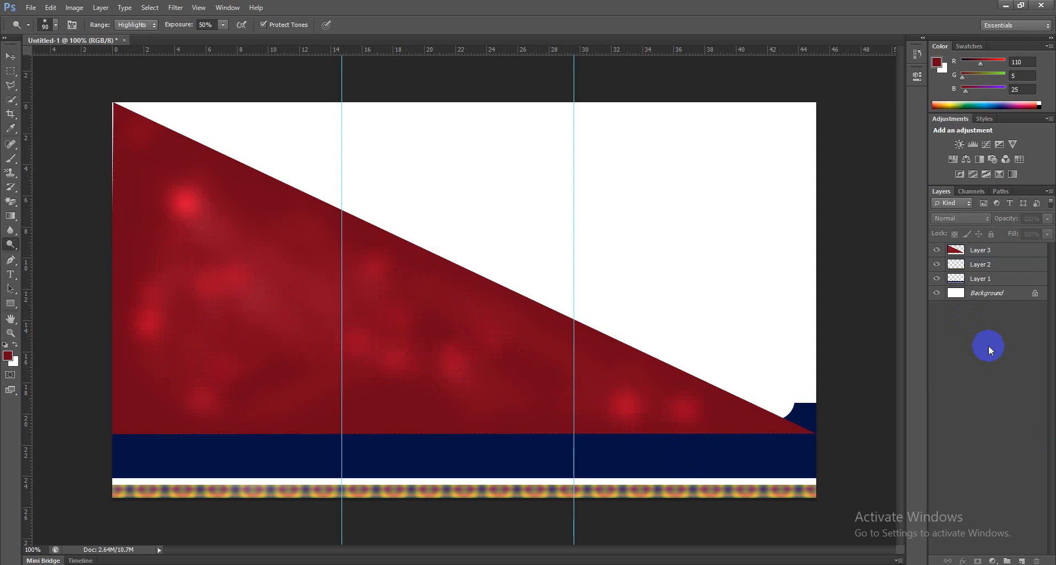
pyautogui.click(1021, 561)
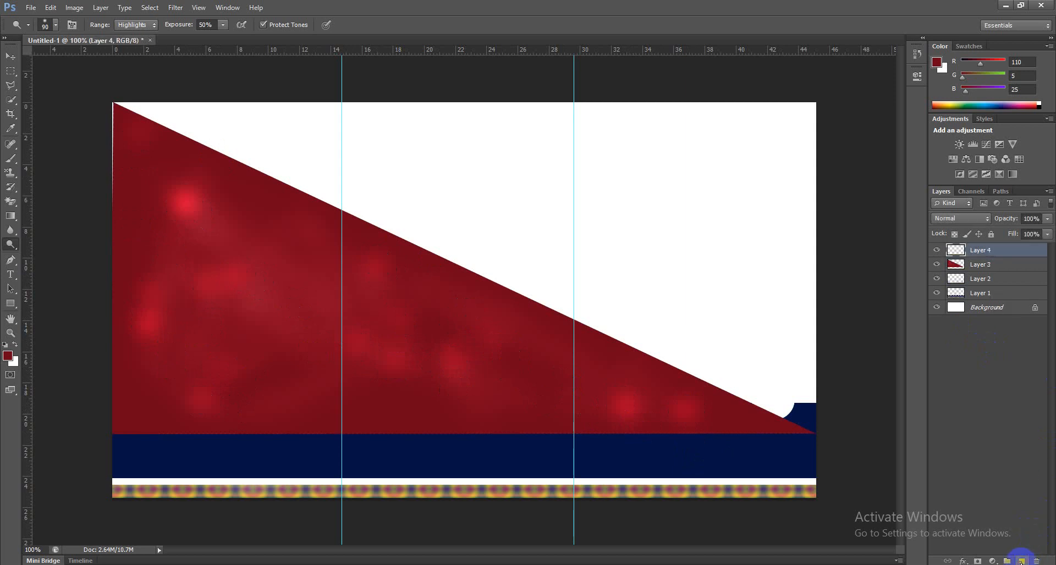
# - Select the white area above the diagonal with the Polygonal Lasso, following the red edge and the canvas's right and upper edges
pyautogui.click(11, 85)
pyautogui.click(114, 128)
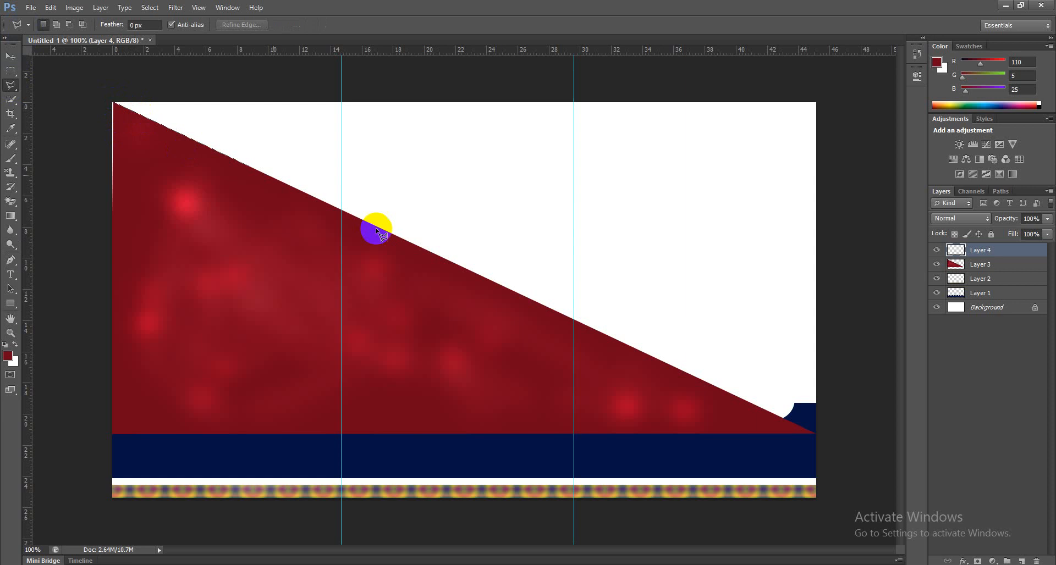
pyautogui.click(812, 433)
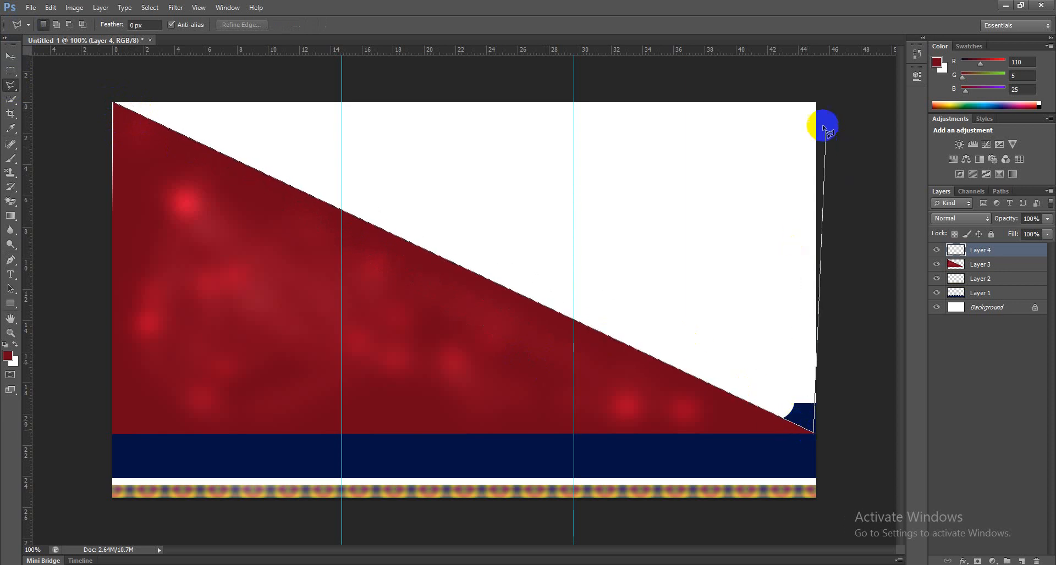
pyautogui.click(815, 103)
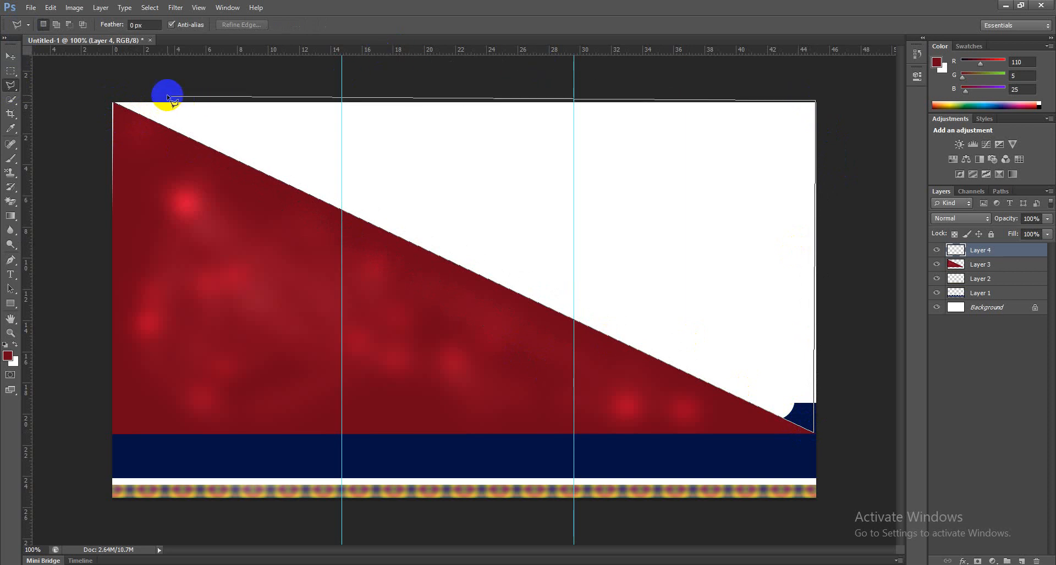
pyautogui.click(117, 103)
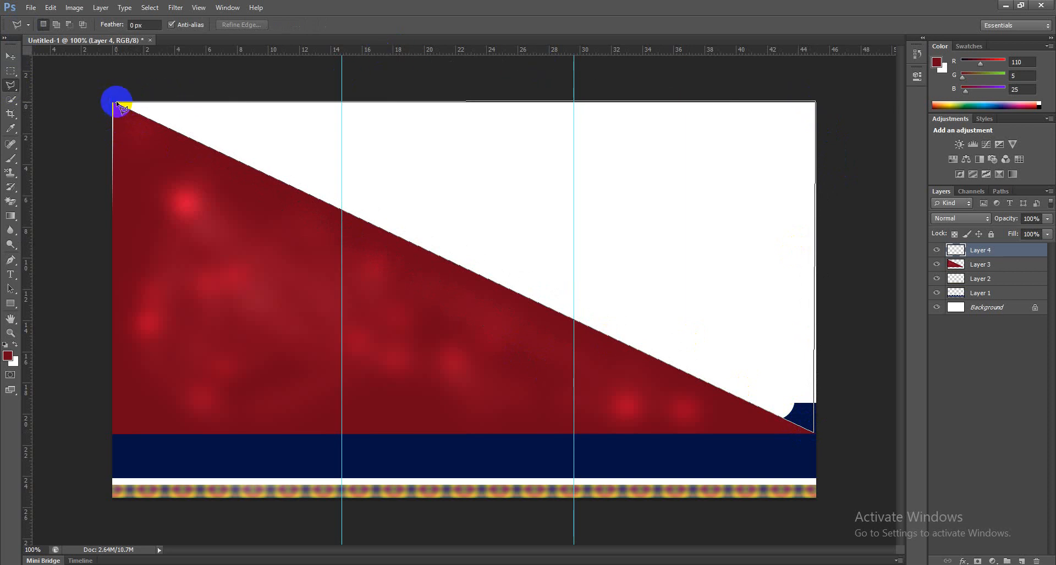
pyautogui.click(114, 103)
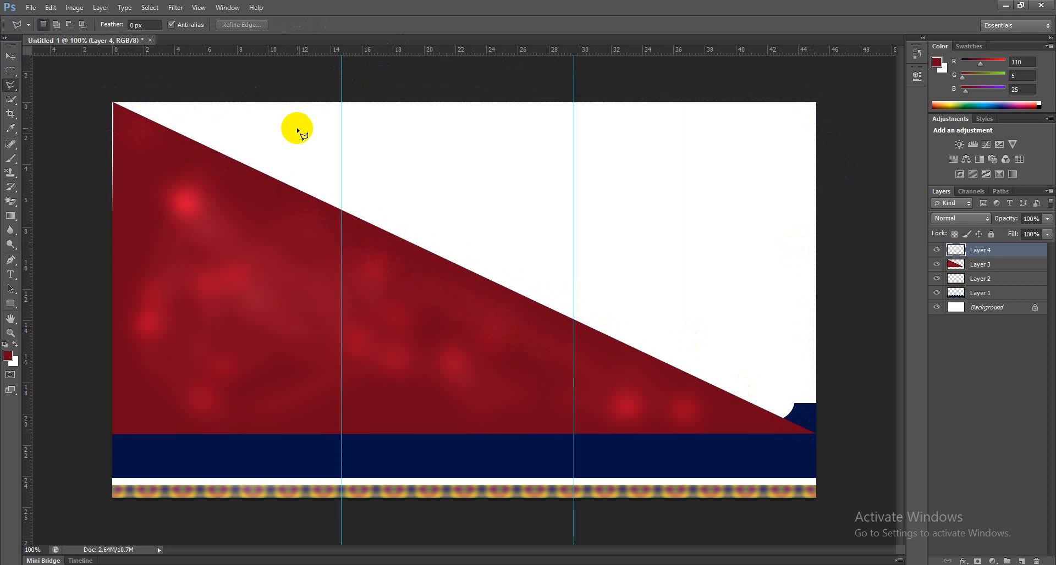
# - Set the foreground colour to orange f6a70e and fill the upper triangular selection on Layer 4 with it
pyautogui.click(8, 356)
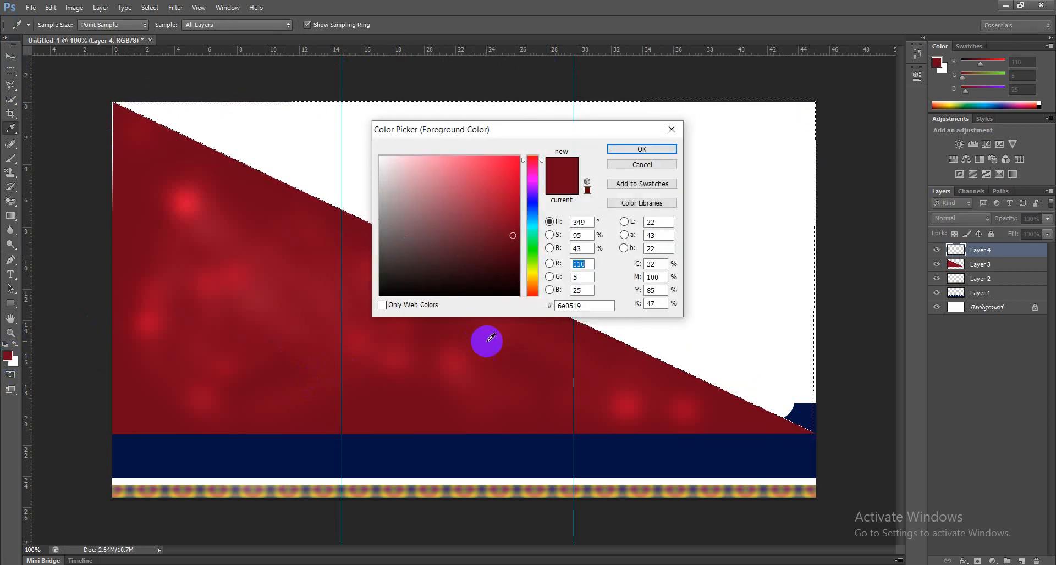
pyautogui.click(531, 276)
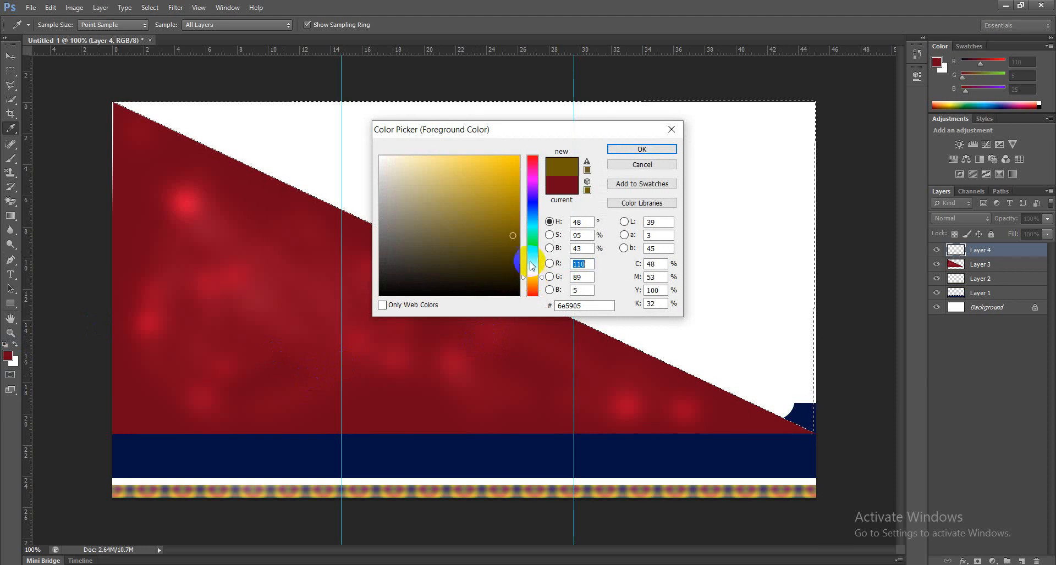
pyautogui.moveTo(531, 275)
pyautogui.mouseDown()
pyautogui.moveTo(532, 284)
pyautogui.moveTo(532, 167)
pyautogui.moveTo(530, 281)
pyautogui.mouseUp()
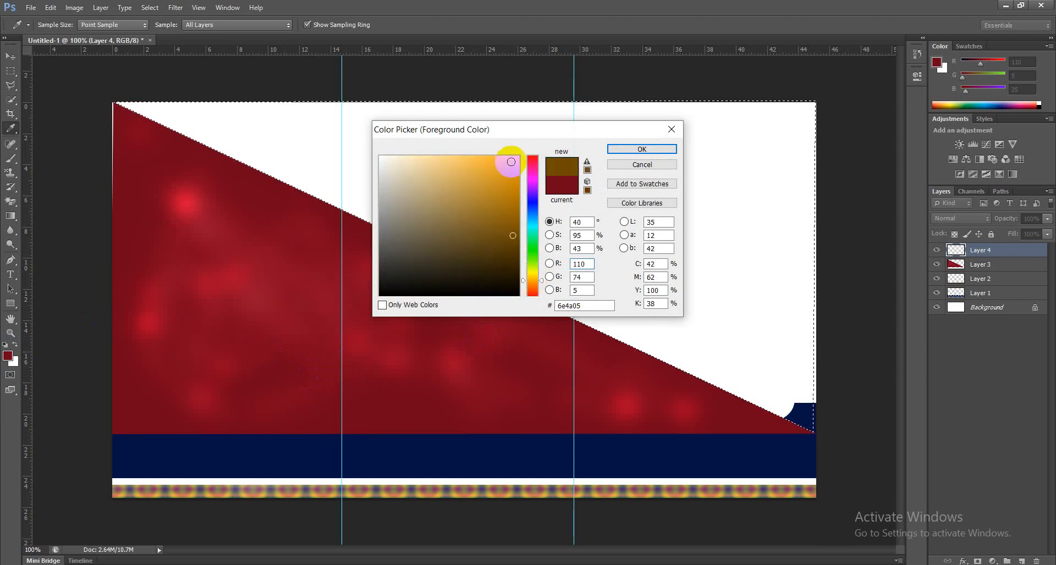
pyautogui.click(511, 160)
pyautogui.click(632, 149)
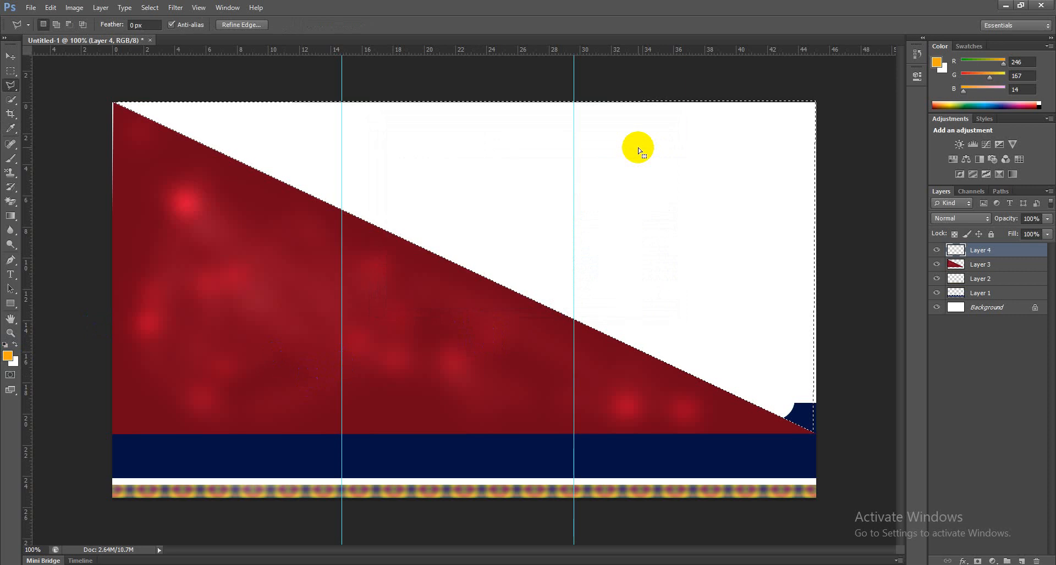
pyautogui.hotkey('alt', 'BackSpace')
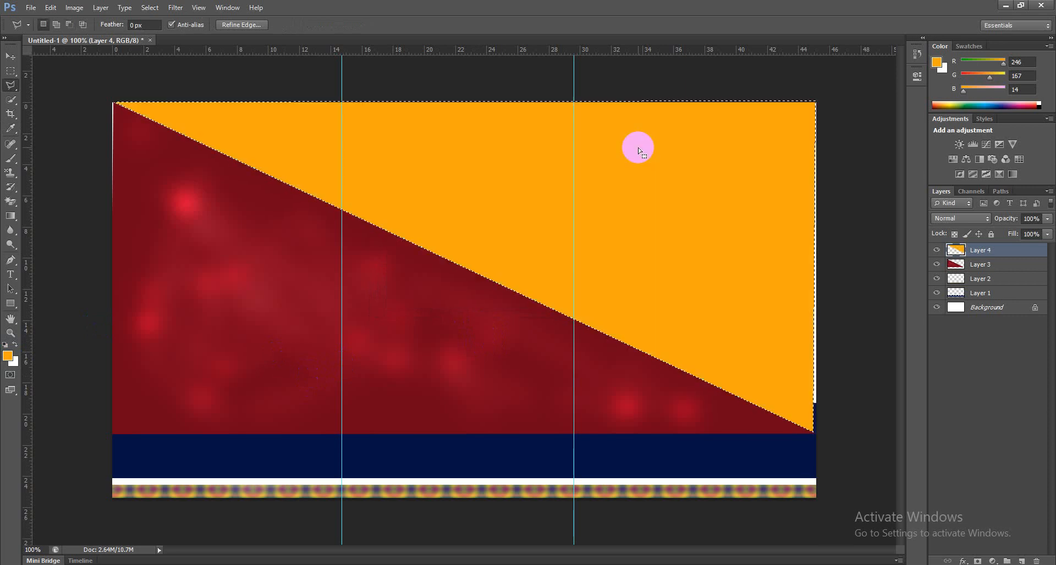
# - Set the foreground colour to orange f37f0e and refill the upper triangular selection on Layer 4 with it
pyautogui.click(11, 356)
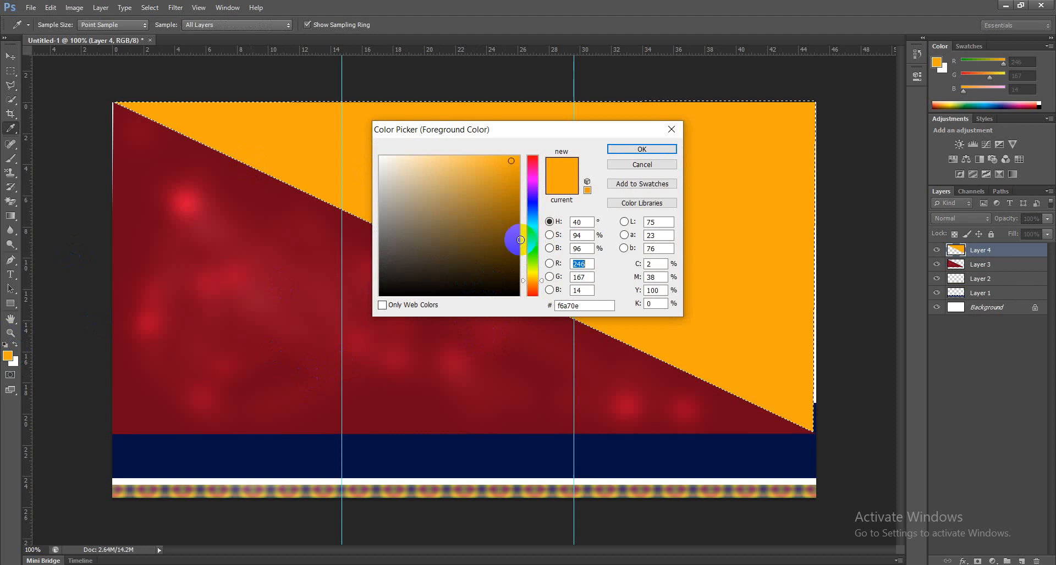
pyautogui.click(510, 183)
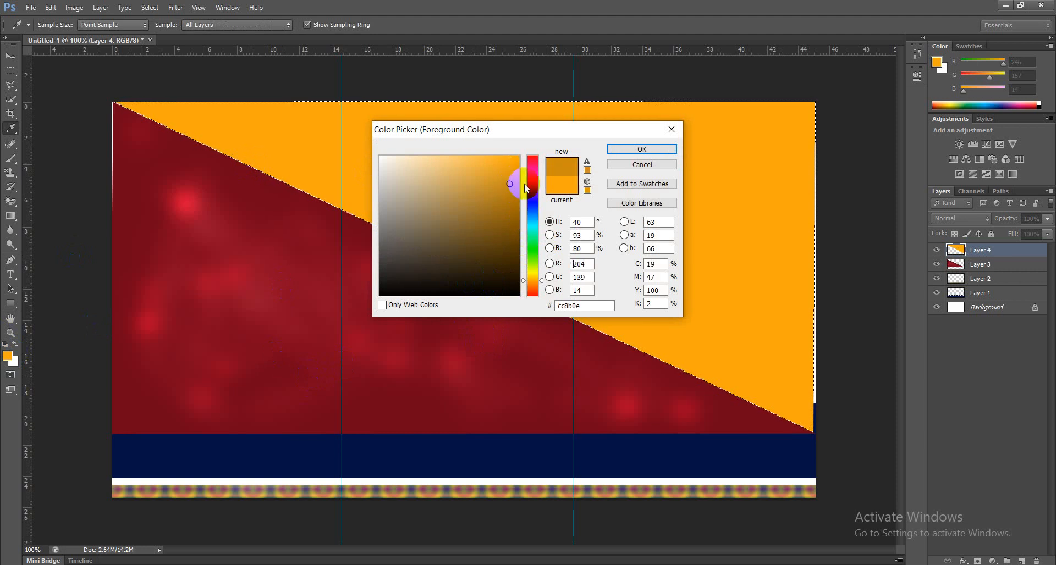
pyautogui.click(532, 281)
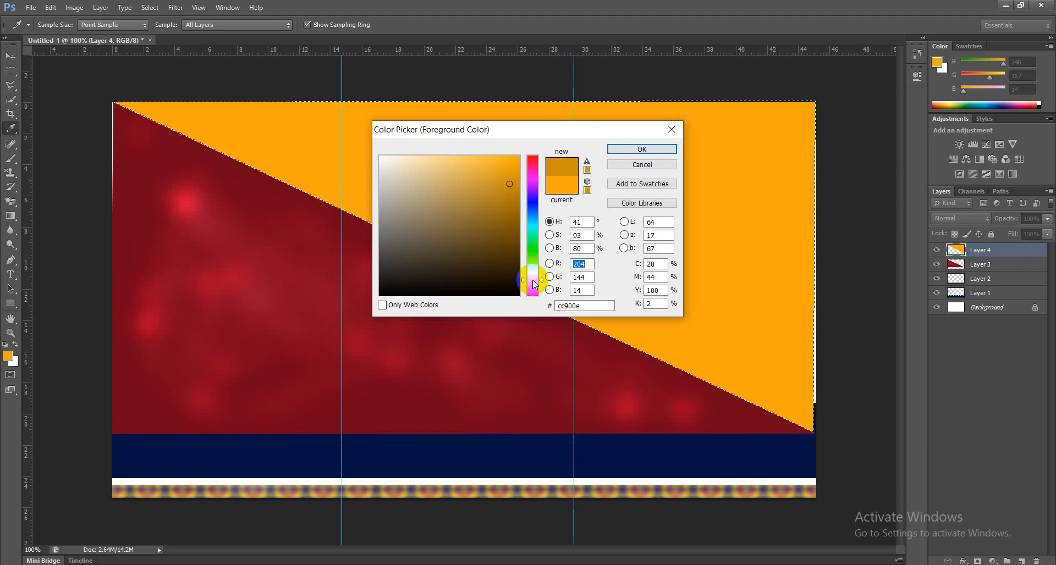
pyautogui.moveTo(533, 277); pyautogui.dragTo(532, 274)
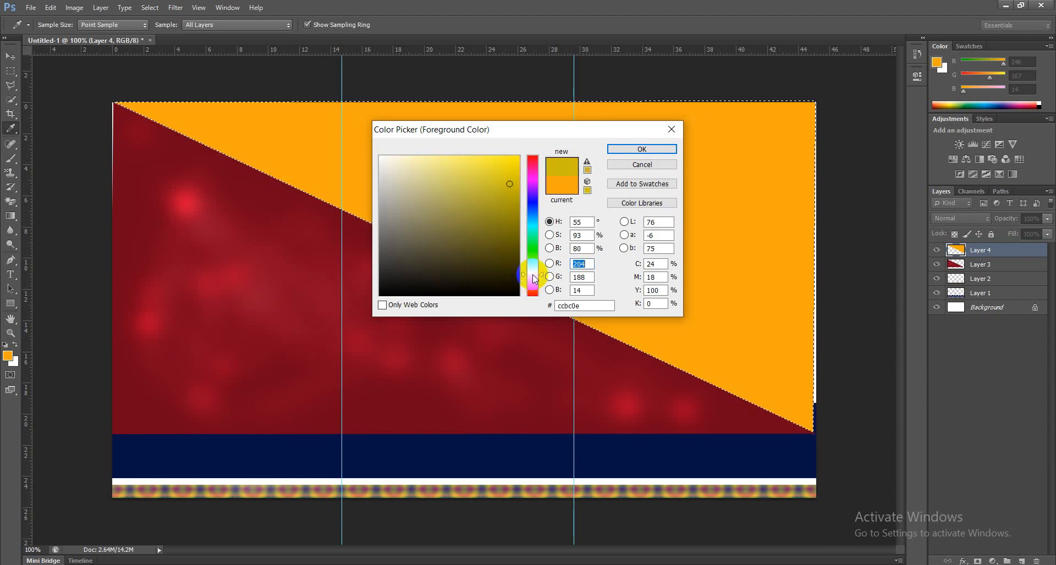
pyautogui.click(532, 284)
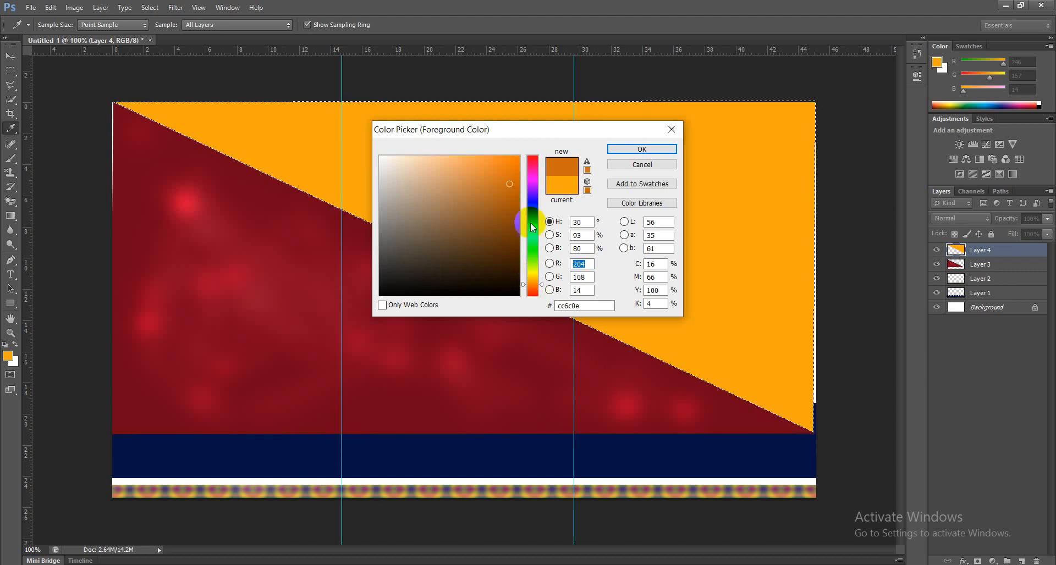
pyautogui.click(511, 163)
pyautogui.click(642, 149)
pyautogui.press('l')
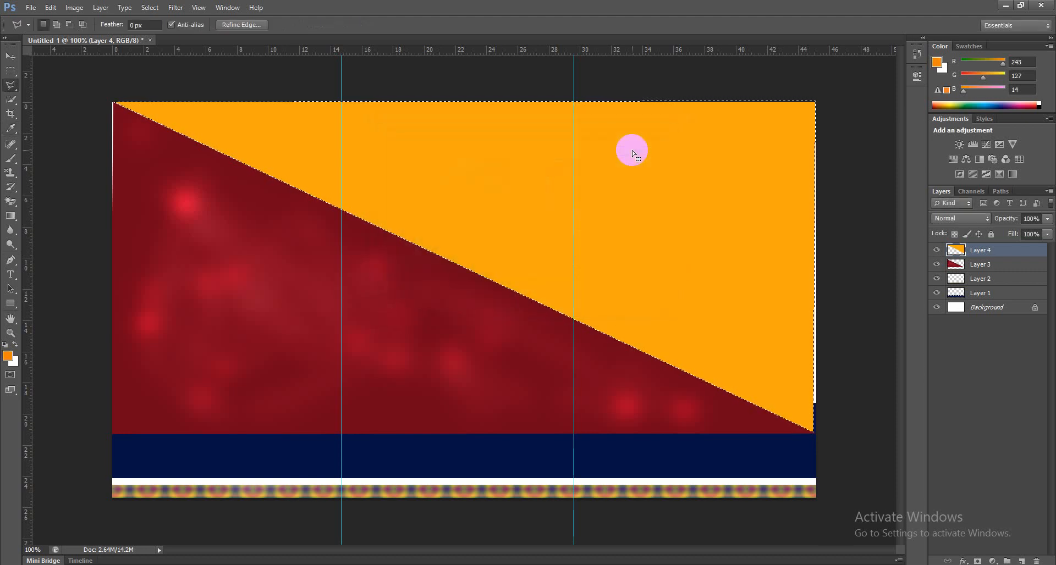
pyautogui.hotkey('alt', 'BackSpace')
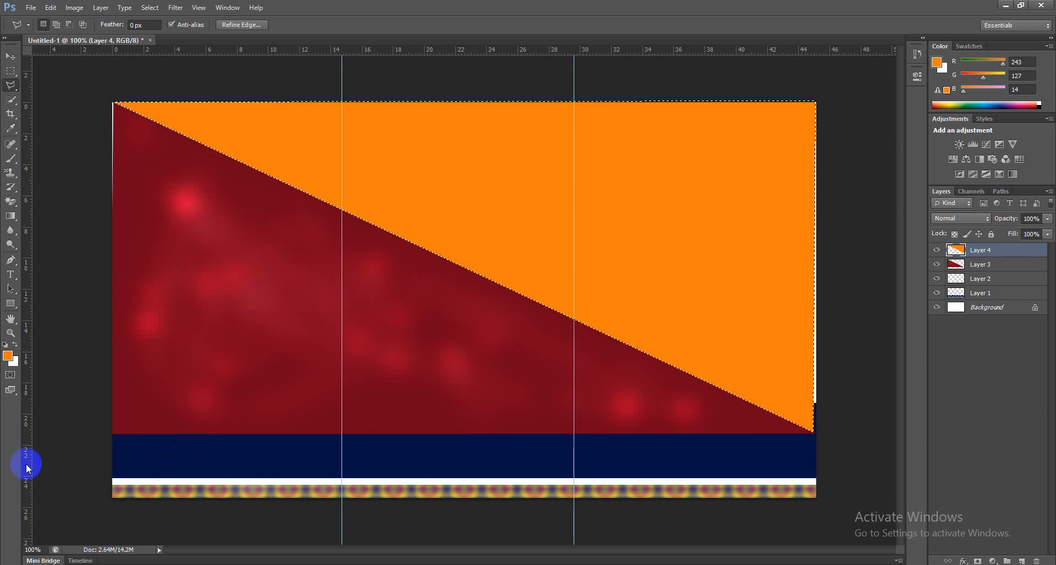
# - Set the foreground colour to cyan 0ef3f0, fill the upper triangular selection on Layer 4 with it, and deselect
pyautogui.click(9, 355)
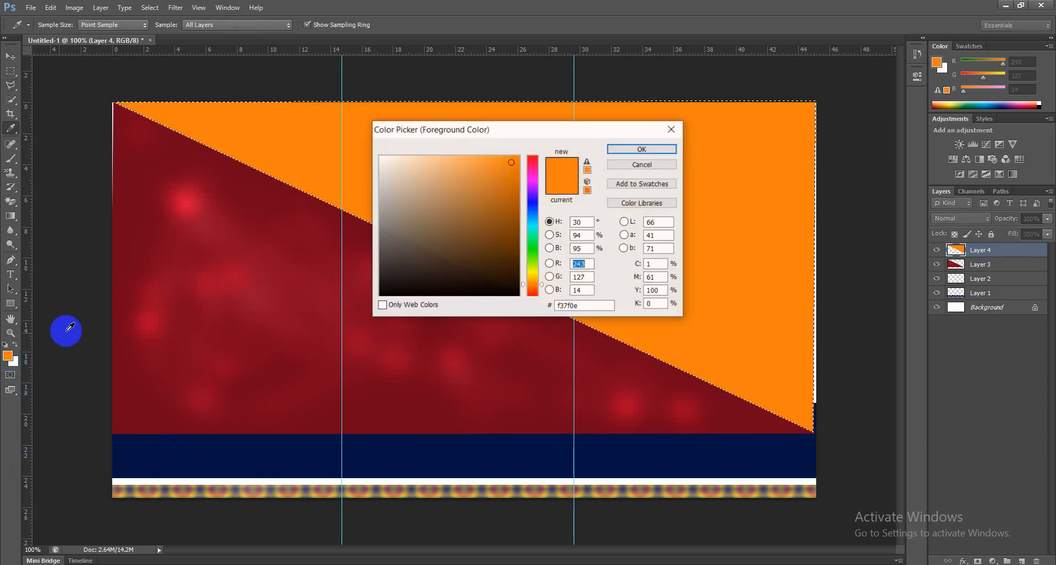
pyautogui.moveTo(531, 240); pyautogui.dragTo(527, 226)
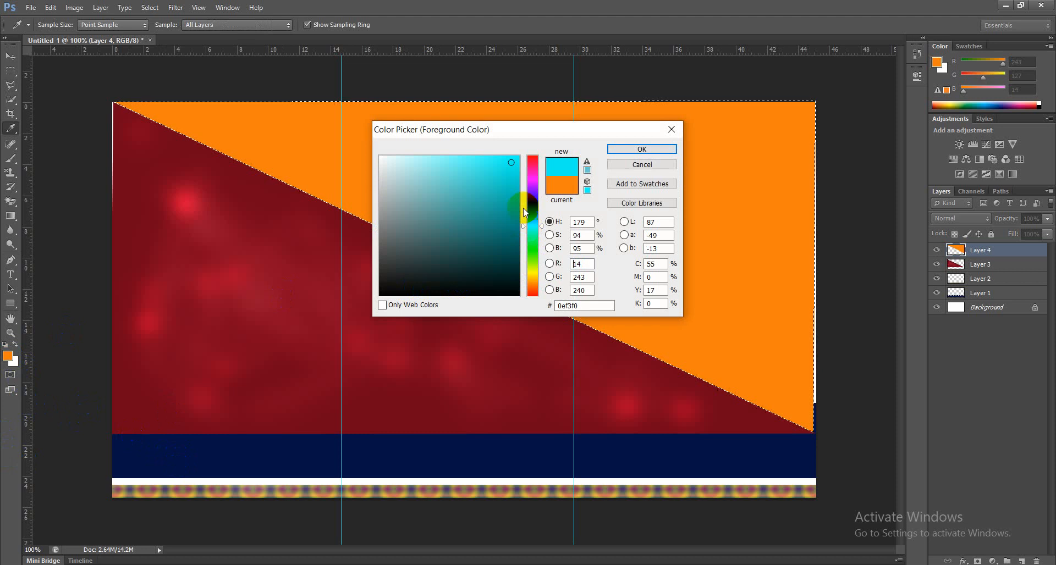
pyautogui.click(615, 149)
pyautogui.hotkey('alt', 'BackSpace')
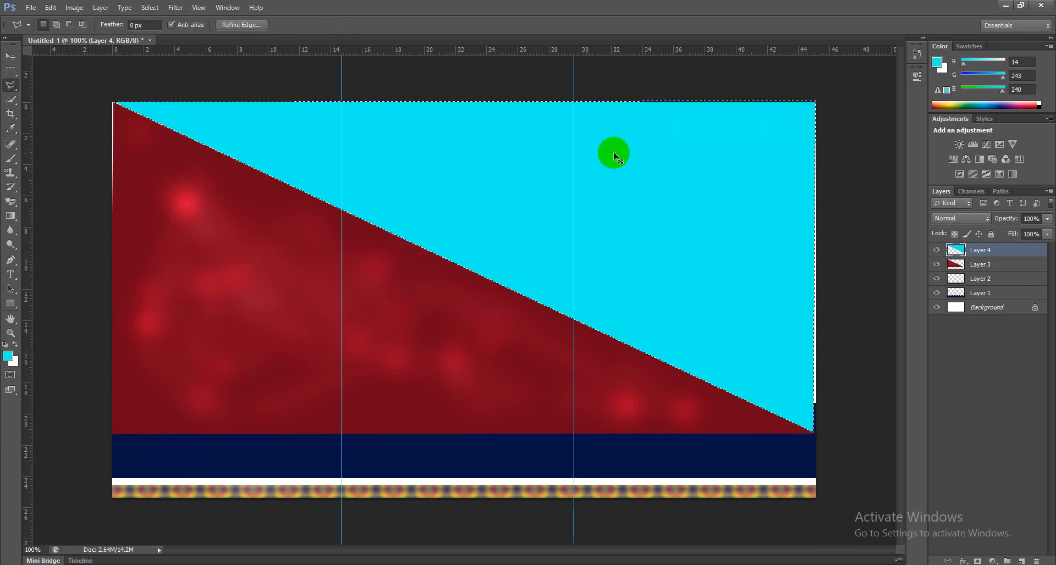
pyautogui.hotkey('ctrl', 'd')
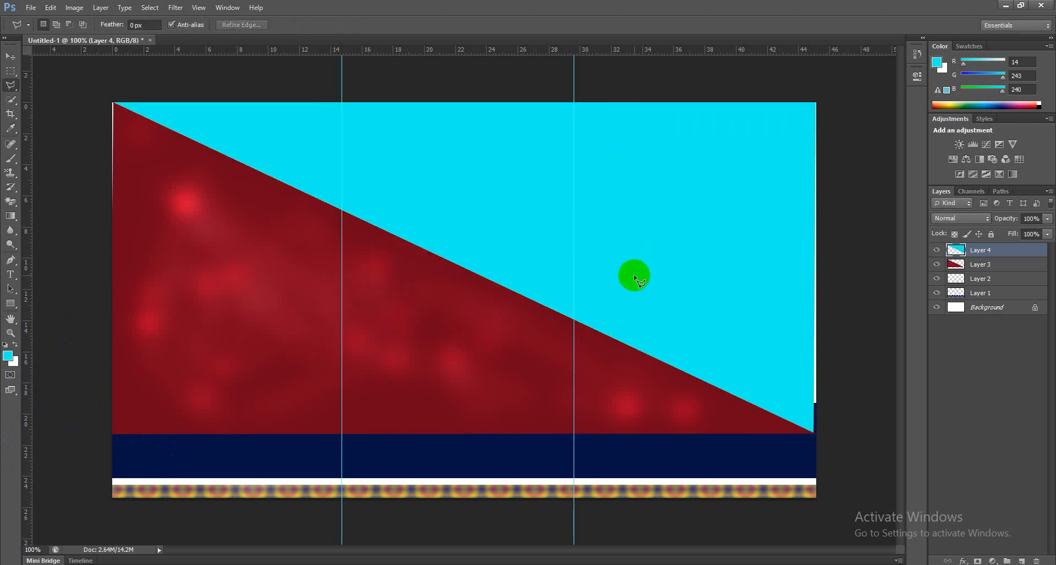
# - Merge Layer 3 with Layer 4 and move Layer 1 to the top of the layer stack
pyautogui.keyDown('shift'); pyautogui.click(996, 269); pyautogui.keyUp('shift')
pyautogui.hotkey('ctrl', 'e')
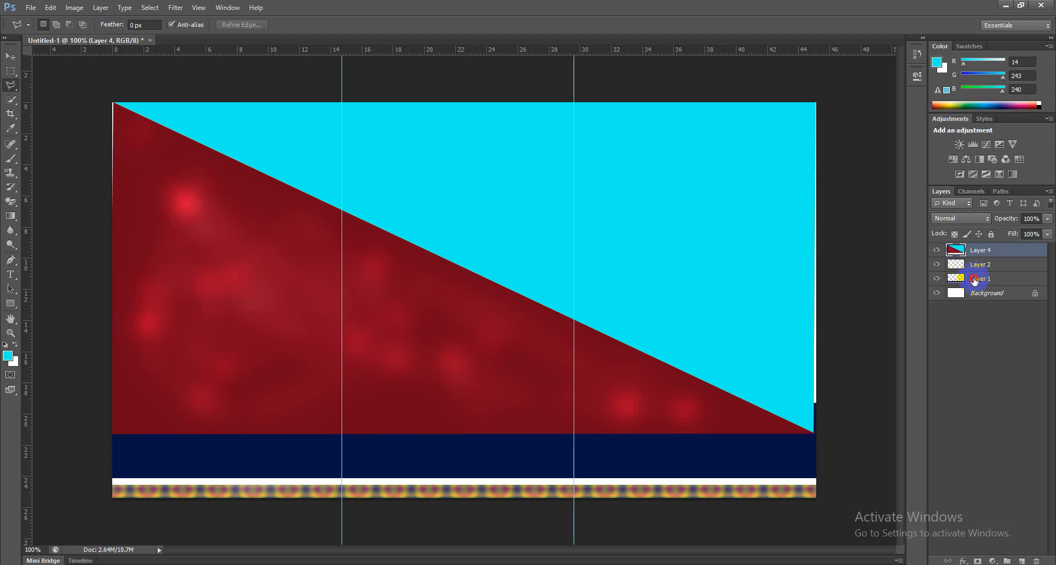
pyautogui.moveTo(974, 281); pyautogui.dragTo(975, 250)
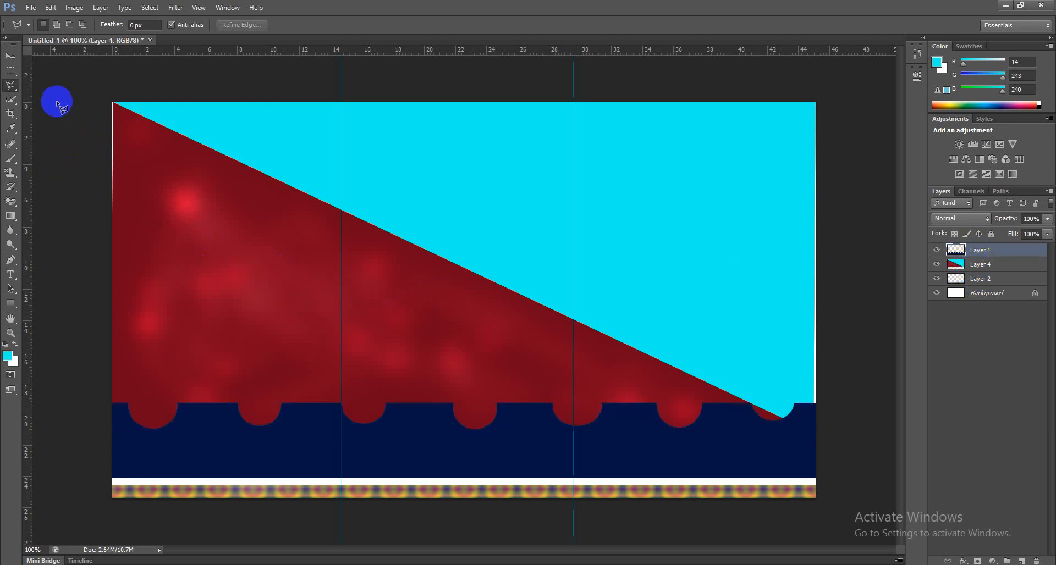
pyautogui.click(287, 361)
pyautogui.doubleClick(215, 311)
pyautogui.click(513, 219)
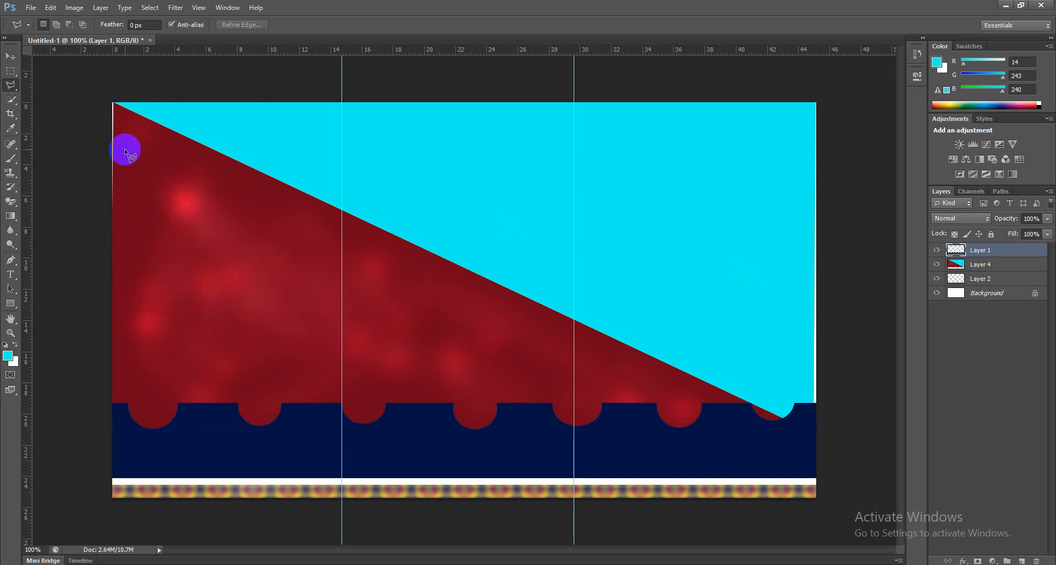
# - Widen Layer 4 to about 110.6% past the canvas's right edge and shift it slightly left to cover the white gap
pyautogui.click(10, 57)
pyautogui.click(244, 266)
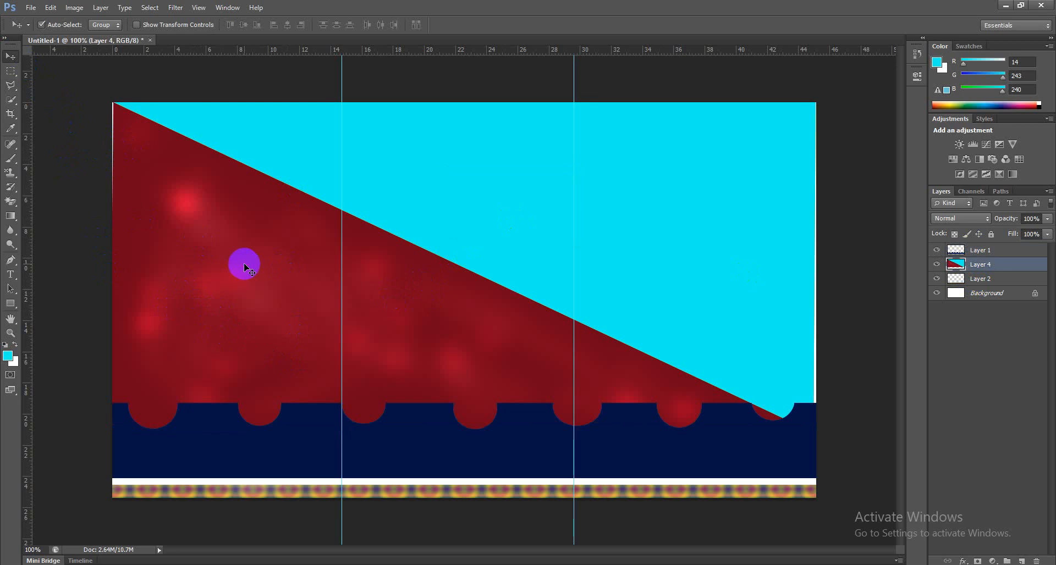
pyautogui.hotkey('ctrl', 't')
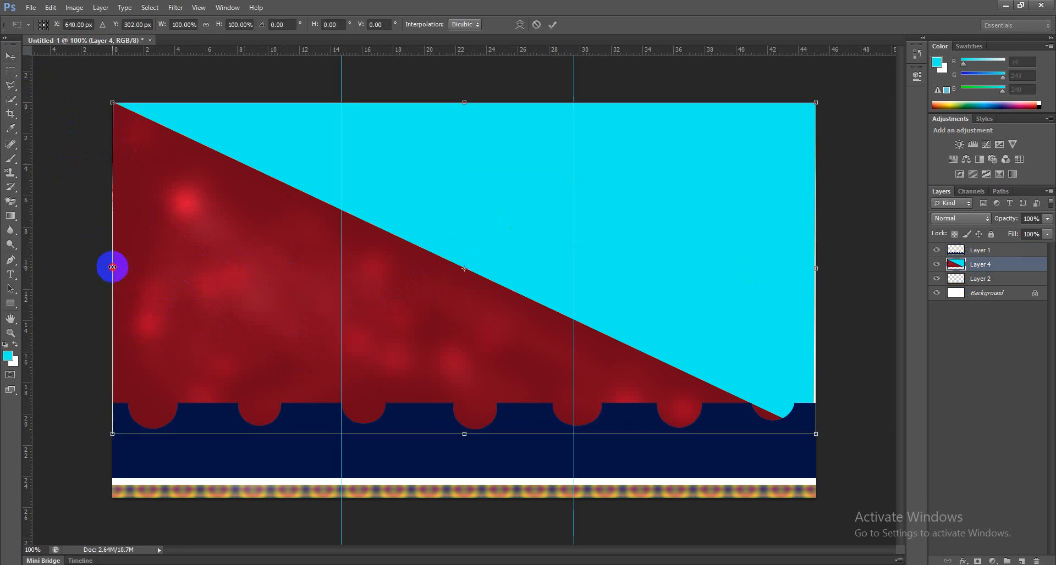
pyautogui.moveTo(113, 269)
pyautogui.mouseDown()
pyautogui.moveTo(100, 266)
pyautogui.moveTo(109, 266)
pyautogui.mouseUp()
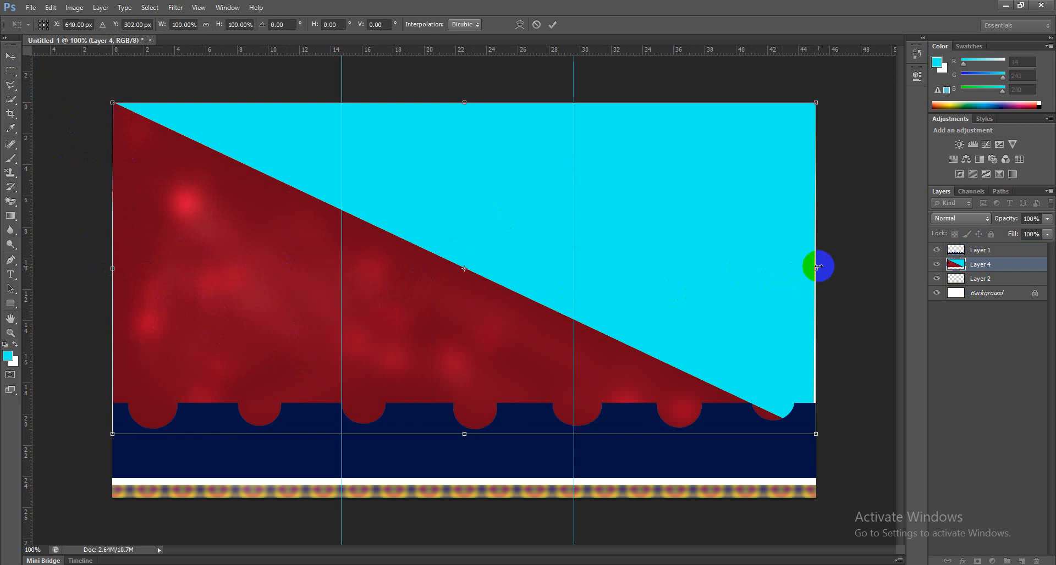
pyautogui.moveTo(816, 267); pyautogui.dragTo(891, 273)
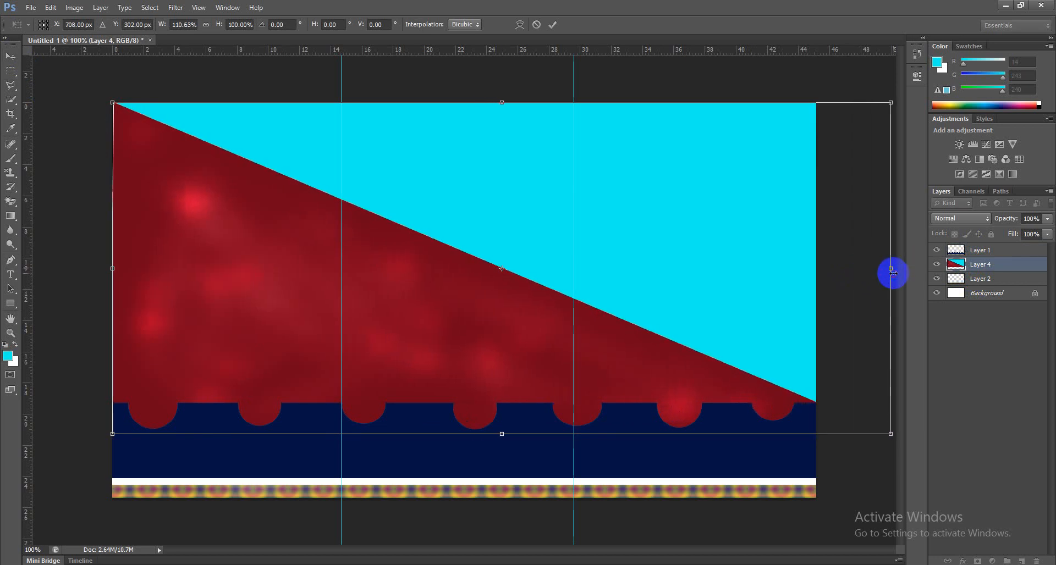
pyautogui.press('Return')
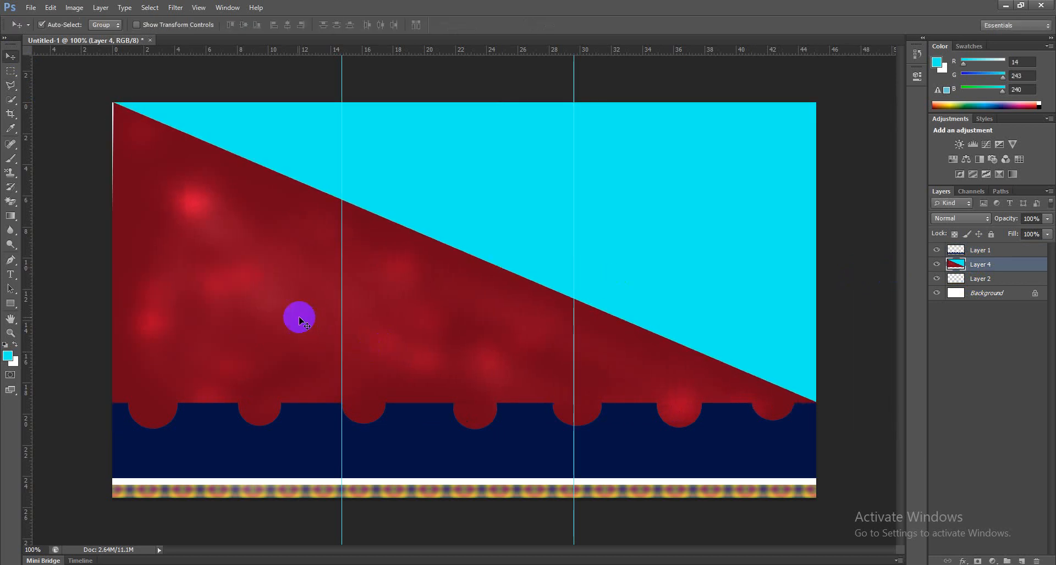
pyautogui.moveTo(294, 314); pyautogui.dragTo(285, 314)
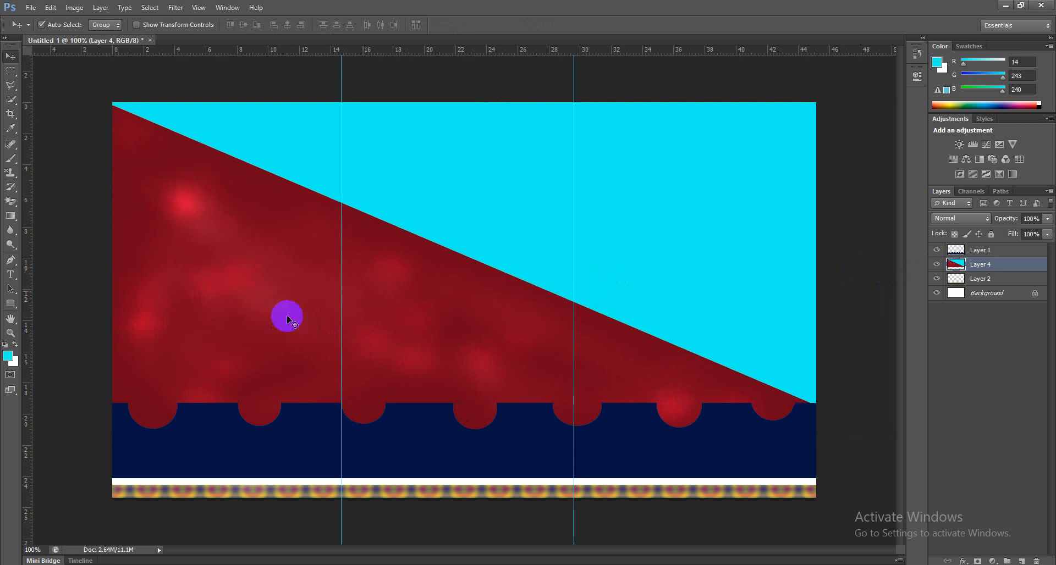
pyautogui.click(1048, 237)
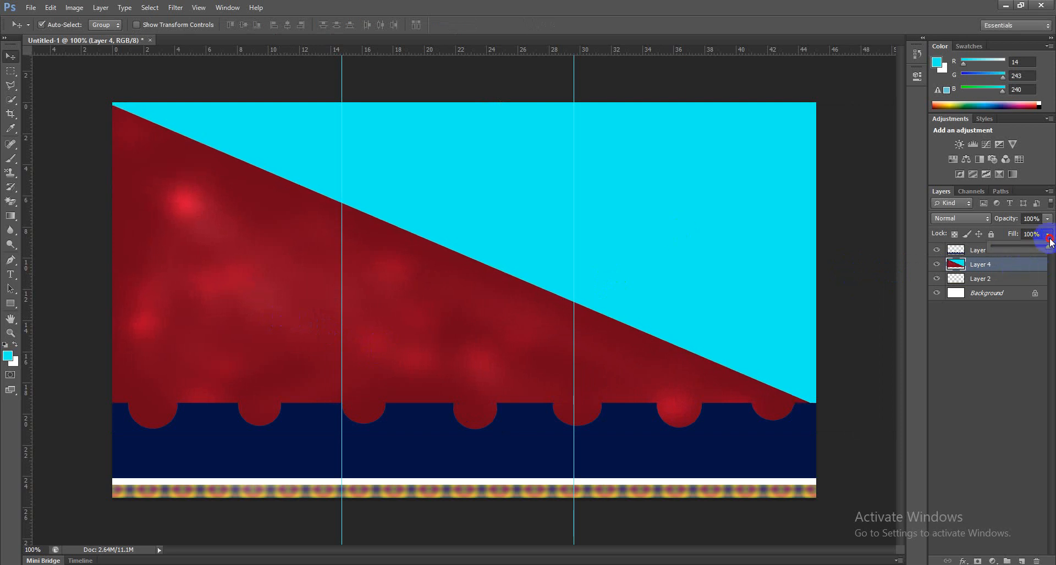
pyautogui.moveTo(1048, 249); pyautogui.dragTo(1010, 246)
pyautogui.click(11, 71)
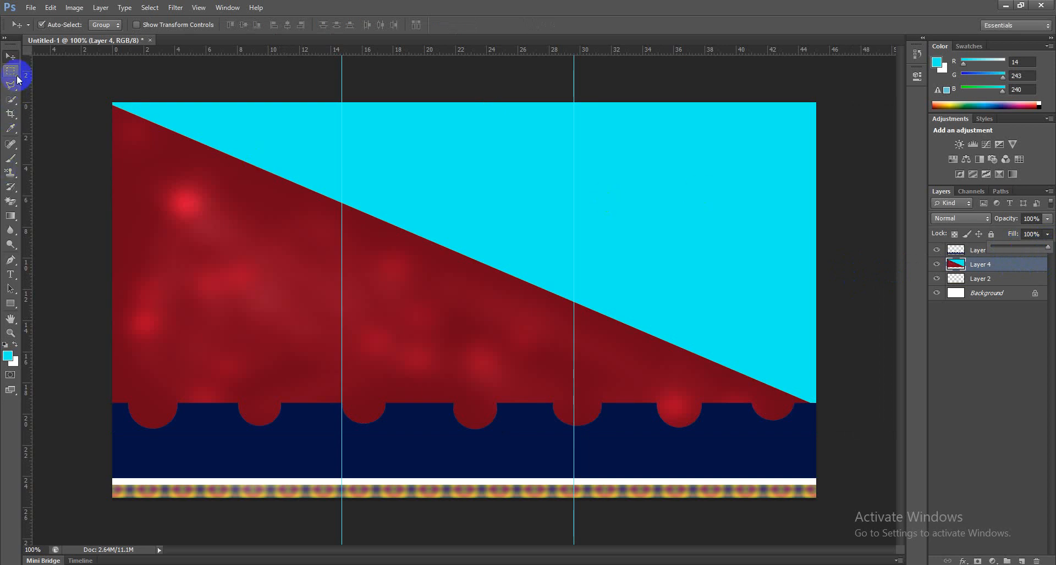
# - Add a new layer above Layer 1 and have the Polygonal Lasso ready
pyautogui.click(11, 86)
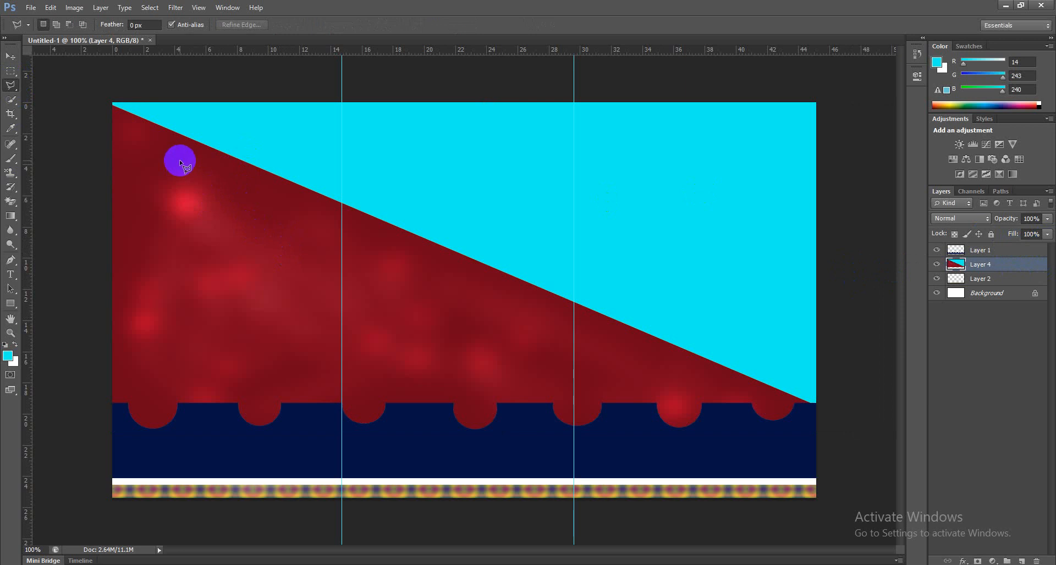
pyautogui.click(982, 250)
pyautogui.click(1021, 561)
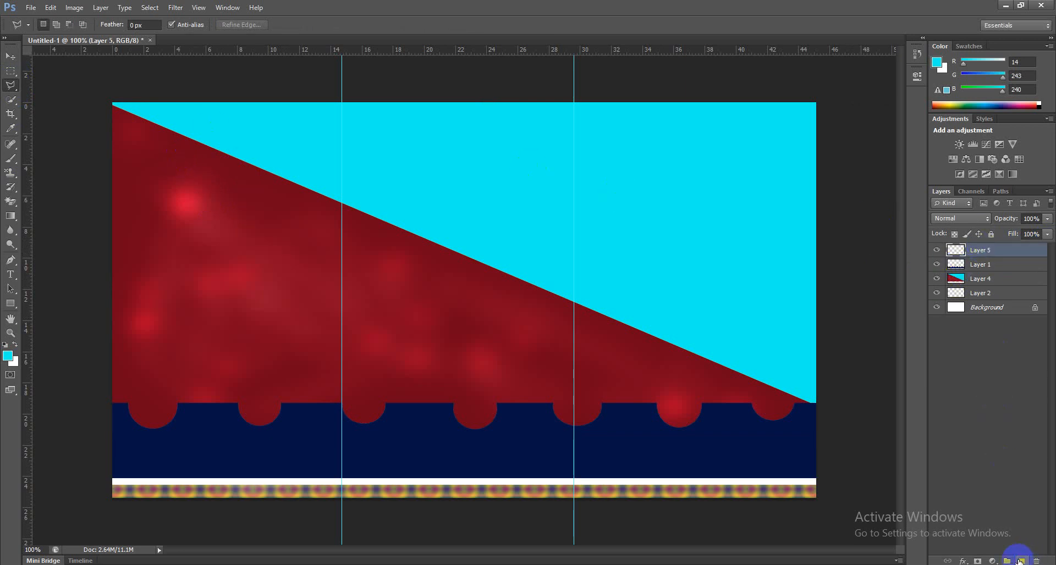
# - Outline a thin strip along the red and cyan diagonal on Layer 5, fill it with white, and deselect
pyautogui.click(118, 104)
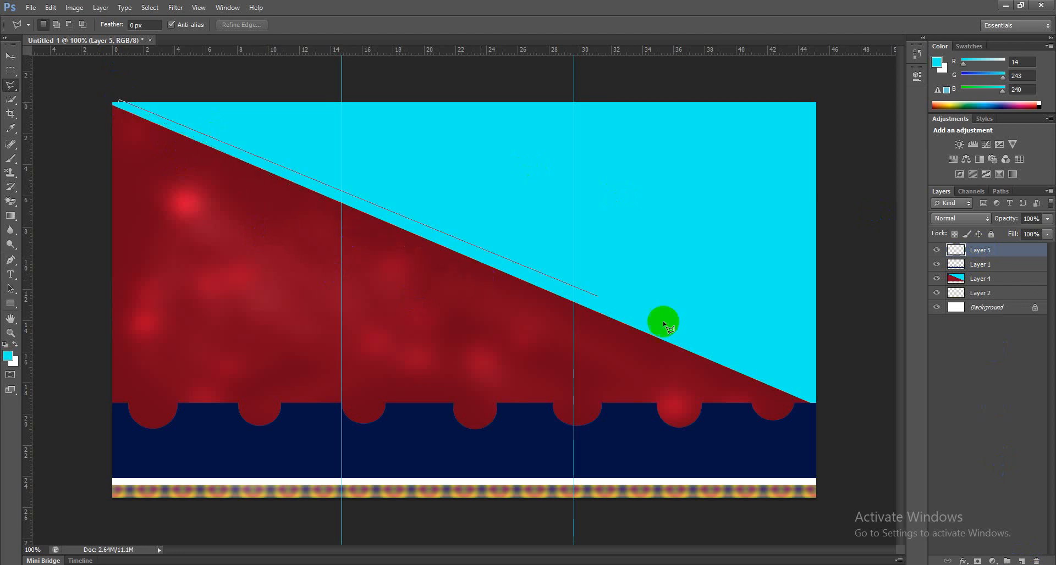
pyautogui.click(823, 402)
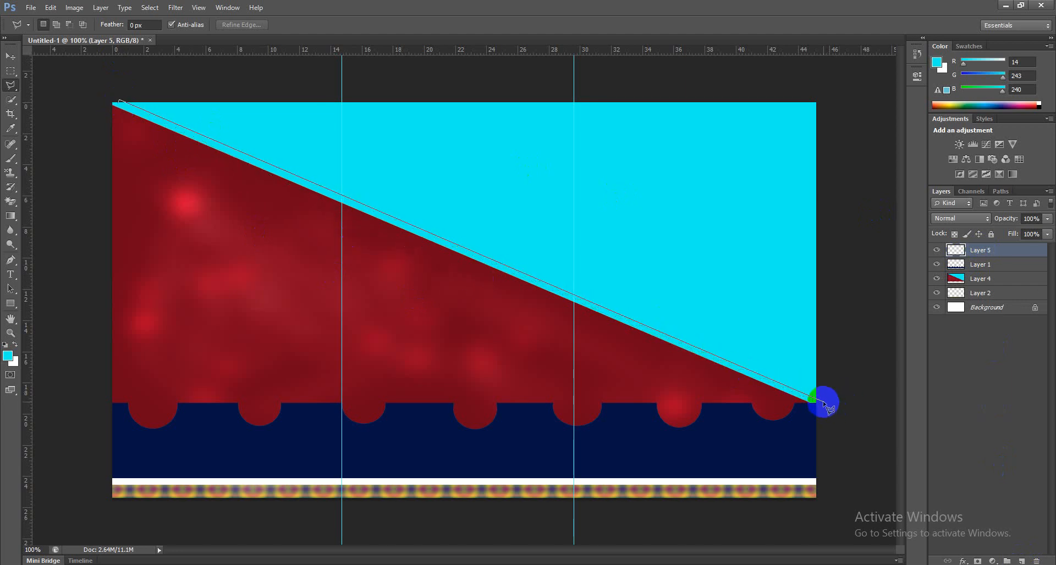
pyautogui.click(806, 404)
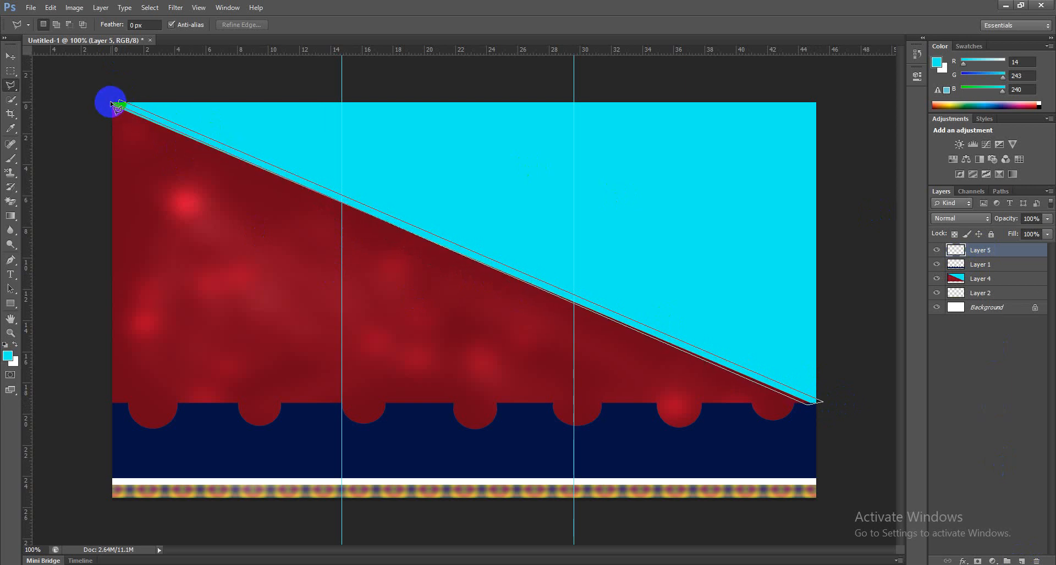
pyautogui.click(112, 104)
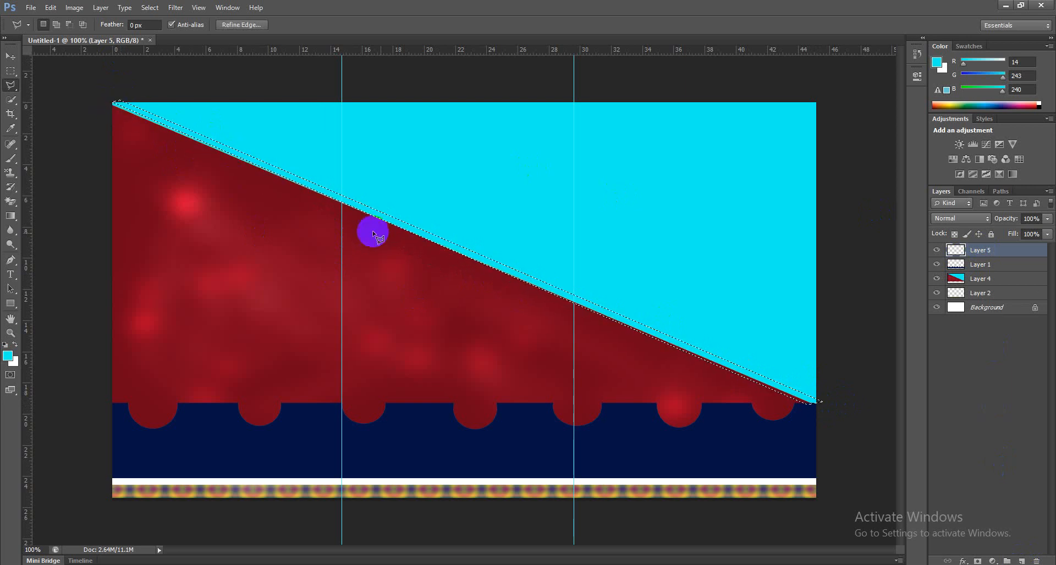
pyautogui.hotkey('ctrl', 'BackSpace')
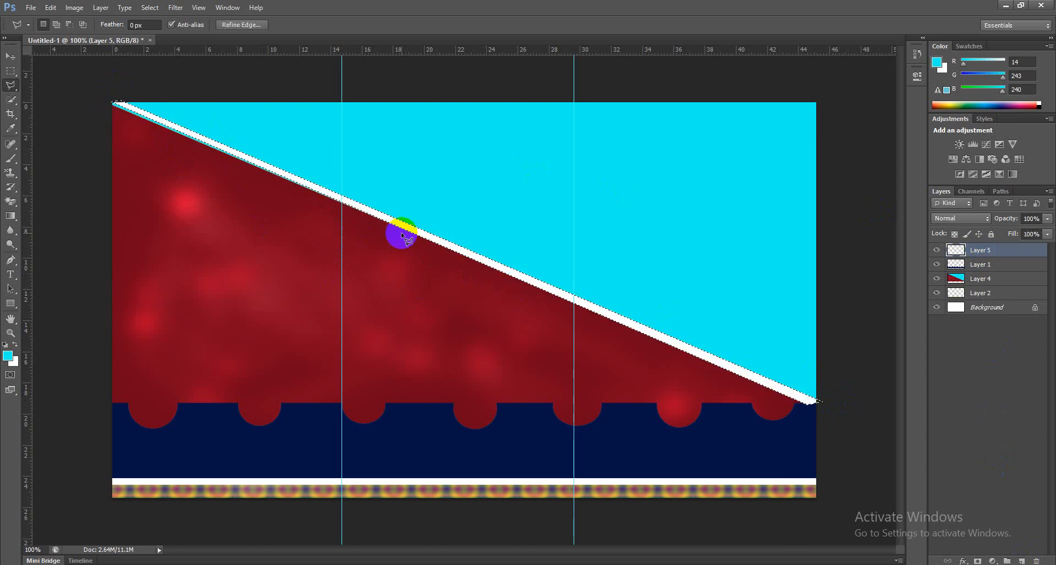
pyautogui.hotkey('ctrl', 'd')
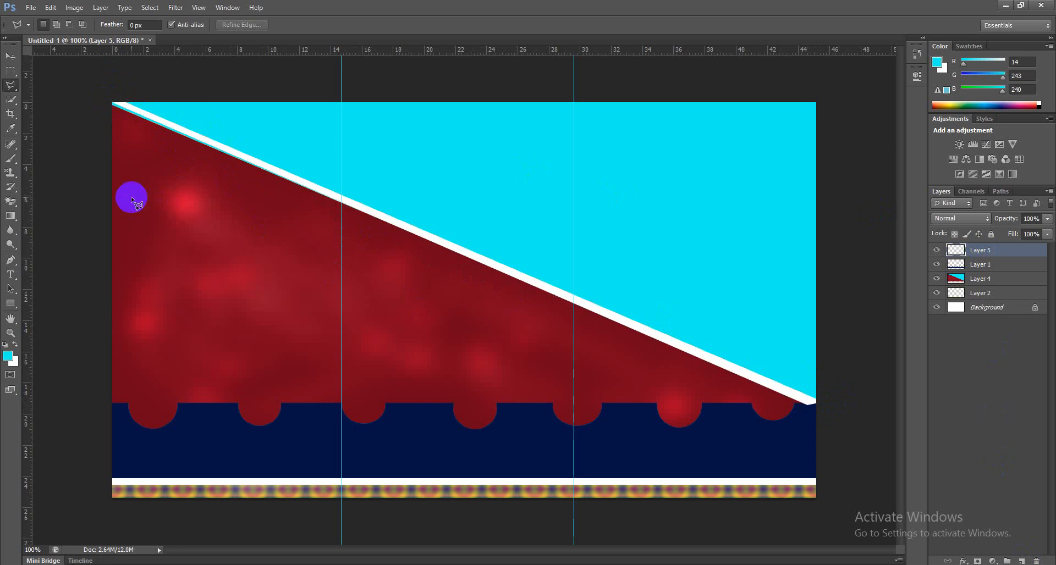
# - Move the white diagonal strip slightly down inside the red triangle's edge and place Layer 1 above Layer 5
pyautogui.click(11, 56)
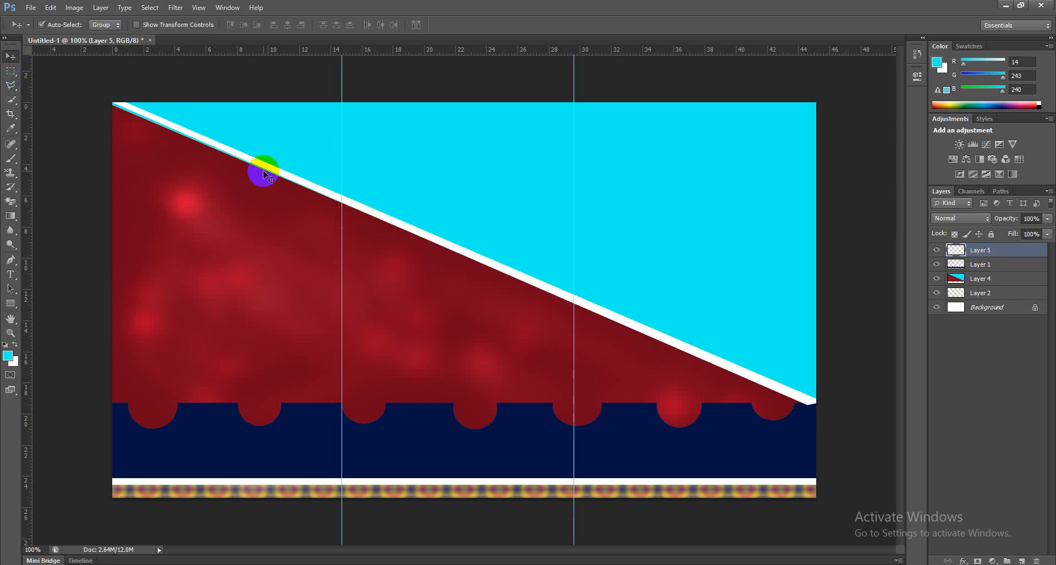
pyautogui.moveTo(274, 181); pyautogui.dragTo(279, 189)
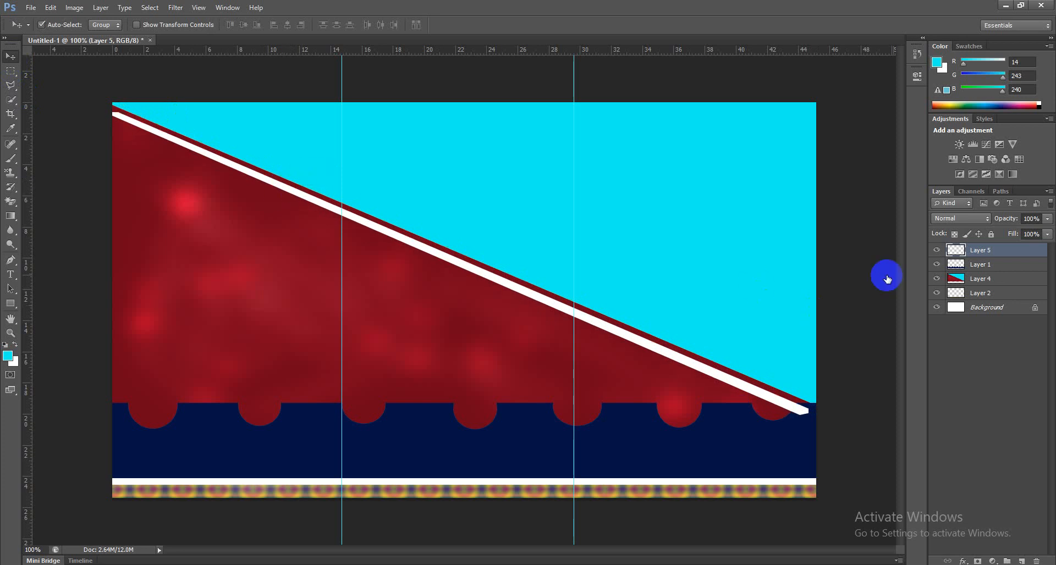
pyautogui.moveTo(971, 266); pyautogui.dragTo(972, 246)
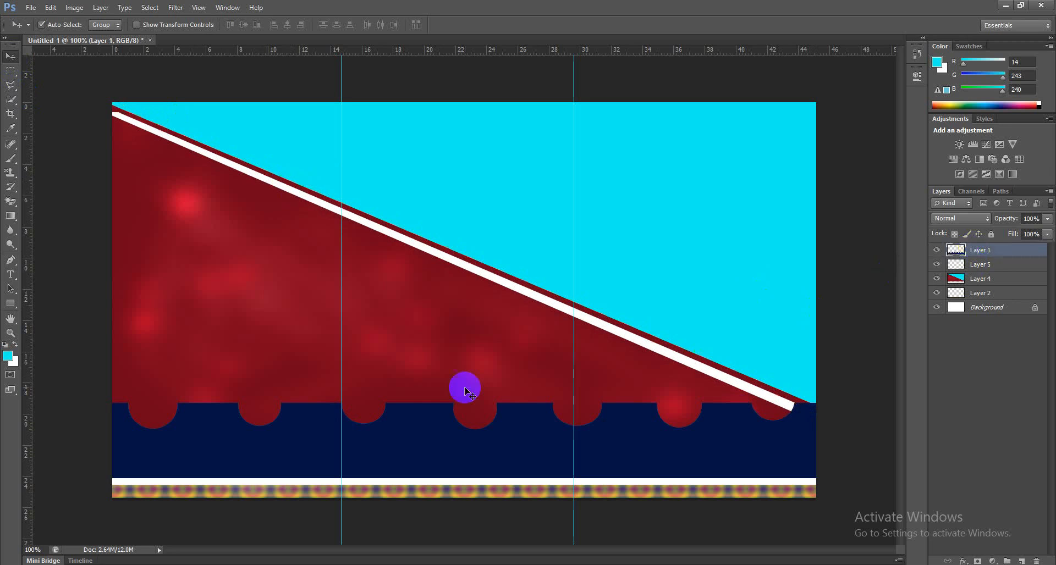
pyautogui.hotkey('ctrl', 't')
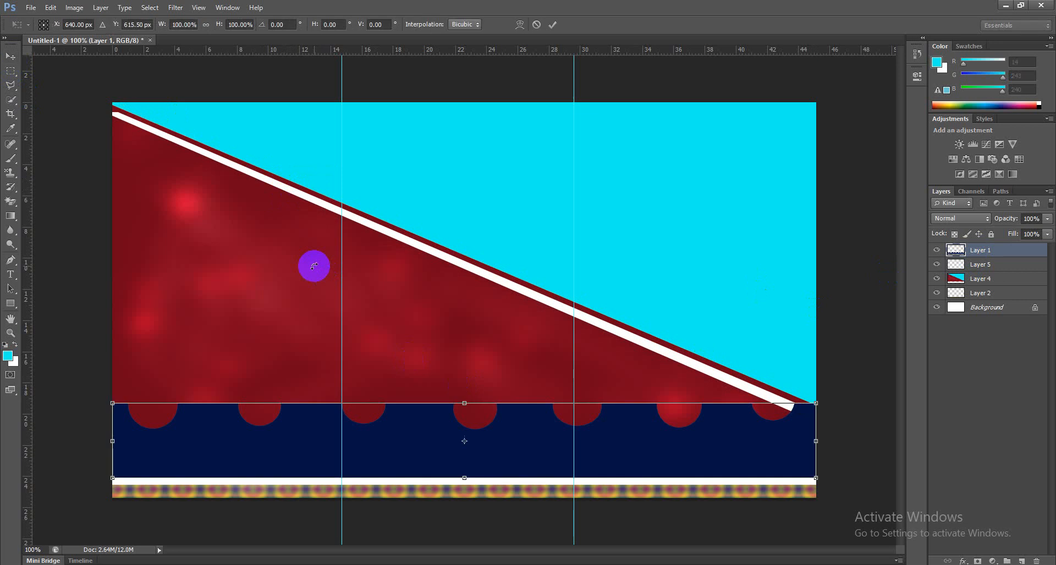
pyautogui.press('Escape')
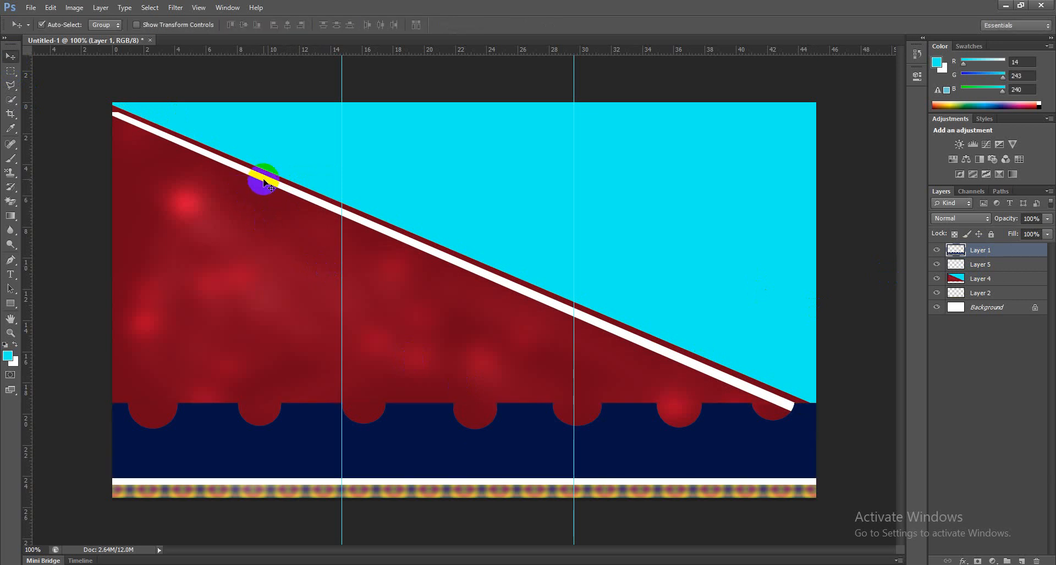
# - Stretch the white diagonal strip on Layer 5 slightly past the canvas's left edge and select Layer 1
pyautogui.click(263, 184)
pyautogui.hotkey('ctrl', 't')
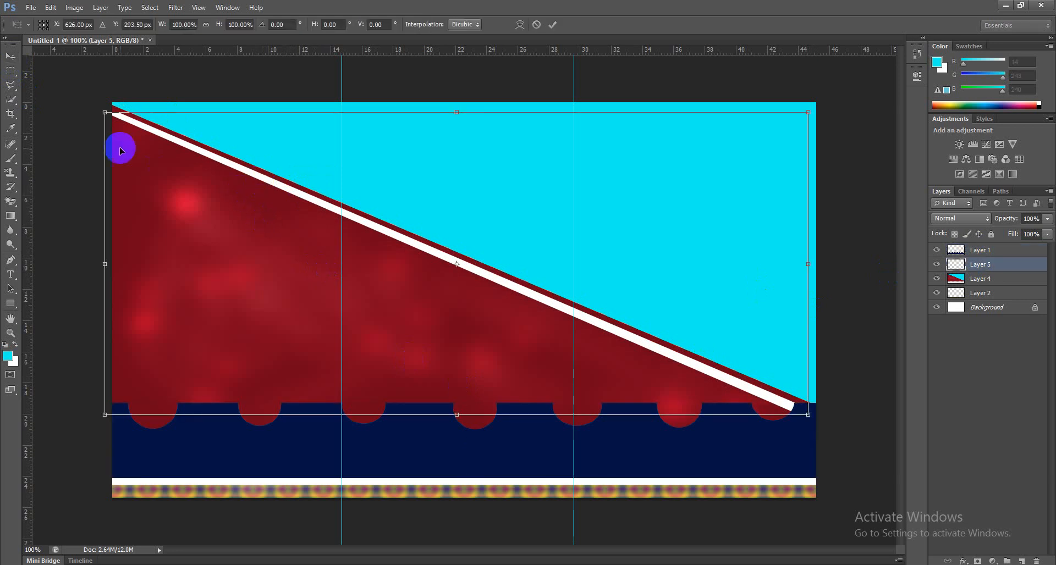
pyautogui.moveTo(105, 112); pyautogui.dragTo(94, 111)
pyautogui.press('Return')
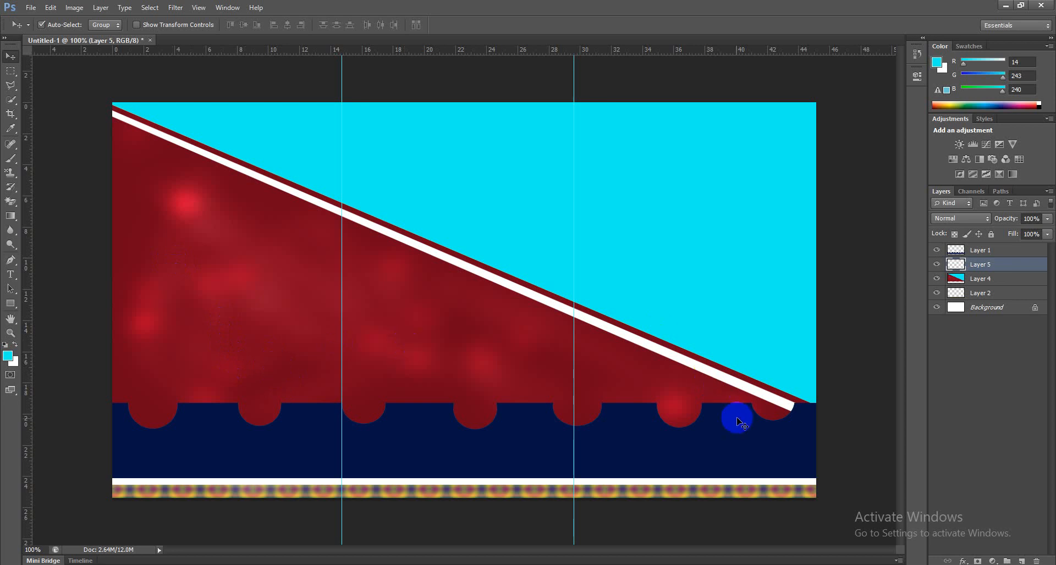
pyautogui.click(659, 445)
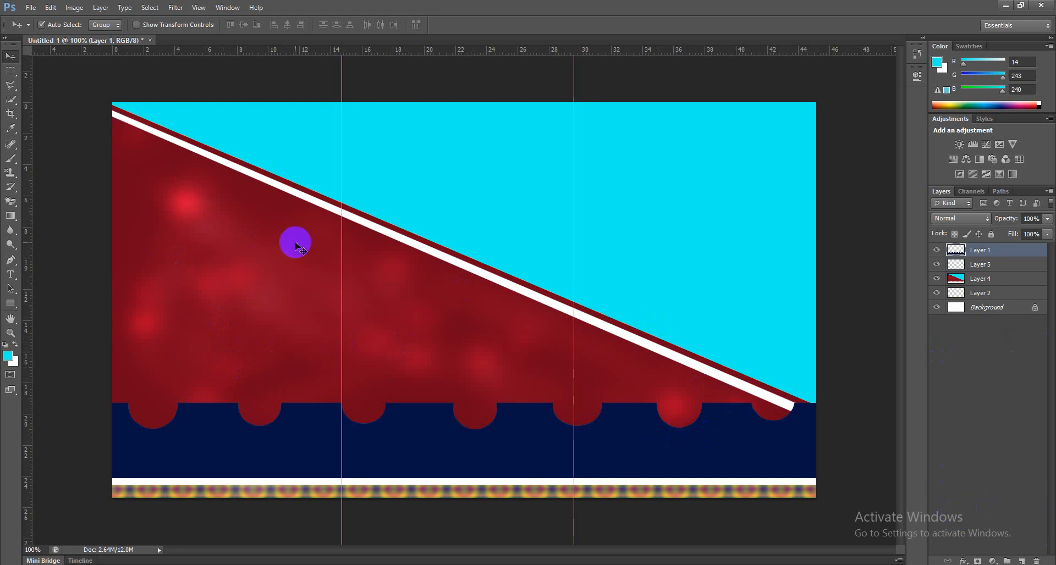
# - Ready the Horizontal Type Tool and set the foreground color to orange, f3b00e
pyautogui.click(8, 275)
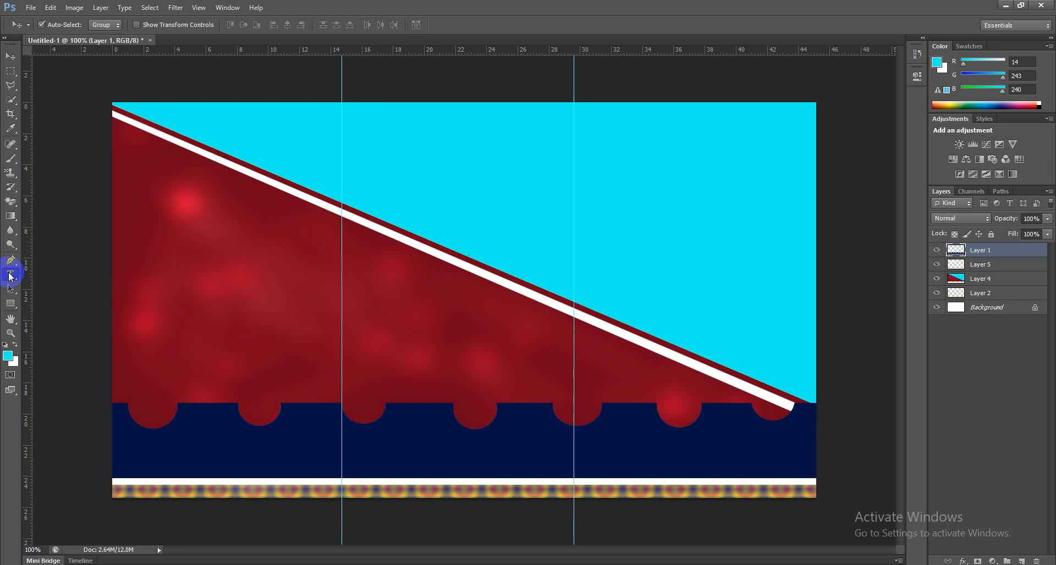
pyautogui.click(9, 275)
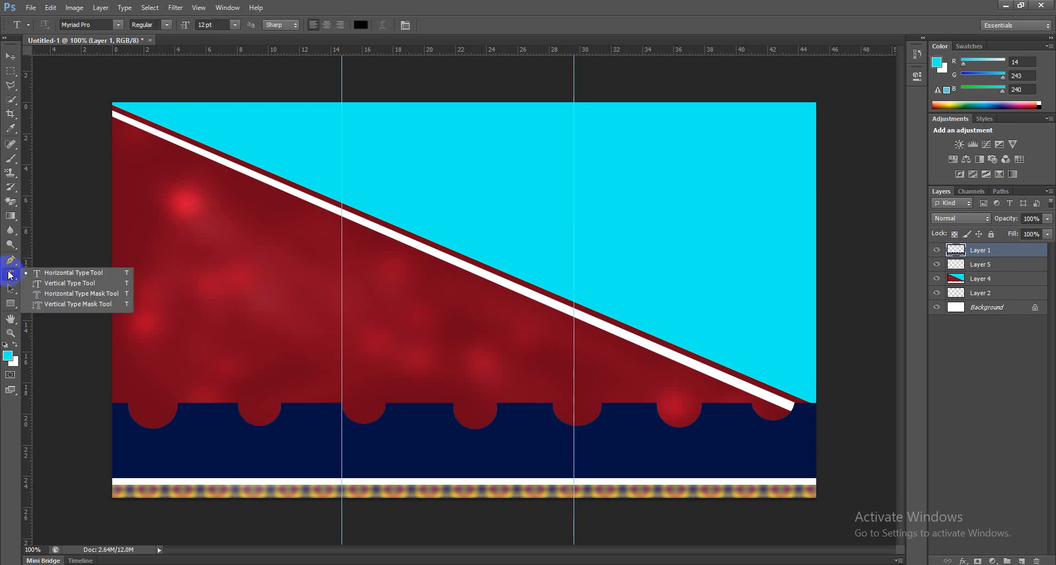
pyautogui.click(67, 272)
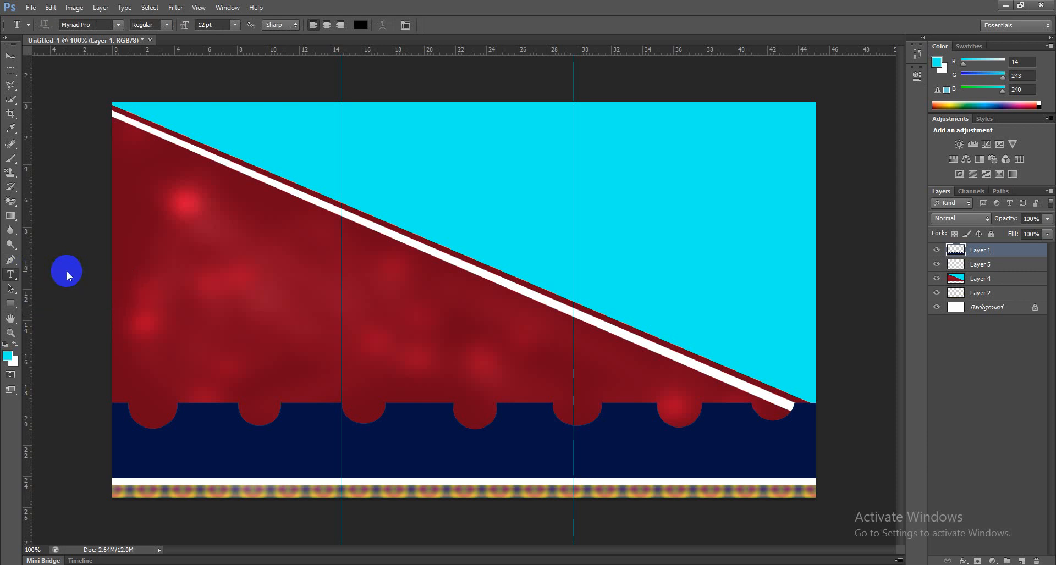
pyautogui.click(7, 356)
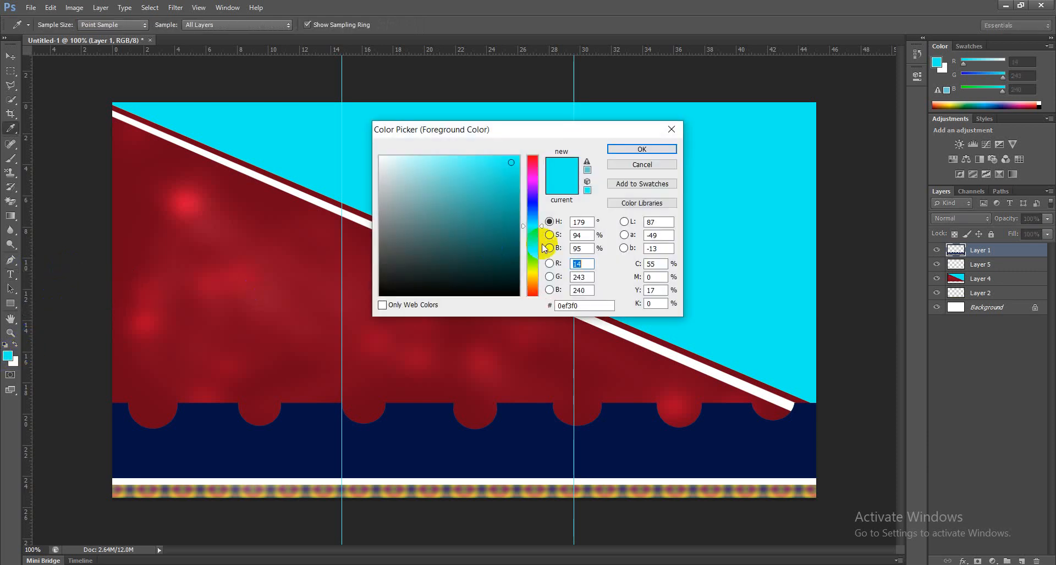
pyautogui.click(533, 277)
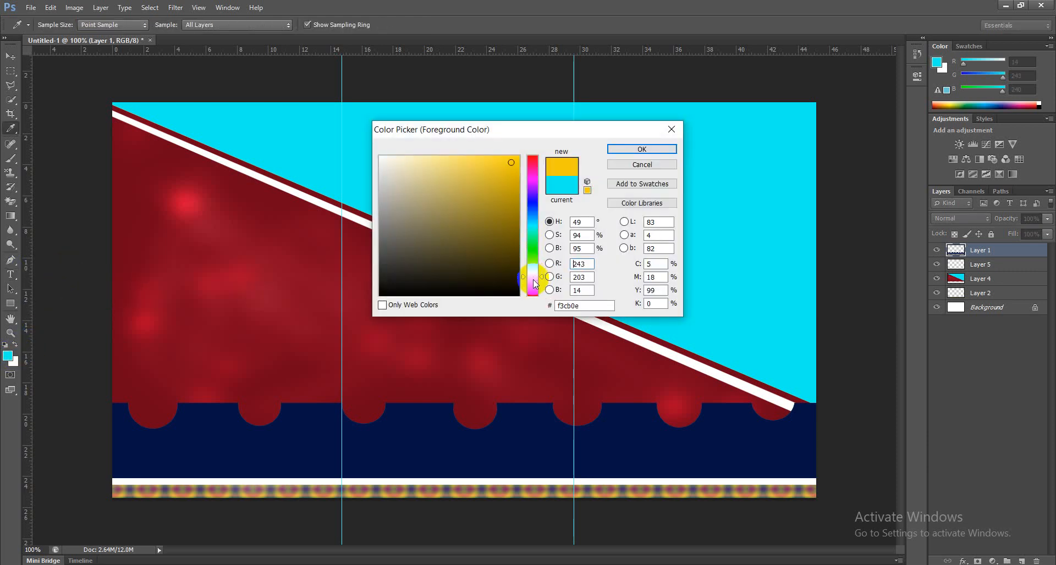
pyautogui.click(534, 285)
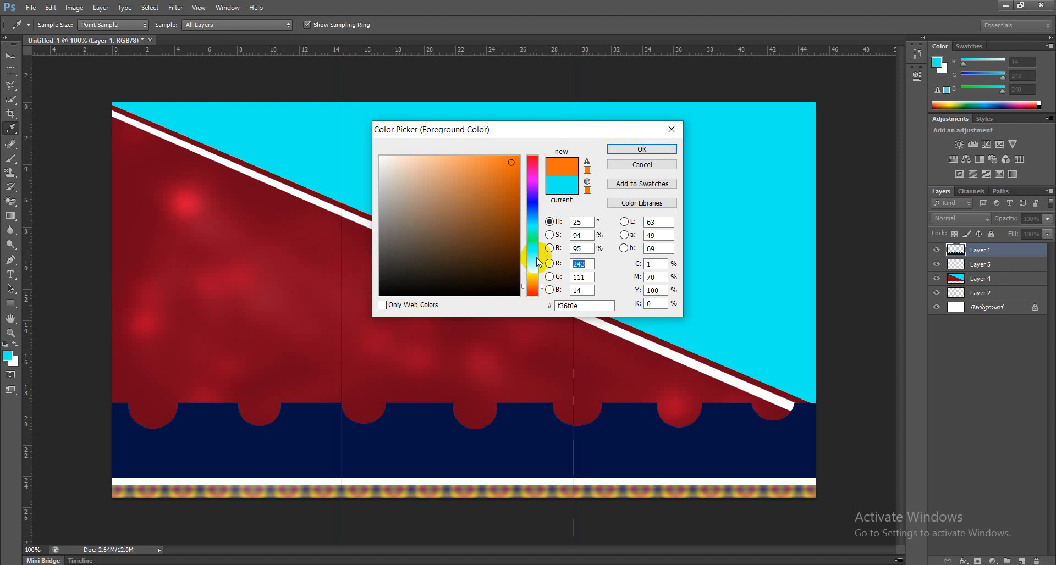
pyautogui.click(534, 271)
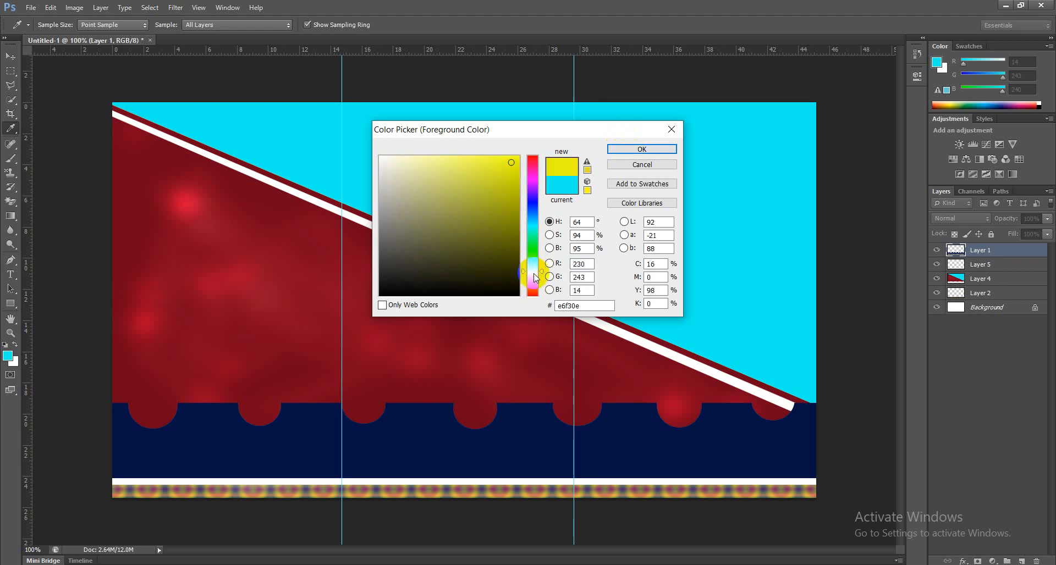
pyautogui.click(534, 279)
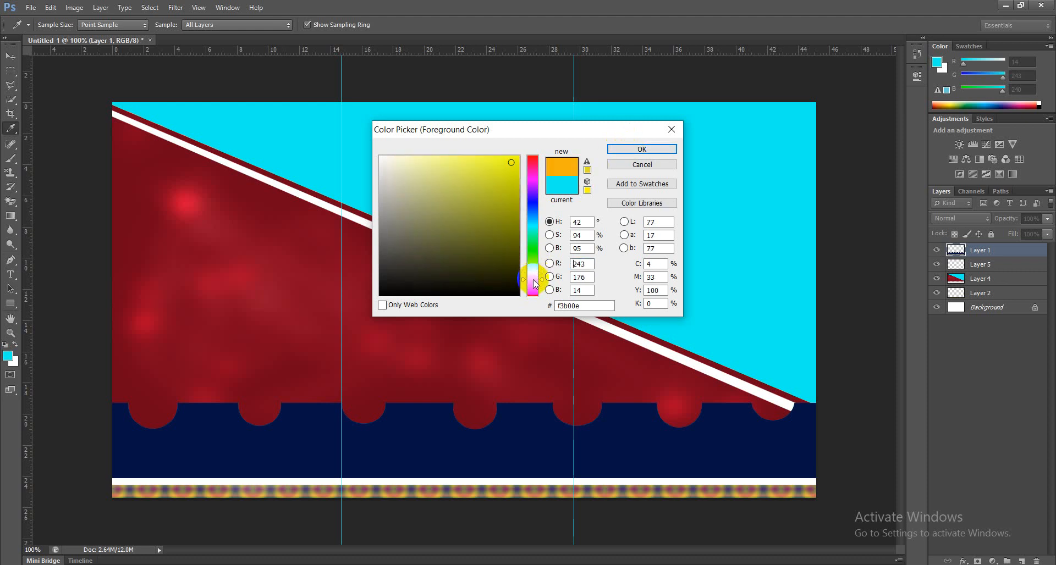
pyautogui.click(643, 150)
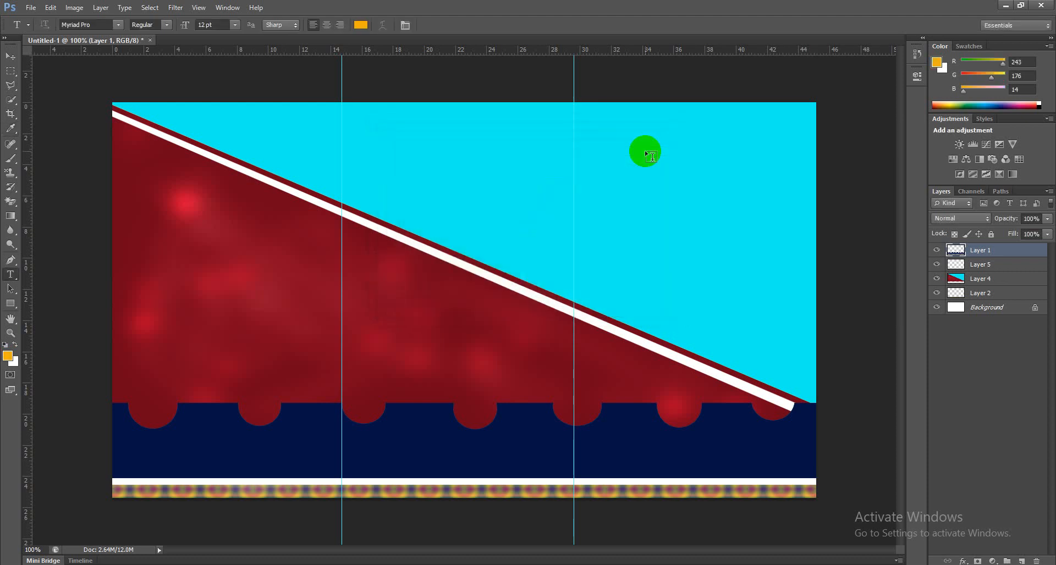
# - Add the 72 pt text "Ahmed Computer Institute" on the left part of the red triangle
pyautogui.click(145, 230)
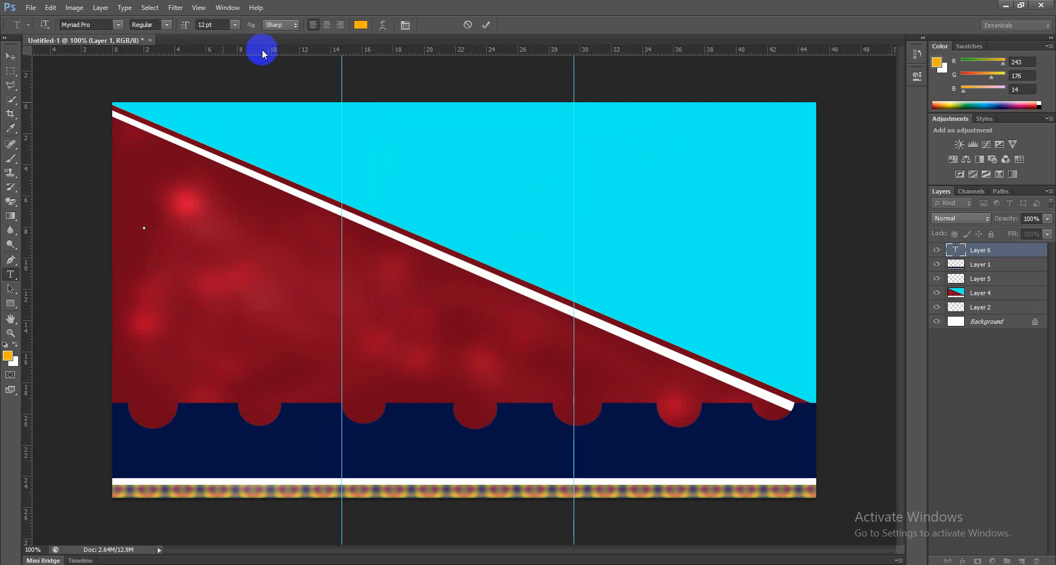
pyautogui.click(236, 26)
pyautogui.click(220, 224)
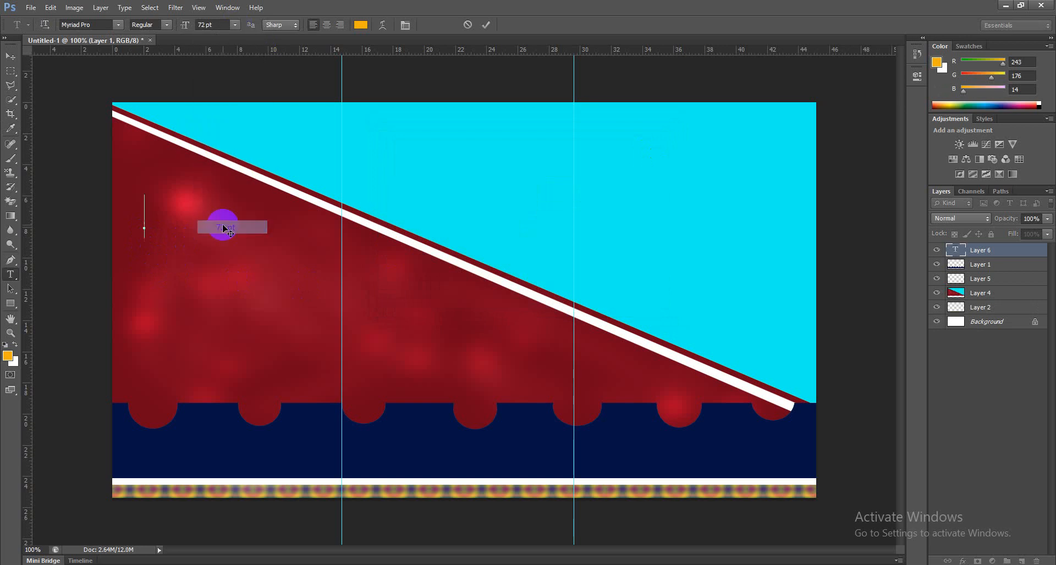
pyautogui.write('A')
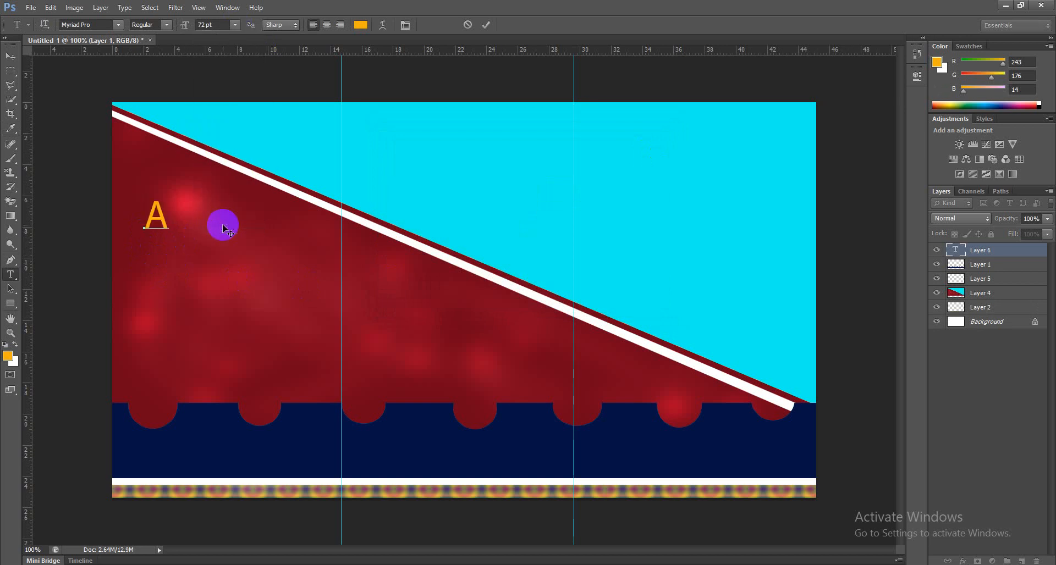
pyautogui.write('hmed')
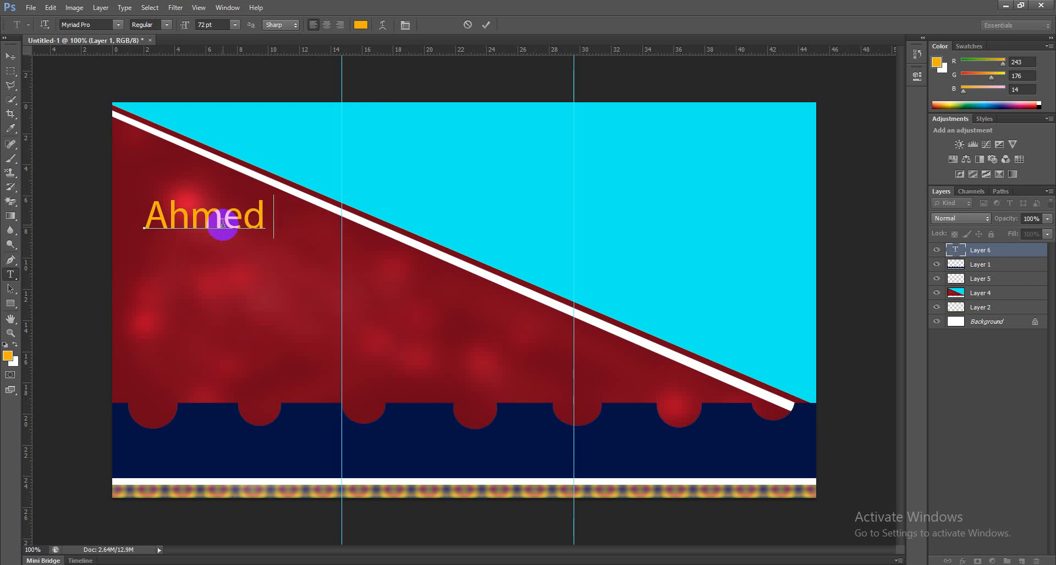
pyautogui.write('Computer Institute')
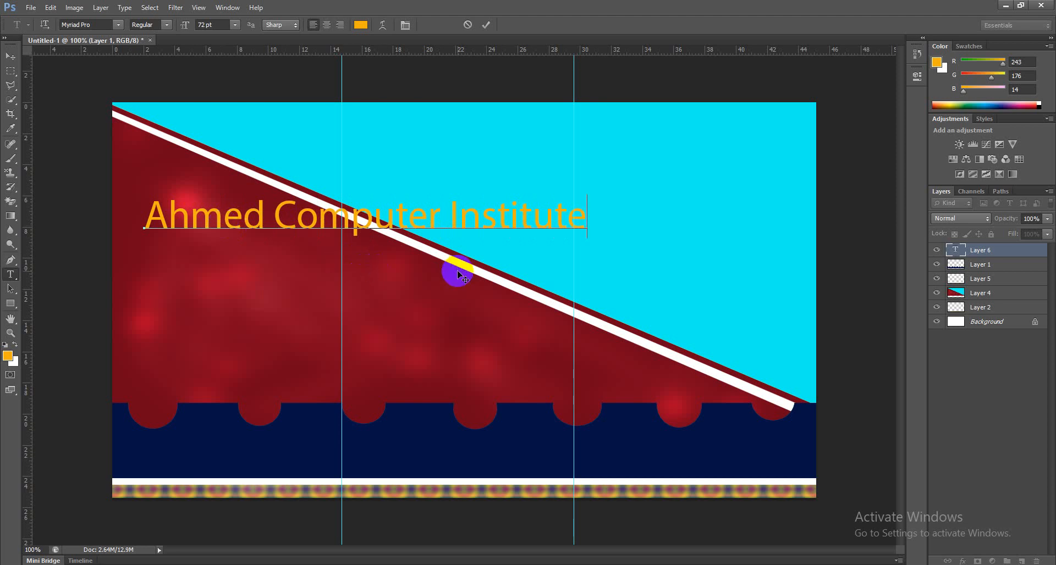
# - Break the title text before "Computer" so that "Computer Institute" sits on a second line
pyautogui.click(590, 226)
pyautogui.moveTo(590, 226); pyautogui.dragTo(87, 219)
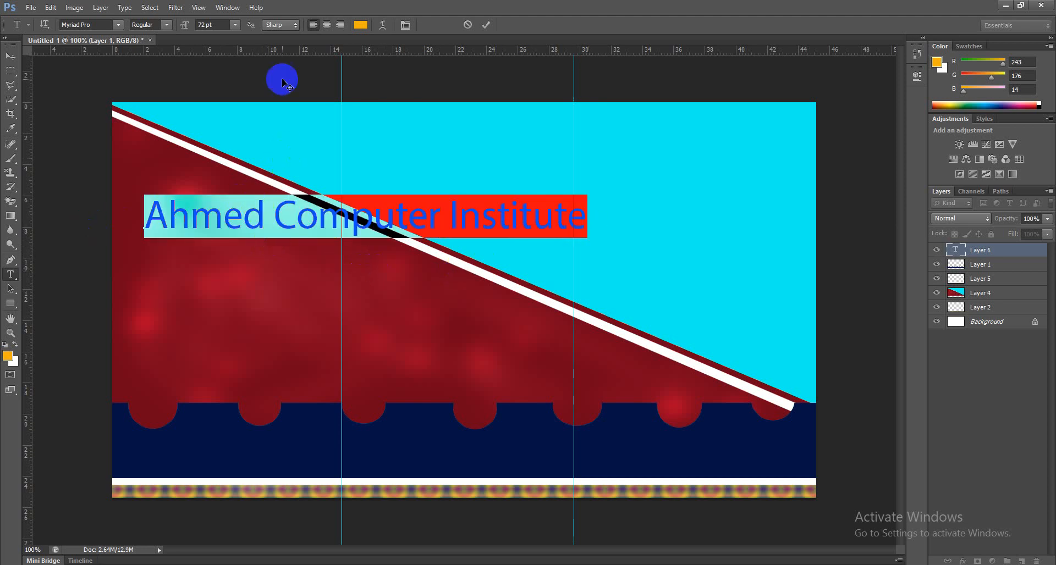
pyautogui.click(271, 222)
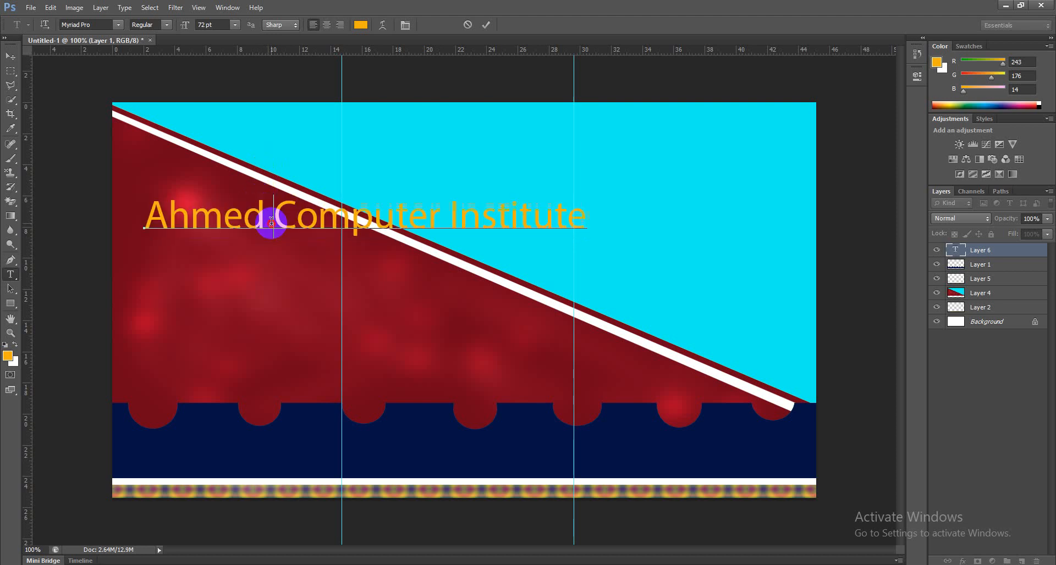
pyautogui.press('Return')
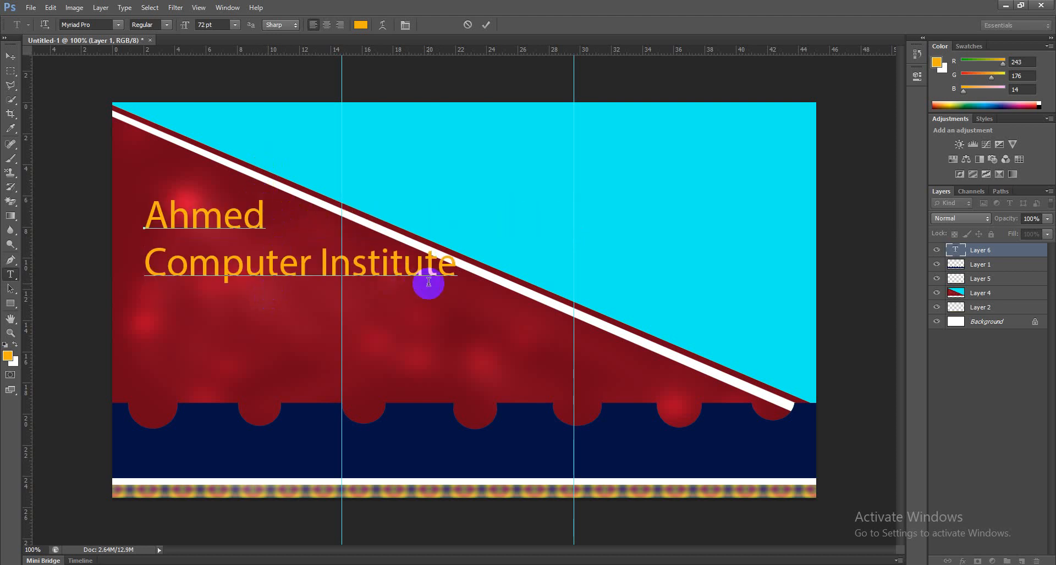
# - Set the "Computer Institute" line to 48 pt
pyautogui.moveTo(463, 273); pyautogui.dragTo(130, 266)
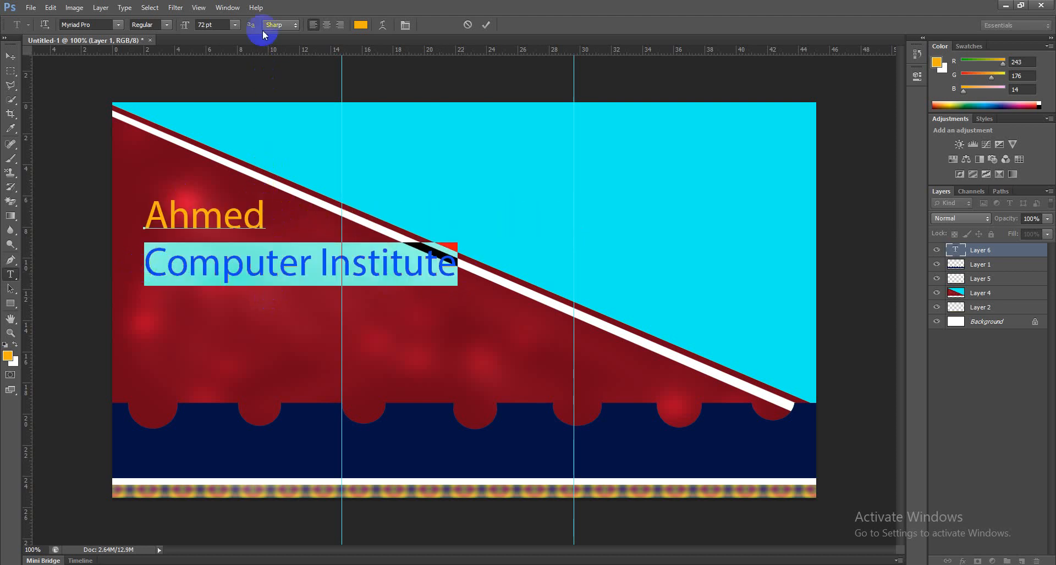
pyautogui.click(236, 24)
pyautogui.click(225, 161)
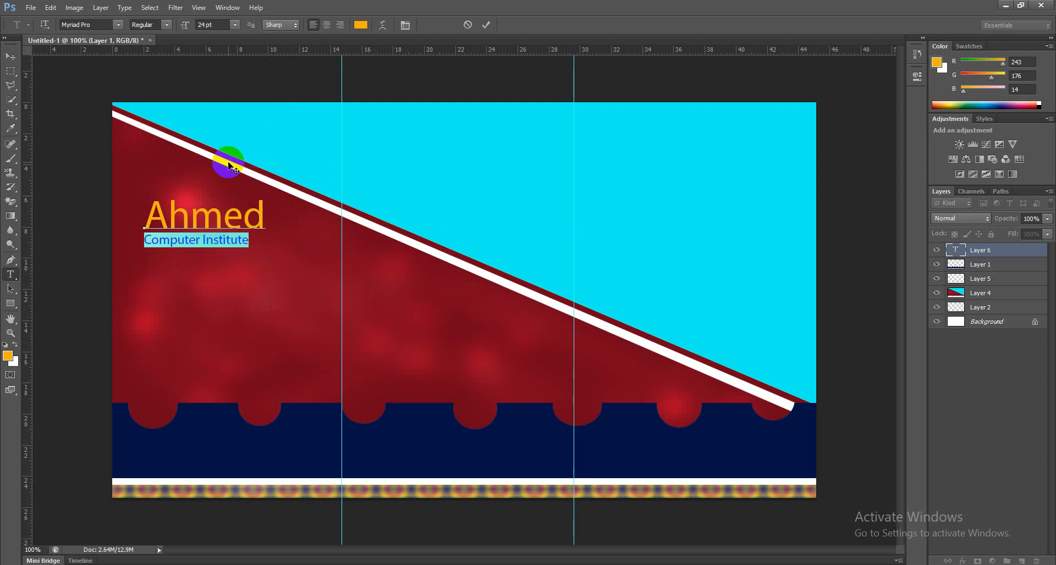
pyautogui.click(233, 24)
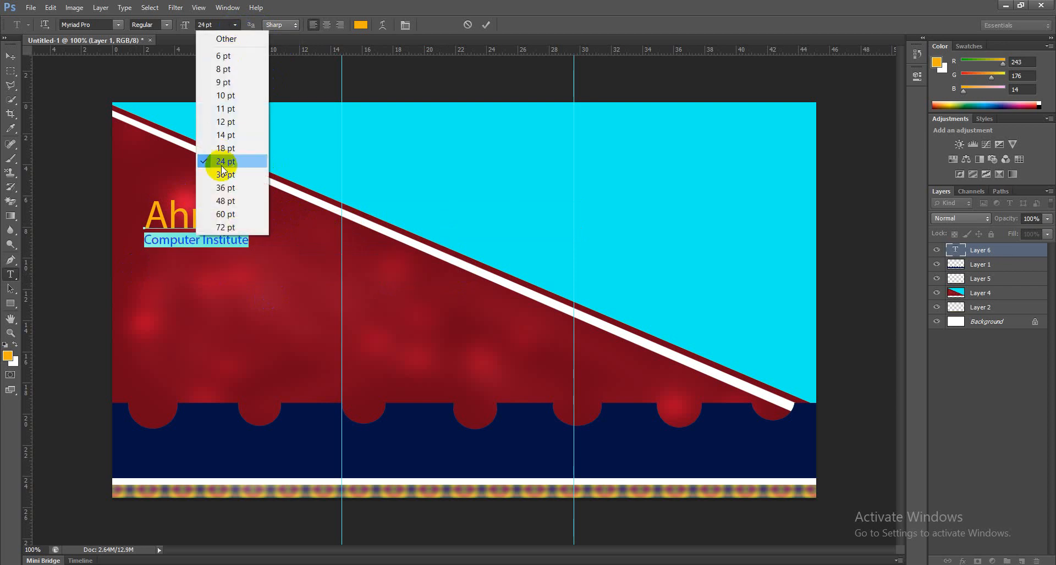
pyautogui.click(224, 201)
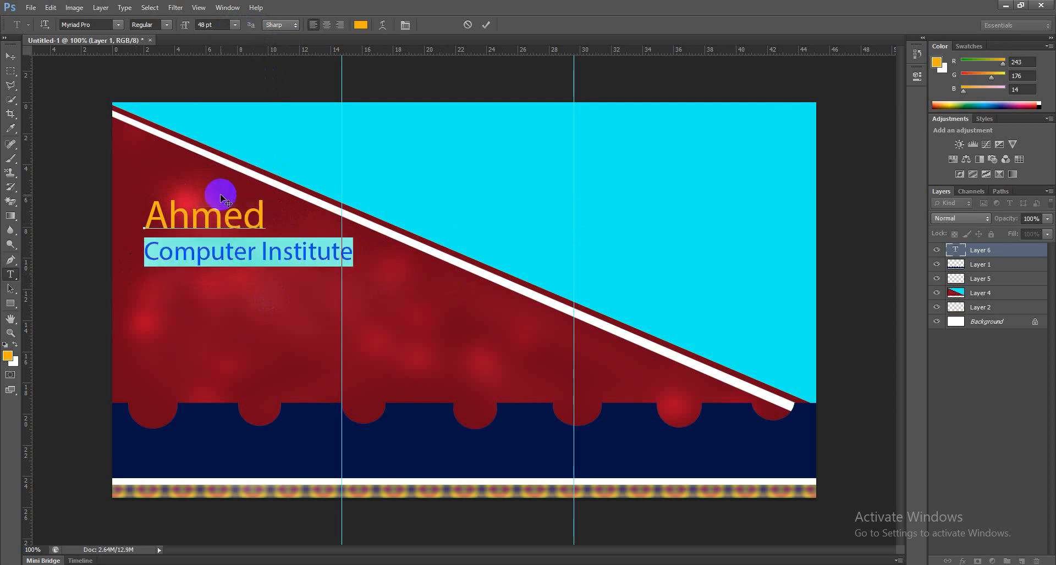
# - Center-align both title lines and move the text fully inside the left part of the red triangle
pyautogui.moveTo(137, 213); pyautogui.dragTo(370, 250)
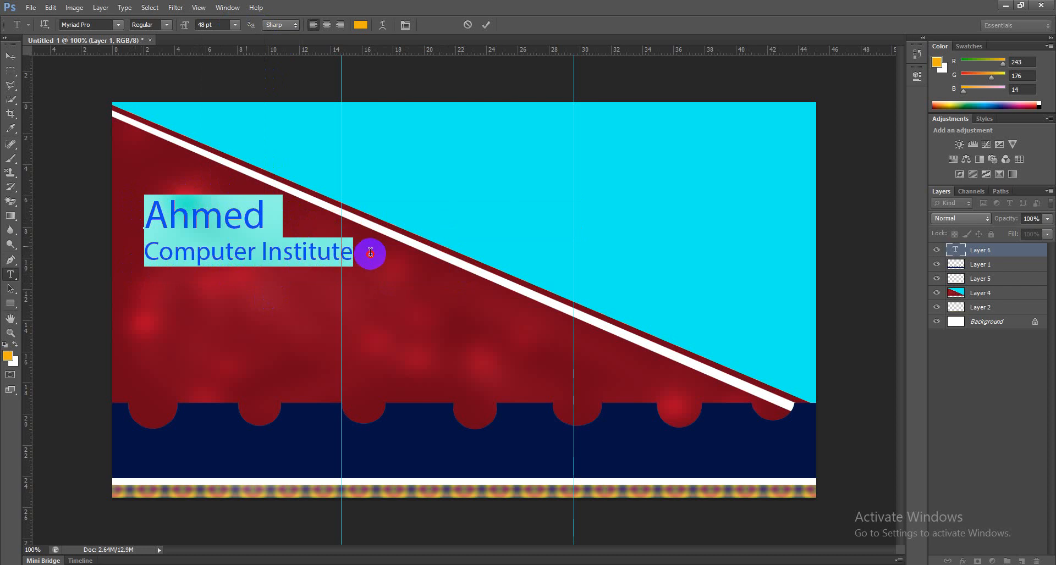
pyautogui.click(327, 24)
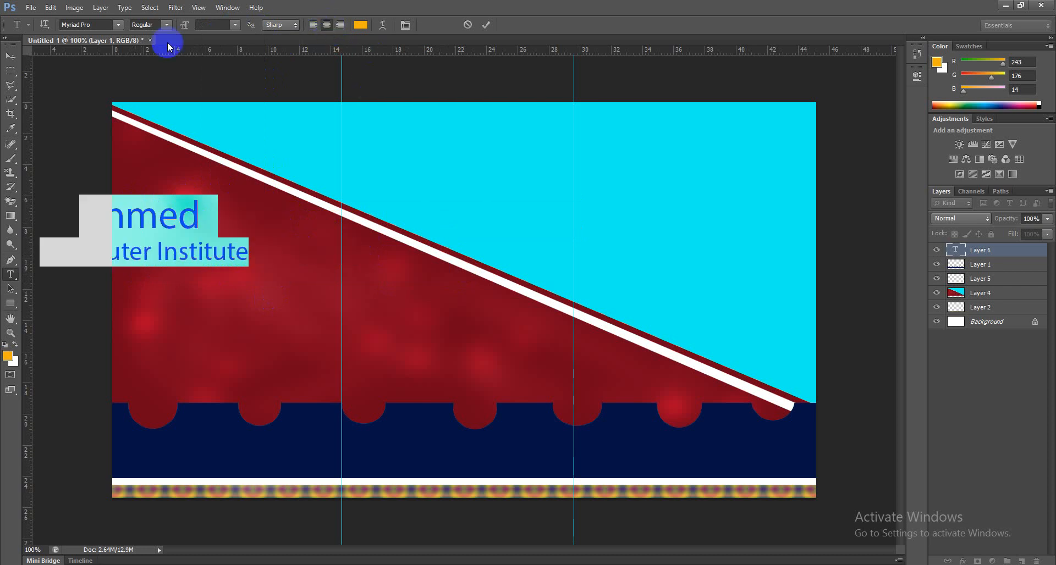
pyautogui.click(11, 55)
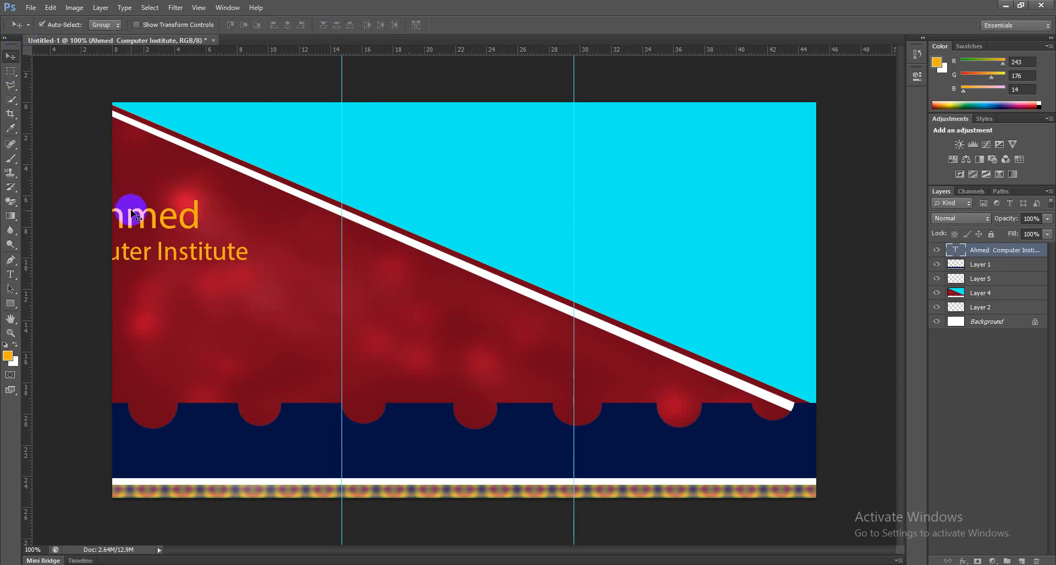
pyautogui.moveTo(136, 218); pyautogui.dragTo(218, 231)
# - Set the word "Ahmed" to the News701 BT font, try the Bold style, and settle on Italic
pyautogui.click(11, 274)
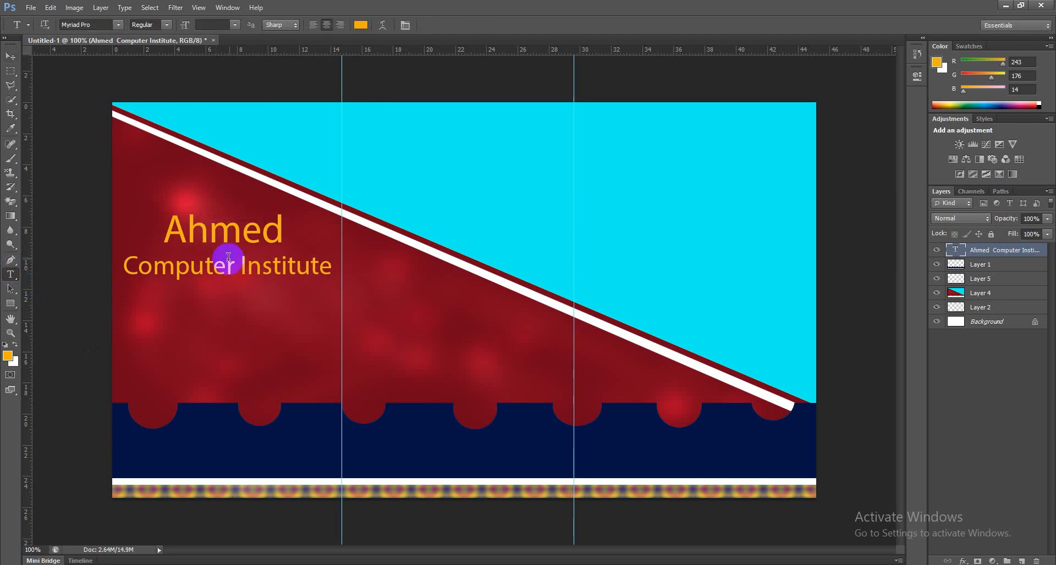
pyautogui.moveTo(160, 231); pyautogui.dragTo(334, 242)
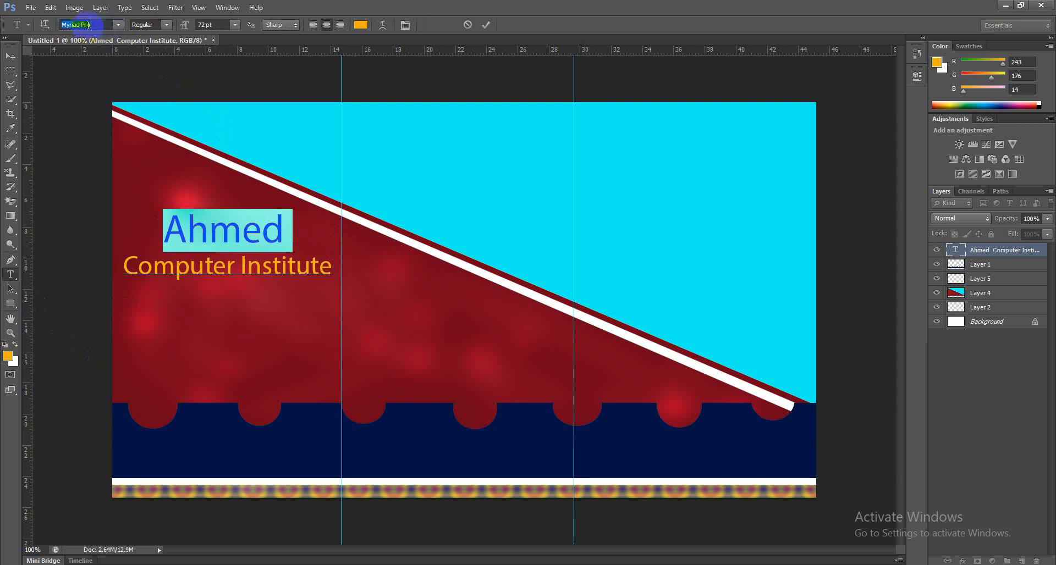
pyautogui.press('Down')
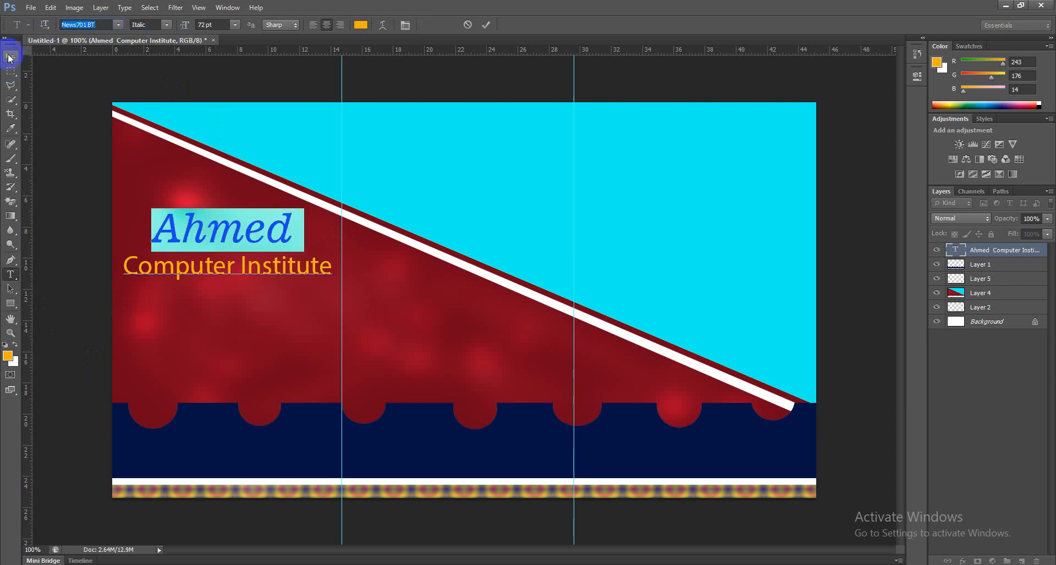
pyautogui.click(166, 25)
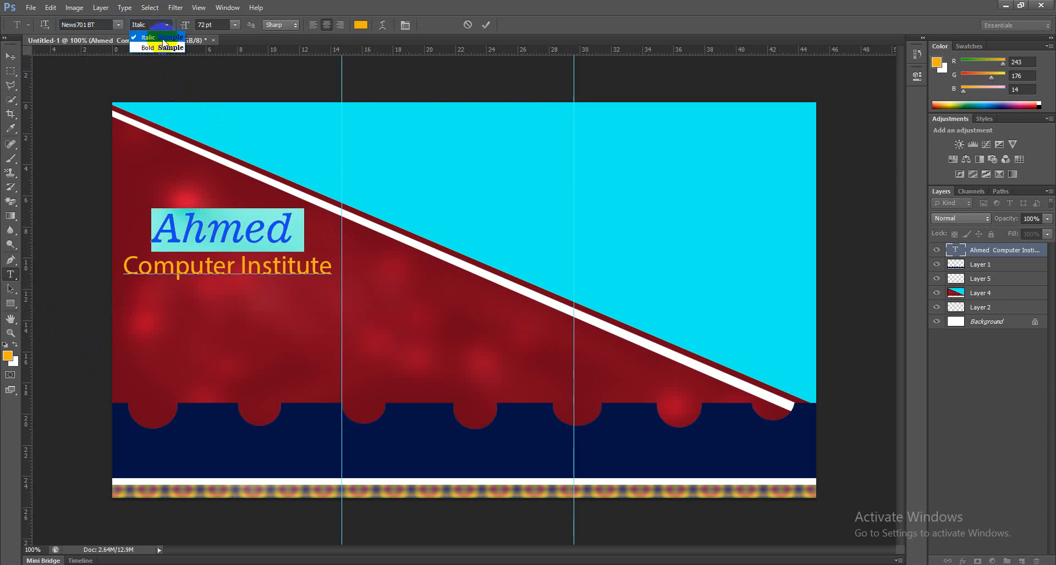
pyautogui.click(163, 49)
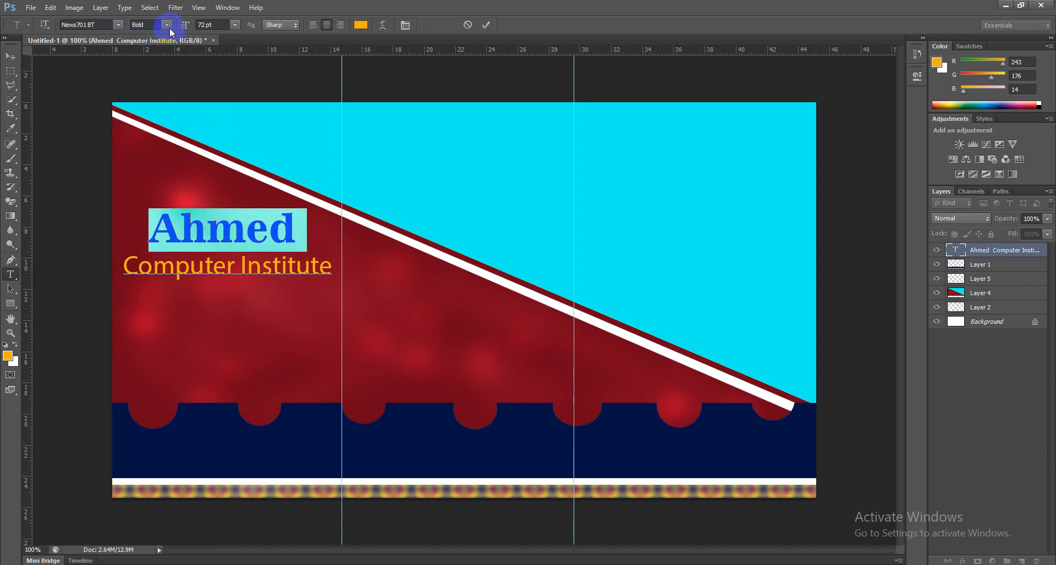
pyautogui.click(168, 26)
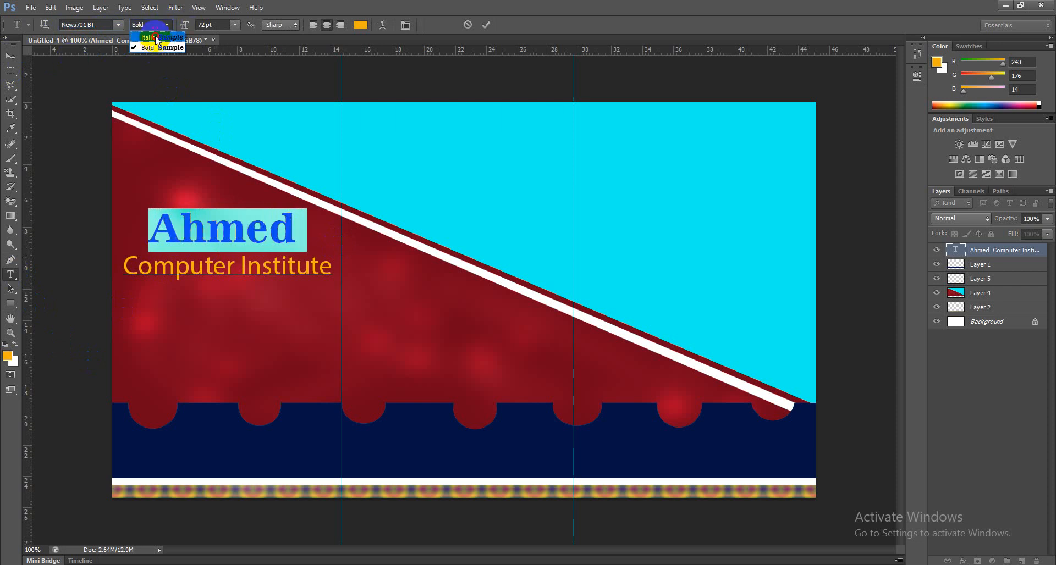
pyautogui.click(151, 38)
pyautogui.click(12, 56)
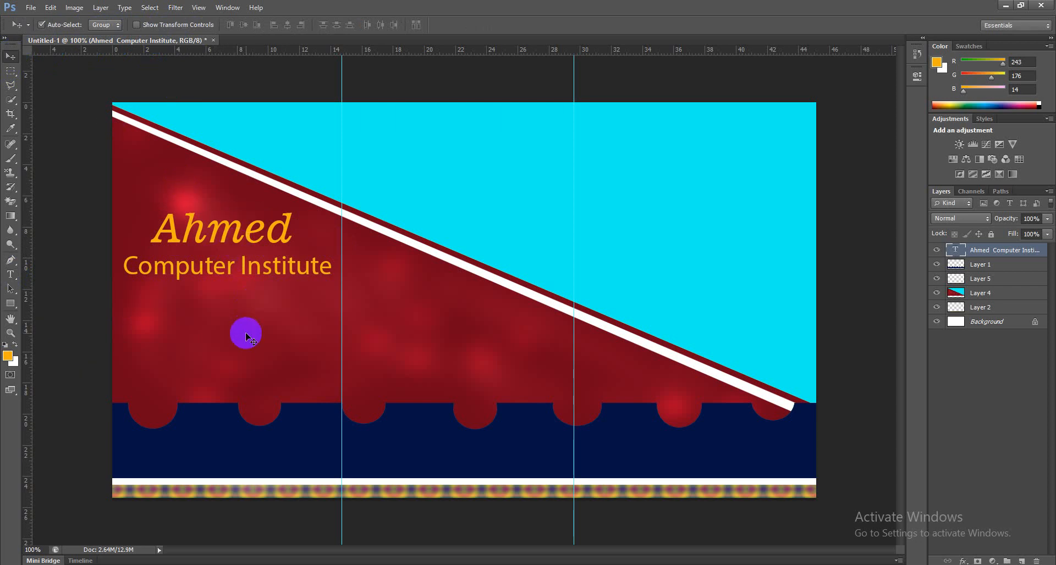
pyautogui.click(32, 8)
pyautogui.click(38, 30)
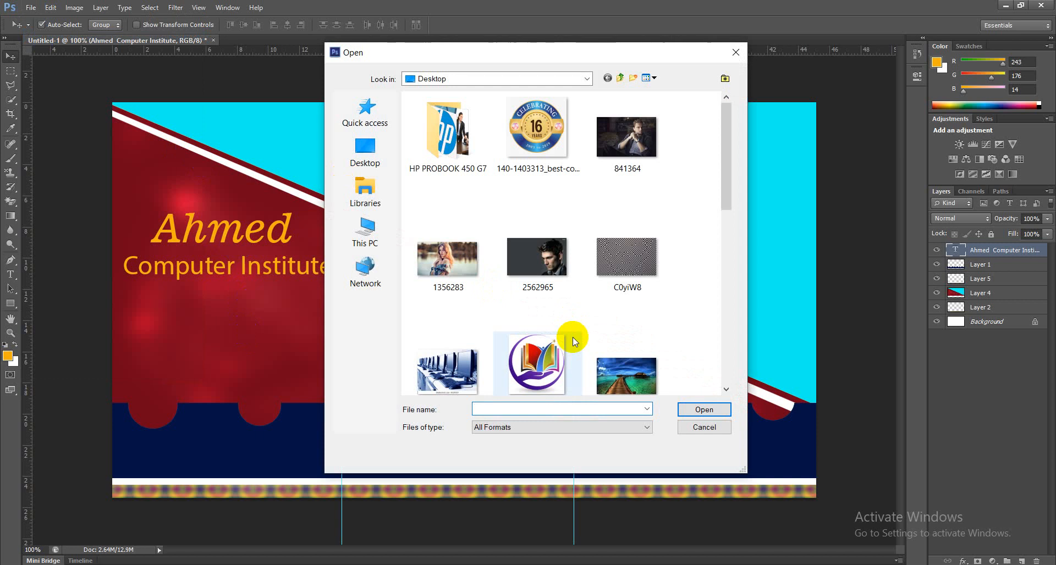
pyautogui.click(555, 160)
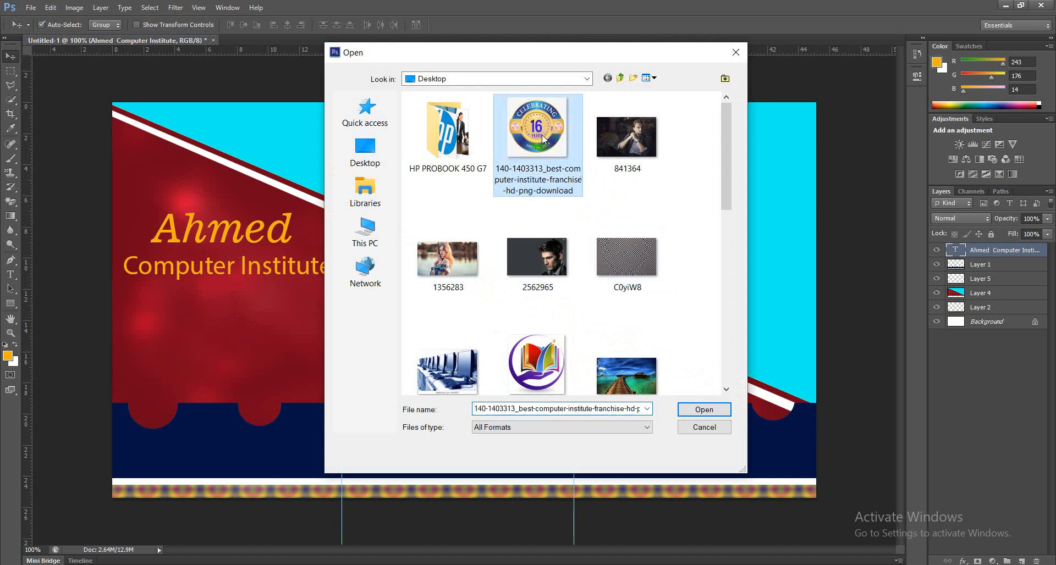
pyautogui.click(705, 411)
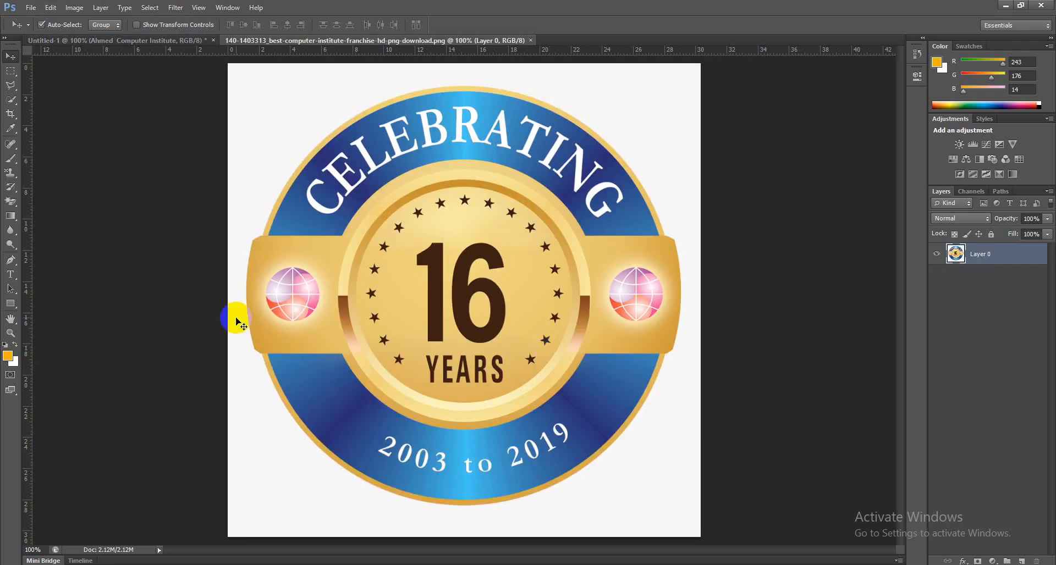
# - Erase the badge's white background with the Magic Eraser and copy the whole badge into the Untitled-1 banner
pyautogui.moveTo(11, 207); pyautogui.dragTo(61, 224)
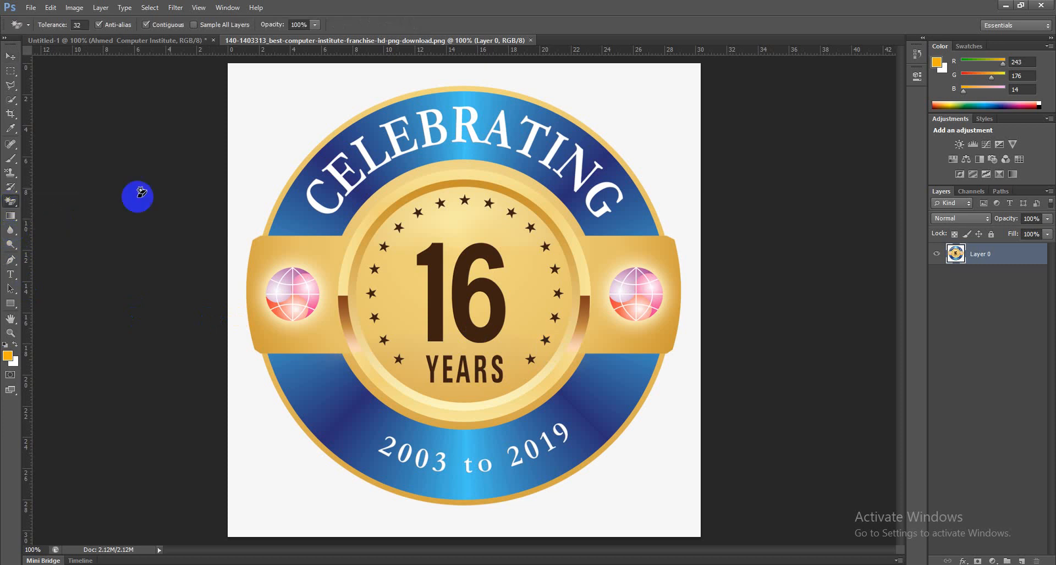
pyautogui.click(273, 161)
pyautogui.click(479, 306)
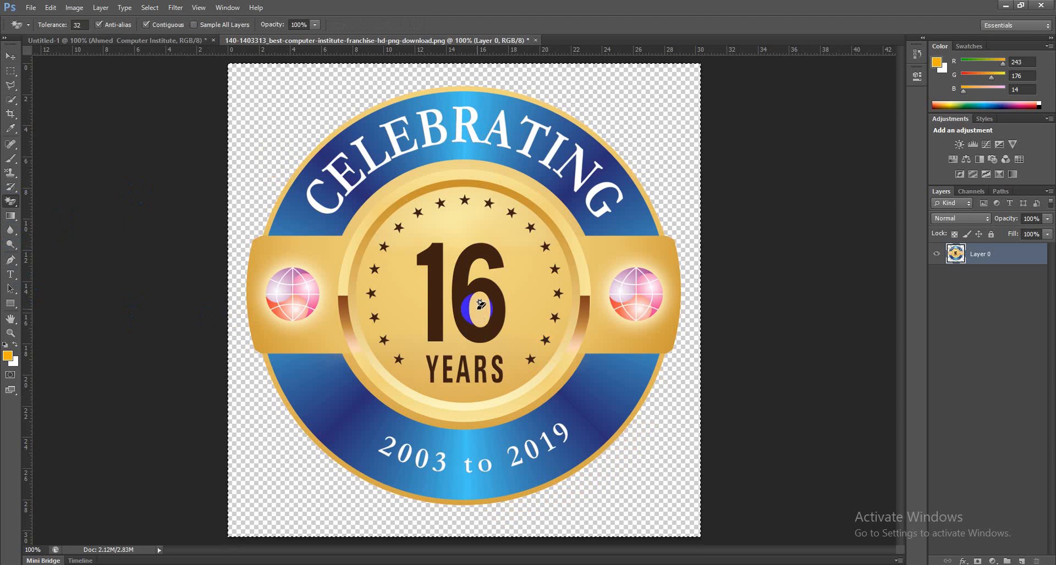
pyautogui.hotkey('ctrl', 'z')
pyautogui.moveTo(142, 54); pyautogui.dragTo(134, 44)
pyautogui.click(10, 57)
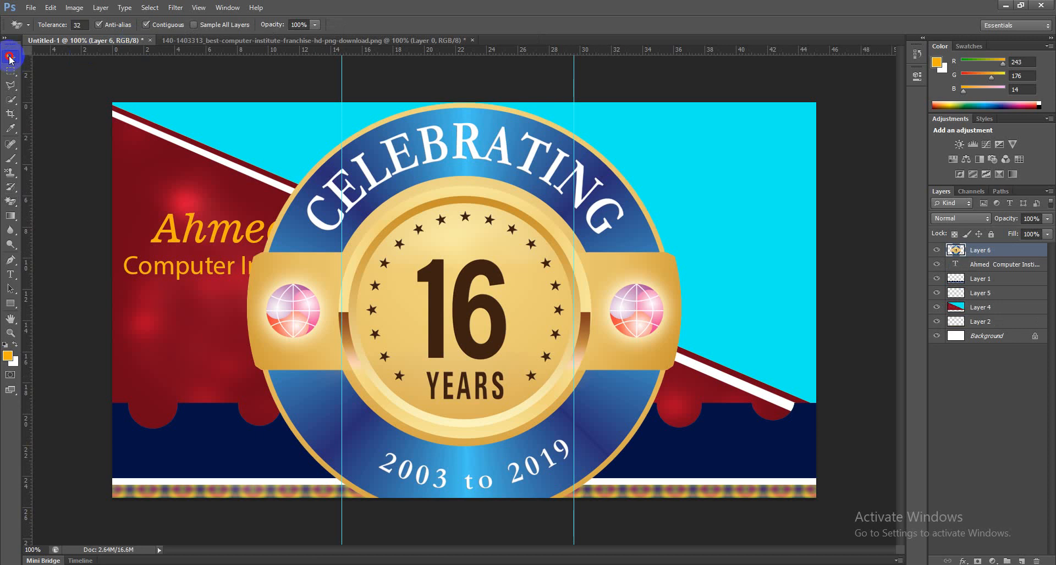
# - Scale the badge down to about 28% and place it beneath the "Computer Institute" line
pyautogui.click(467, 340)
pyautogui.hotkey('ctrl', 't')
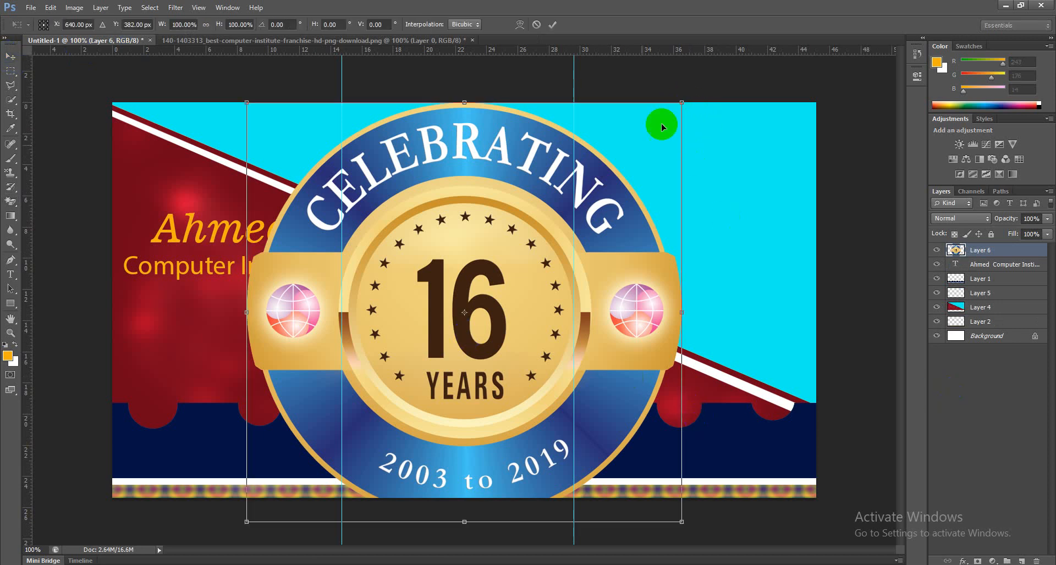
pyautogui.moveTo(663, 122); pyautogui.dragTo(460, 351)
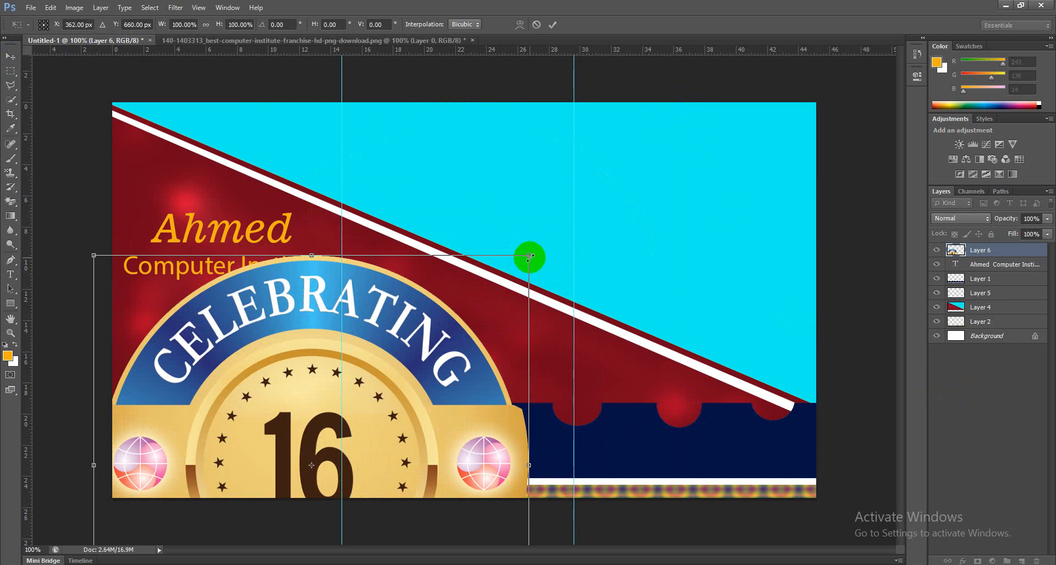
pyautogui.moveTo(527, 256); pyautogui.dragTo(306, 471)
pyautogui.moveTo(233, 527); pyautogui.dragTo(290, 343)
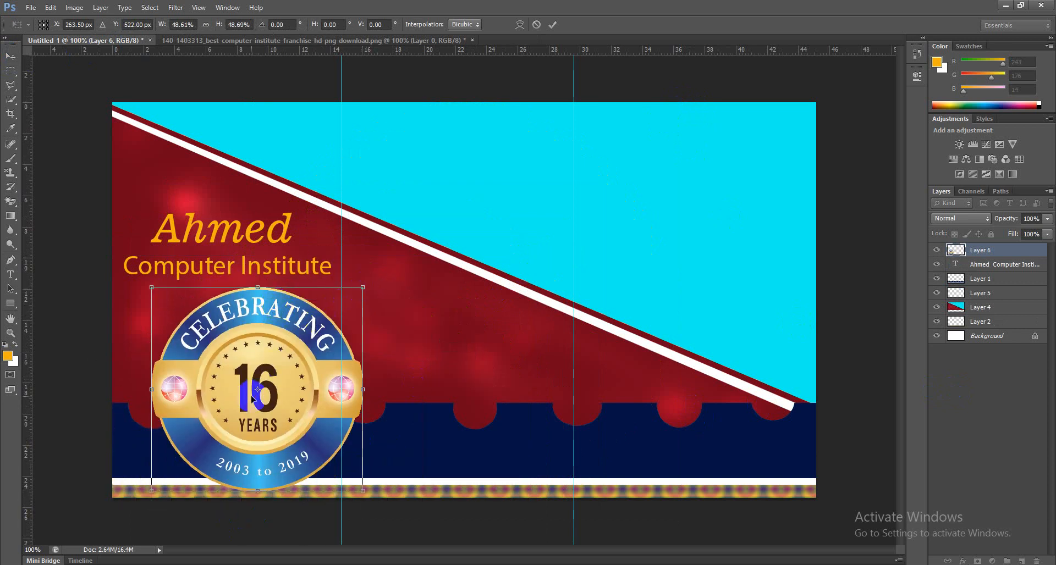
pyautogui.moveTo(368, 287); pyautogui.dragTo(279, 374)
pyautogui.moveTo(248, 431); pyautogui.dragTo(243, 334)
pyautogui.press('shift')
pyautogui.press('shift')
pyautogui.press('shift')
pyautogui.press('shift')
pyautogui.press('shift')
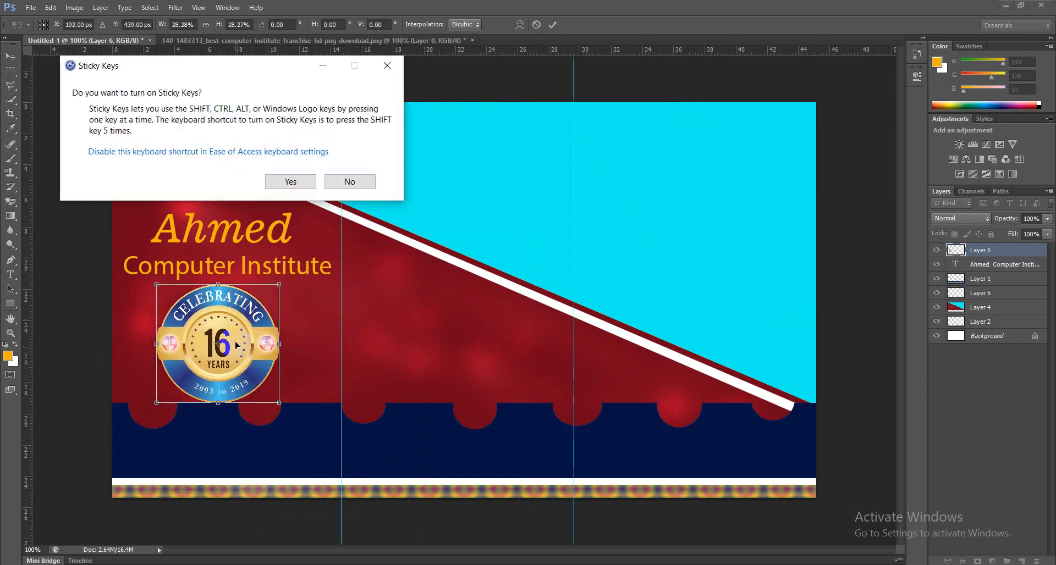
pyautogui.click(290, 180)
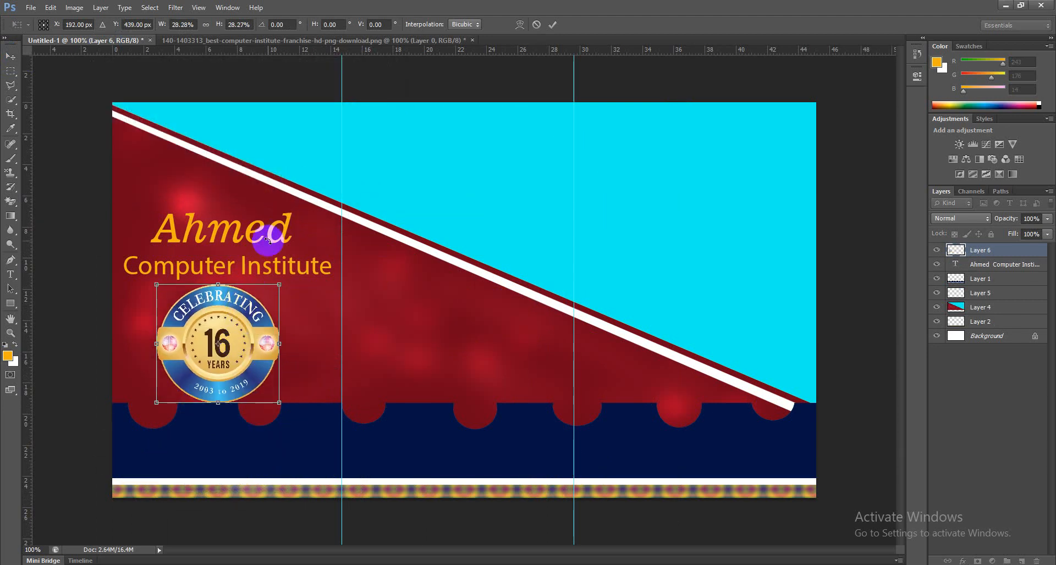
# - Apply the badge's scaling and nudge the title slightly up and right and the badge slightly right
pyautogui.press('Return')
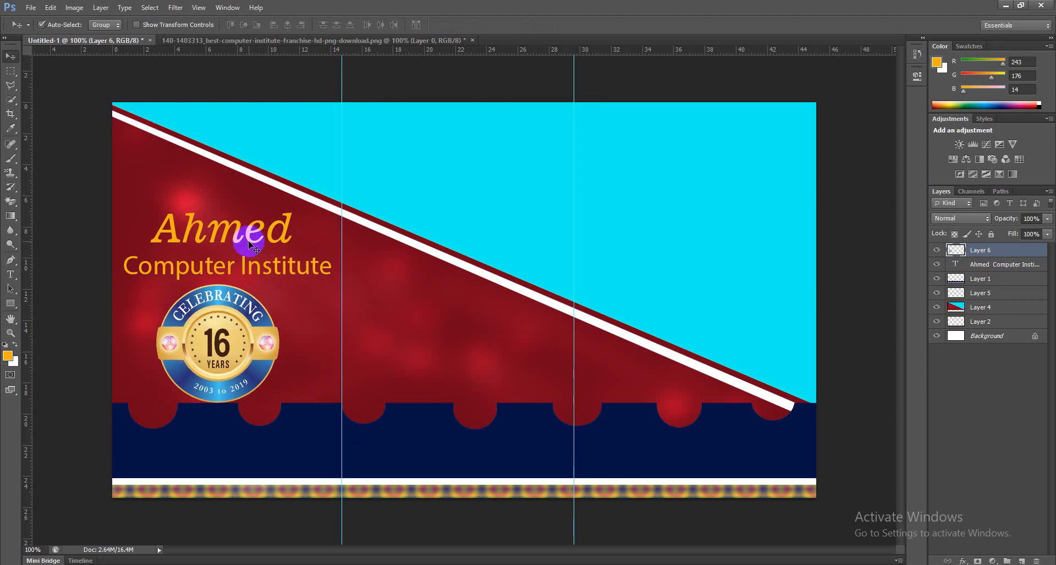
pyautogui.moveTo(238, 242)
pyautogui.mouseDown()
pyautogui.moveTo(235, 204)
pyautogui.moveTo(238, 235)
pyautogui.mouseUp()
pyautogui.moveTo(234, 347)
pyautogui.mouseDown()
pyautogui.moveTo(233, 336)
pyautogui.moveTo(240, 346)
pyautogui.mouseUp()
# - Scale the badge down a little more, keeping its upper-left corner in place
pyautogui.hotkey('ctrl', 't')
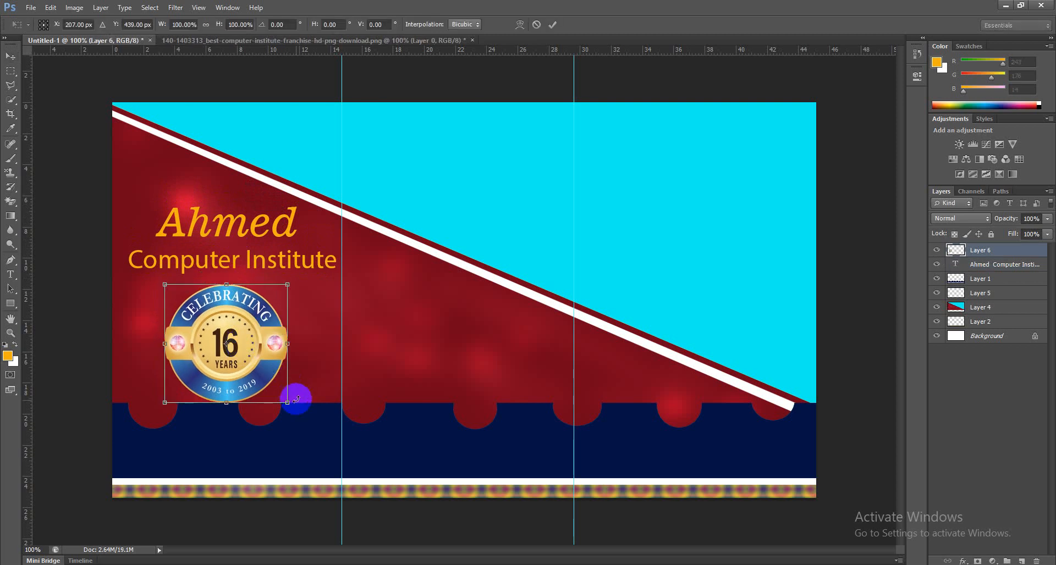
pyautogui.moveTo(287, 402); pyautogui.dragTo(271, 392)
pyautogui.press('Return')
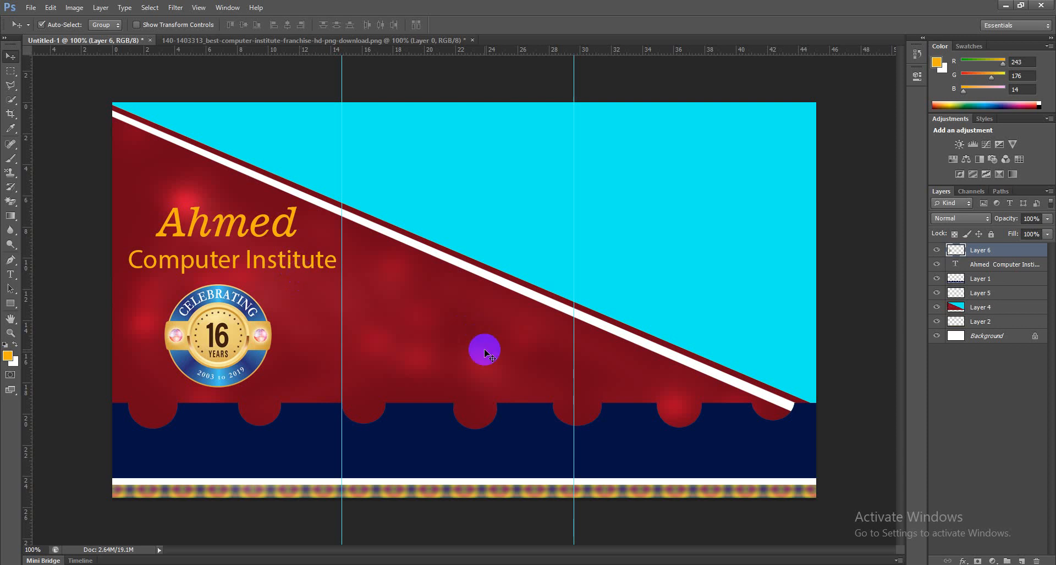
# - Add two empty layers above the badge layer and activate the Polygonal Lasso tool
pyautogui.click(1021, 561)
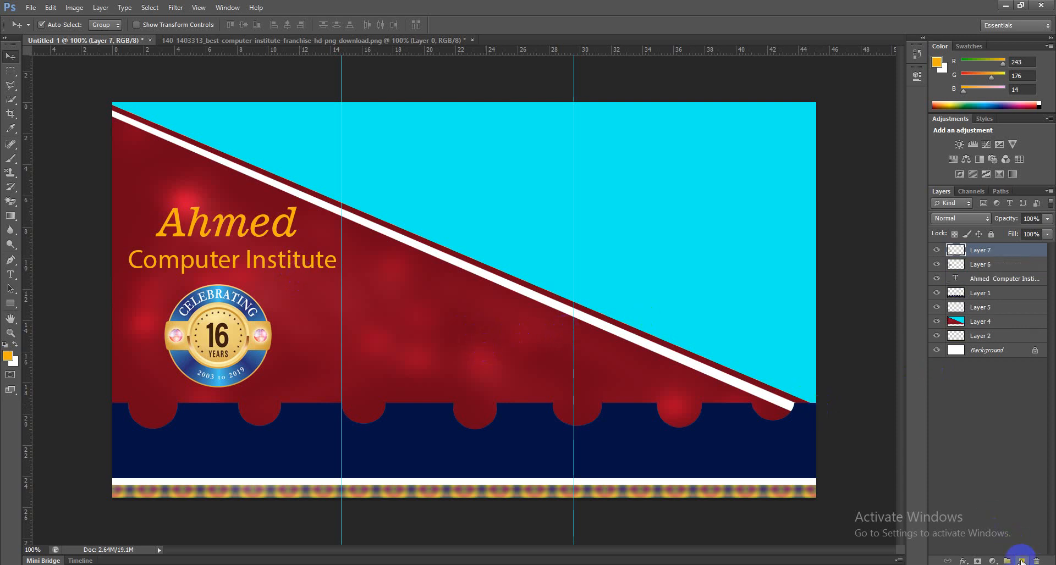
pyautogui.click(1021, 561)
pyautogui.click(11, 86)
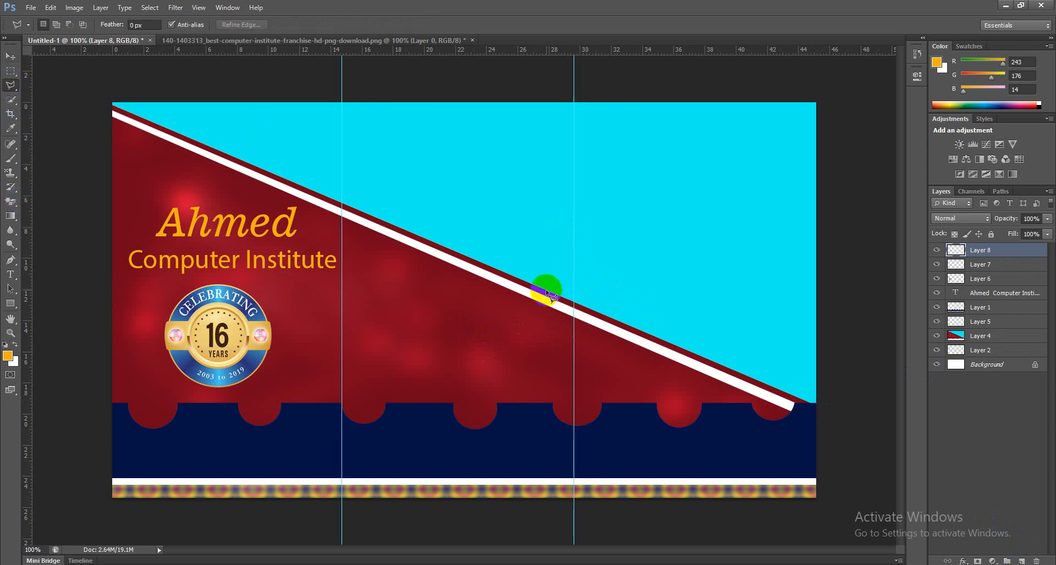
pyautogui.click(546, 287)
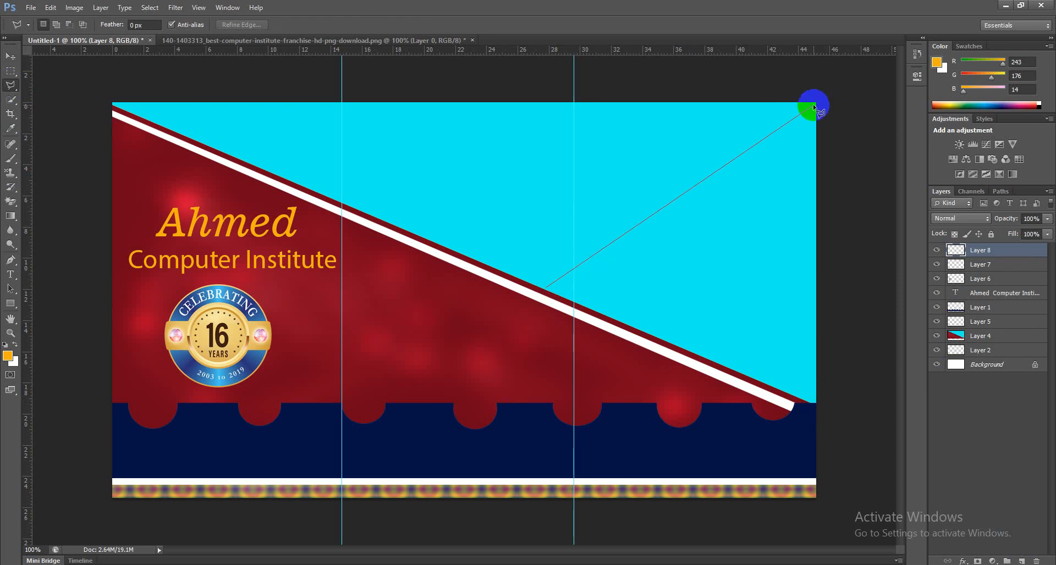
pyautogui.doubleClick(817, 103)
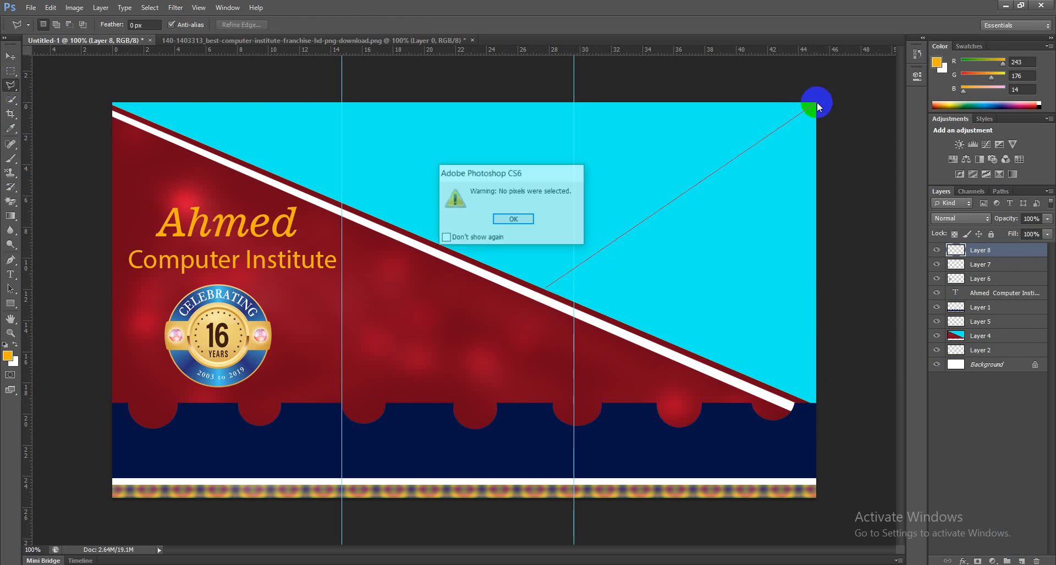
pyautogui.click(525, 222)
# - Outline a triangle from the diagonal's middle to both right corners of the cyan area and fill it with the orange foreground color
pyautogui.click(542, 288)
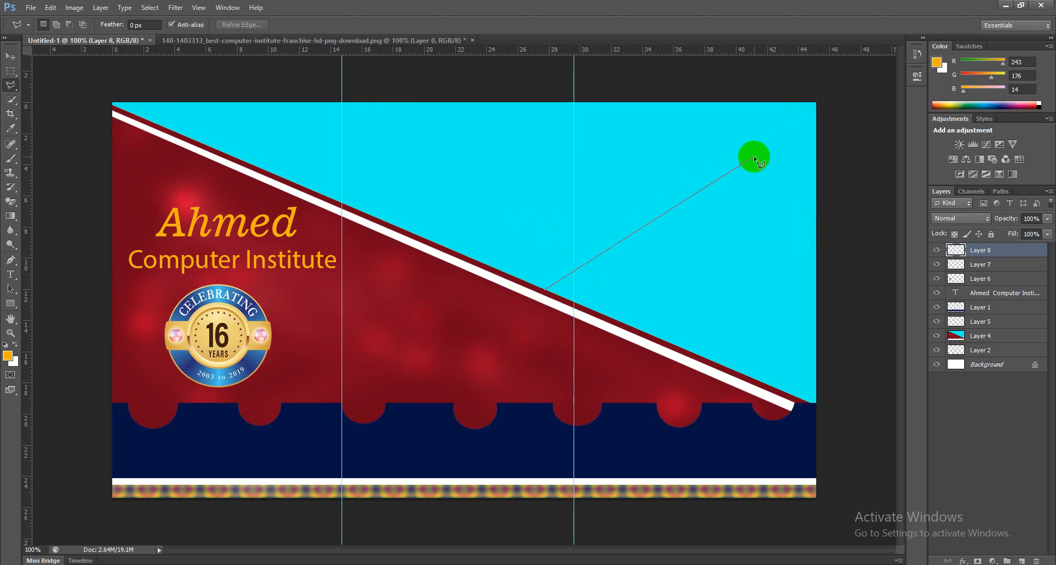
pyautogui.click(814, 107)
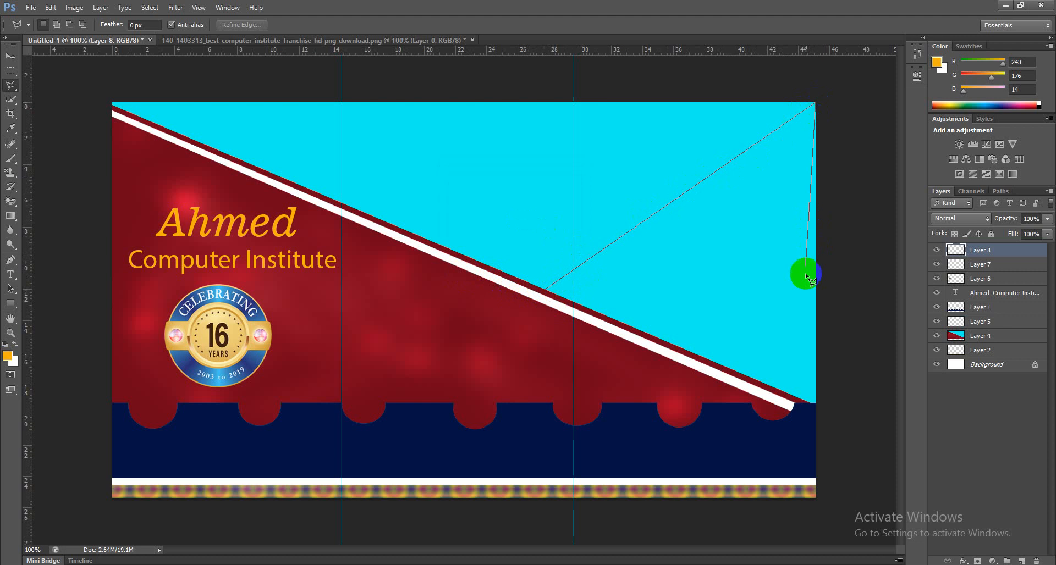
pyautogui.click(816, 405)
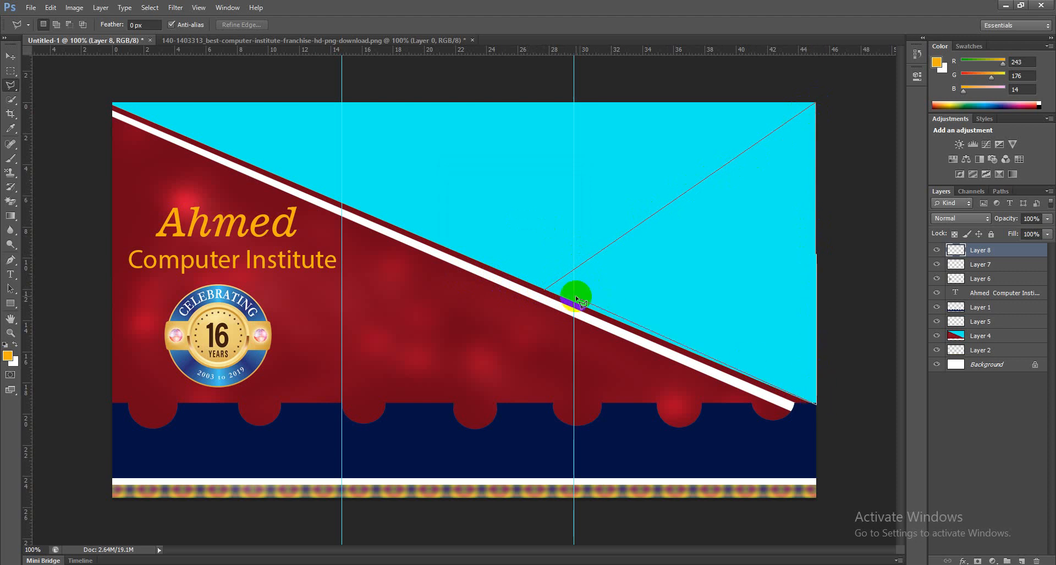
pyautogui.click(545, 292)
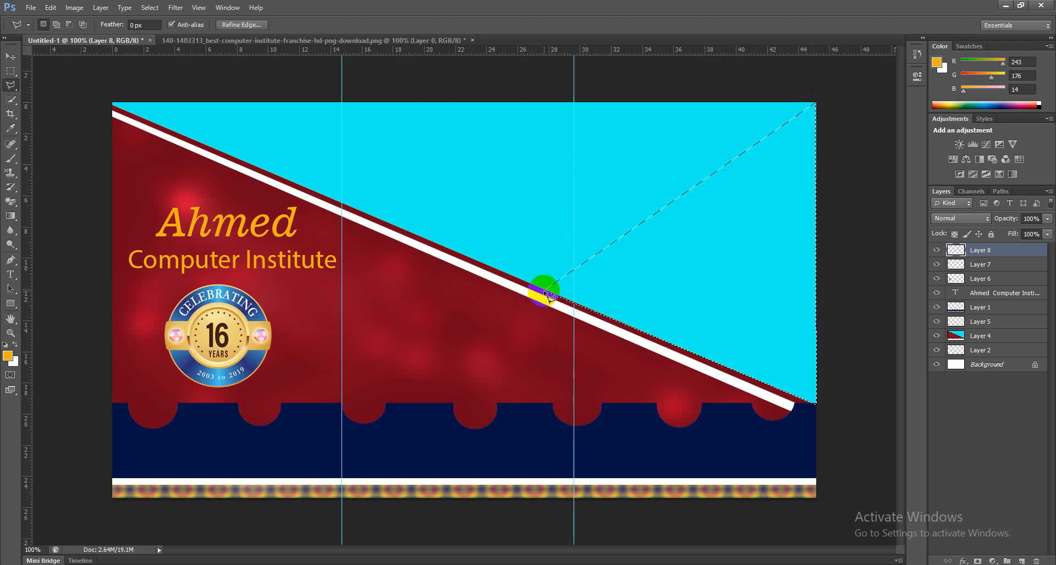
pyautogui.hotkey('alt', 'BackSpace')
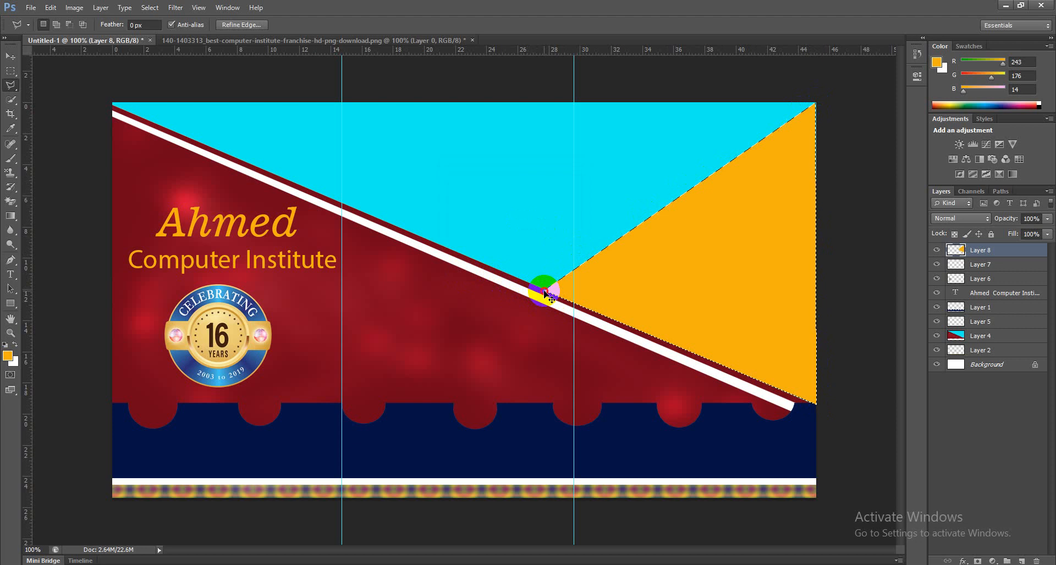
# - Try moving the orange triangle upward, undo the move, and clear the selection around it
pyautogui.moveTo(548, 296); pyautogui.dragTo(583, 181)
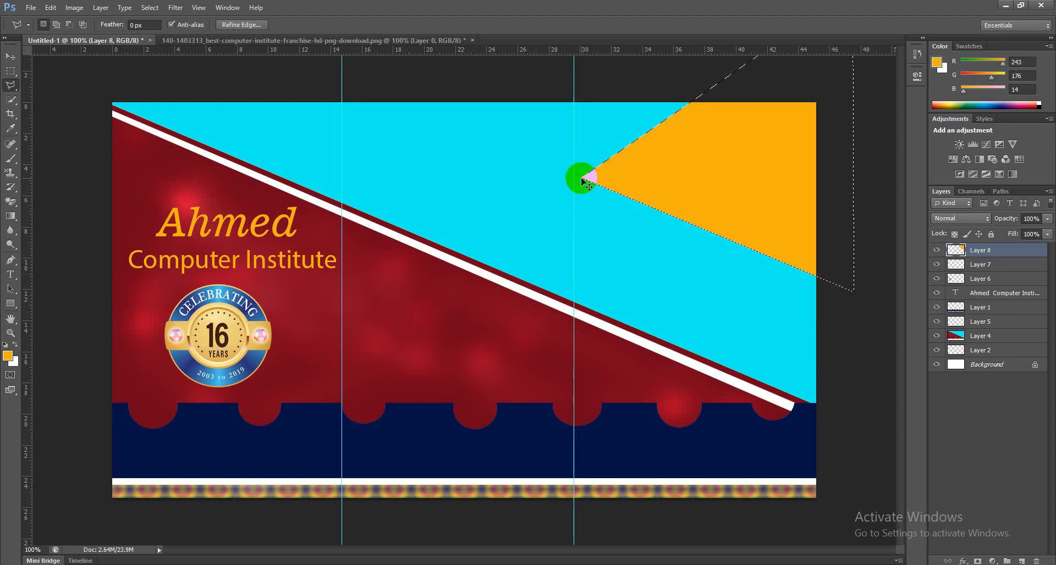
pyautogui.hotkey('ctrl', 'z')
pyautogui.keyDown('ctrl'); pyautogui.click(580, 178); pyautogui.keyUp('ctrl')
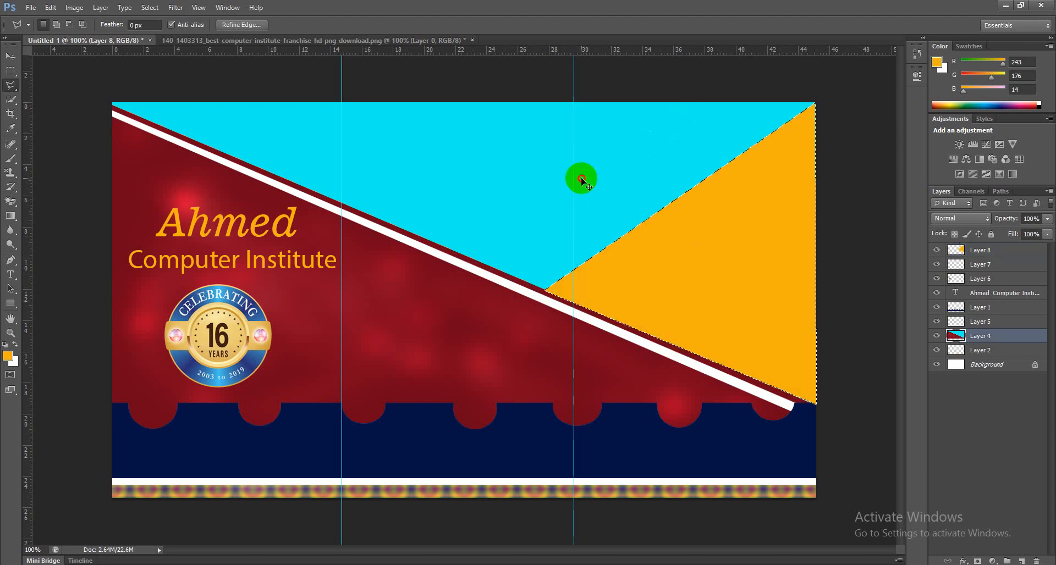
pyautogui.hotkey('ctrl', 'd')
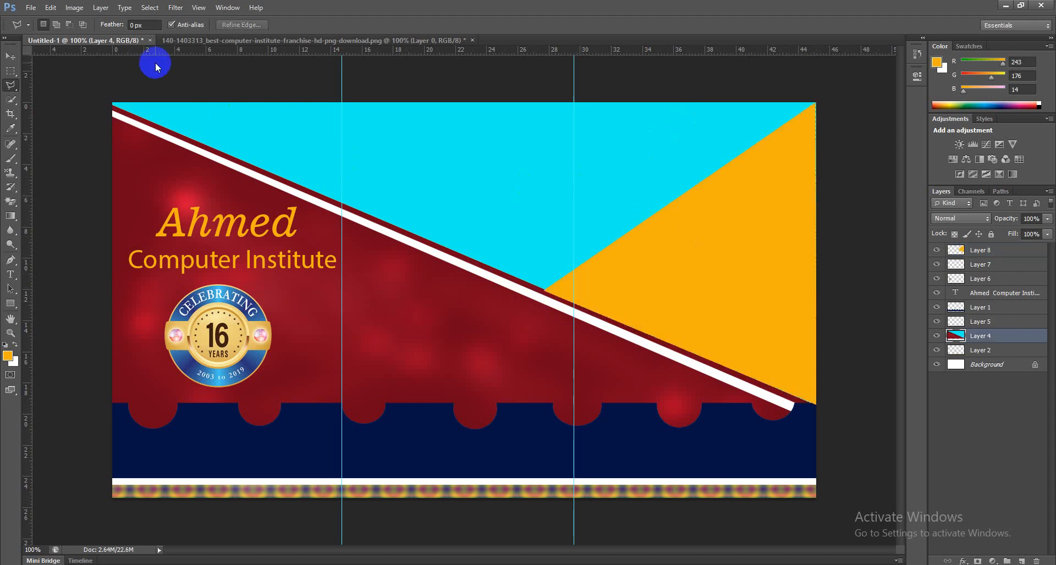
# - Open the "images (1)" picture of the blue Training key from the Desktop
pyautogui.click(31, 8)
pyautogui.click(44, 31)
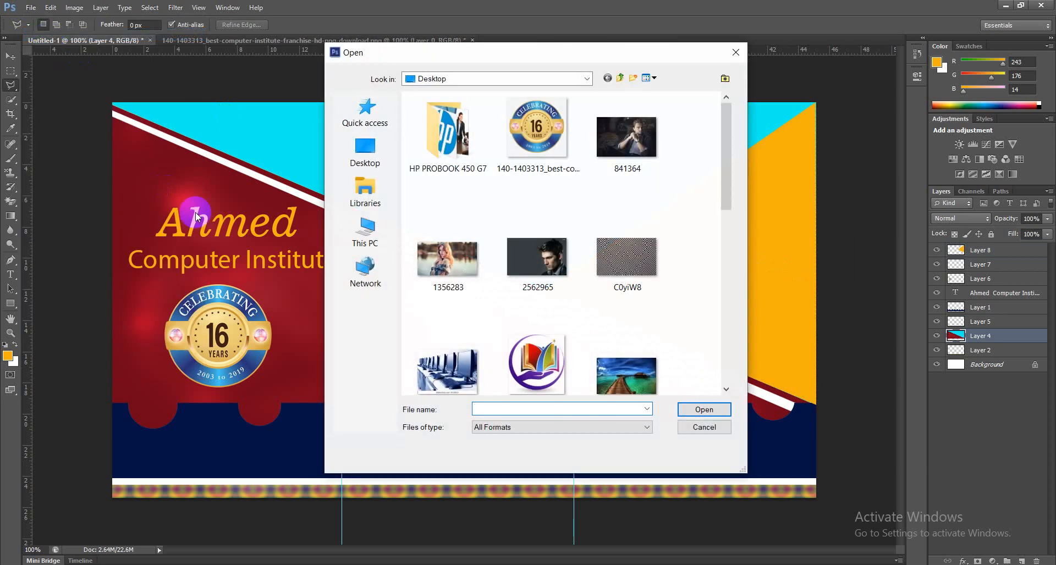
pyautogui.scroll(-5, 727, 200)
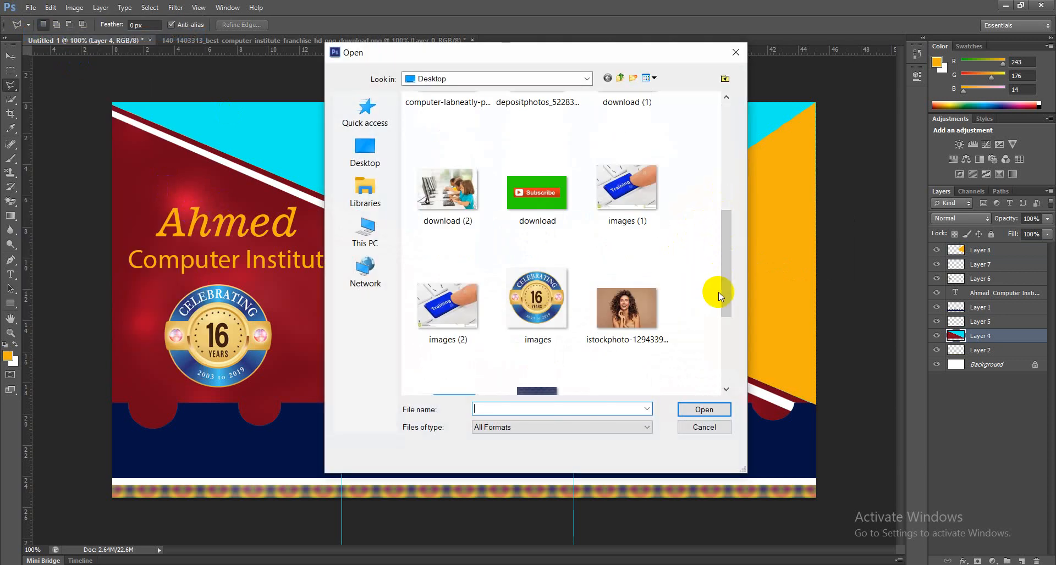
pyautogui.moveTo(723, 289)
pyautogui.mouseDown()
pyautogui.moveTo(721, 206)
pyautogui.moveTo(725, 273)
pyautogui.mouseUp()
pyautogui.click(624, 247)
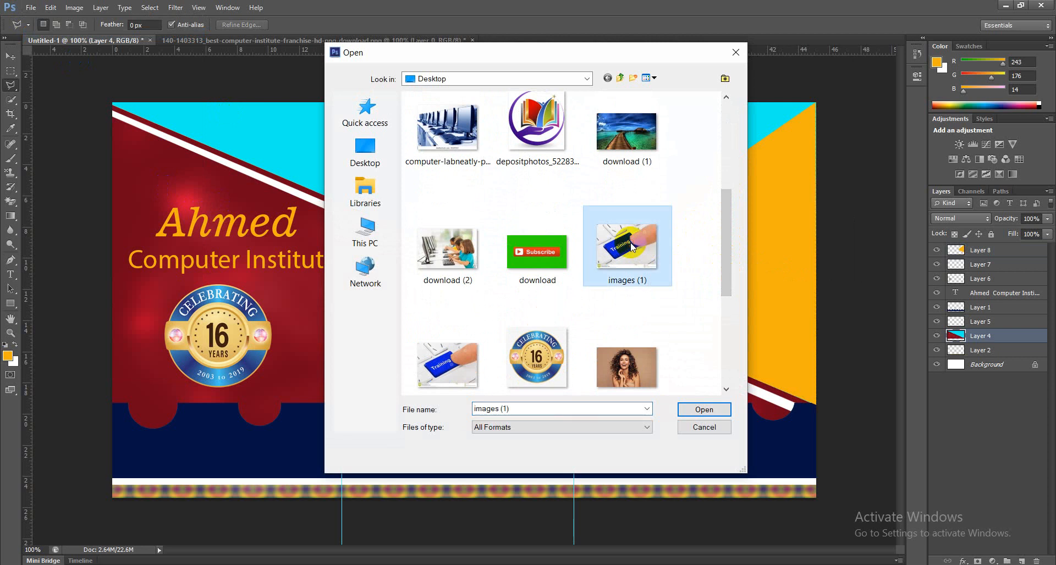
pyautogui.click(687, 407)
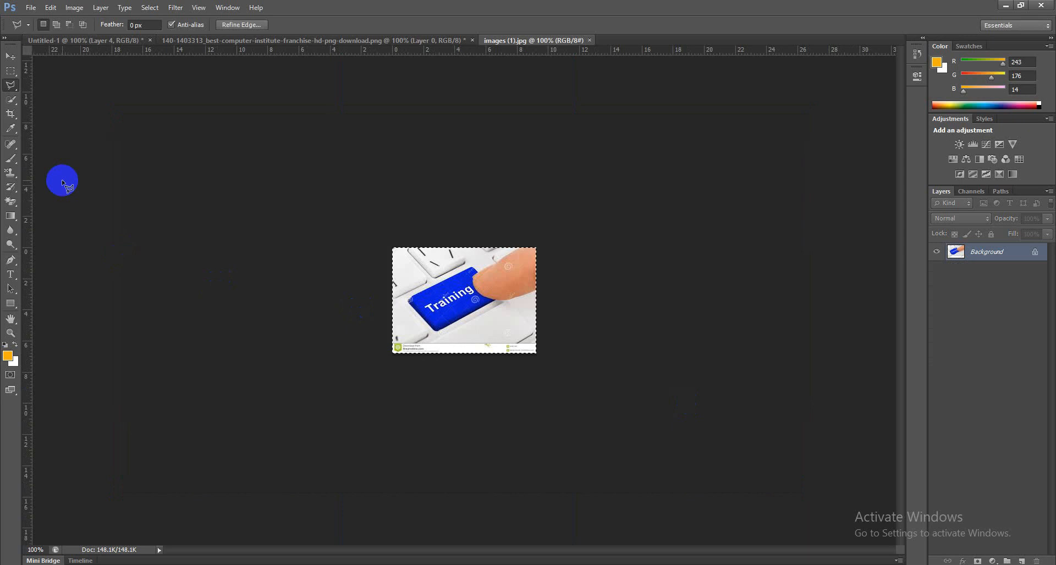
# - Paste the Training picture into the banner over the orange triangle and bring its layer to the top of the stack
pyautogui.click(82, 43)
pyautogui.hotkey('ctrl', 'v')
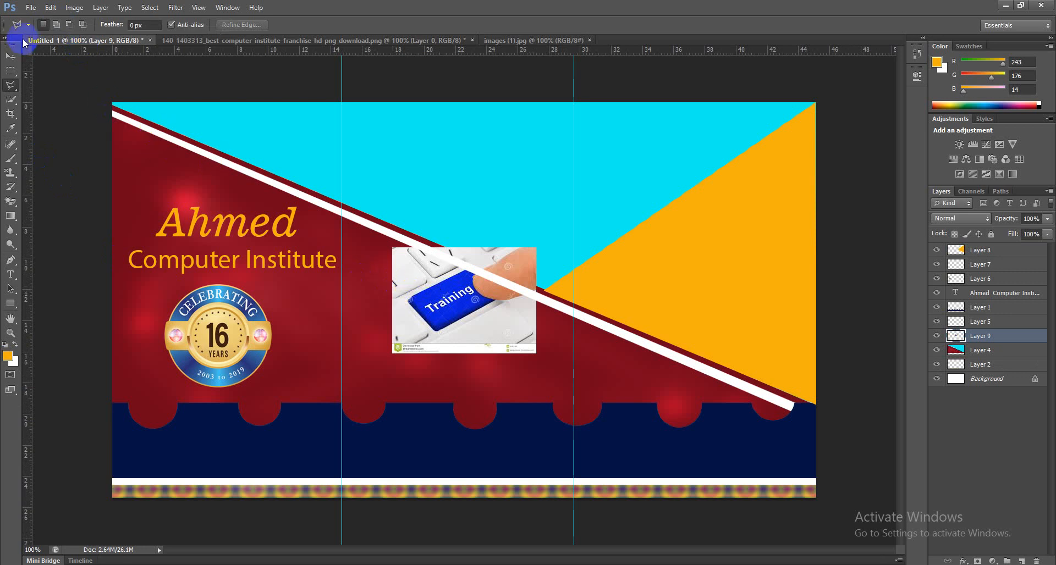
pyautogui.click(11, 57)
pyautogui.moveTo(368, 275); pyautogui.dragTo(832, 265)
pyautogui.moveTo(1005, 345); pyautogui.dragTo(1004, 244)
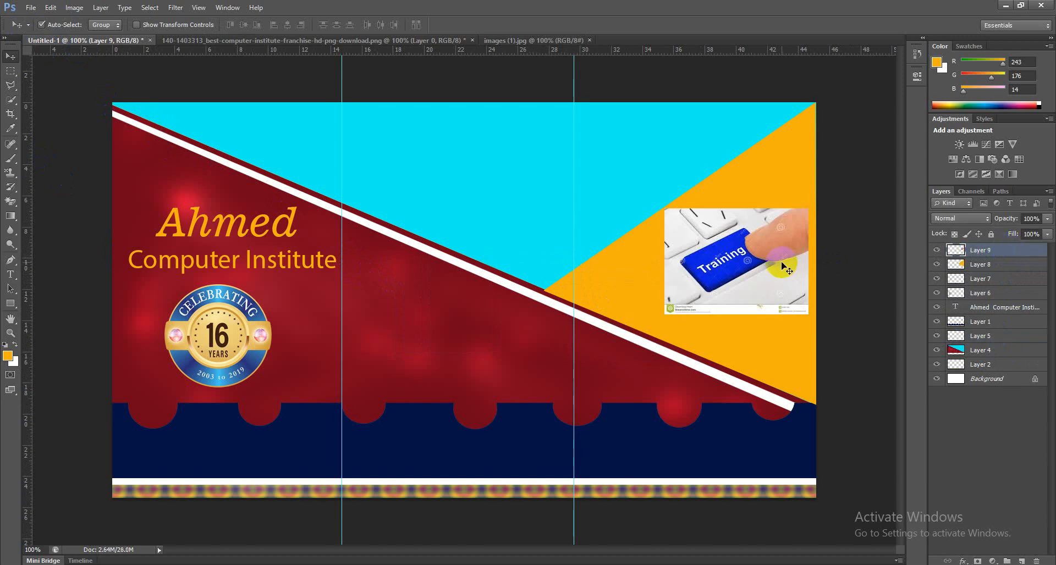
# - Enlarge the Training picture to about 308% so that it covers the whole orange triangle
pyautogui.hotkey('ctrl', 't')
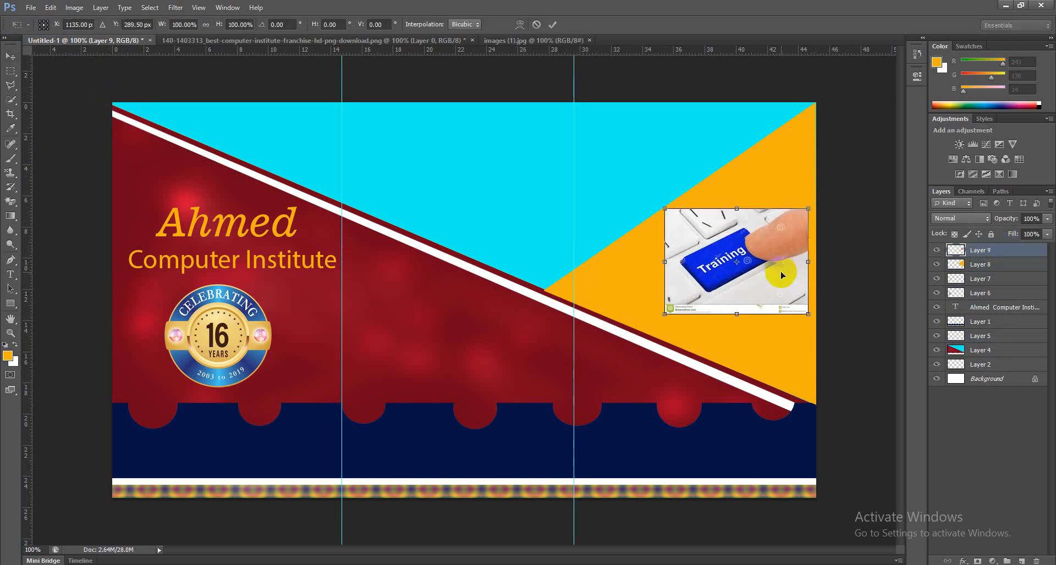
pyautogui.moveTo(665, 209); pyautogui.dragTo(504, 90)
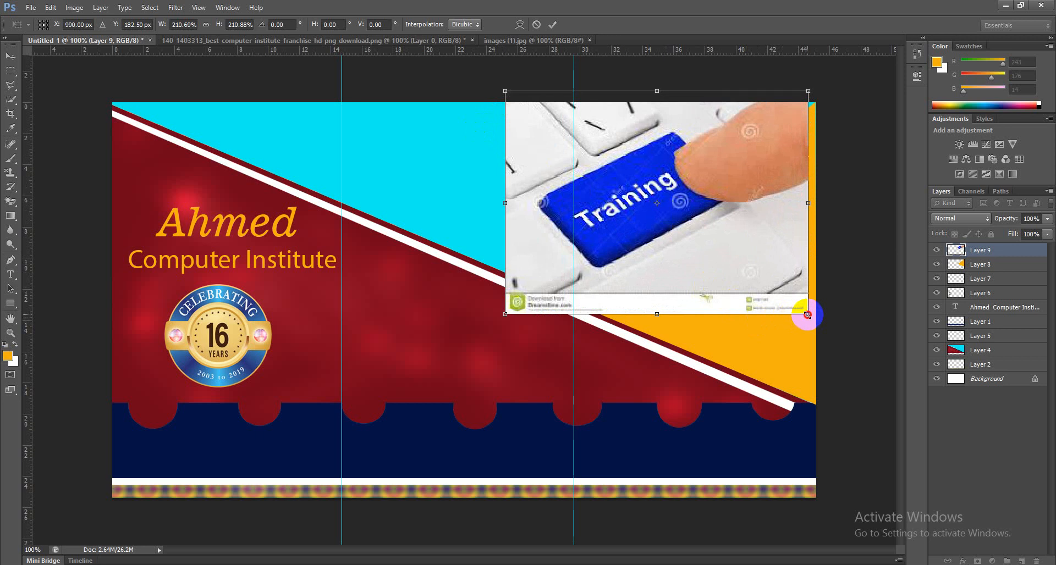
pyautogui.moveTo(807, 315); pyautogui.dragTo(876, 419)
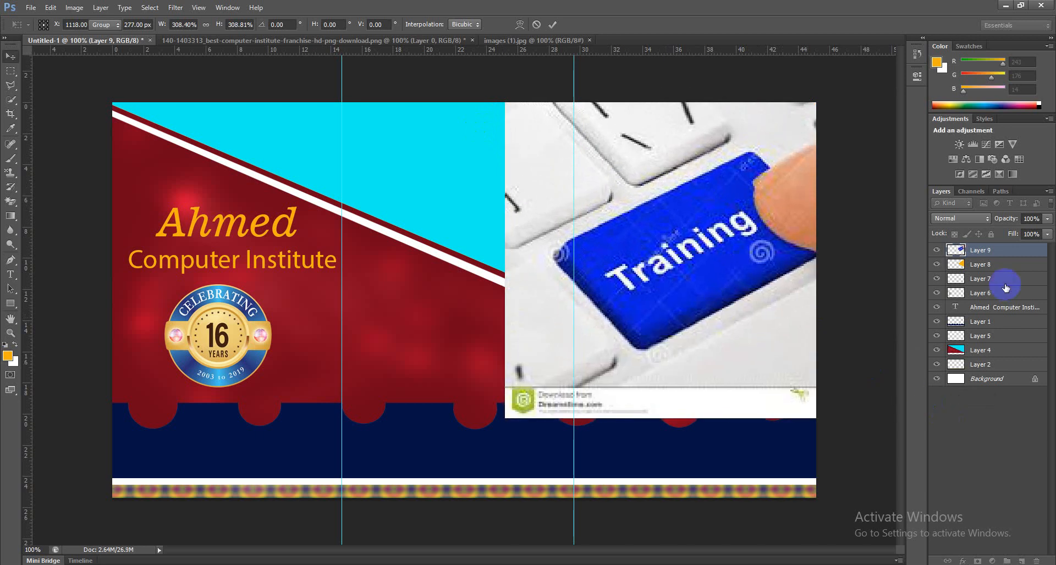
# - Apply the enlargement, clip the Training picture to the orange triangle, and shift it slightly up and to the right
pyautogui.press('Return')
pyautogui.click(102, 9)
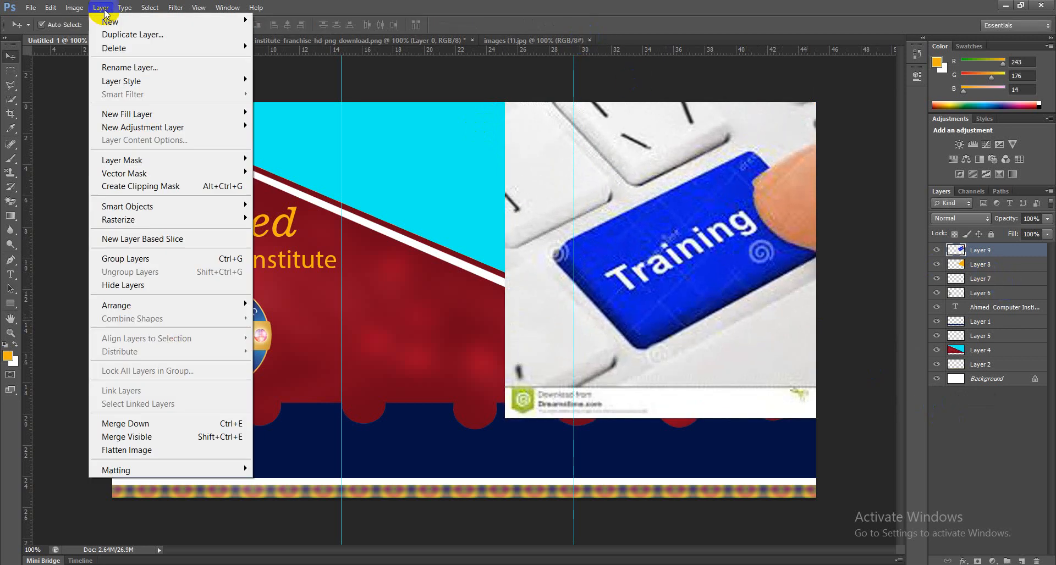
pyautogui.click(163, 186)
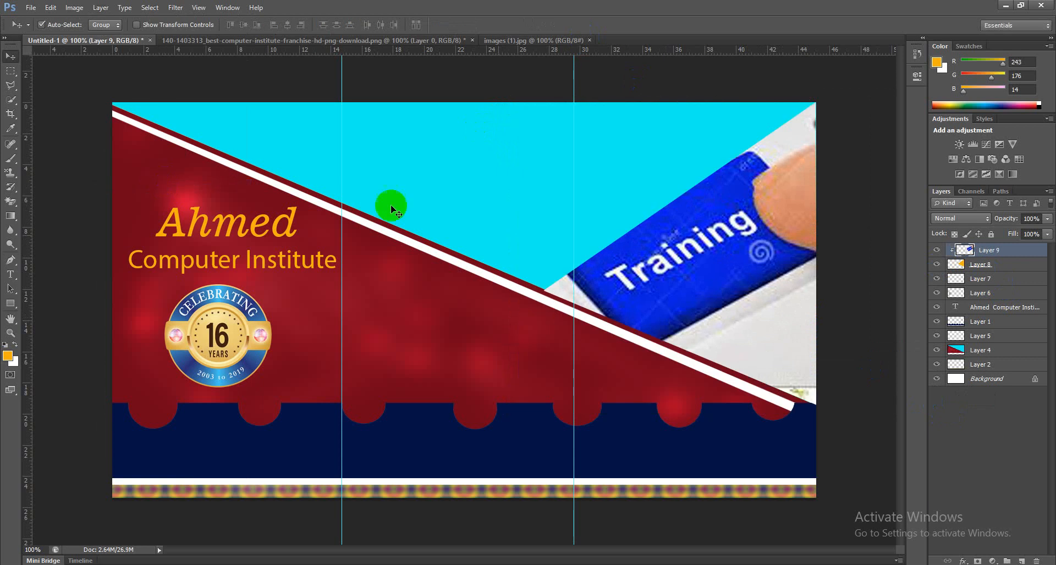
pyautogui.moveTo(699, 321); pyautogui.dragTo(709, 315)
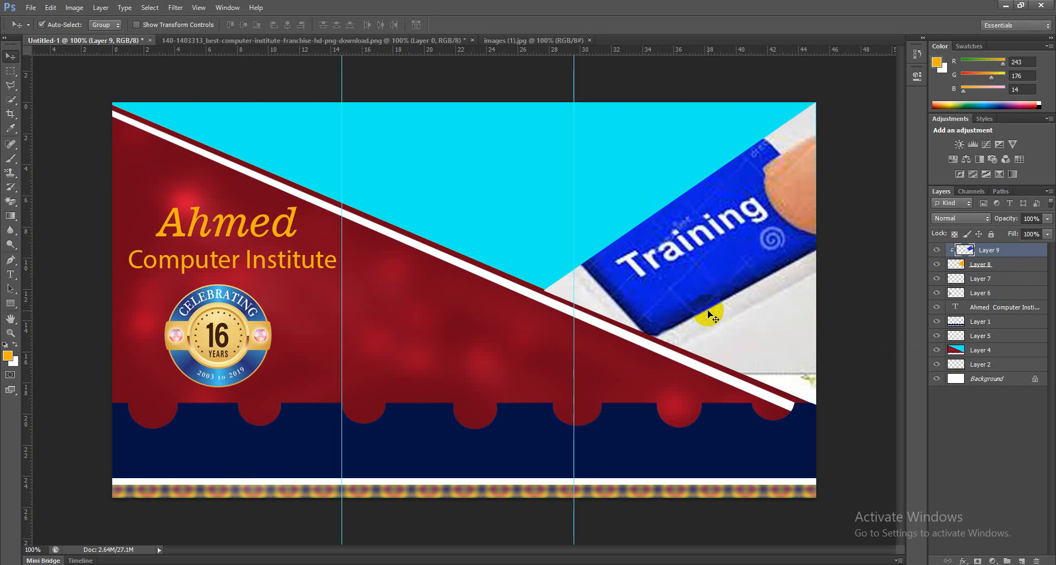
# - Release the Training picture from its clipping mask and delete its layer from the banner
pyautogui.hotkey('ctrl', 'alt', 'g')
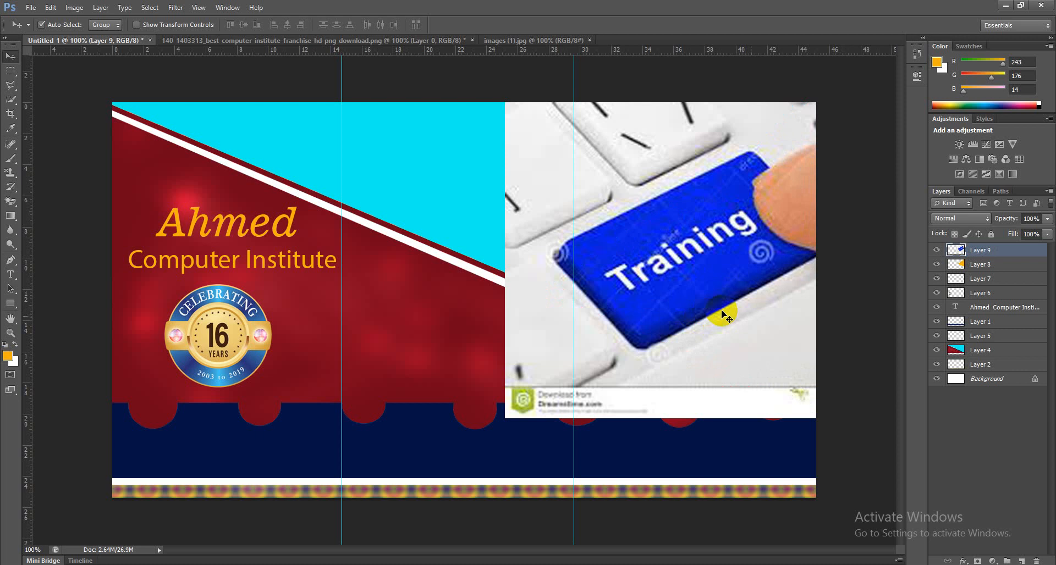
pyautogui.press('Delete')
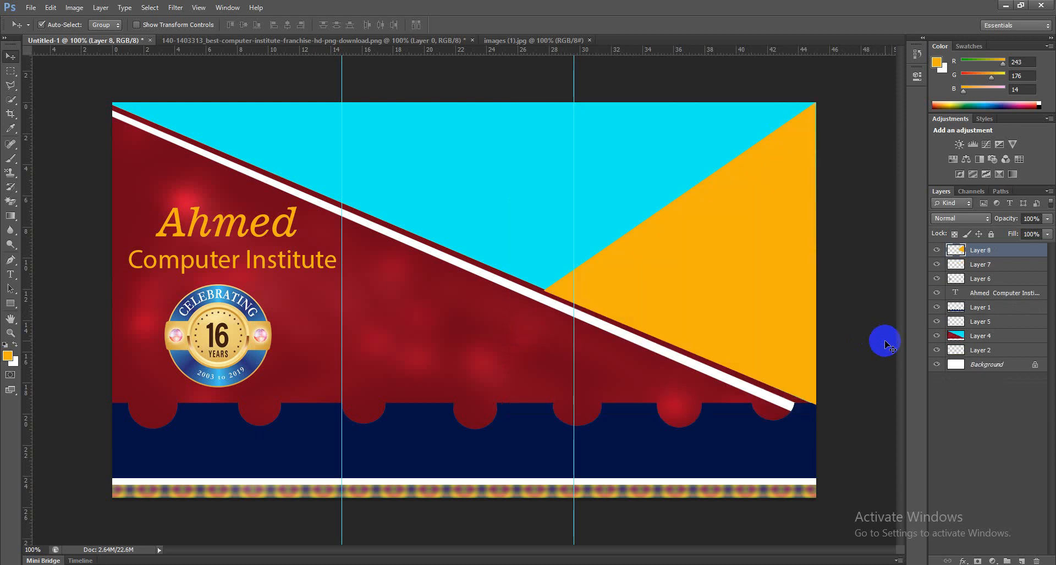
# - Browse the Desktop for another picture to open for the orange triangle
pyautogui.click(28, 7)
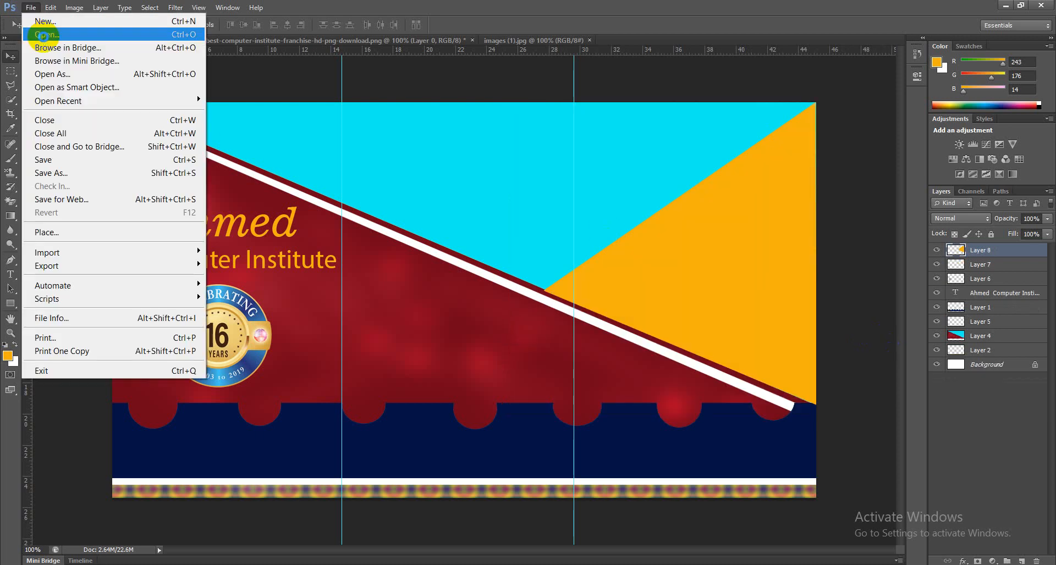
pyautogui.click(30, 33)
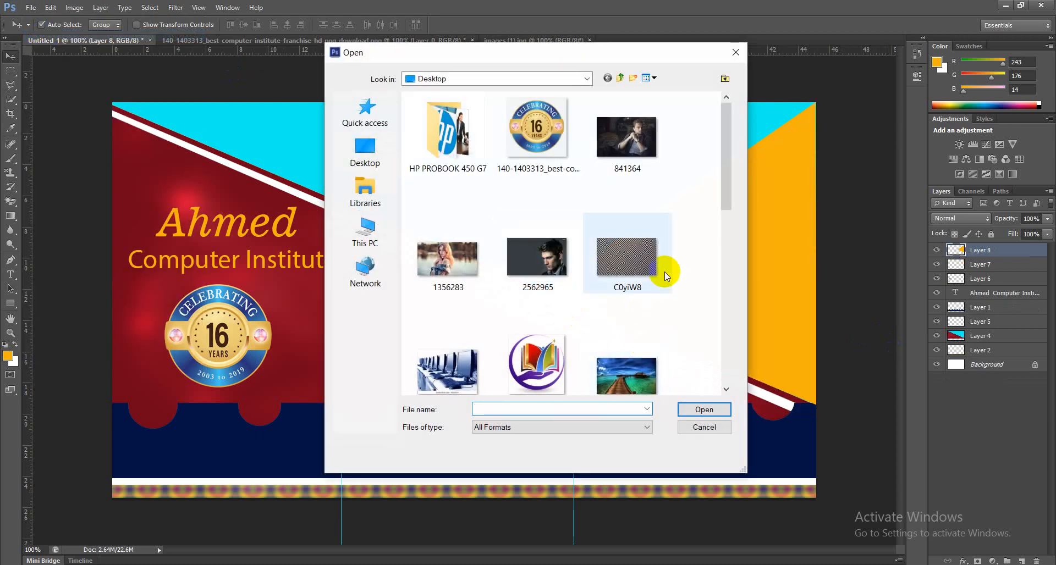
pyautogui.moveTo(722, 196); pyautogui.dragTo(724, 280)
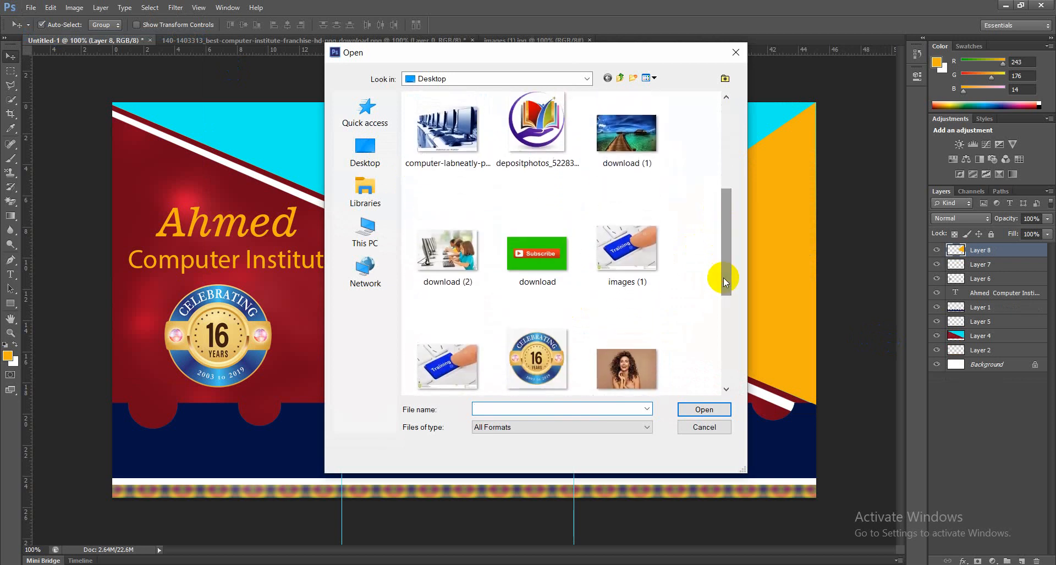
pyautogui.click(448, 263)
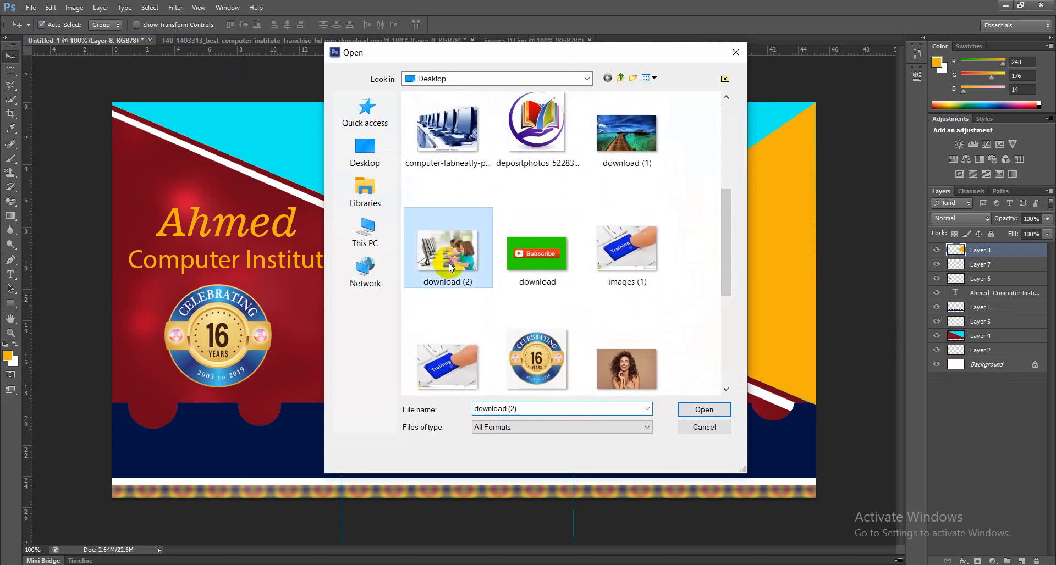
pyautogui.click(688, 427)
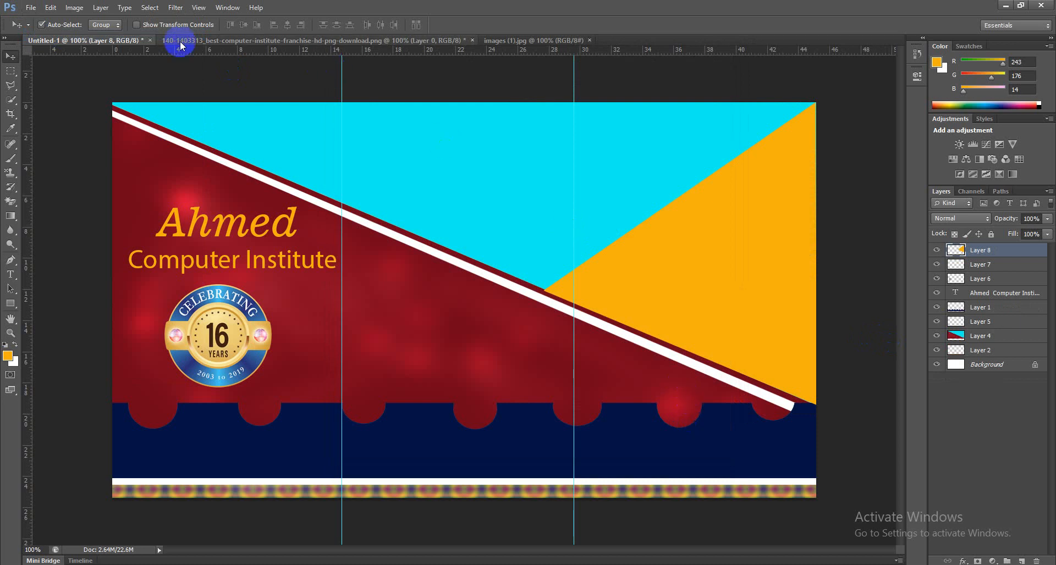
# - Open the image download (2) from the Desktop as a new document
pyautogui.click(31, 8)
pyautogui.click(34, 33)
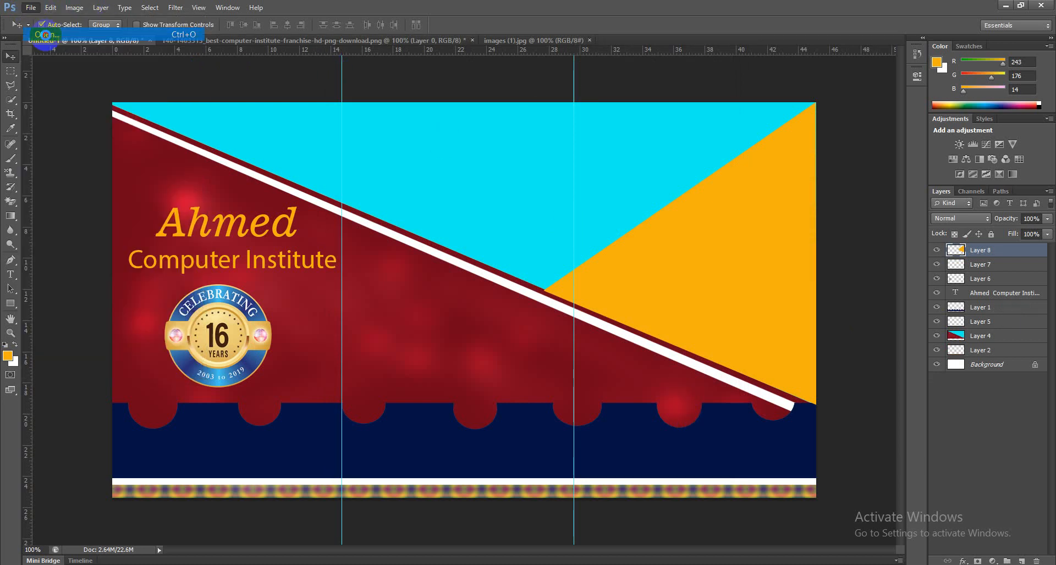
pyautogui.click(448, 269)
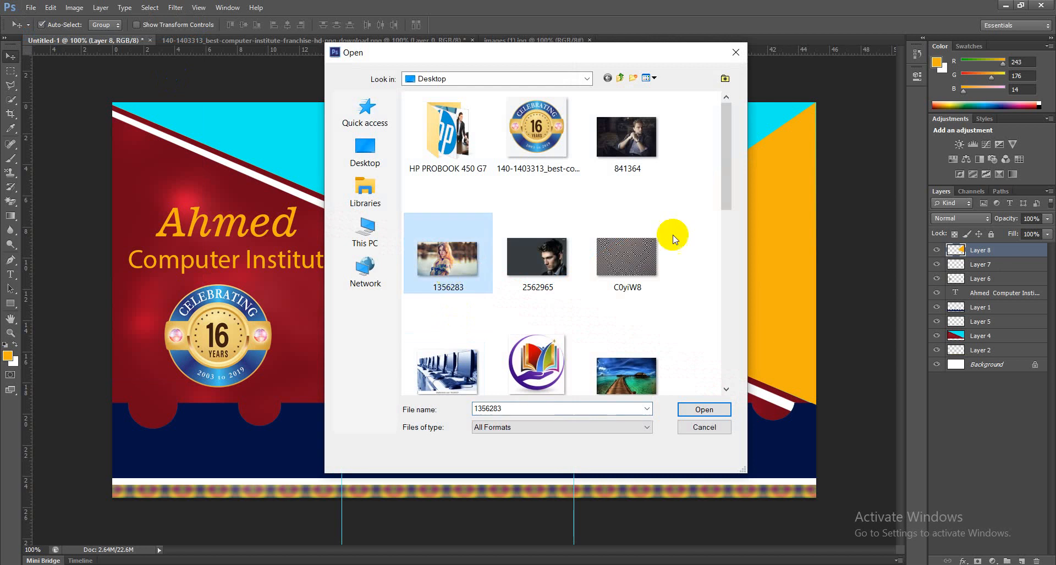
pyautogui.moveTo(727, 212); pyautogui.dragTo(713, 271)
pyautogui.click(469, 287)
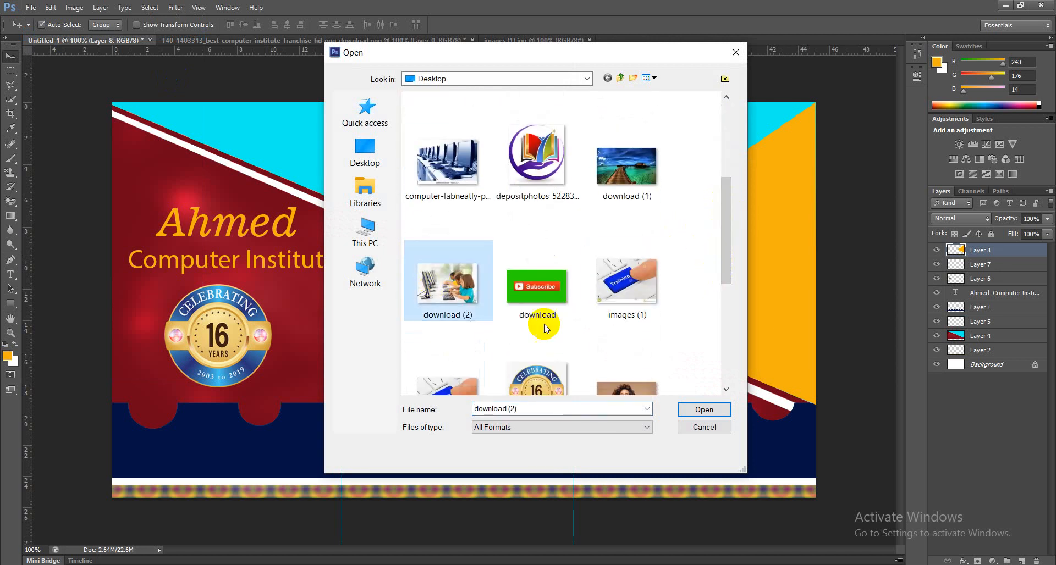
pyautogui.click(683, 410)
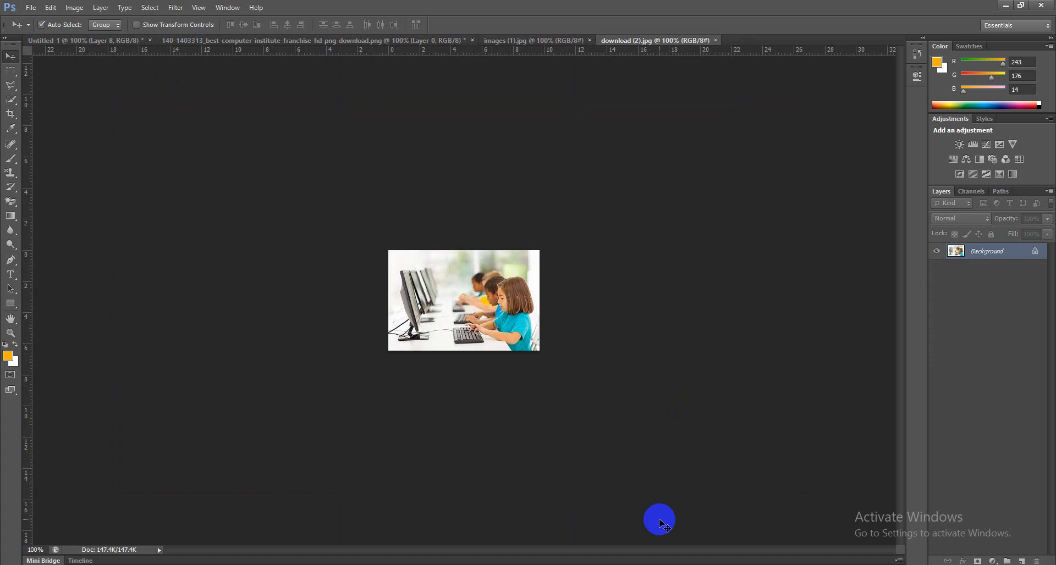
# - Copy the whole classroom photo into Untitled-1 and place it over the orange triangle
pyautogui.hotkey('ctrl', 'a')
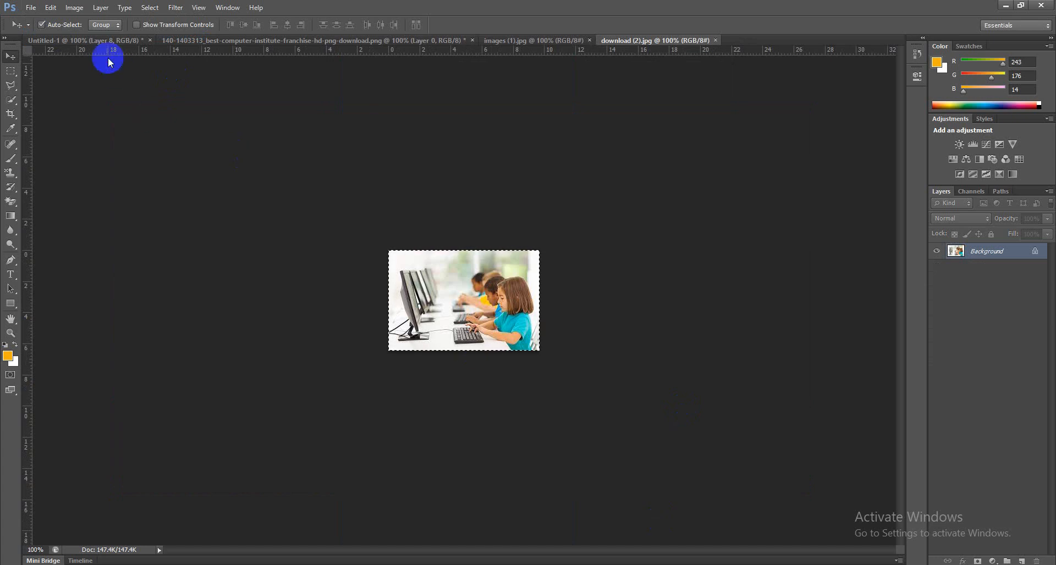
pyautogui.click(105, 40)
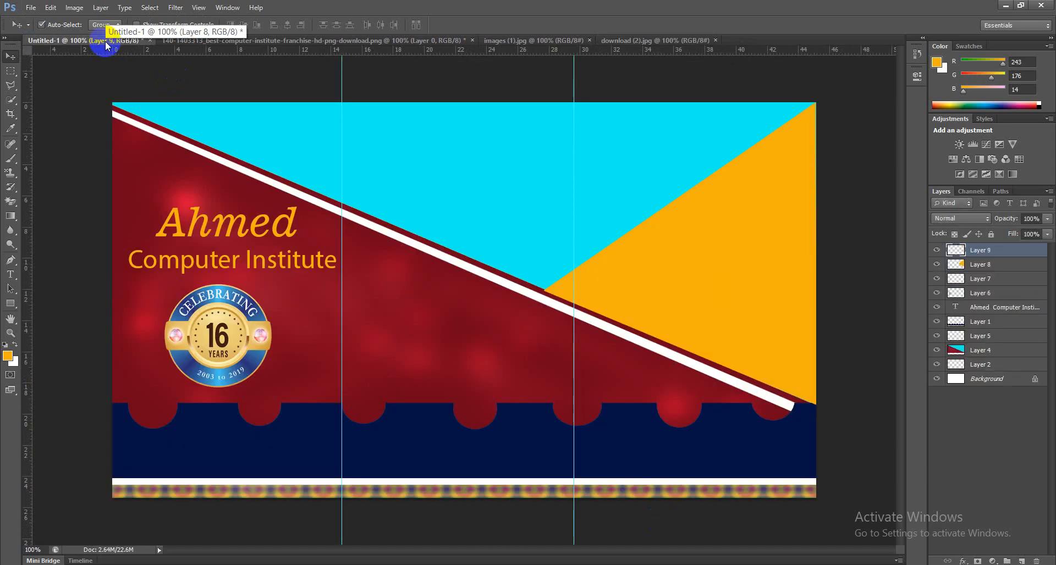
pyautogui.hotkey('ctrl', 'v')
pyautogui.moveTo(465, 291); pyautogui.dragTo(681, 262)
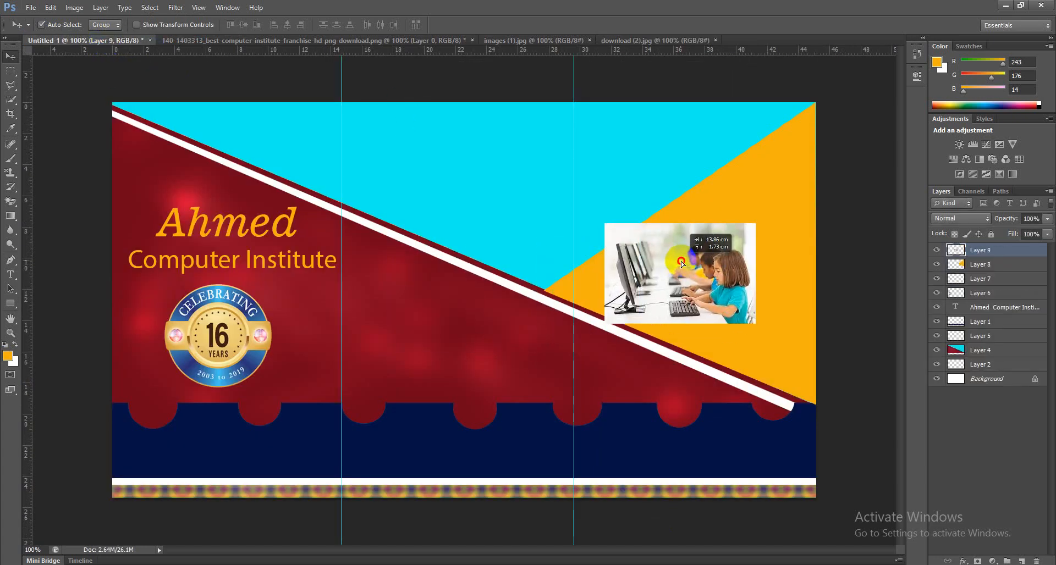
# - Enlarge the pasted photo to about 201% width and stretch it downward until it covers most of the orange triangle
pyautogui.hotkey('ctrl', 't')
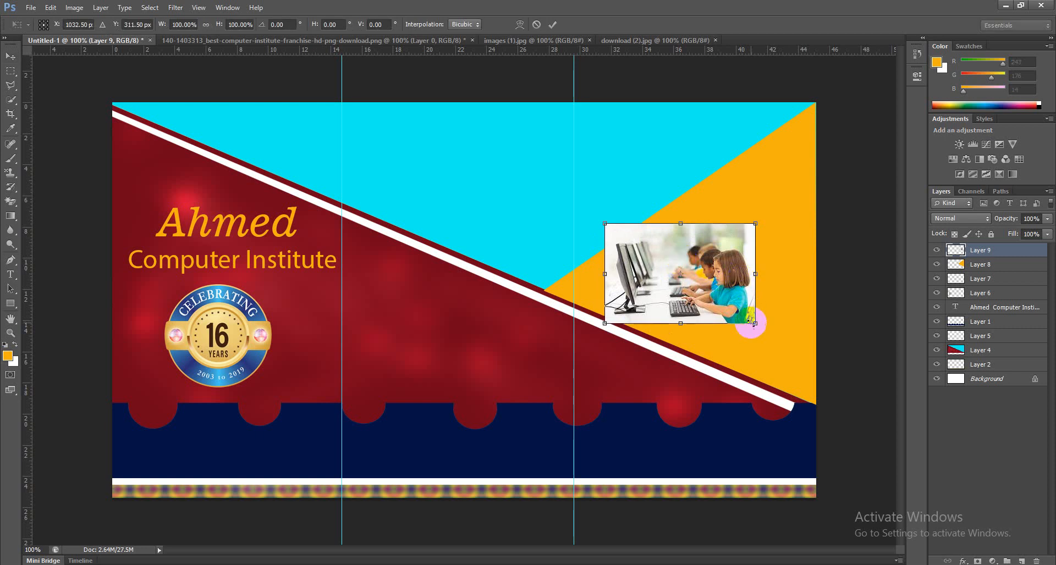
pyautogui.moveTo(754, 323); pyautogui.dragTo(895, 416)
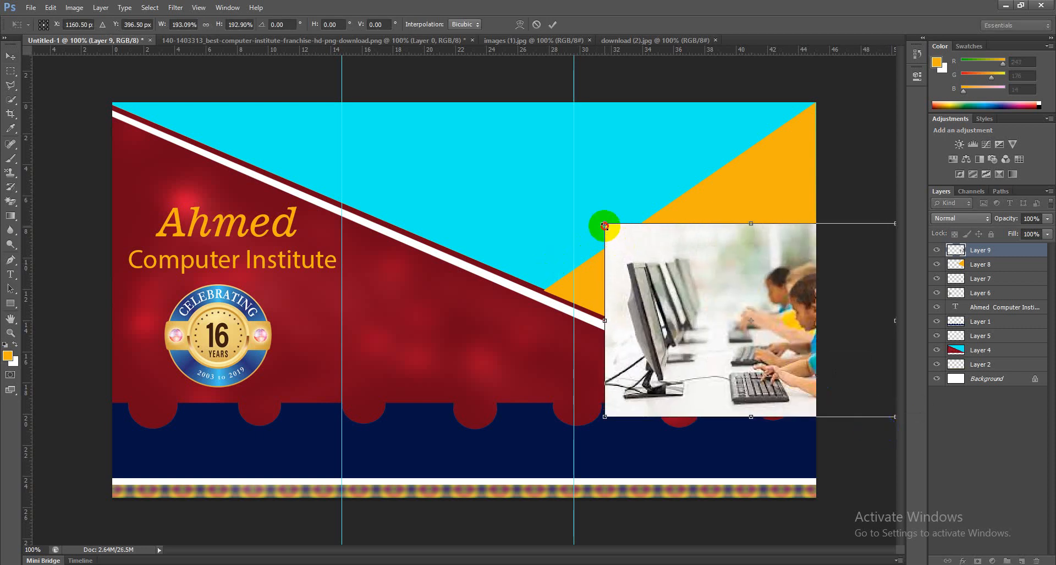
pyautogui.moveTo(605, 226); pyautogui.dragTo(533, 167)
pyautogui.moveTo(631, 254); pyautogui.dragTo(624, 200)
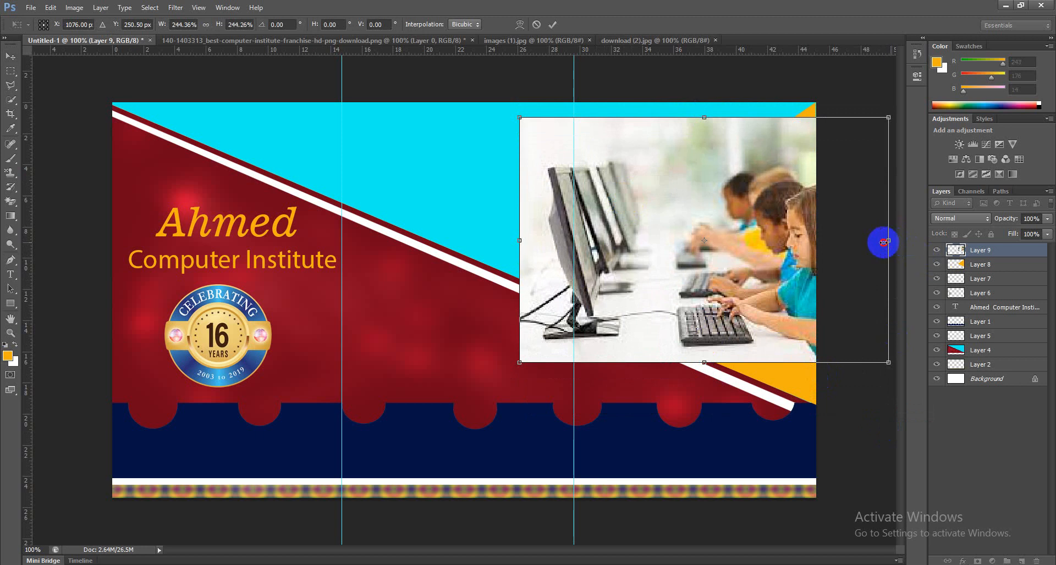
pyautogui.moveTo(883, 242); pyautogui.dragTo(823, 240)
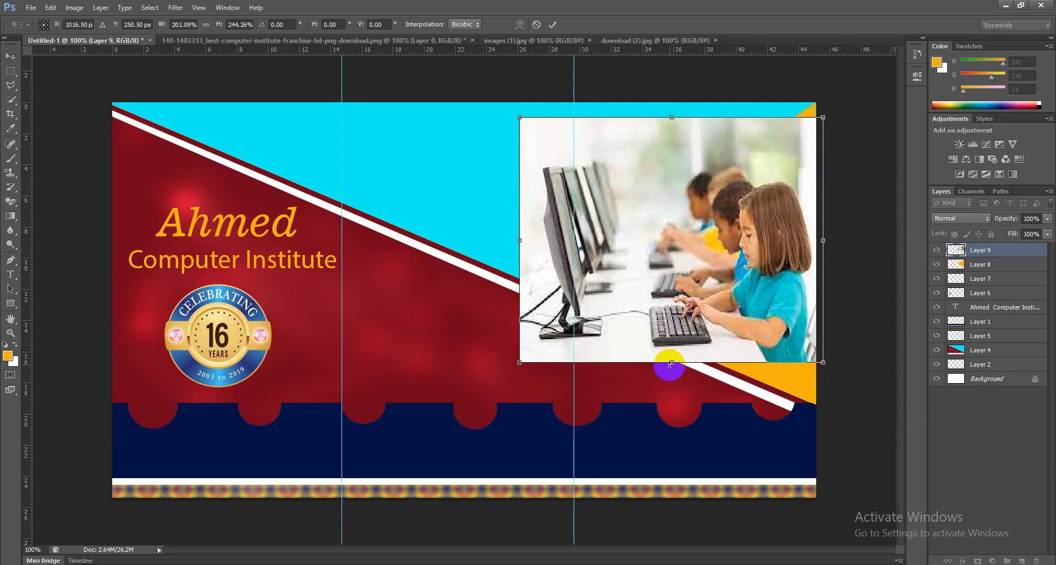
pyautogui.moveTo(669, 364); pyautogui.dragTo(679, 420)
pyautogui.press('Return')
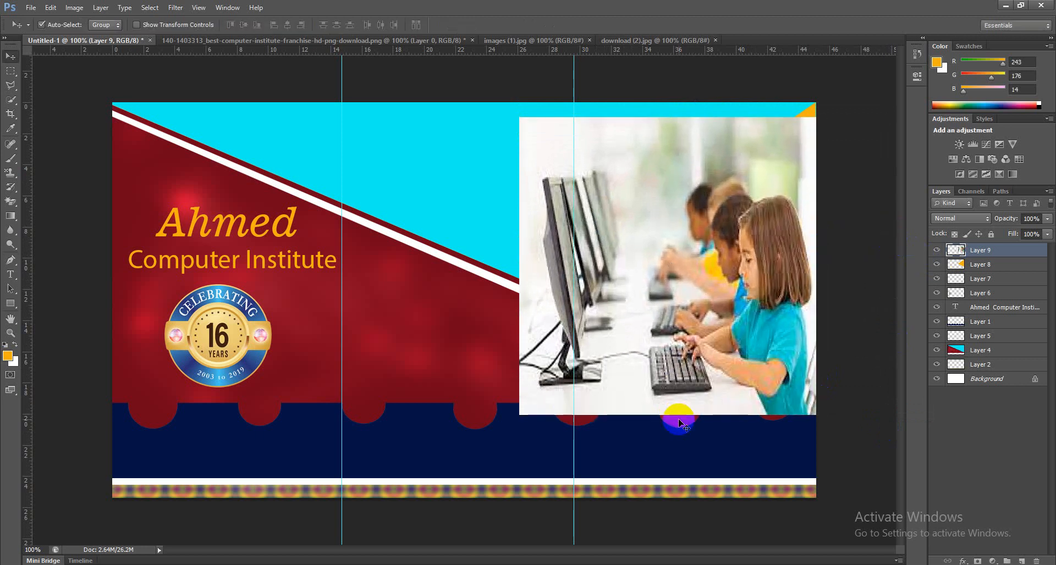
# - Create a clipping mask that confines the photo to the orange triangle, and shift the photo slightly up and right
pyautogui.click(100, 8)
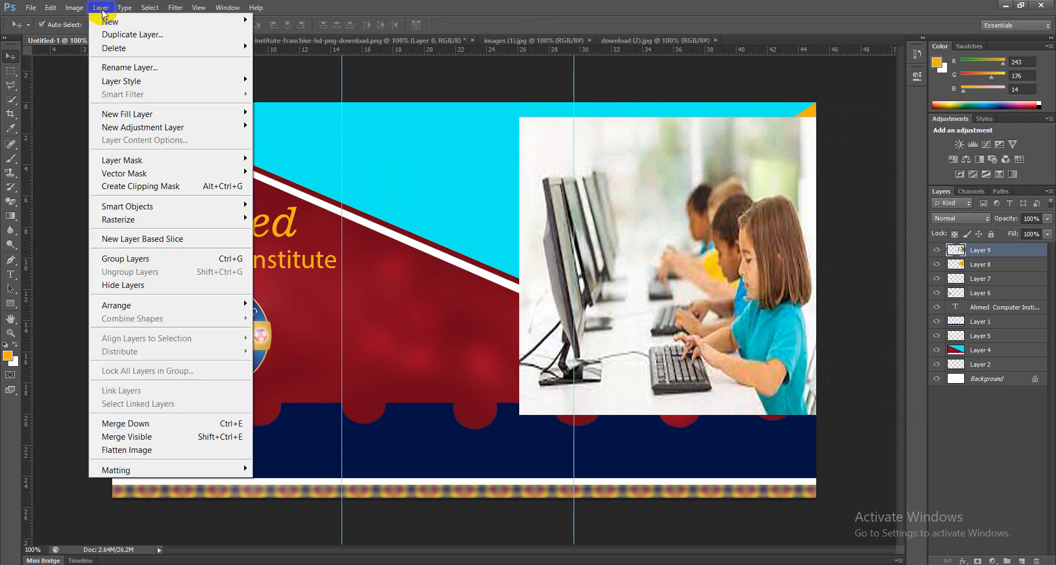
pyautogui.click(142, 187)
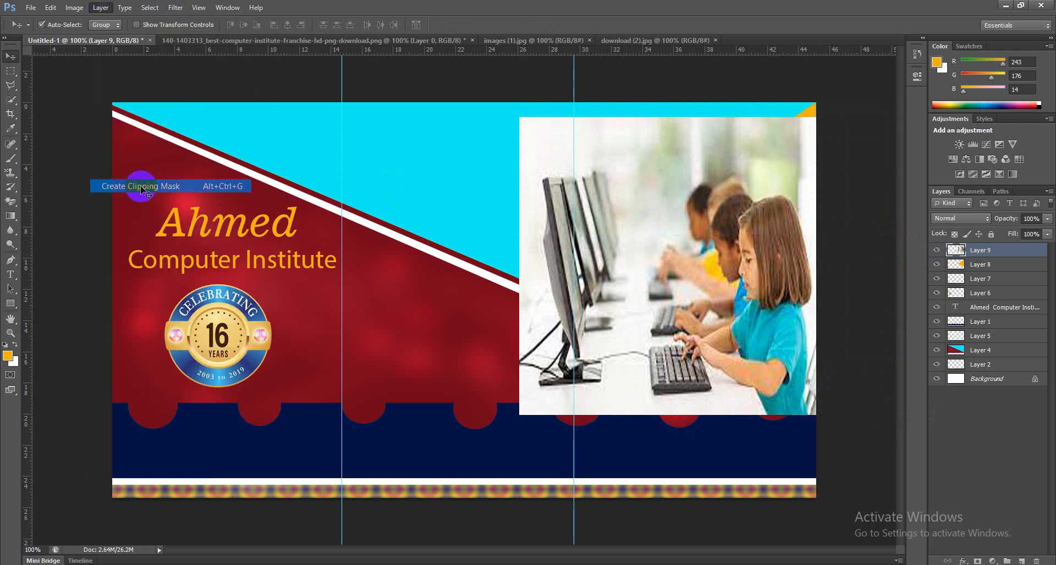
pyautogui.moveTo(704, 288); pyautogui.dragTo(714, 274)
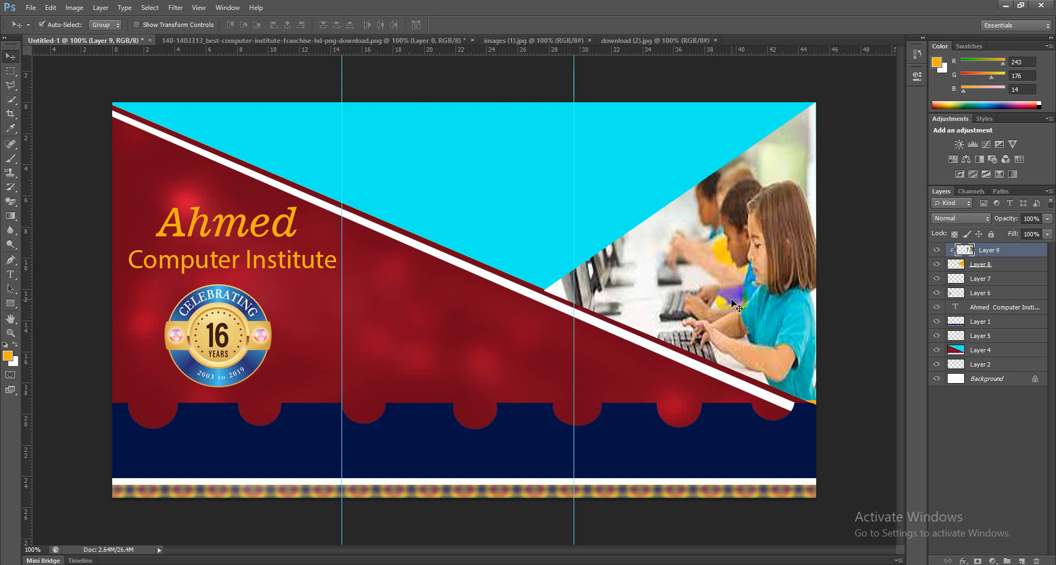
# - Distort the triangle on Layer 8 by nudging its two lower bounding corners slightly upward
pyautogui.click(937, 264)
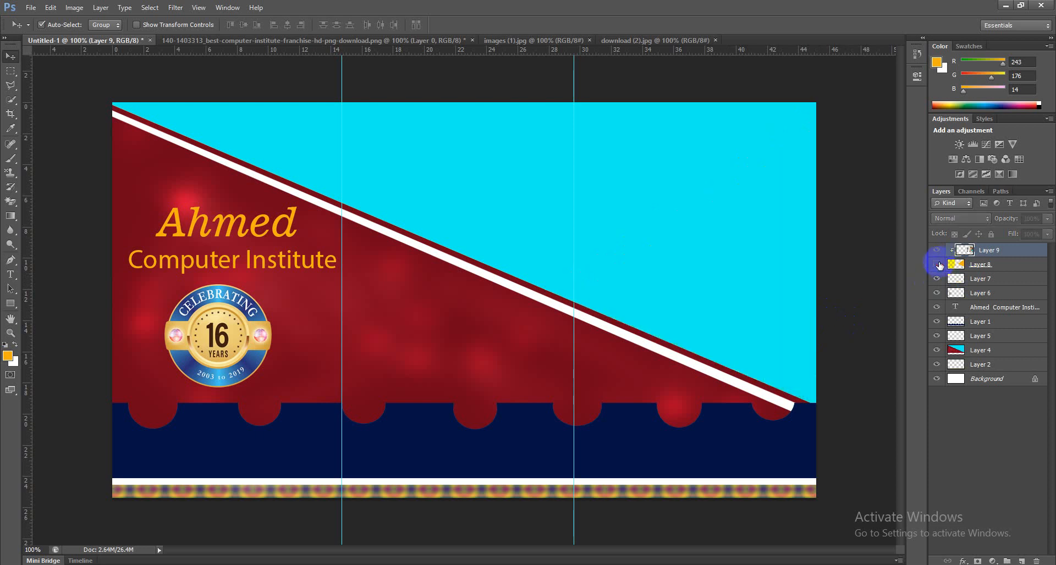
pyautogui.click(937, 264)
pyautogui.click(987, 278)
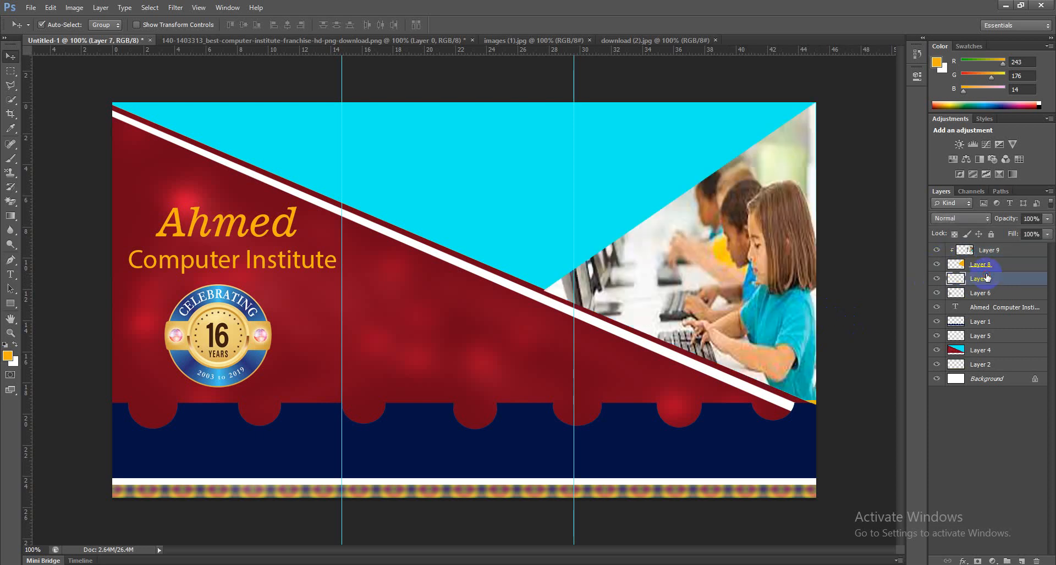
pyautogui.click(987, 268)
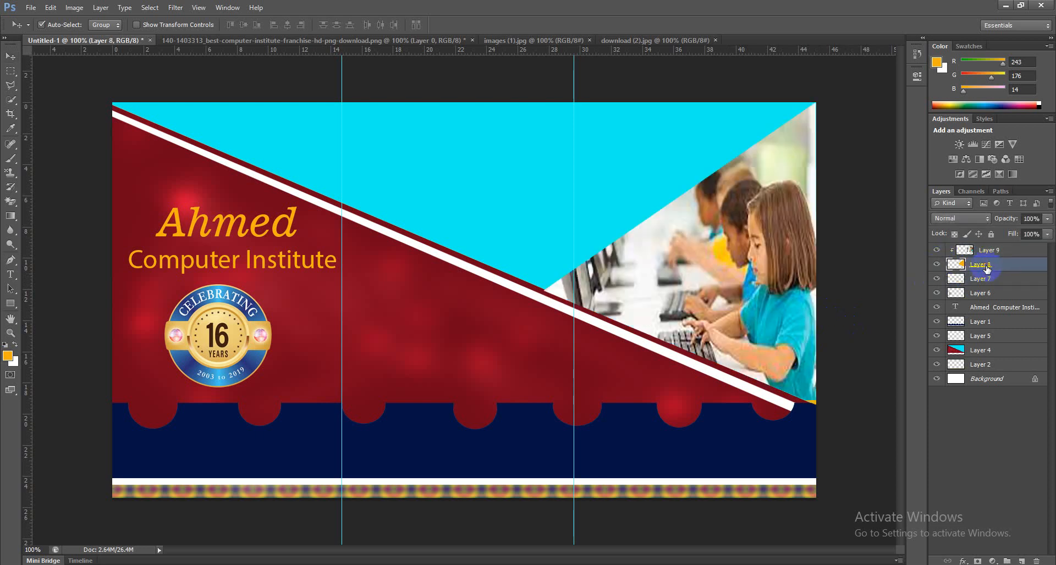
pyautogui.hotkey('ctrl', 't')
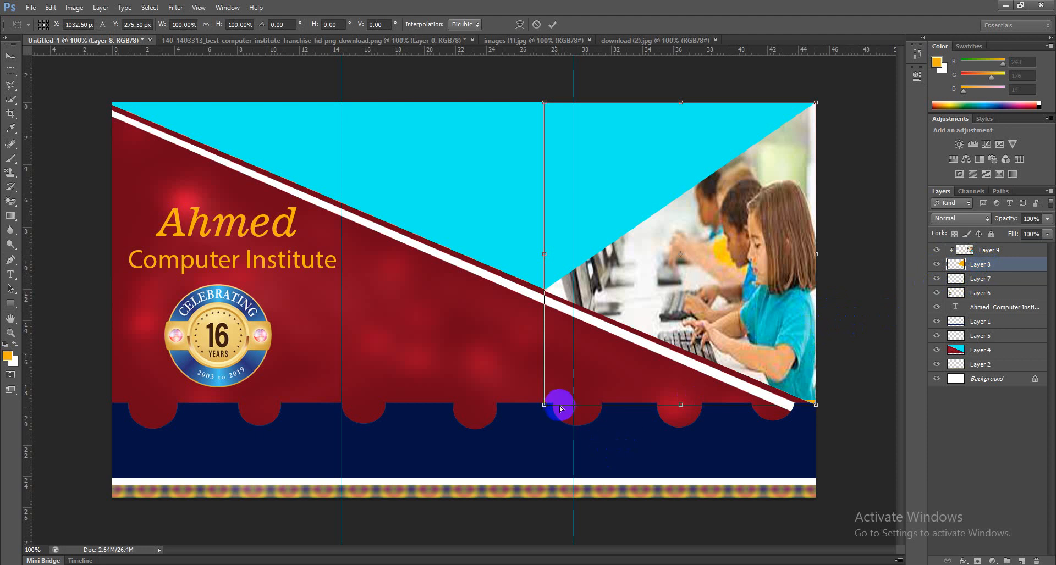
pyautogui.moveTo(544, 406); pyautogui.dragTo(547, 406)
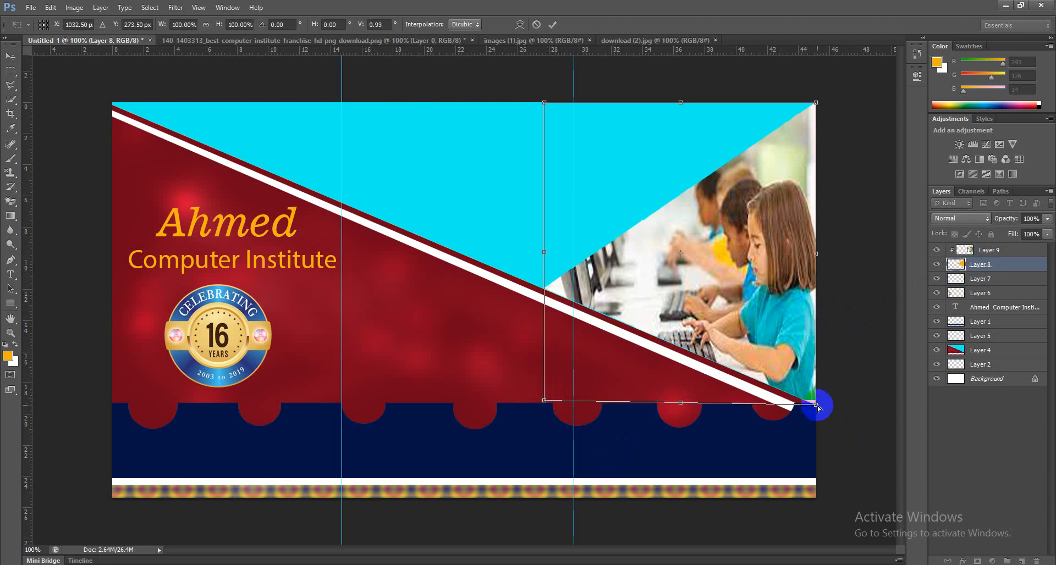
pyautogui.moveTo(817, 407); pyautogui.dragTo(818, 405)
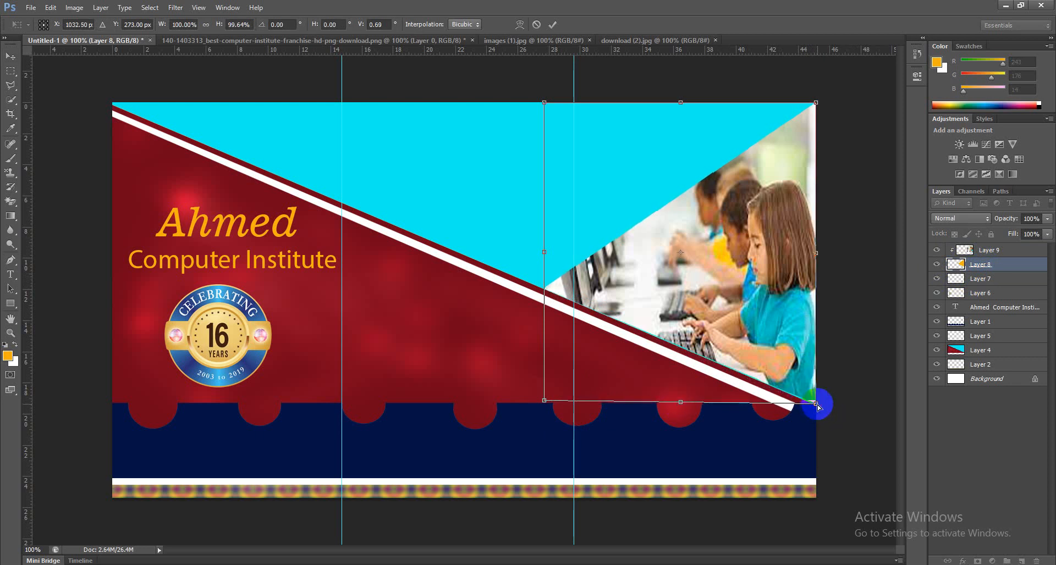
pyautogui.press('Return')
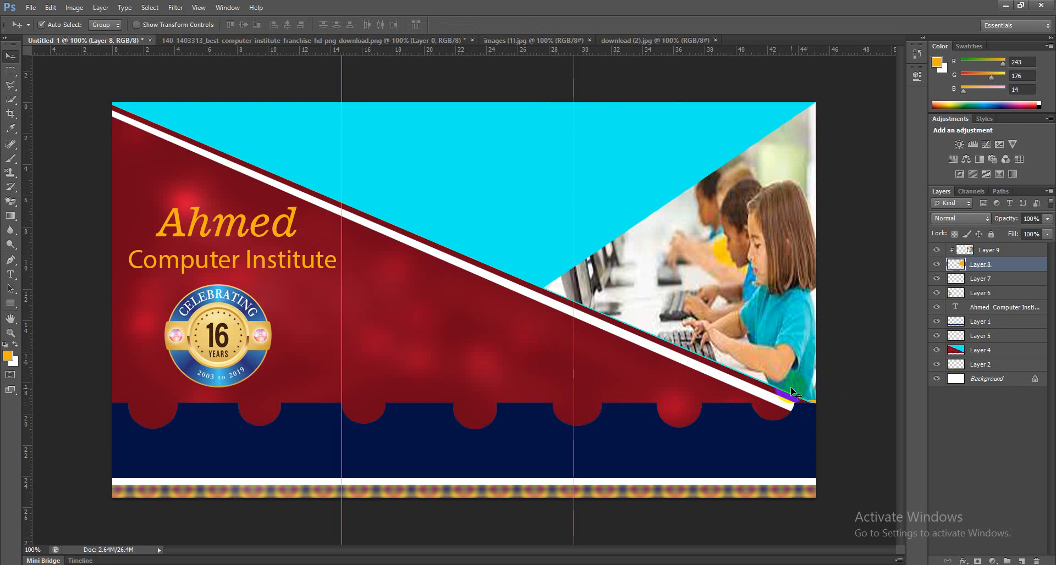
# - Start a vertical text line above Layer 9 near the banner's upper-left corner and set its colour to efeade
pyautogui.click(782, 356)
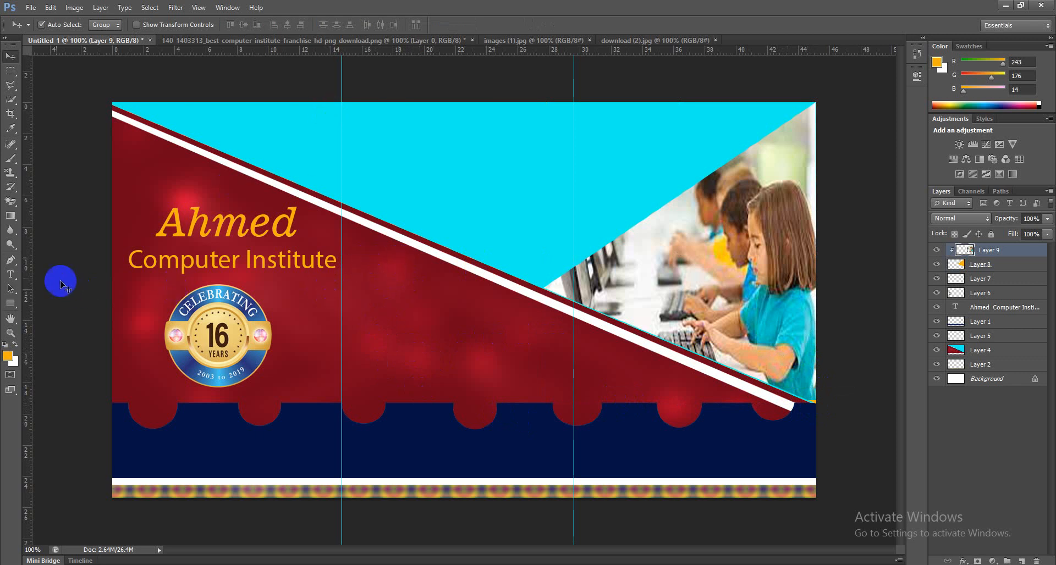
pyautogui.click(12, 273)
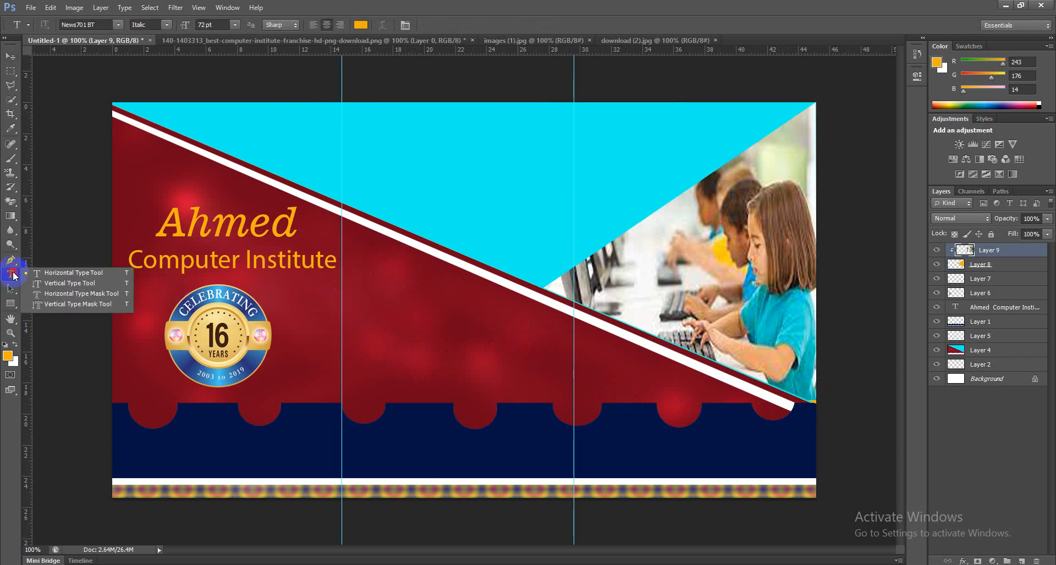
pyautogui.click(52, 272)
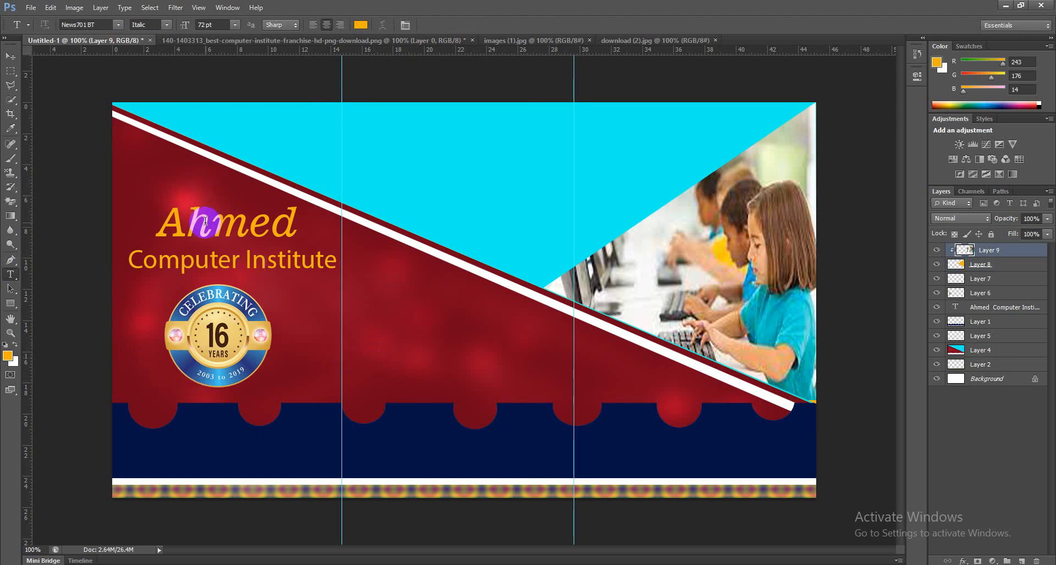
pyautogui.rightClick(13, 274)
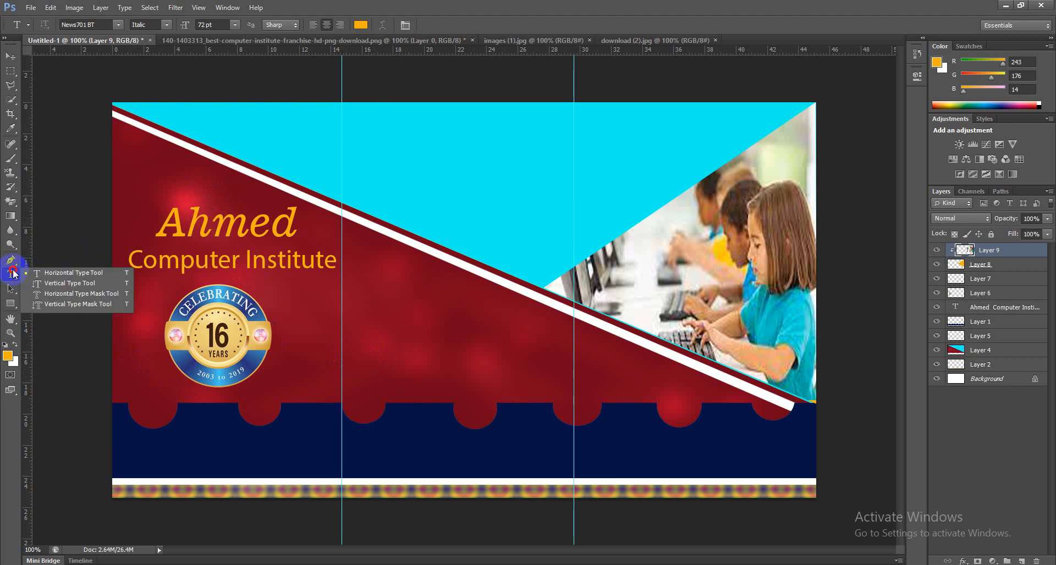
pyautogui.click(44, 283)
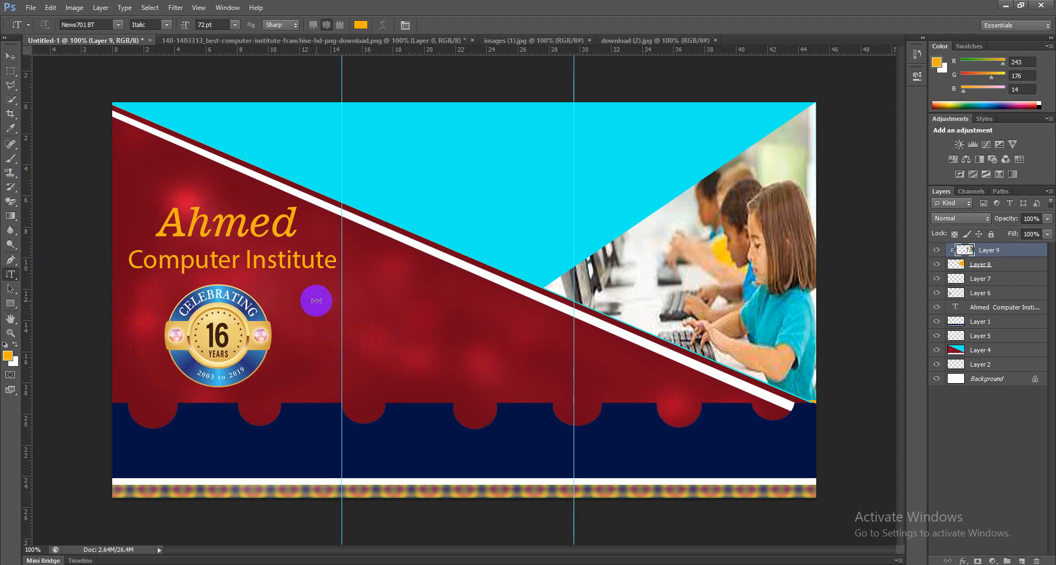
pyautogui.click(142, 118)
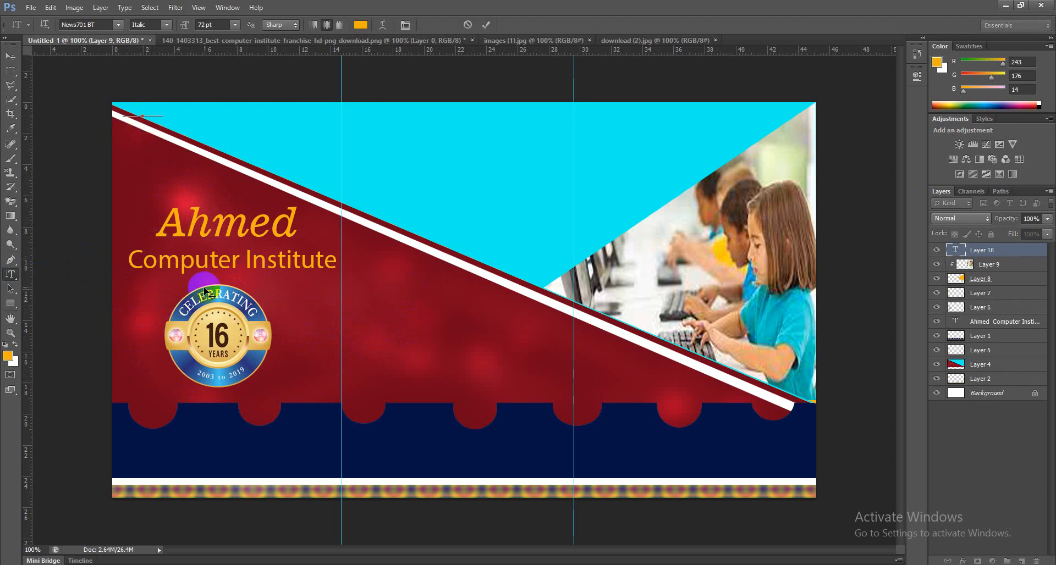
pyautogui.click(7, 356)
pyautogui.click(389, 164)
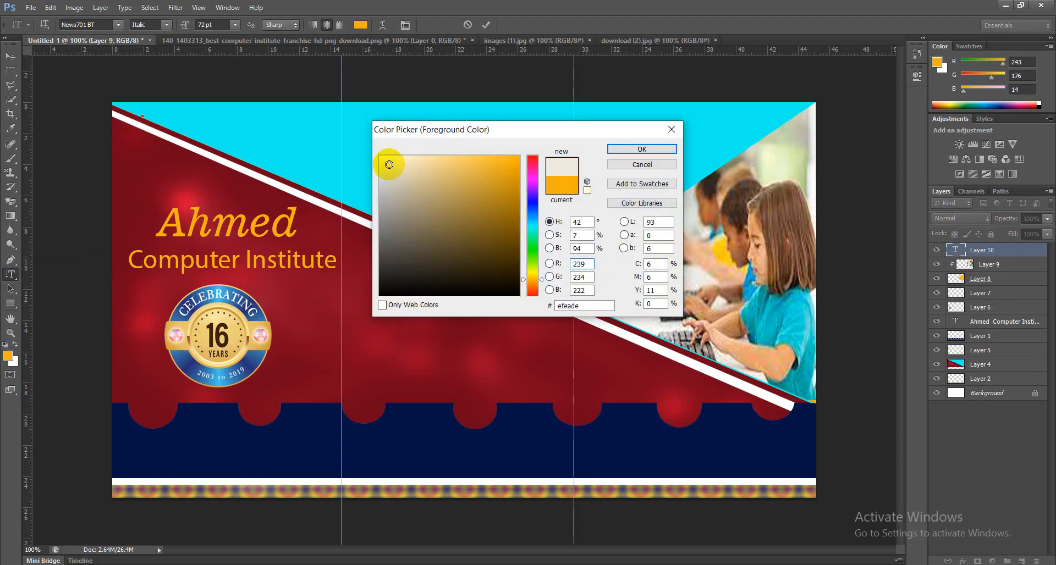
pyautogui.click(616, 150)
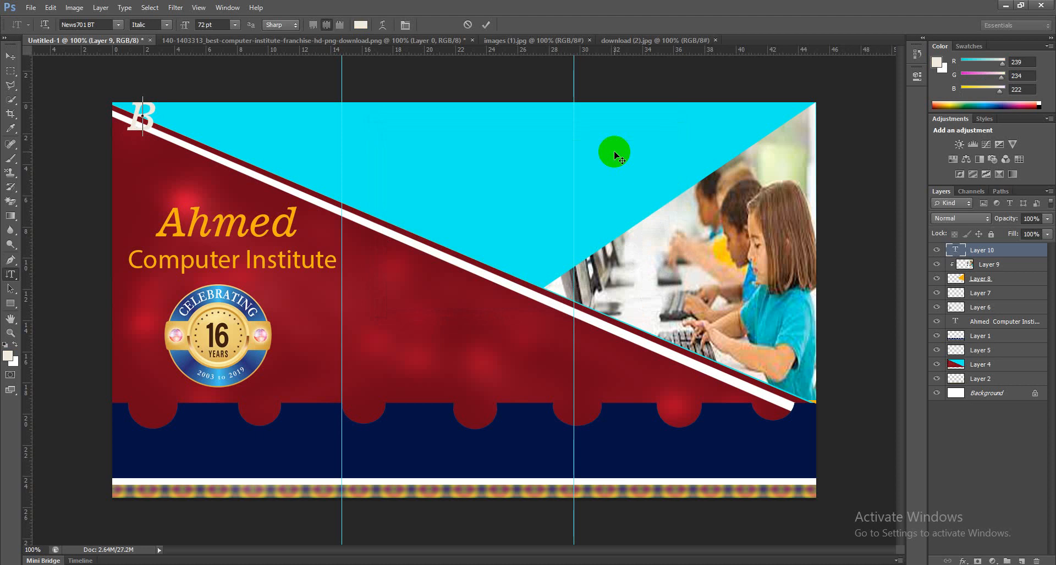
# - Enter the vertical slogan "Bright your future" and commit the text
pyautogui.write('right')
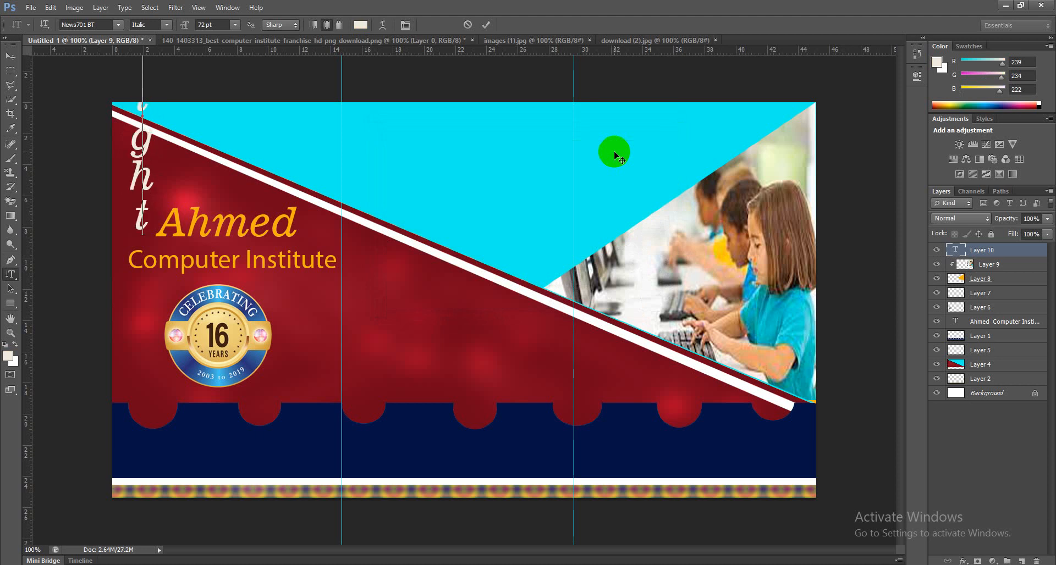
pyautogui.write(' you')
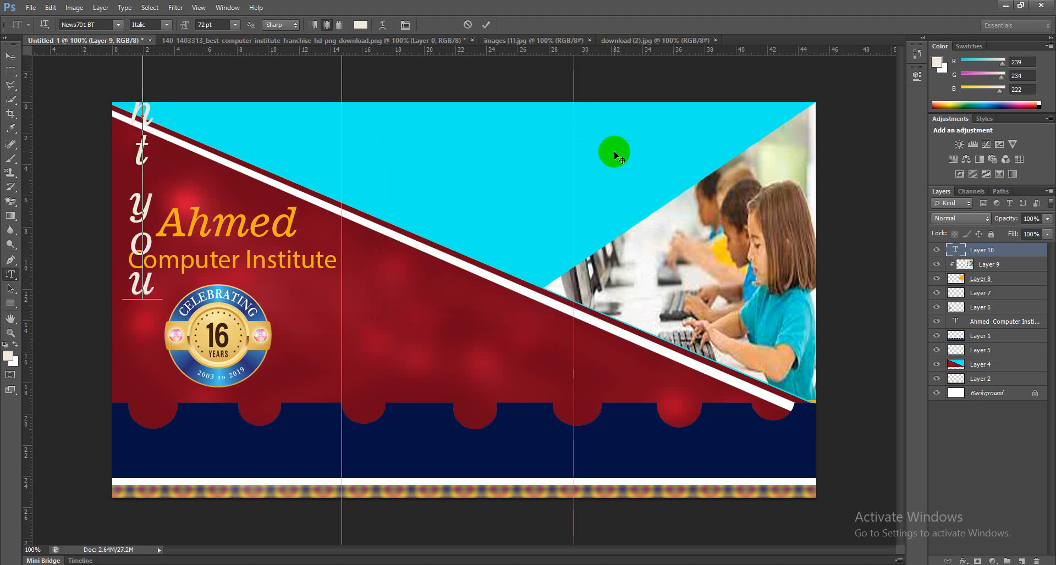
pyautogui.write('r fu')
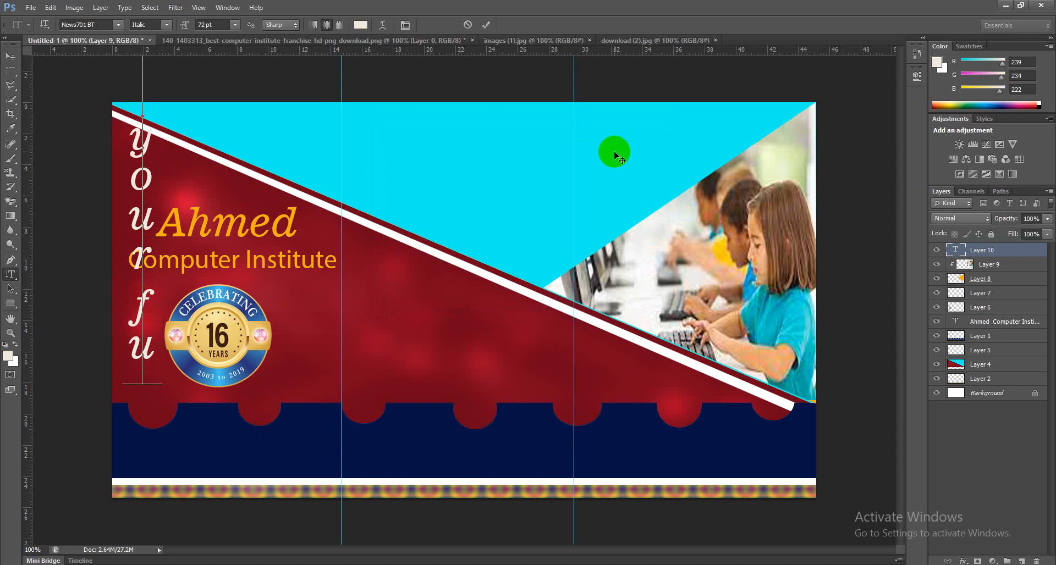
pyautogui.write('ture')
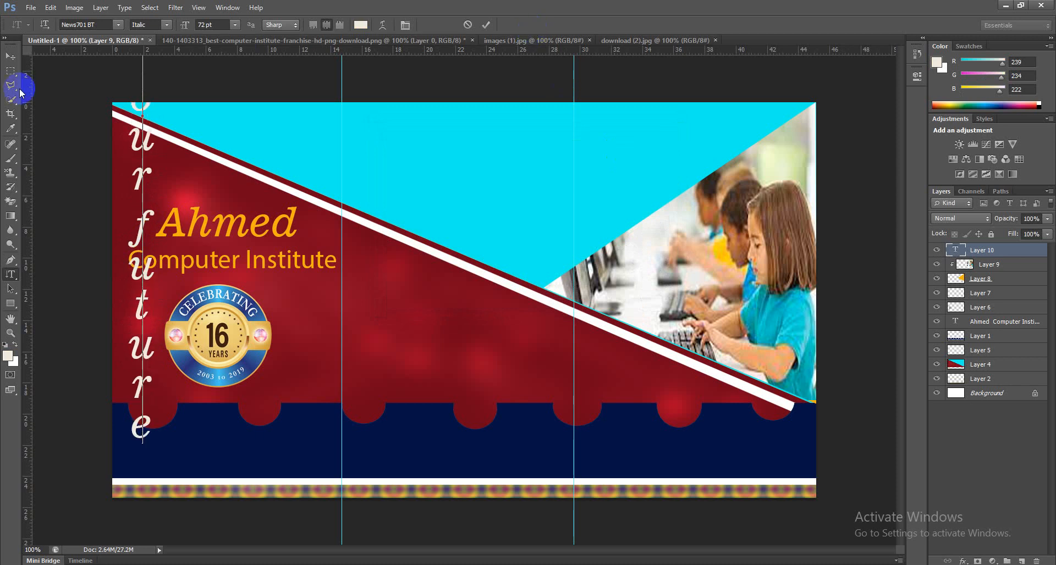
pyautogui.click(7, 57)
# - Scale the vertical slogan to about 67% width and 51% height, and place it along the banner's left edge below the white stripe
pyautogui.hotkey('ctrl', 't')
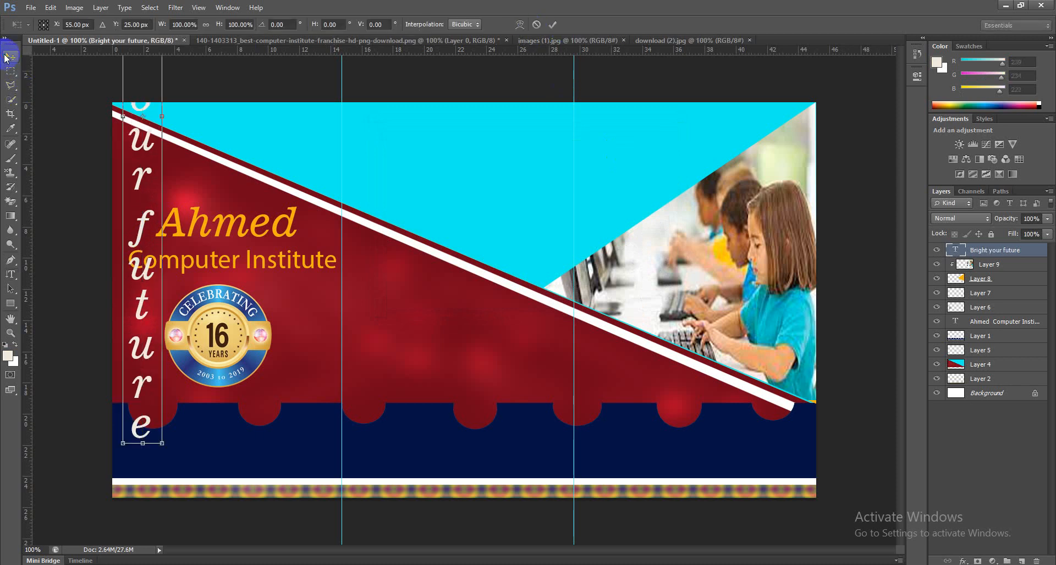
pyautogui.moveTo(141, 106); pyautogui.dragTo(136, 250)
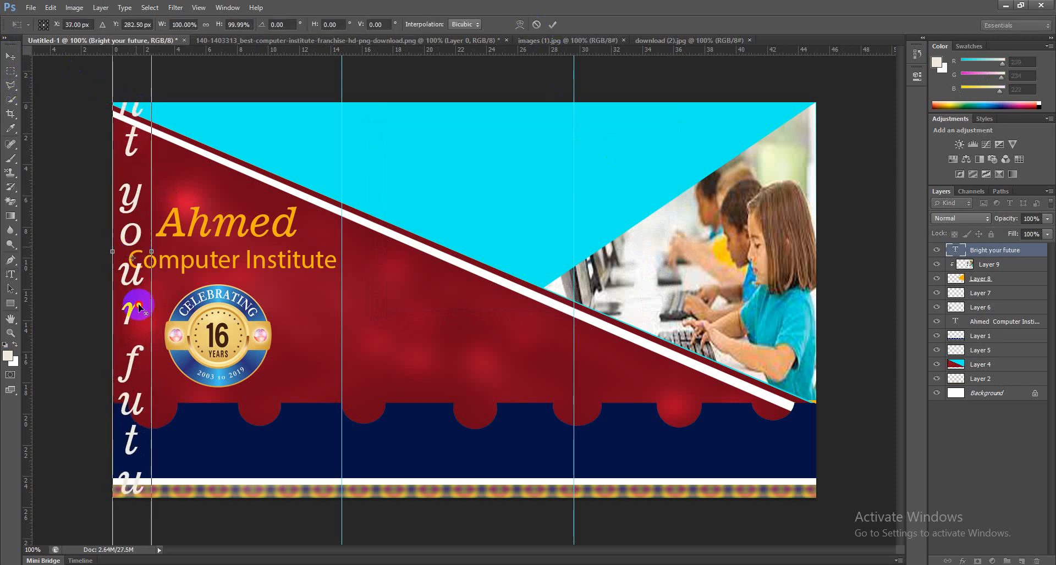
pyautogui.moveTo(132, 215); pyautogui.dragTo(138, 396)
pyautogui.moveTo(154, 155); pyautogui.dragTo(146, 310)
pyautogui.moveTo(137, 367); pyautogui.dragTo(131, 230)
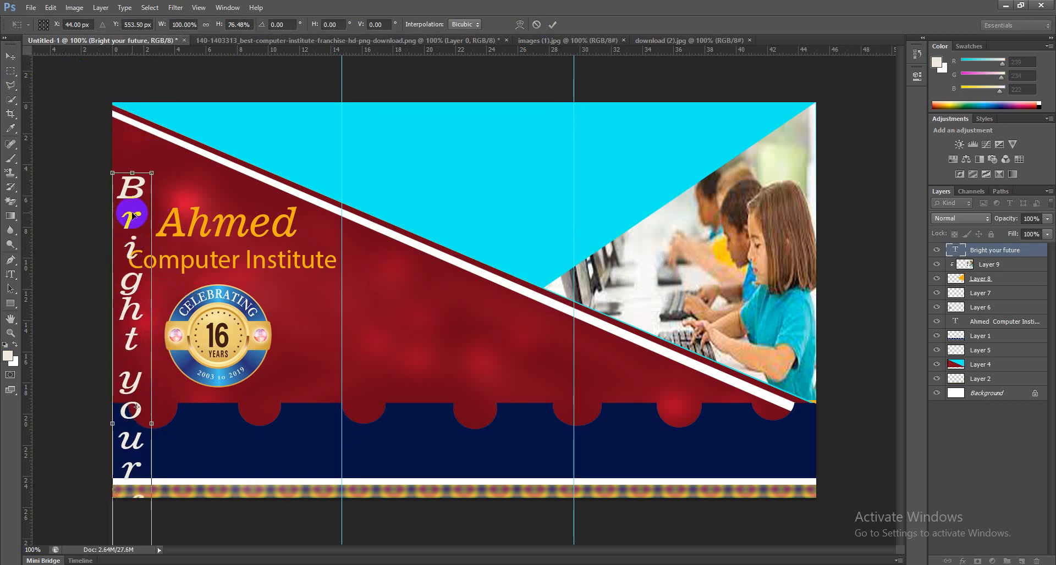
pyautogui.moveTo(151, 172); pyautogui.dragTo(144, 322)
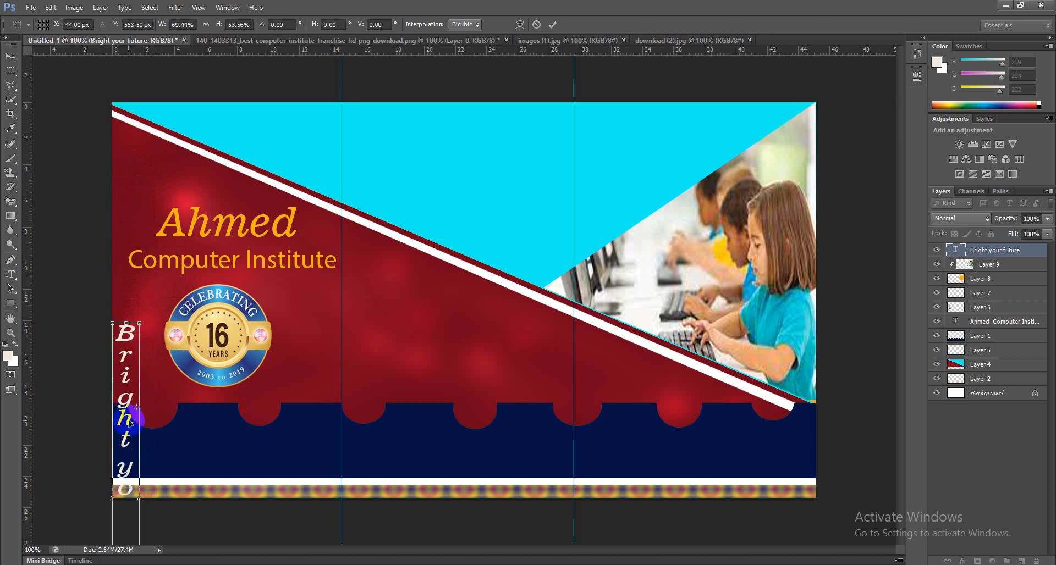
pyautogui.moveTo(132, 414); pyautogui.dragTo(136, 231)
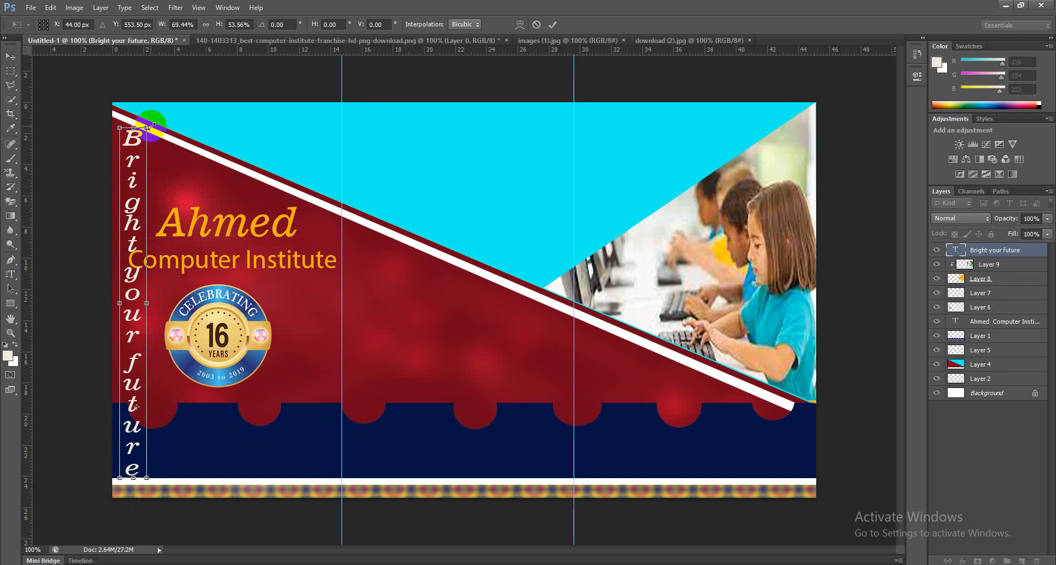
pyautogui.moveTo(147, 128); pyautogui.dragTo(147, 143)
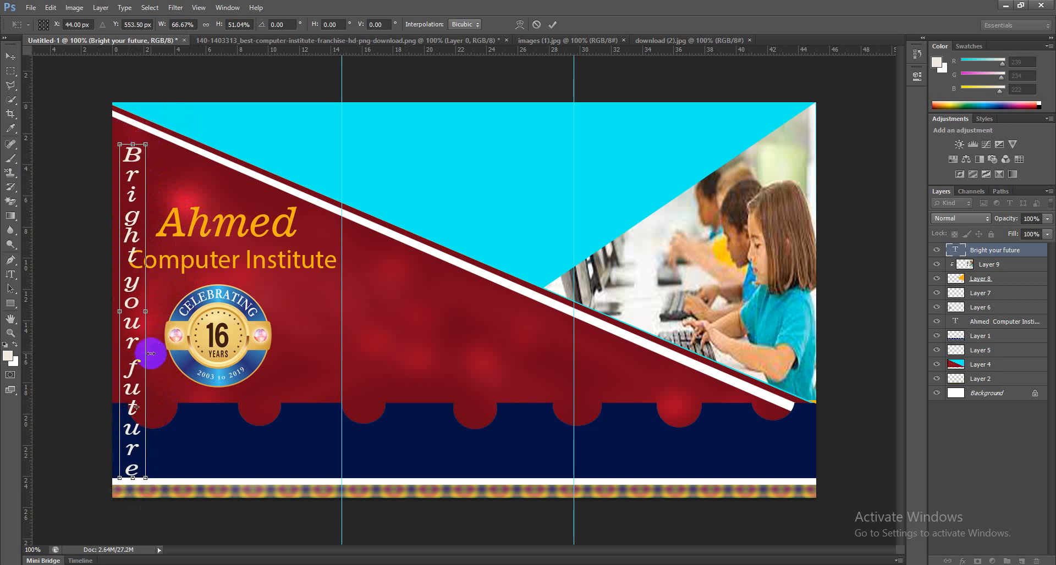
pyautogui.press('Return')
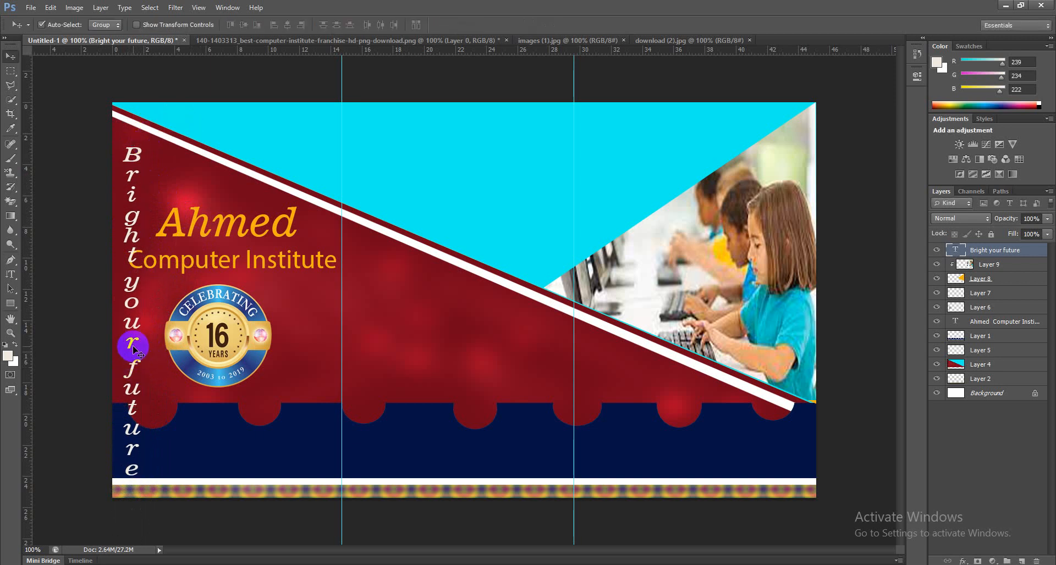
pyautogui.moveTo(134, 348)
pyautogui.mouseDown()
pyautogui.moveTo(132, 323)
pyautogui.moveTo(131, 333)
pyautogui.mouseUp()
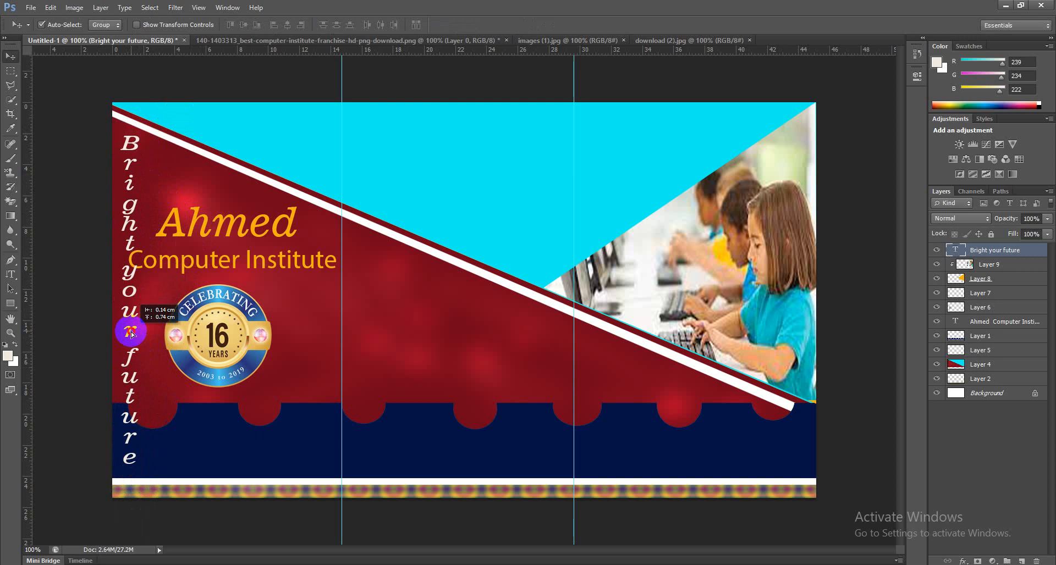
# - Shrink the institute name text slightly and shift it right and up so it clears the vertical slogan above the badge
pyautogui.click(206, 223)
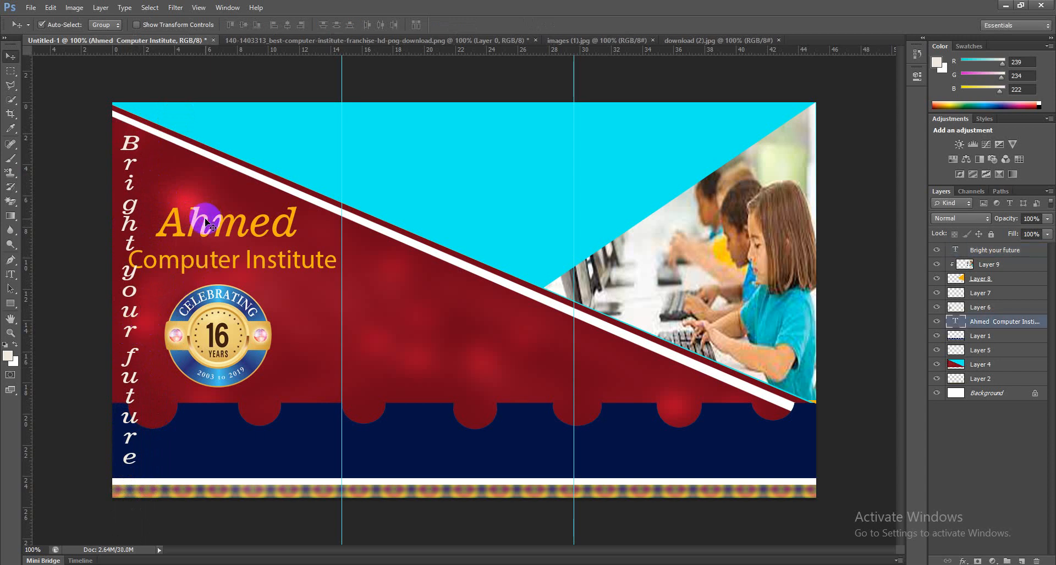
pyautogui.hotkey('ctrl', 't')
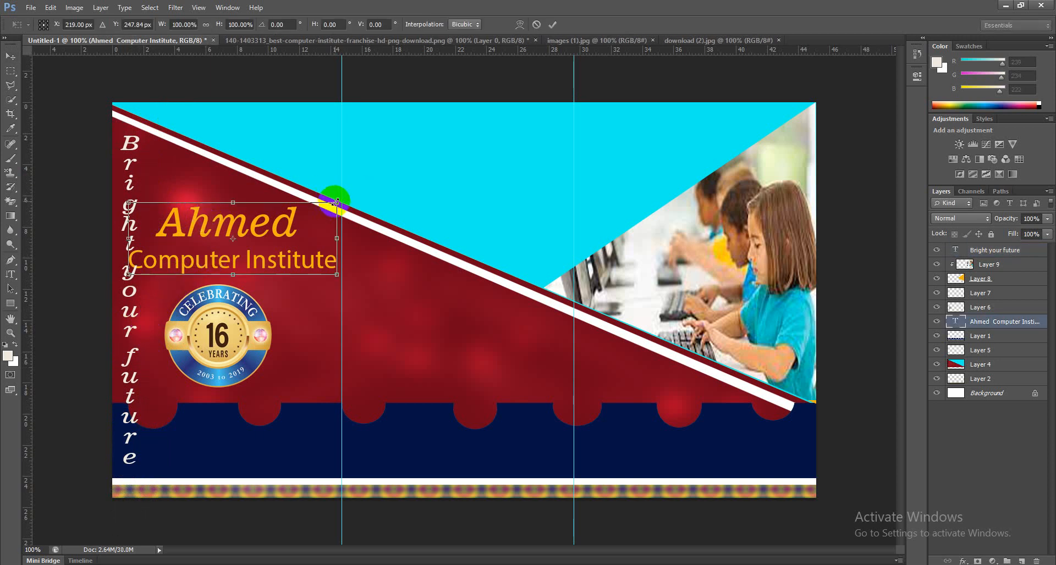
pyautogui.moveTo(340, 200); pyautogui.dragTo(308, 212)
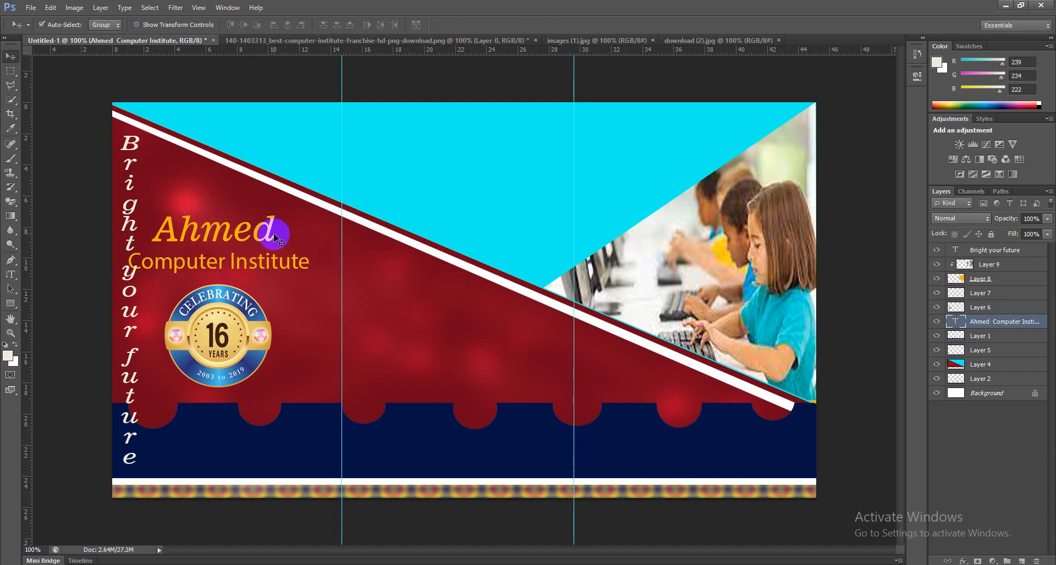
pyautogui.moveTo(266, 236); pyautogui.dragTo(285, 231)
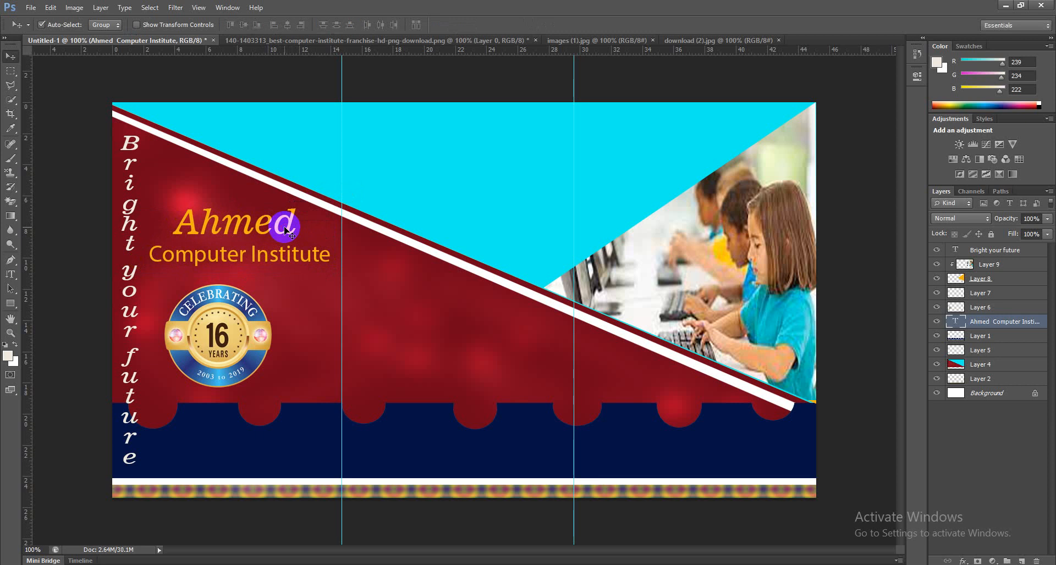
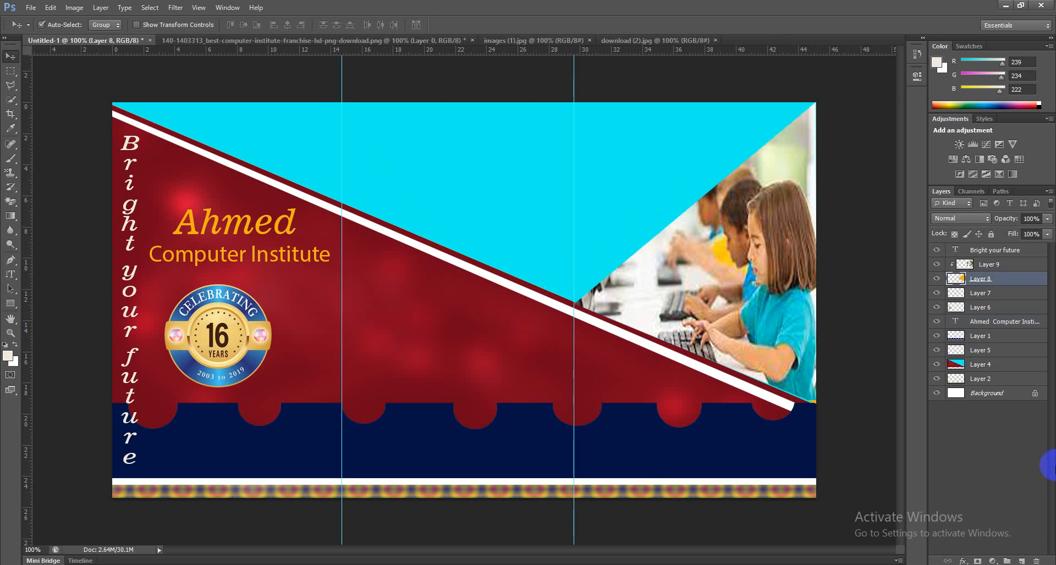
# - On a new layer above the slogan, outline a narrow V-shaped band along the cyan triangle's two lower edges, fill it with white, and deselect
pyautogui.click(1021, 251)
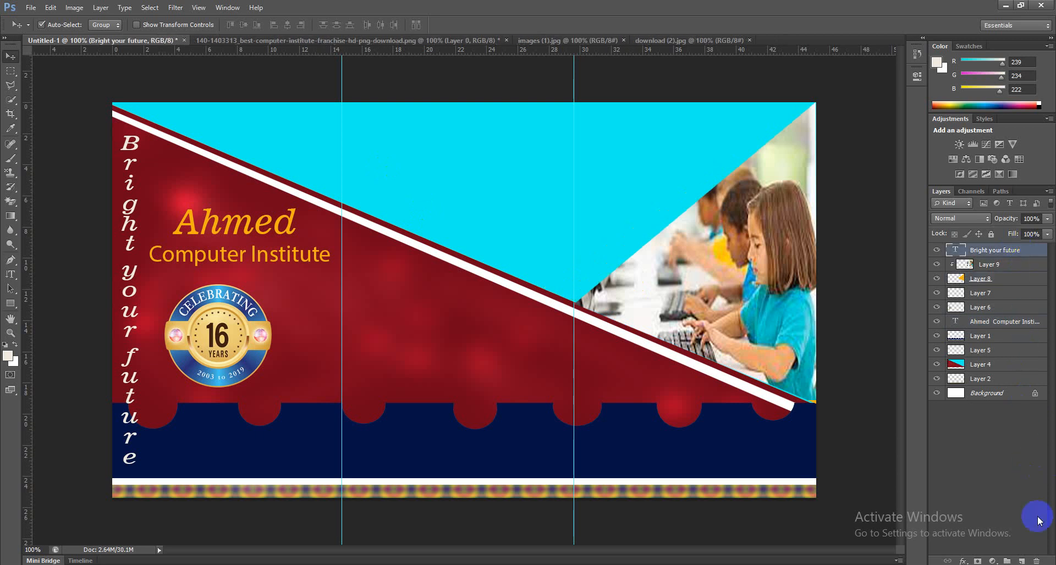
pyautogui.click(1021, 561)
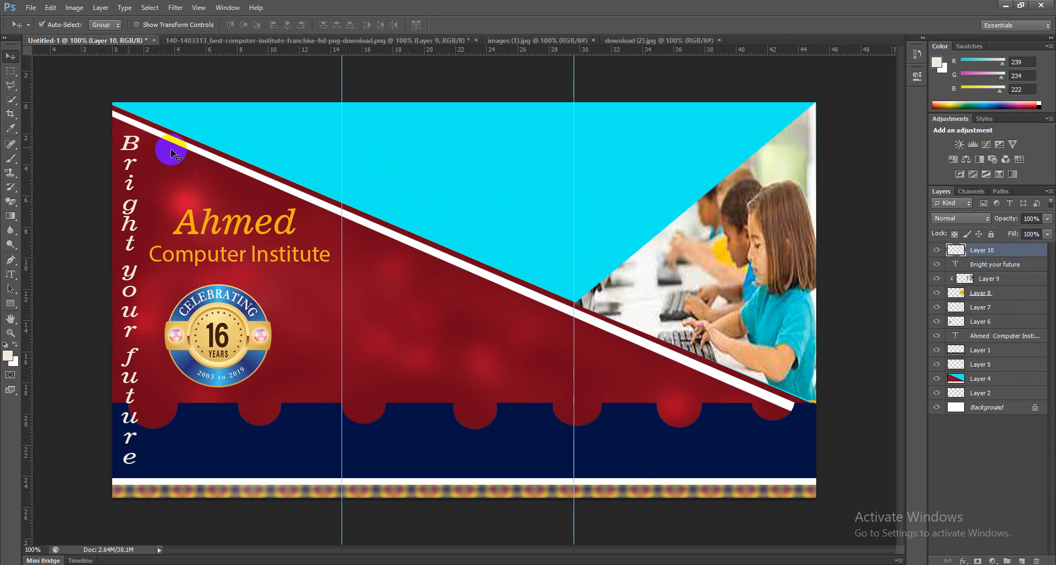
pyautogui.click(11, 85)
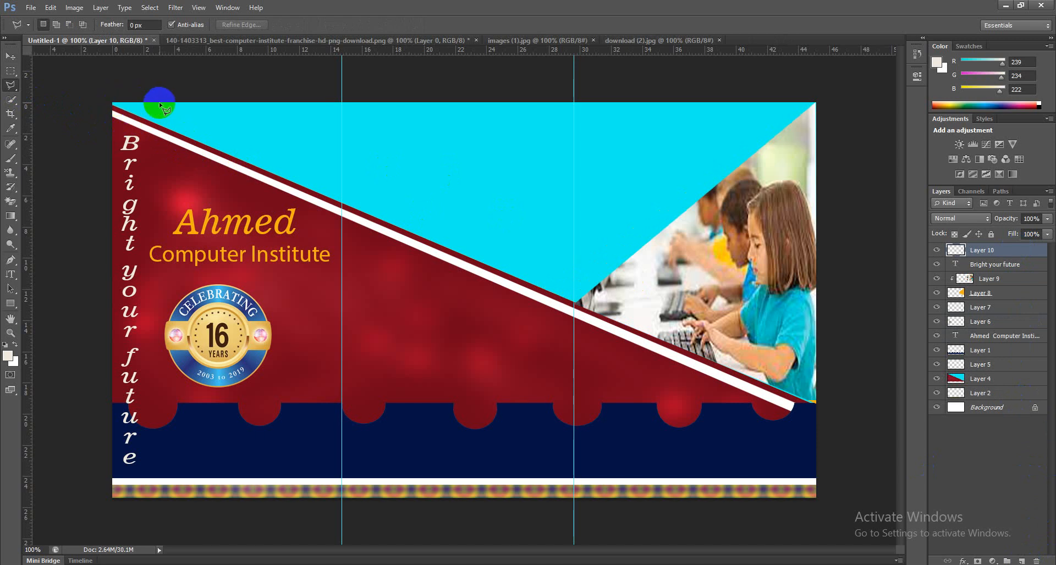
pyautogui.click(814, 103)
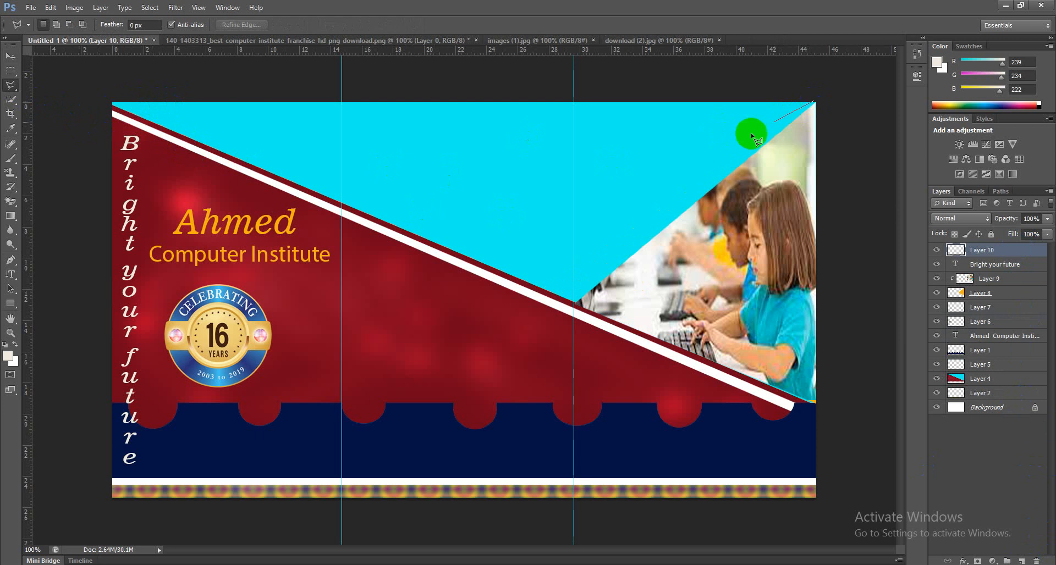
pyautogui.click(574, 303)
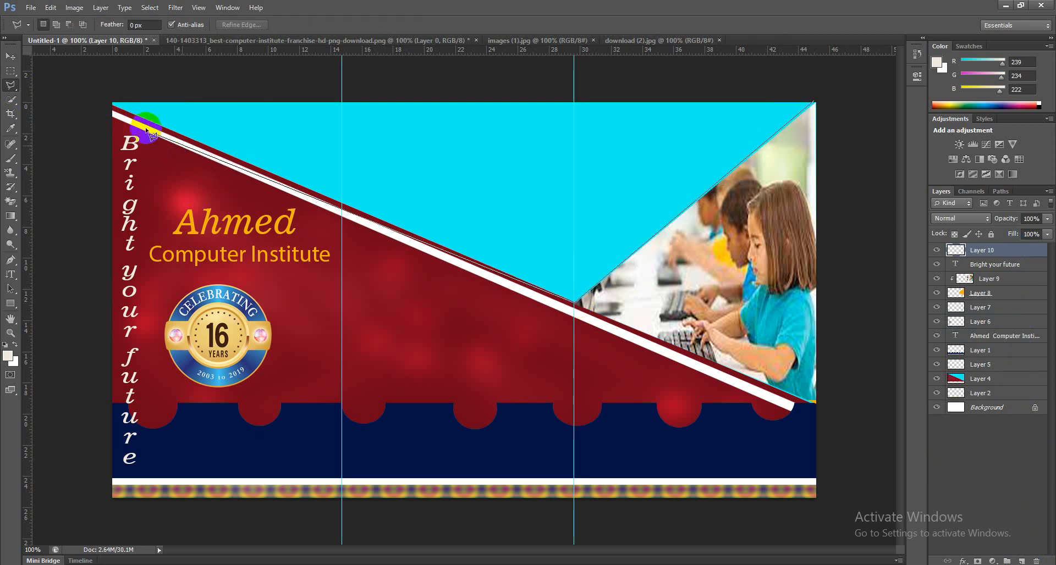
pyautogui.click(112, 105)
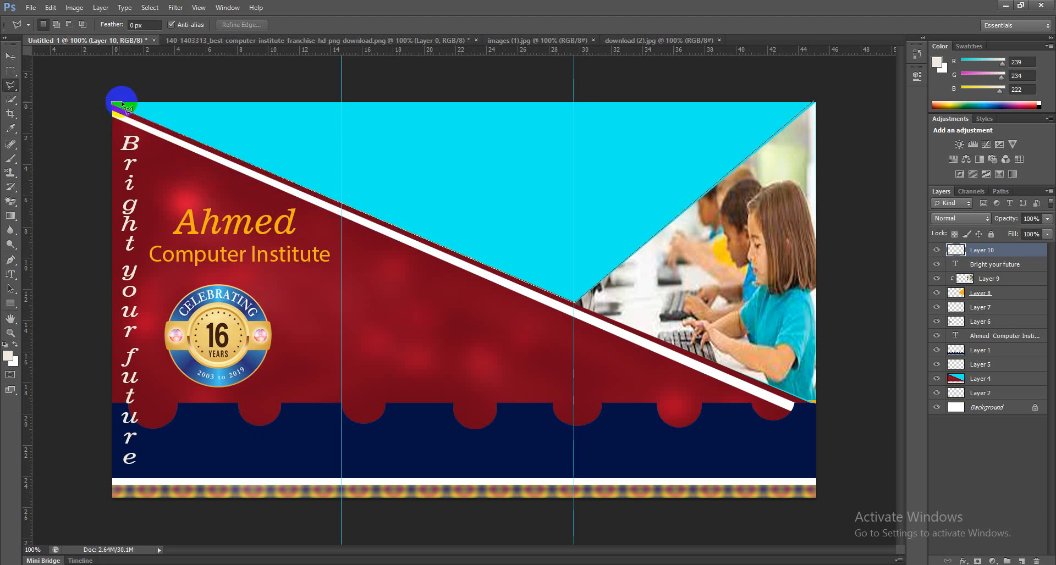
pyautogui.click(123, 104)
pyautogui.click(138, 105)
pyautogui.click(137, 105)
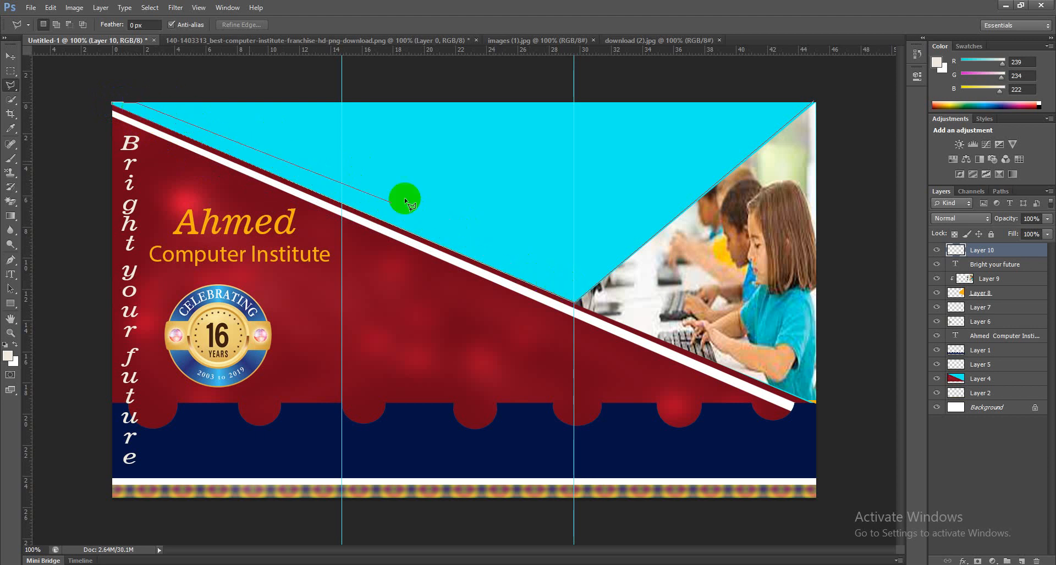
pyautogui.click(572, 291)
pyautogui.doubleClick(814, 104)
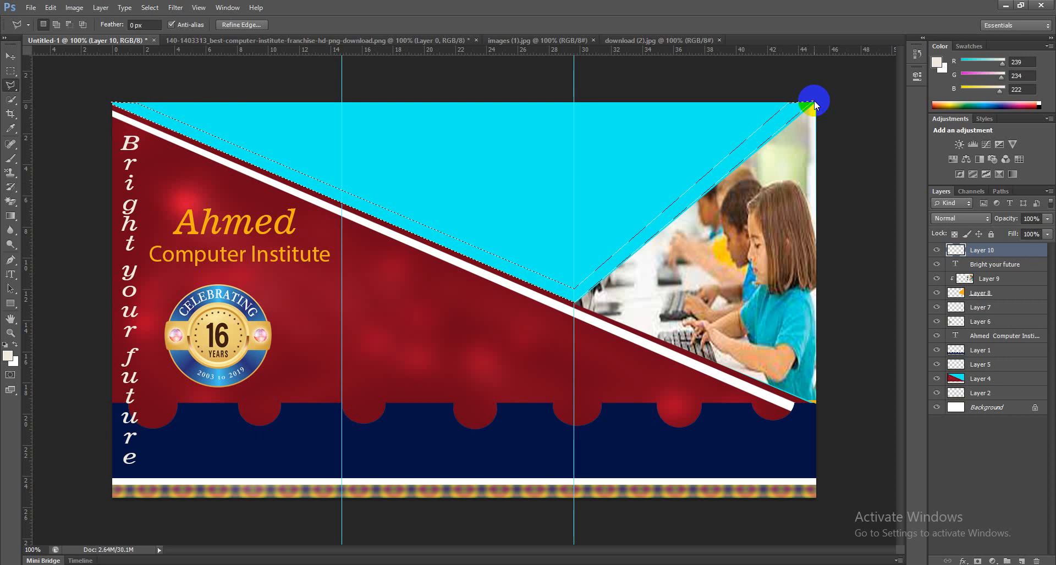
pyautogui.hotkey('alt', 'BackSpace')
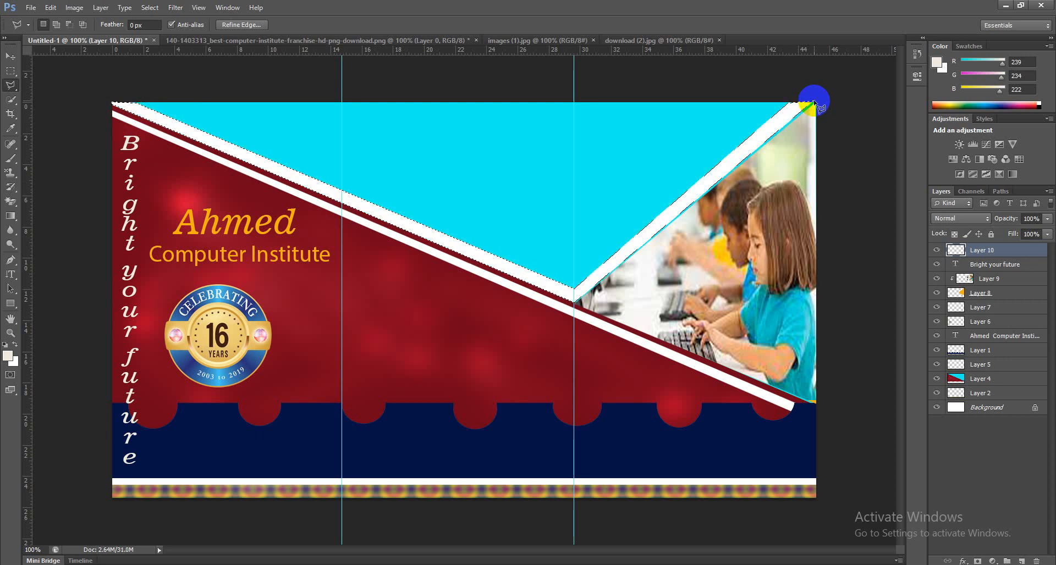
pyautogui.hotkey('ctrl', 'd')
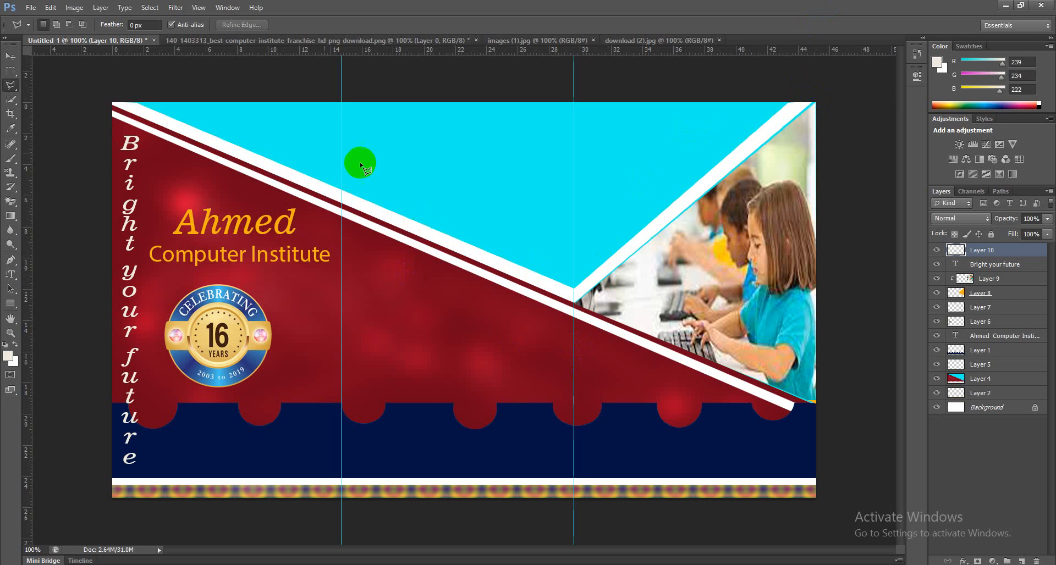
pyautogui.click(31, 8)
pyautogui.click(49, 36)
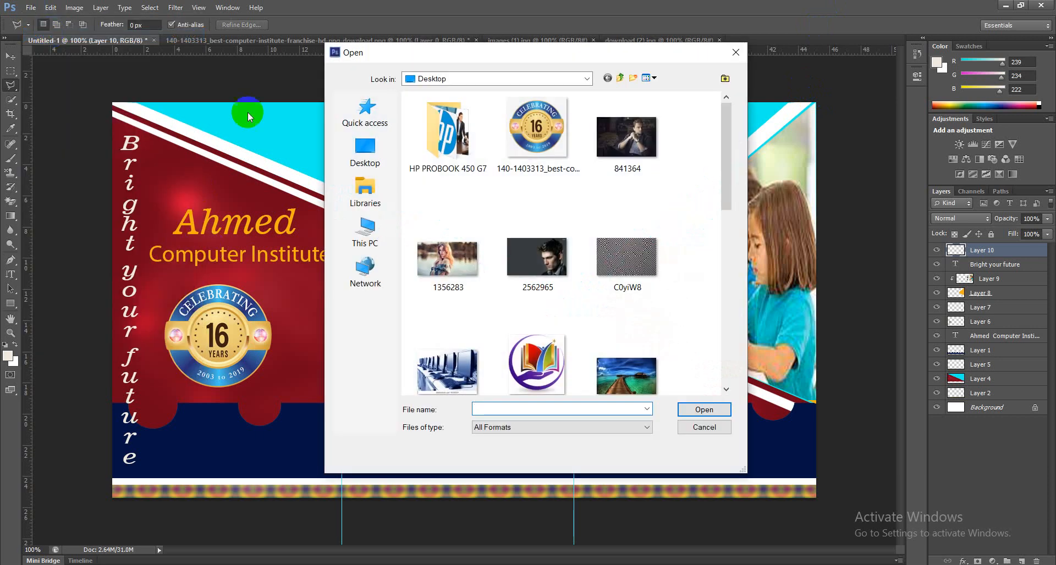
pyautogui.click(704, 427)
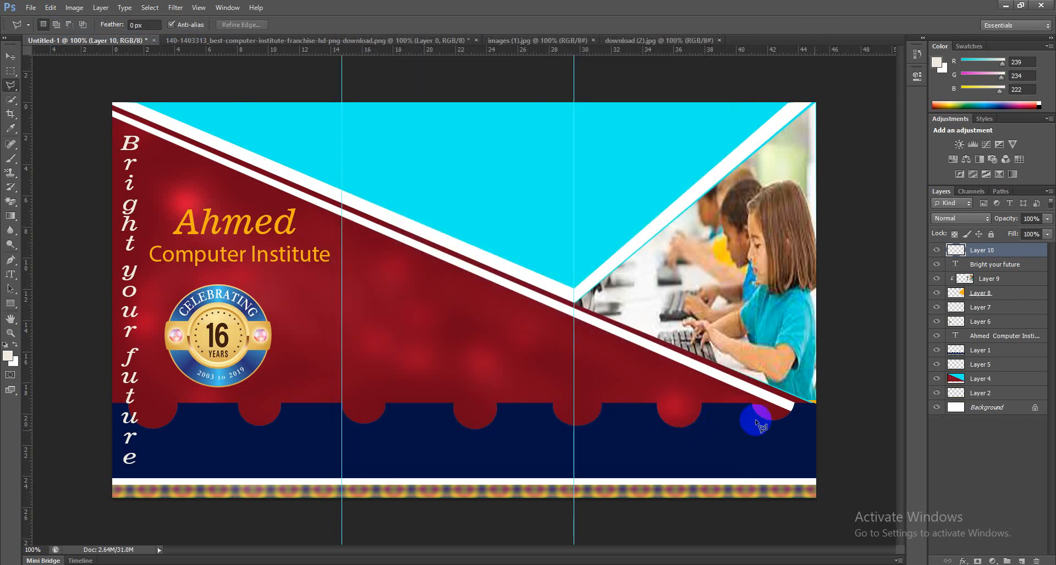
# - On a new layer, draw a near-circular elliptical selection in the cyan triangle's right part and fill it with the off-white foreground colour
pyautogui.click(1021, 561)
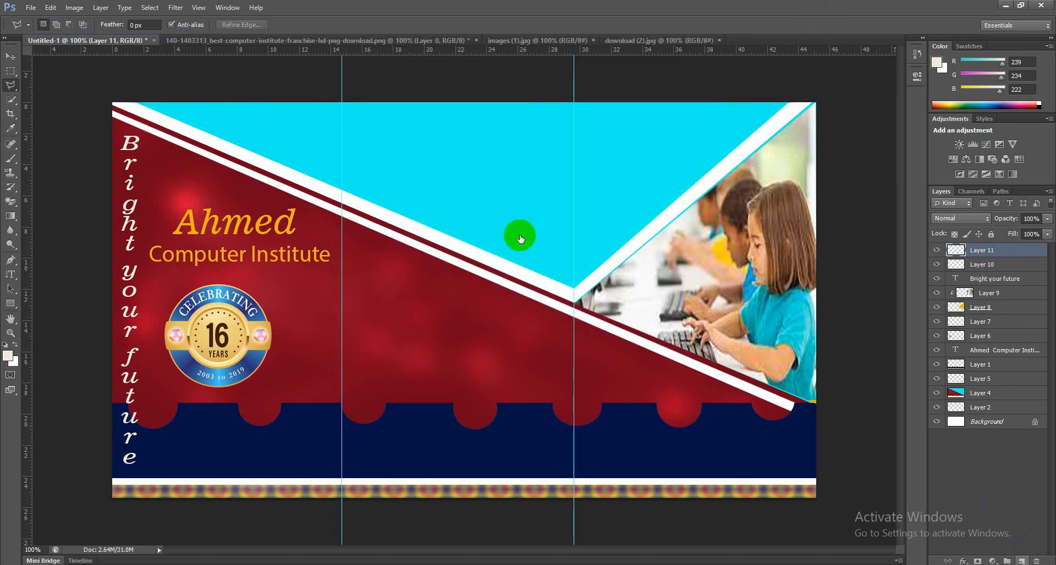
pyautogui.click(11, 71)
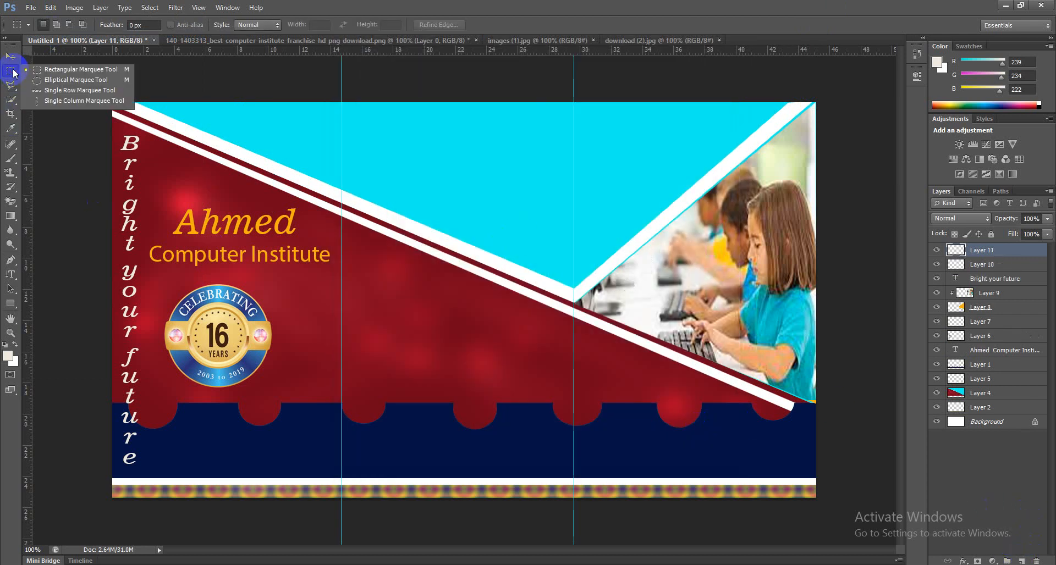
pyautogui.click(65, 79)
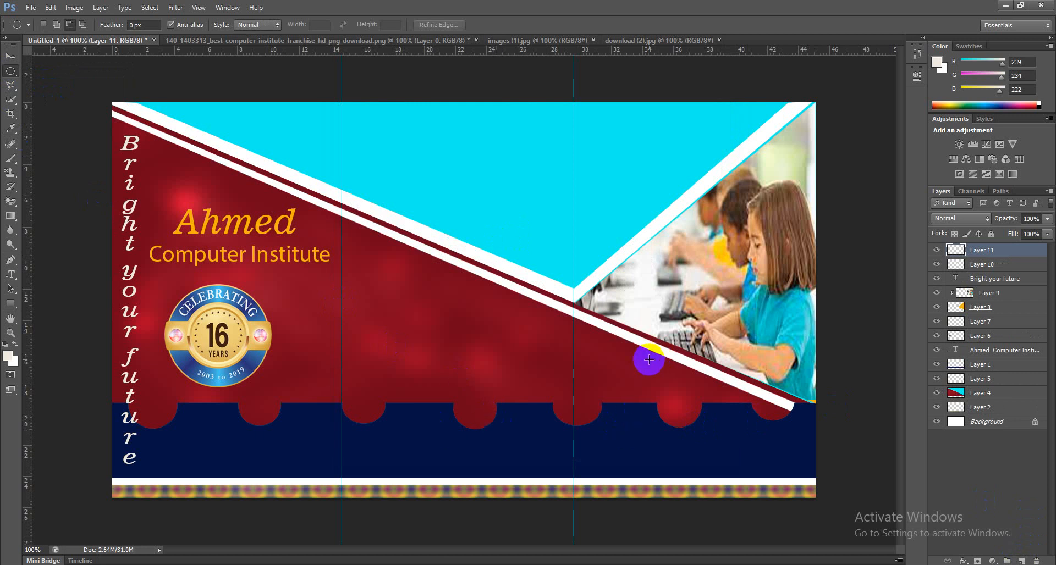
pyautogui.moveTo(604, 118); pyautogui.dragTo(692, 202)
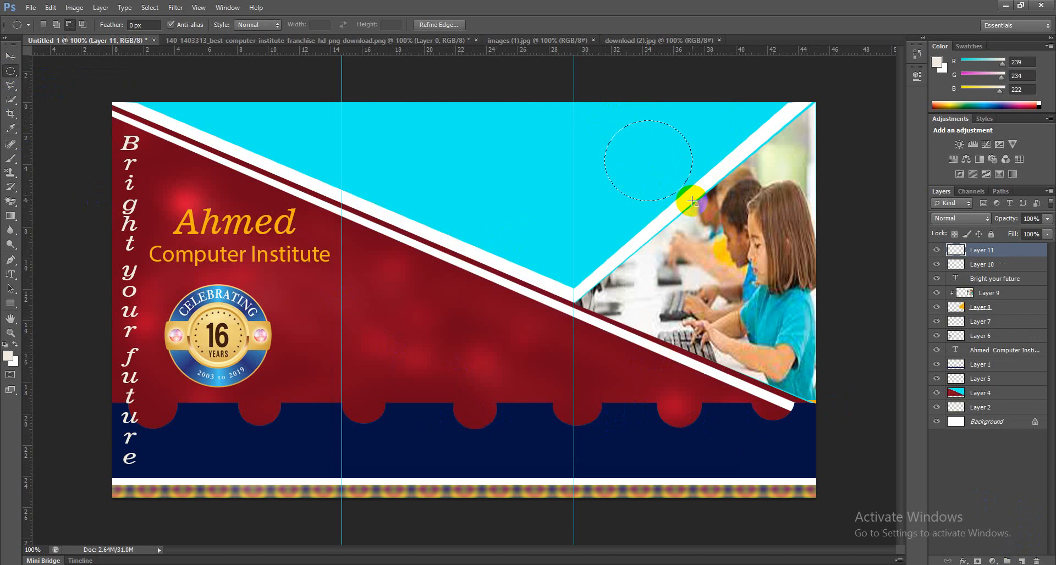
pyautogui.hotkey('alt', 'BackSpace')
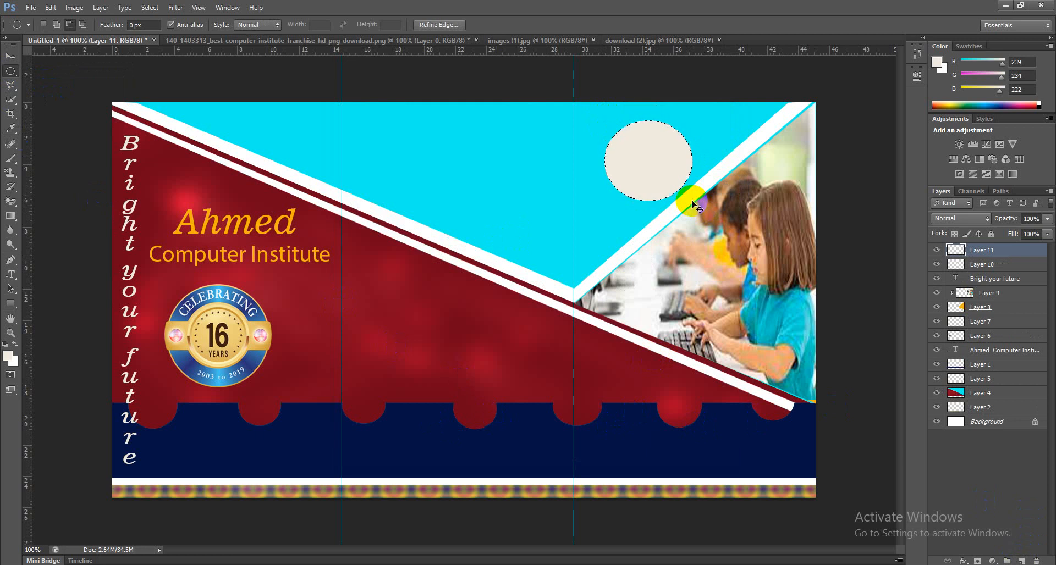
# - Open the picture images (1), copy the whole image, and paste it onto a new layer above the circle in the banner
pyautogui.click(30, 8)
pyautogui.click(40, 33)
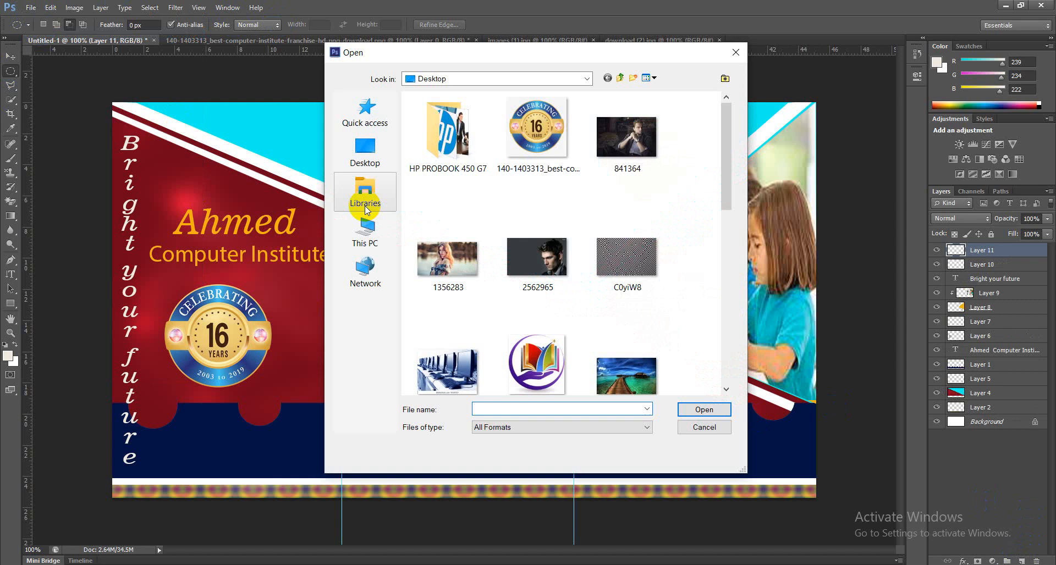
pyautogui.moveTo(724, 189); pyautogui.dragTo(720, 260)
pyautogui.click(627, 289)
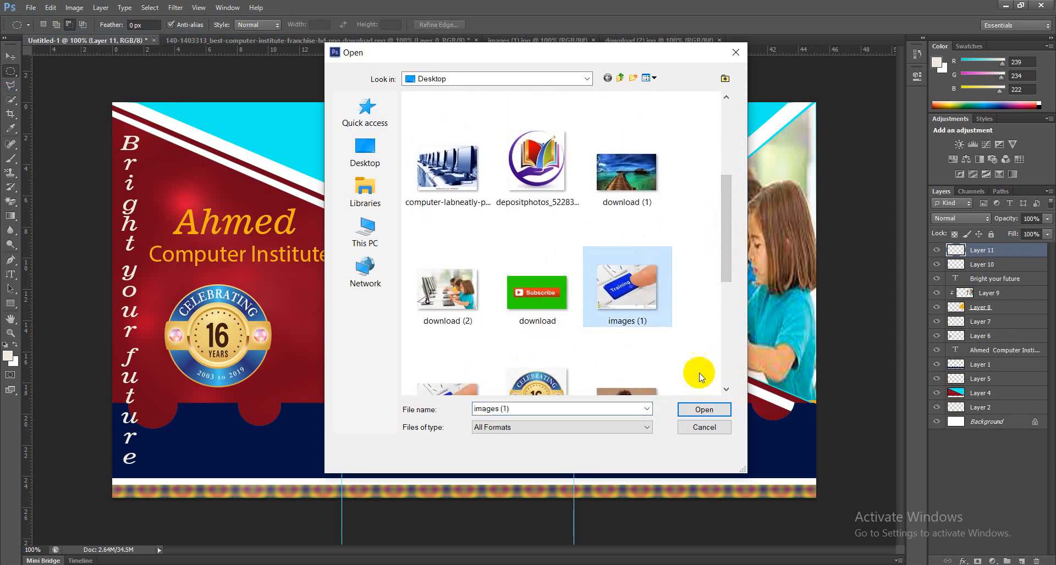
pyautogui.click(704, 409)
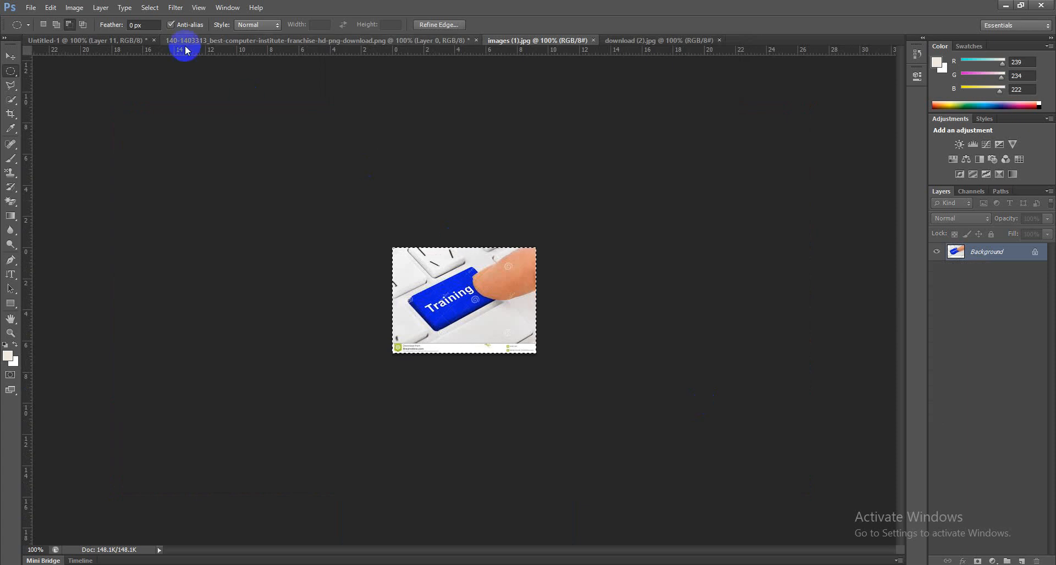
pyautogui.click(138, 39)
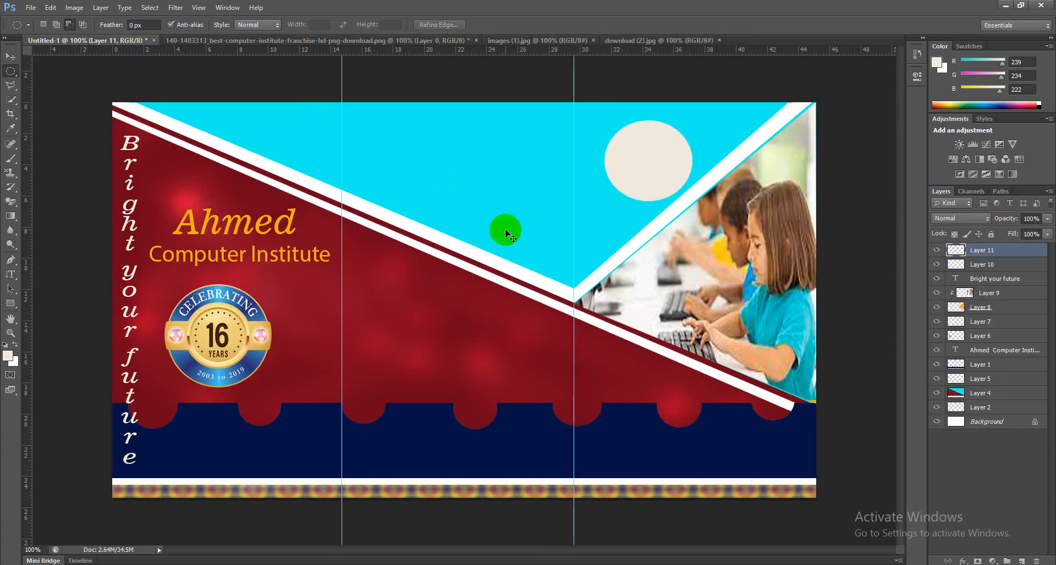
pyautogui.hotkey('ctrl', 'v')
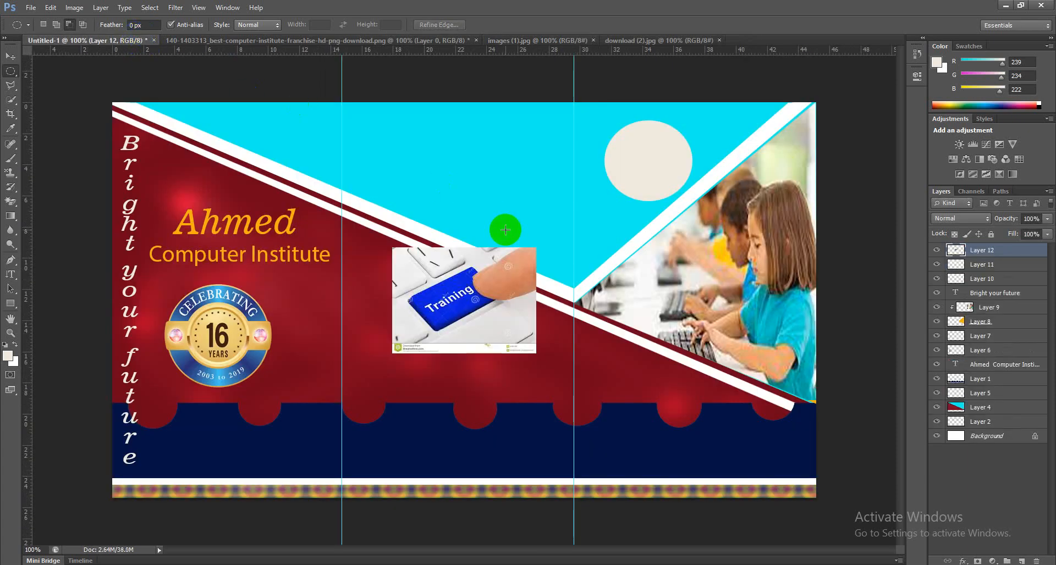
# - Move the pasted "Training" keyboard photo over the off-white circle so that it covers the circle completely
pyautogui.click(10, 56)
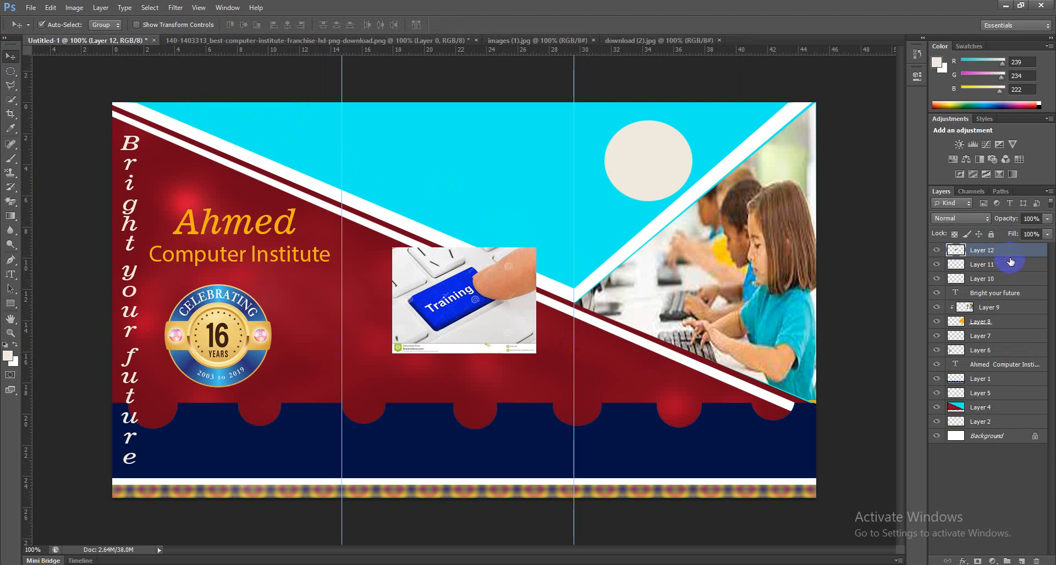
pyautogui.click(937, 266)
pyautogui.click(937, 266)
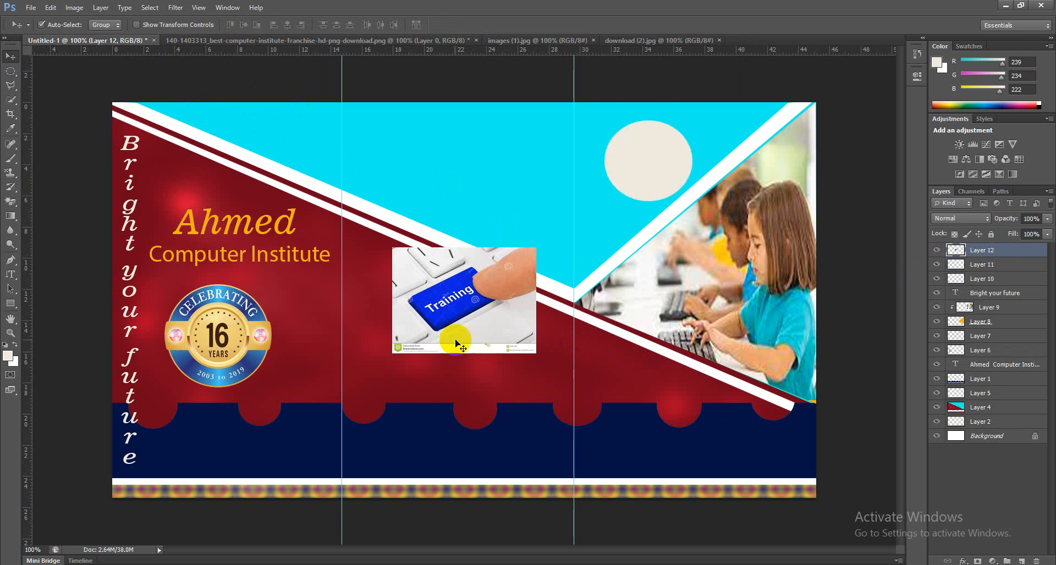
pyautogui.moveTo(455, 344); pyautogui.dragTo(565, 275)
pyautogui.click(655, 167)
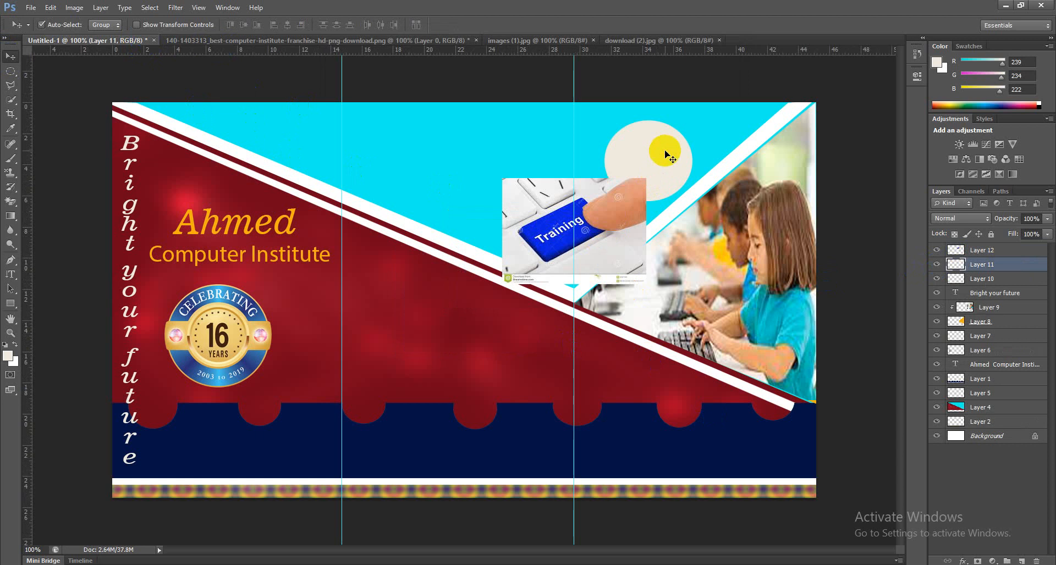
pyautogui.moveTo(621, 226); pyautogui.dragTo(687, 177)
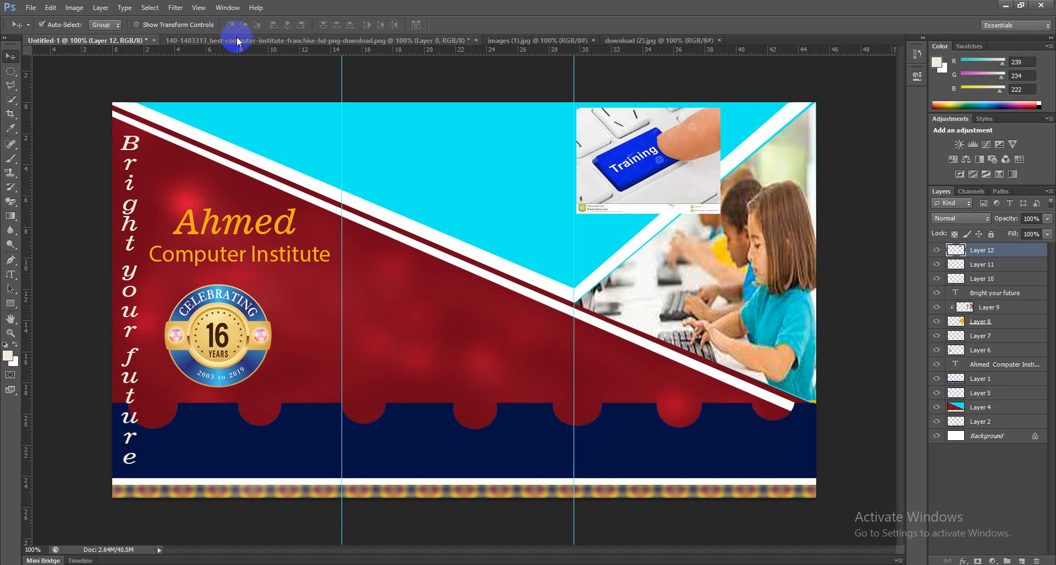
# - Clip the keyboard photo to the circle with a clipping mask and merge the two layers into one
pyautogui.click(101, 8)
pyautogui.click(142, 186)
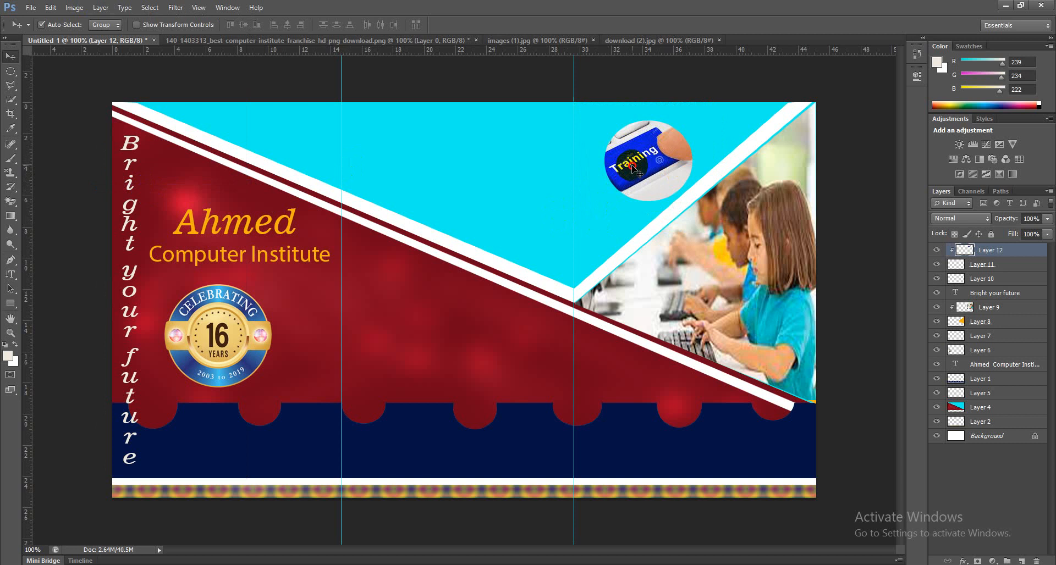
pyautogui.keyDown('shift'); pyautogui.click(984, 265); pyautogui.keyUp('shift')
pyautogui.hotkey('ctrl', 'e')
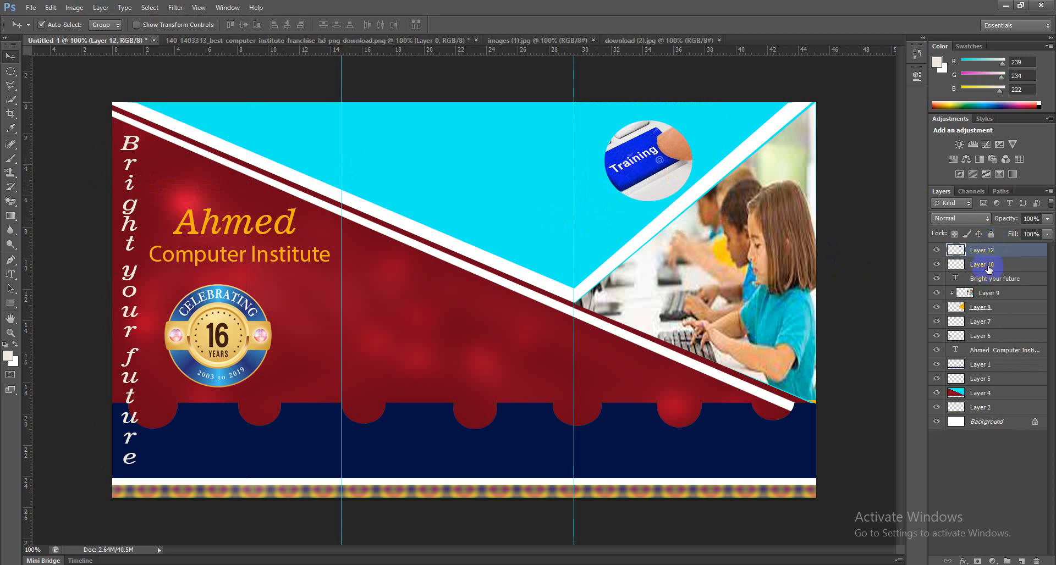
# - Add a black outside Stroke and a default Multiply Drop Shadow to the circular keyboard picture
pyautogui.click(963, 561)
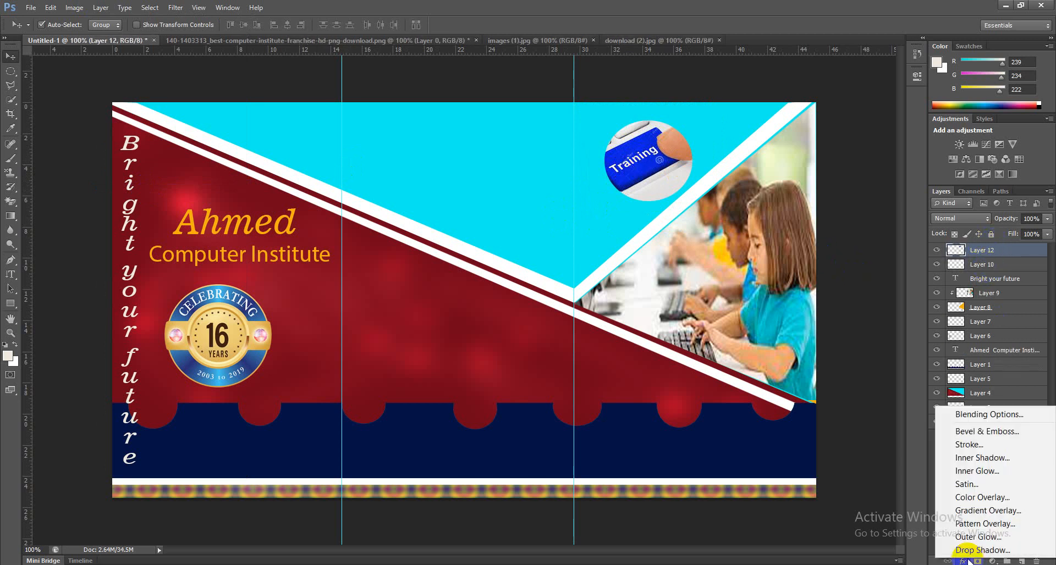
pyautogui.click(982, 444)
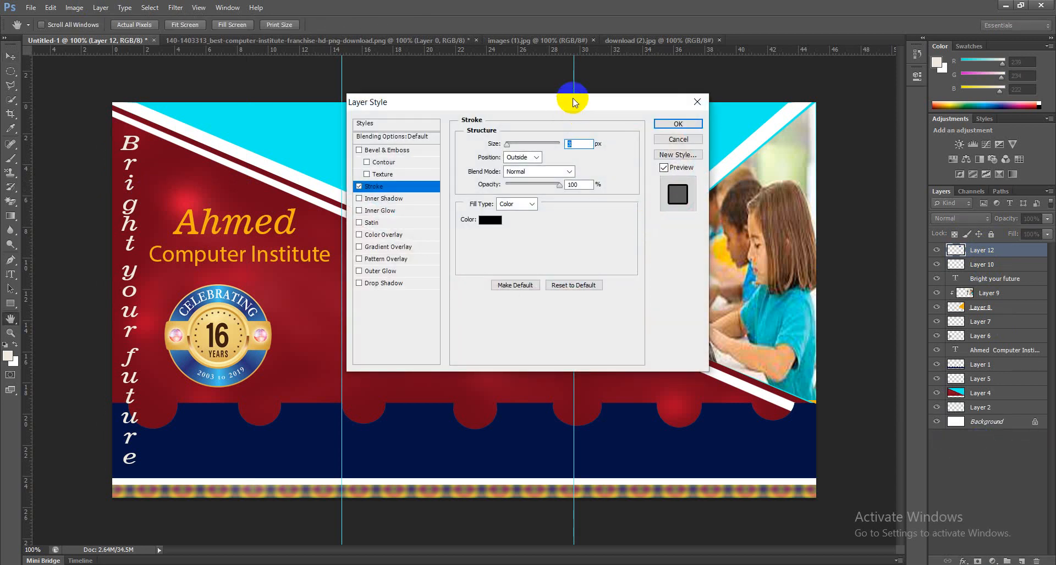
pyautogui.click(427, 284)
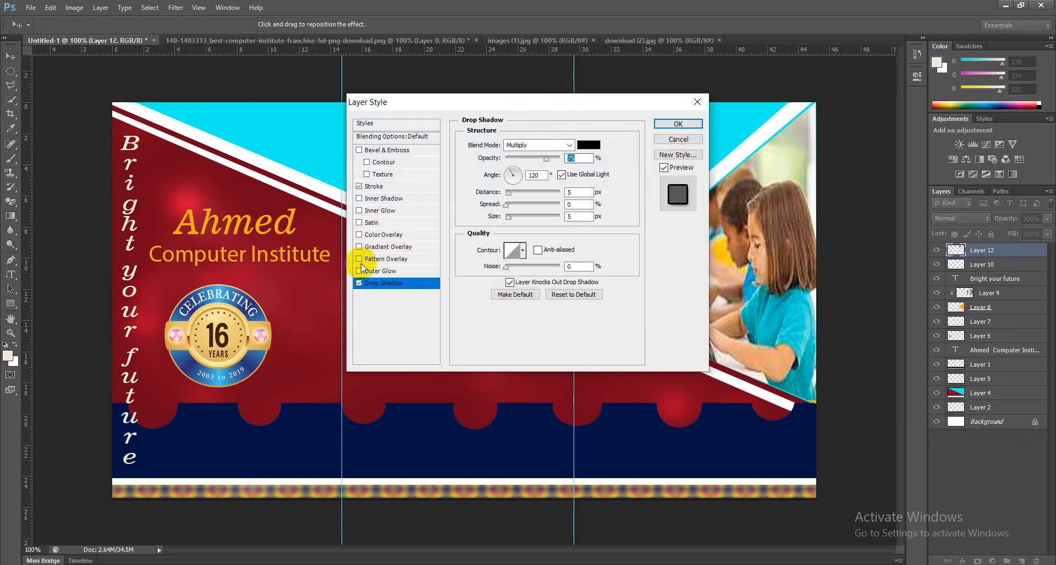
pyautogui.moveTo(636, 101); pyautogui.dragTo(401, 202)
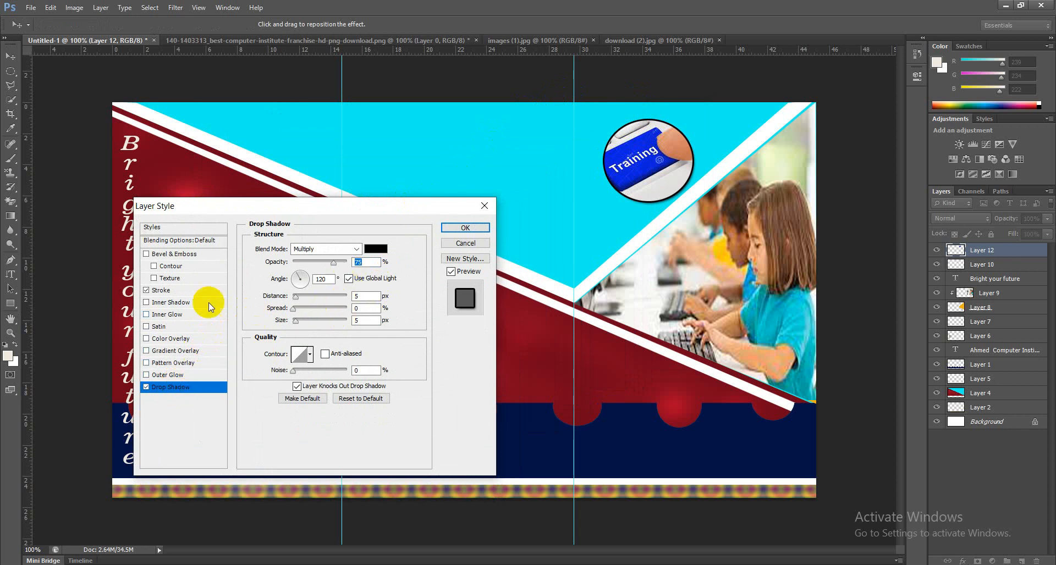
# - Add an Outer Glow to the circular picture in Normal mode with 19% noise, 41% spread and an enlarged size, and apply the layer style
pyautogui.click(178, 376)
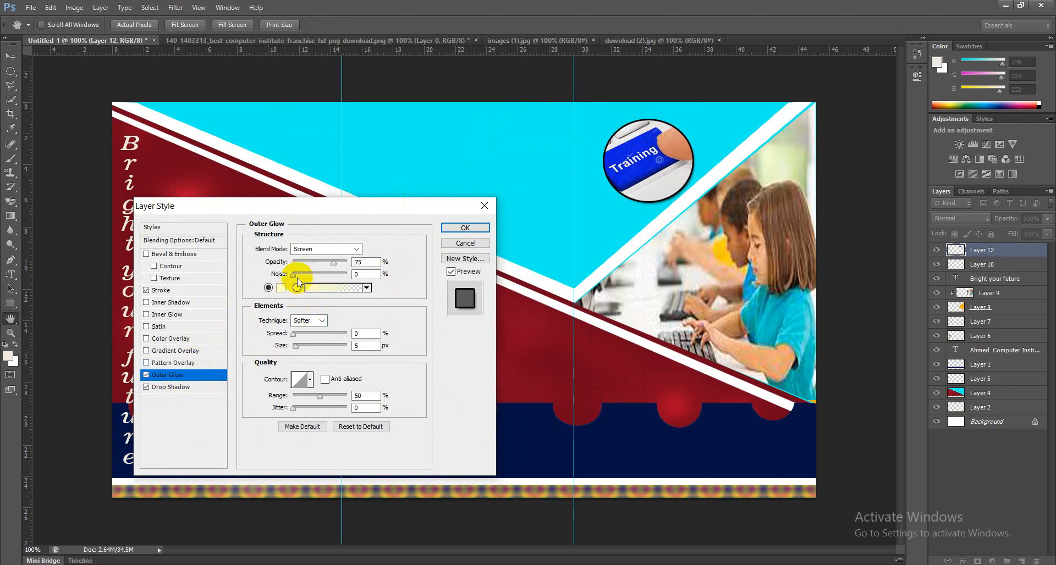
pyautogui.moveTo(294, 276)
pyautogui.mouseDown()
pyautogui.moveTo(325, 277)
pyautogui.moveTo(304, 279)
pyautogui.mouseUp()
pyautogui.click(312, 250)
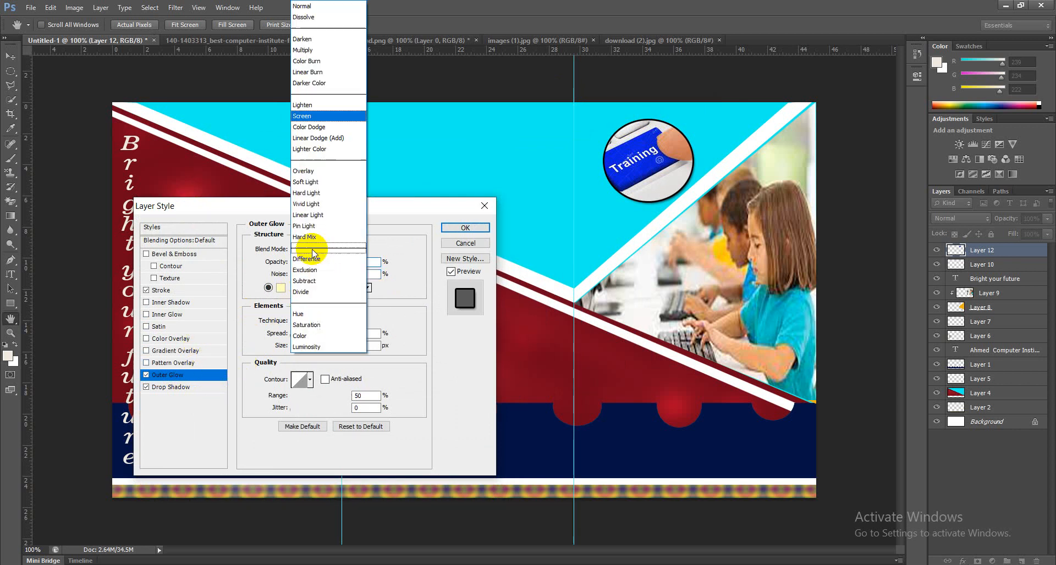
pyautogui.click(313, 9)
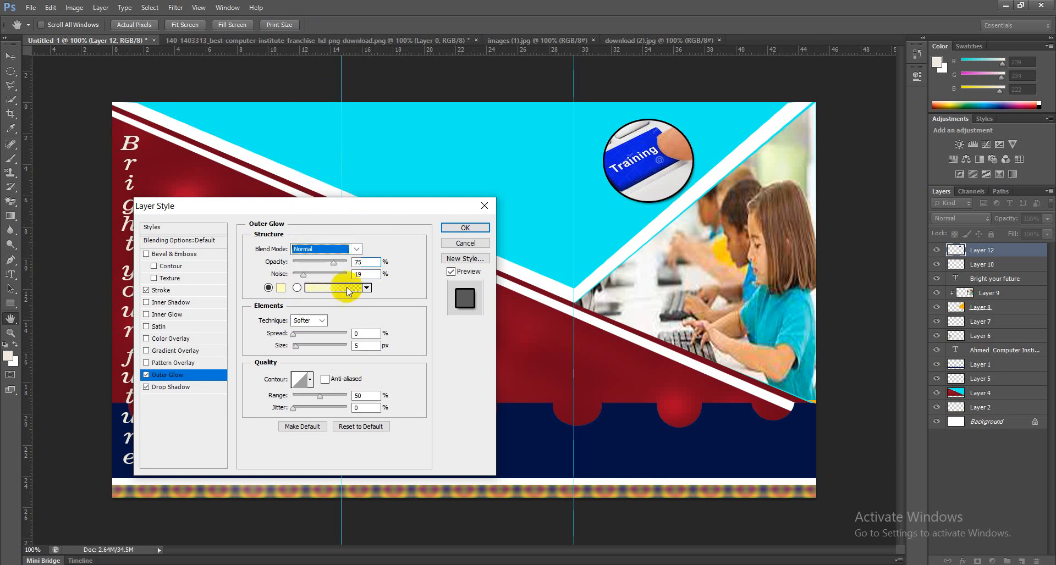
pyautogui.moveTo(294, 333)
pyautogui.mouseDown()
pyautogui.moveTo(321, 343)
pyautogui.moveTo(307, 341)
pyautogui.mouseUp()
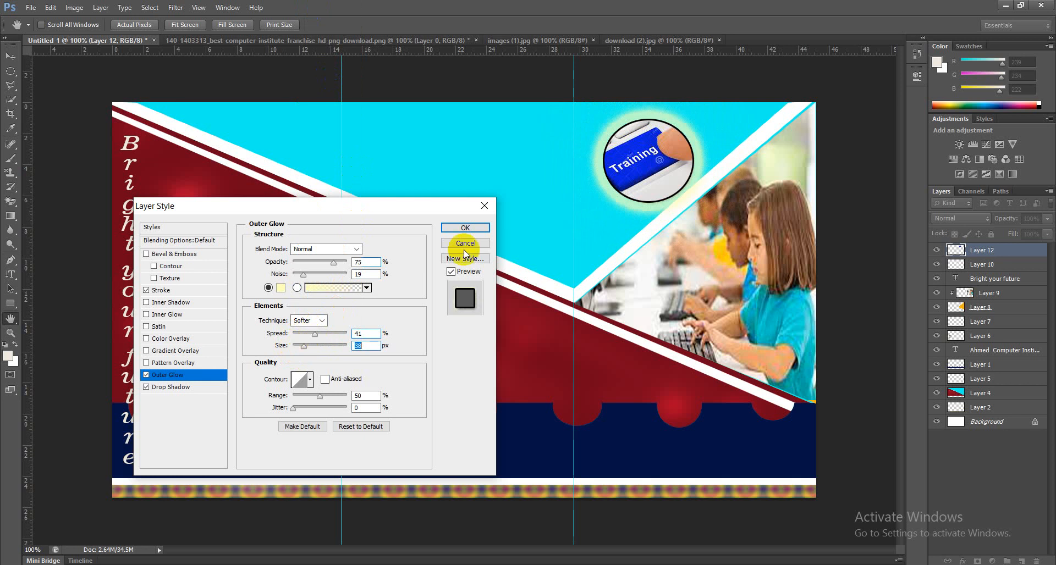
pyautogui.click(468, 228)
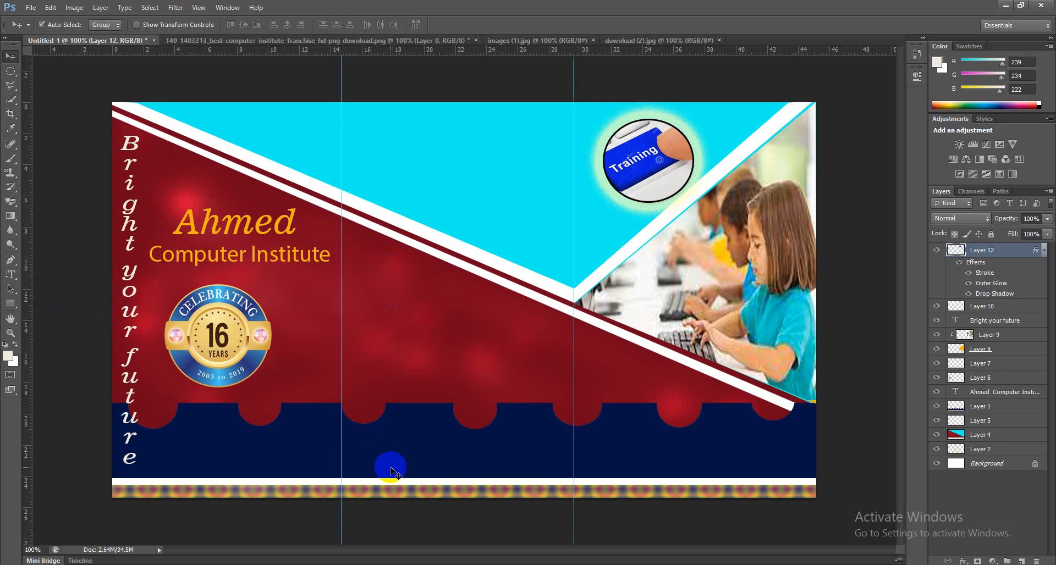
# - Enter the horizontal text "CIT" in 72 pt News701 BT Italic beside the institute name
pyautogui.click(12, 274)
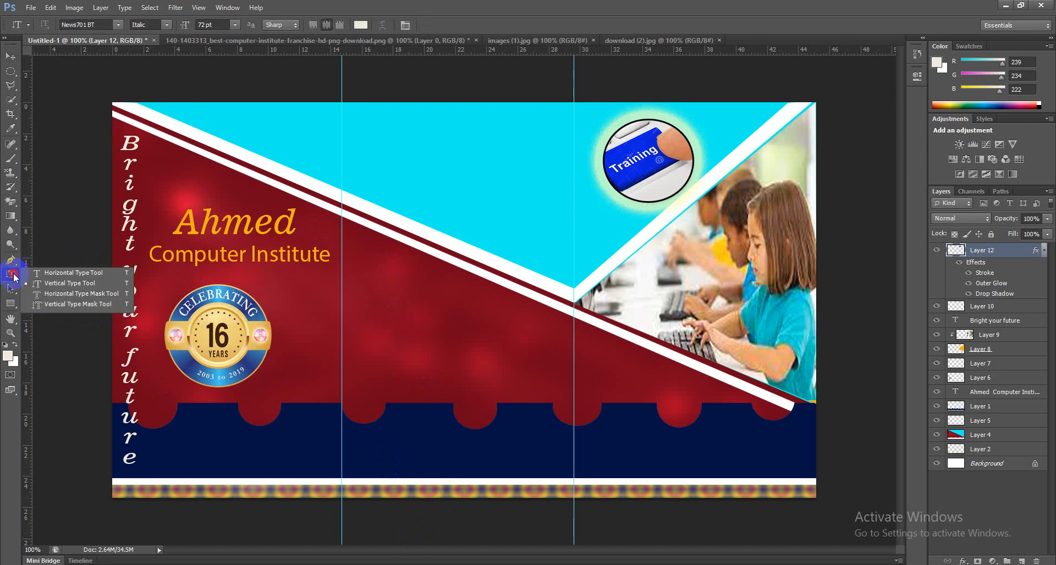
pyautogui.click(53, 273)
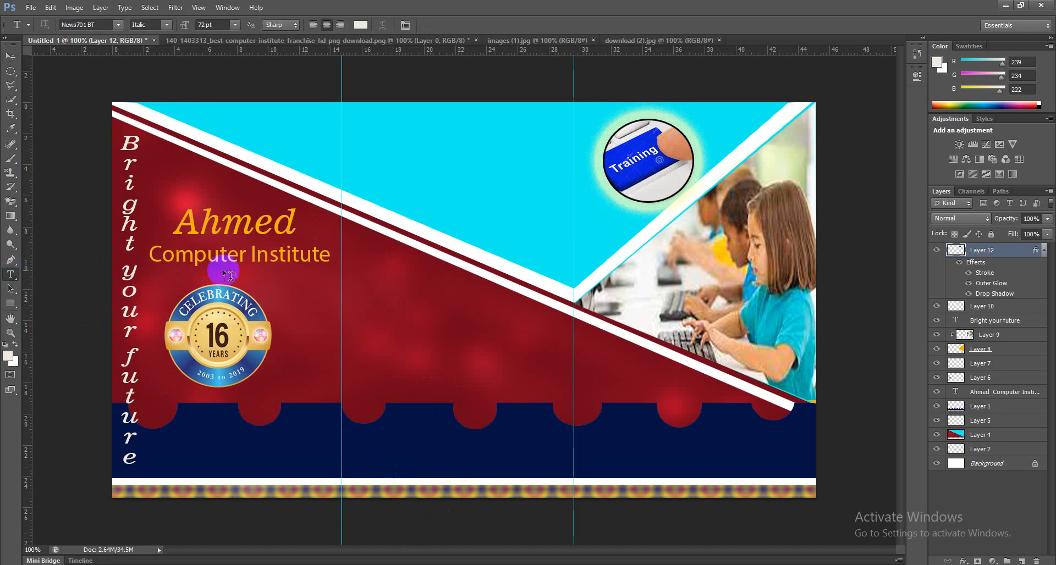
pyautogui.click(359, 257)
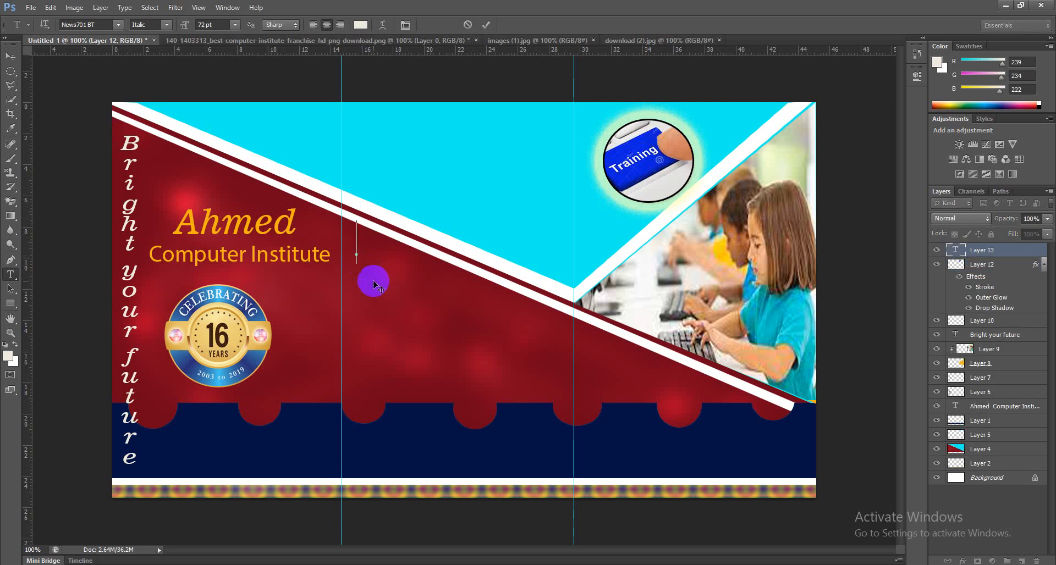
pyautogui.write('Cit')
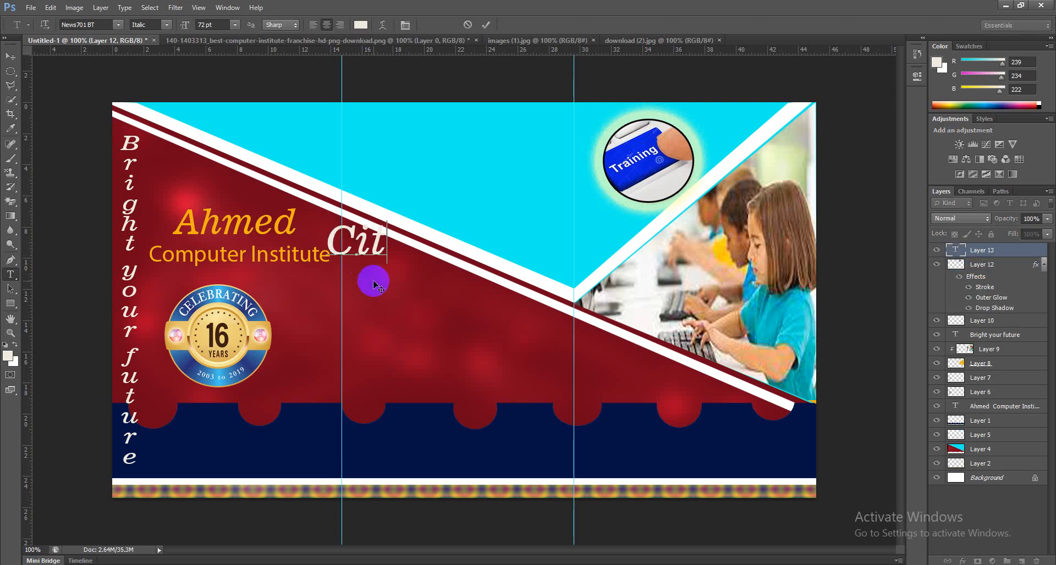
pyautogui.press('BackSpace')
pyautogui.press('BackSpace')
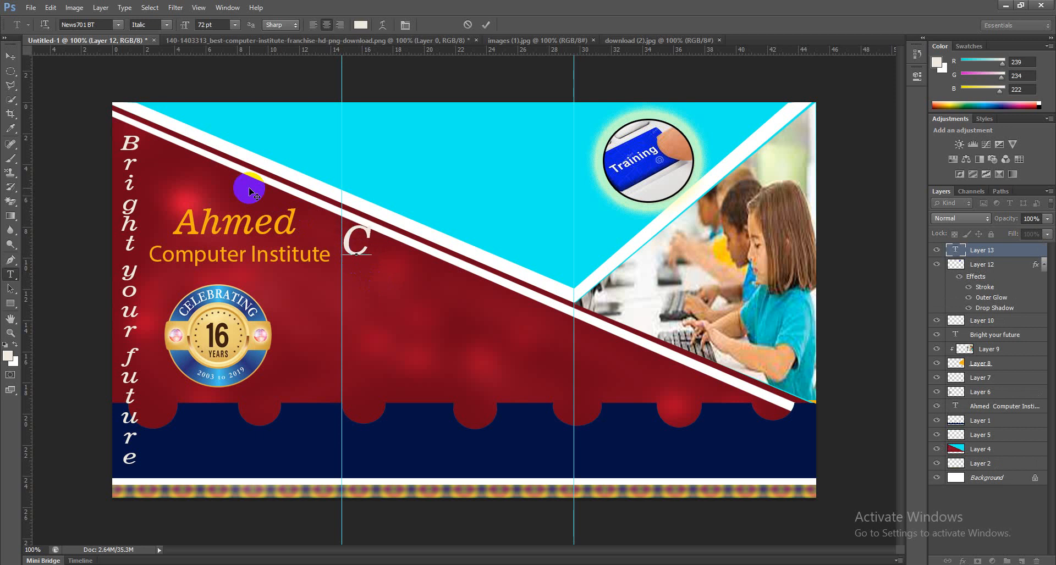
pyautogui.write('IT')
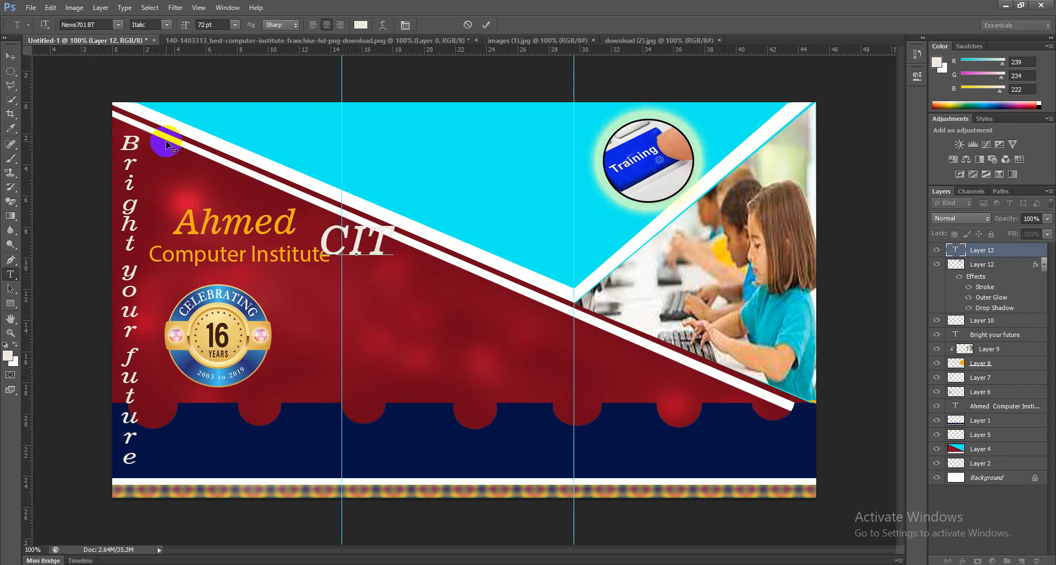
# - Move the "CIT" text down onto the red area, clear of the white stripes and the institute name
pyautogui.click(10, 57)
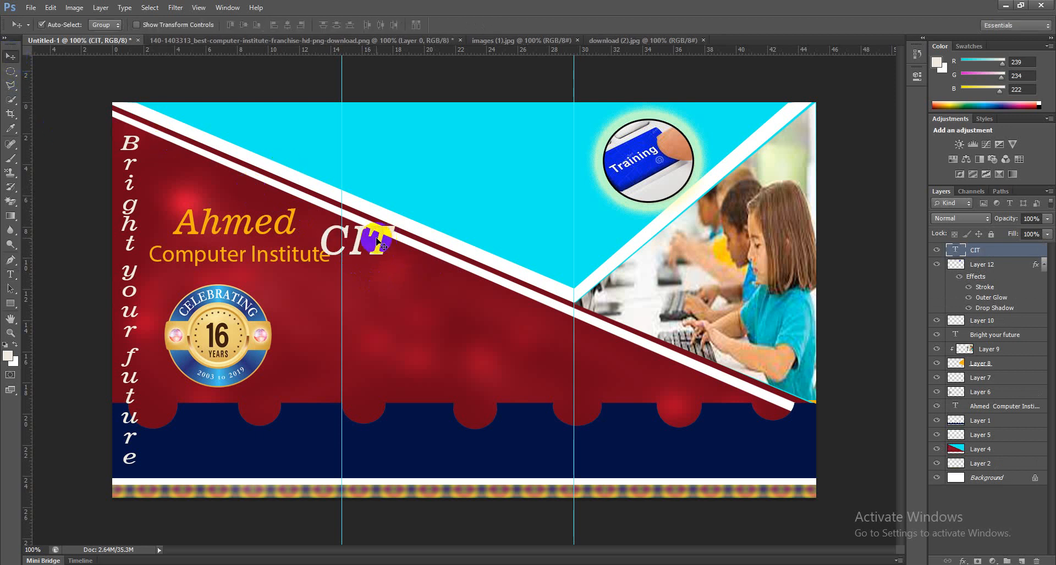
pyautogui.moveTo(416, 284); pyautogui.dragTo(424, 295)
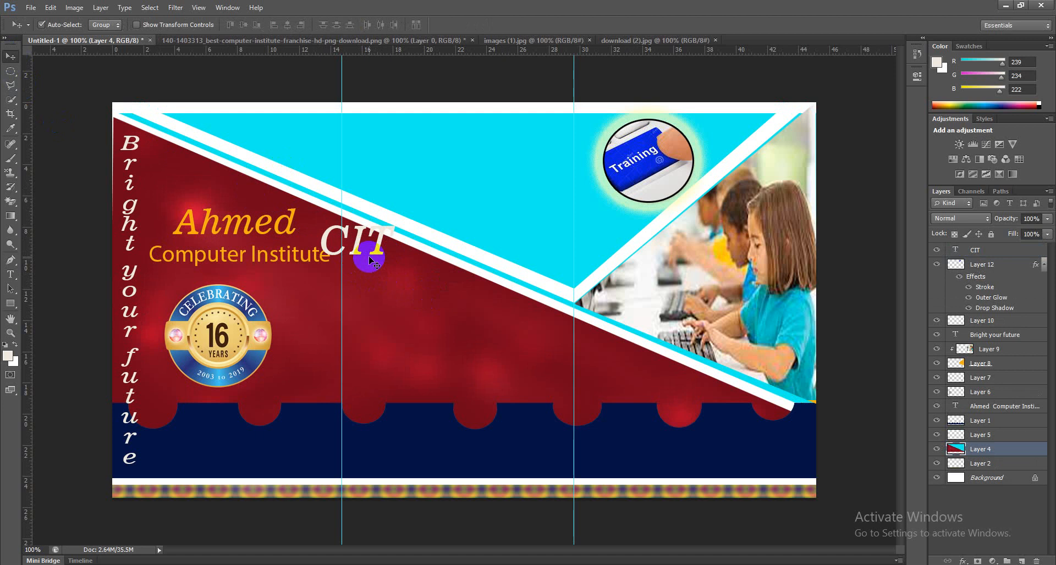
pyautogui.hotkey('ctrl', 'z')
pyautogui.moveTo(358, 244); pyautogui.dragTo(407, 296)
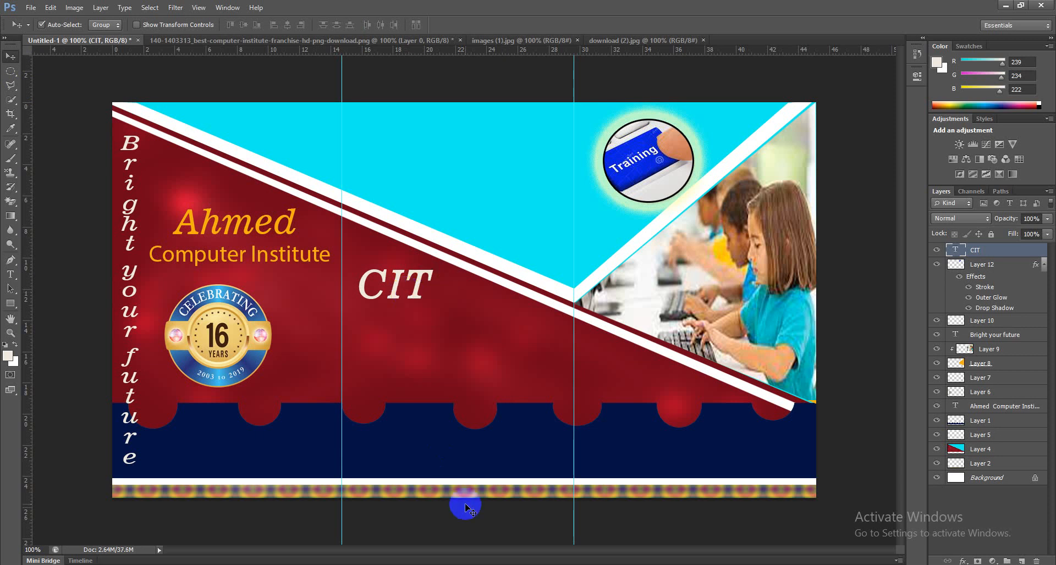
# - Switch to Word, copy the first three paragraphs of sample text and paste them into the banner in Photoshop
pyautogui.moveTo(627, 564)
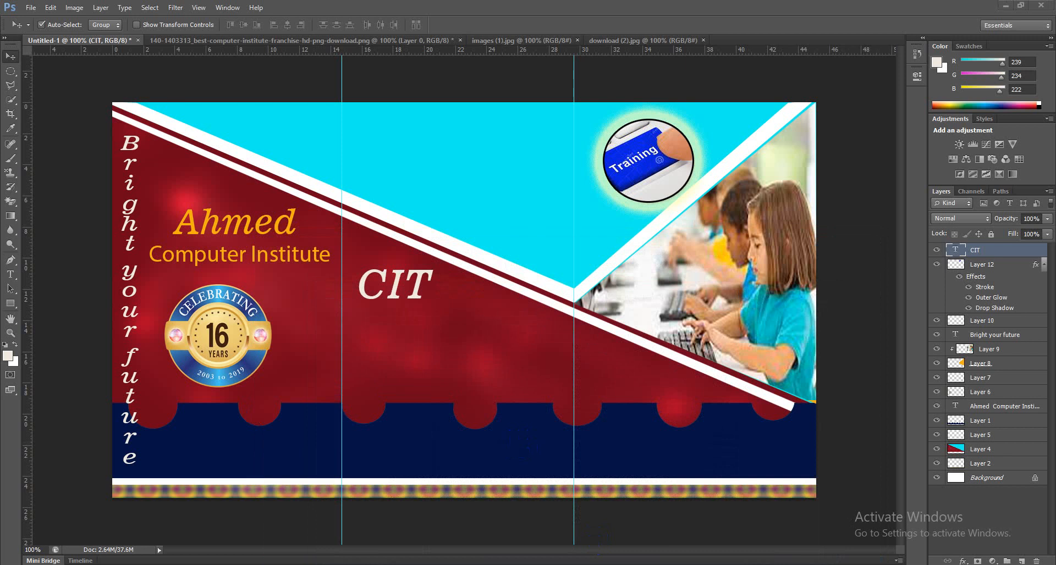
pyautogui.click(628, 564)
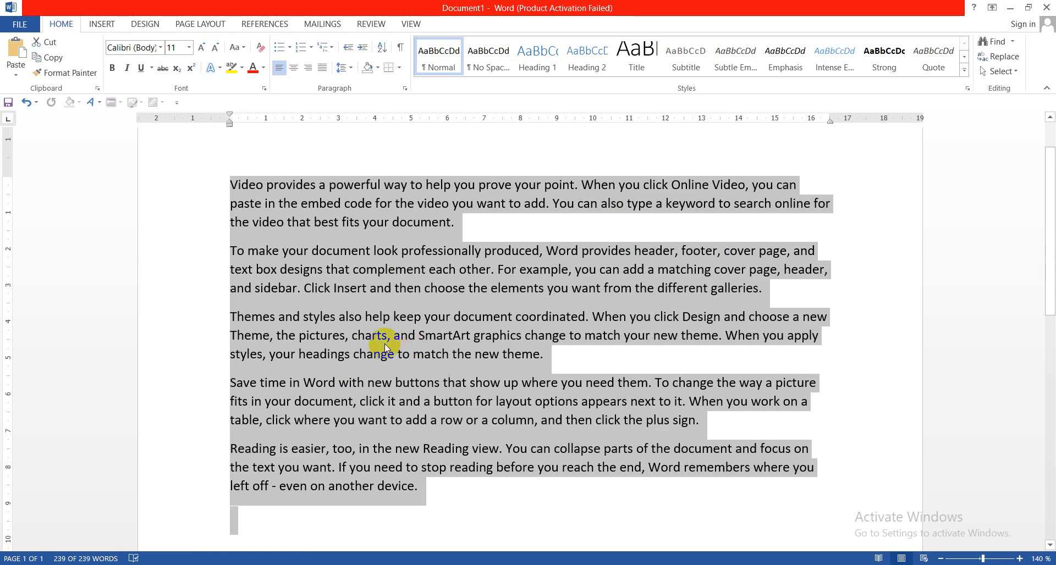
pyautogui.click(378, 347)
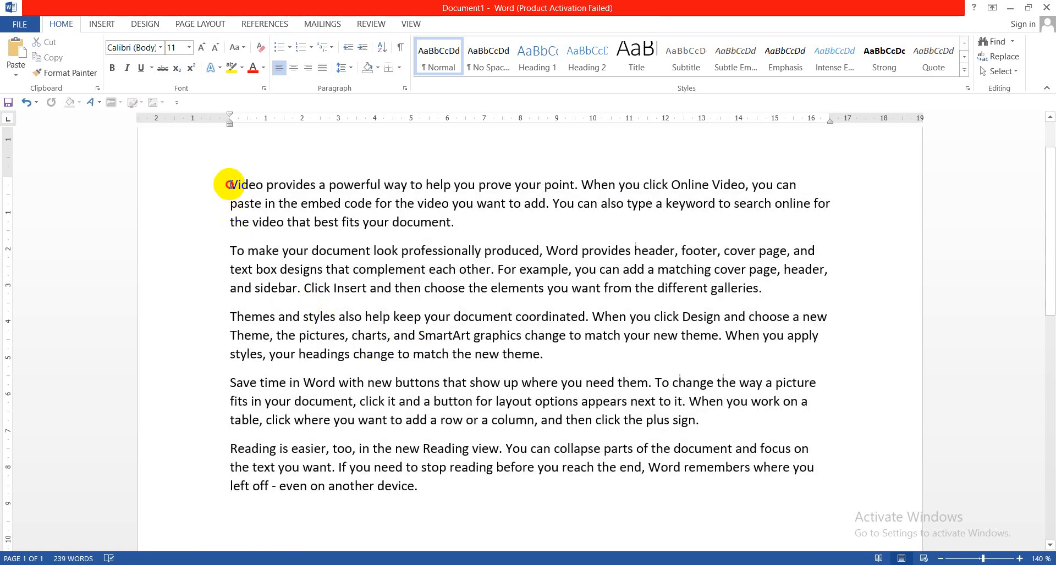
pyautogui.moveTo(230, 184); pyautogui.dragTo(571, 349)
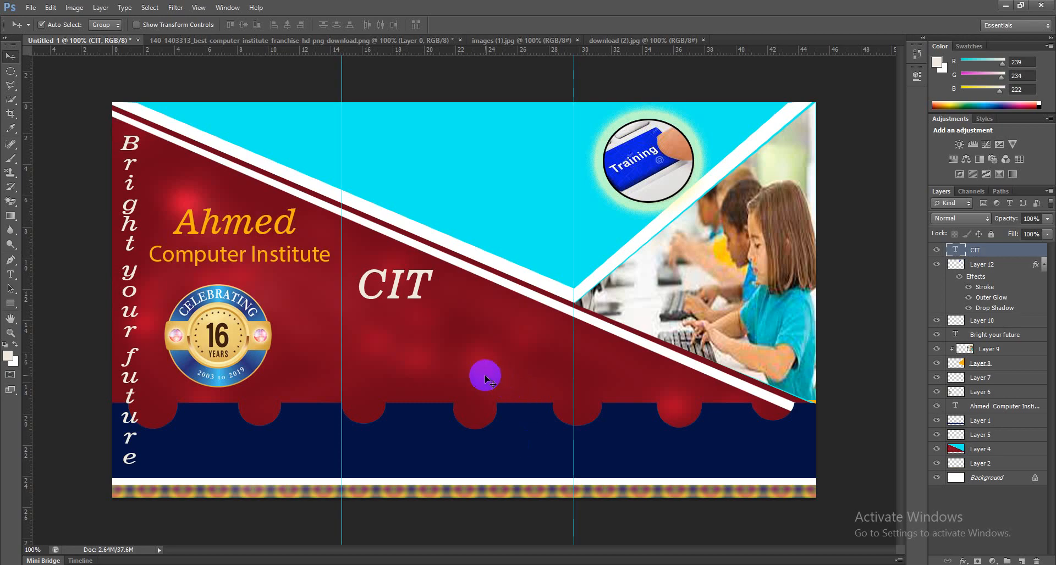
pyautogui.hotkey('ctrl', 'v')
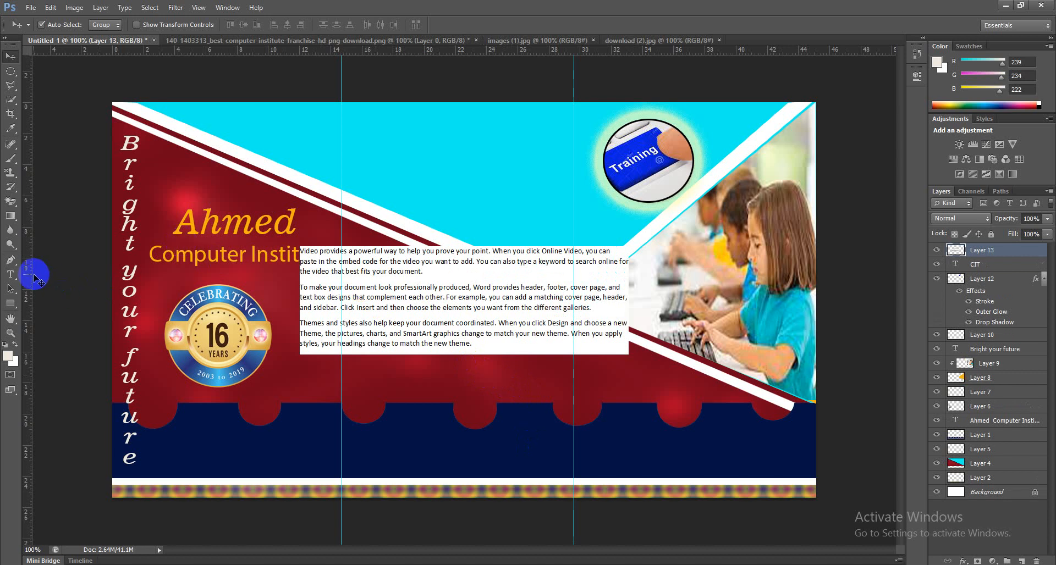
# - Remove the white background of the pasted paragraphs with the Magic Eraser at tolerance 32
pyautogui.click(11, 216)
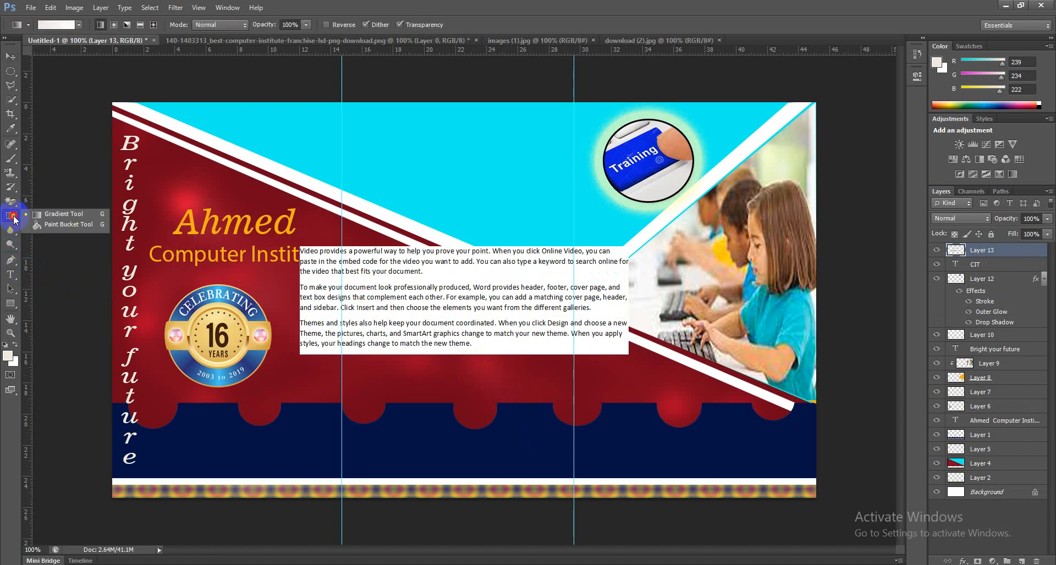
pyautogui.click(11, 202)
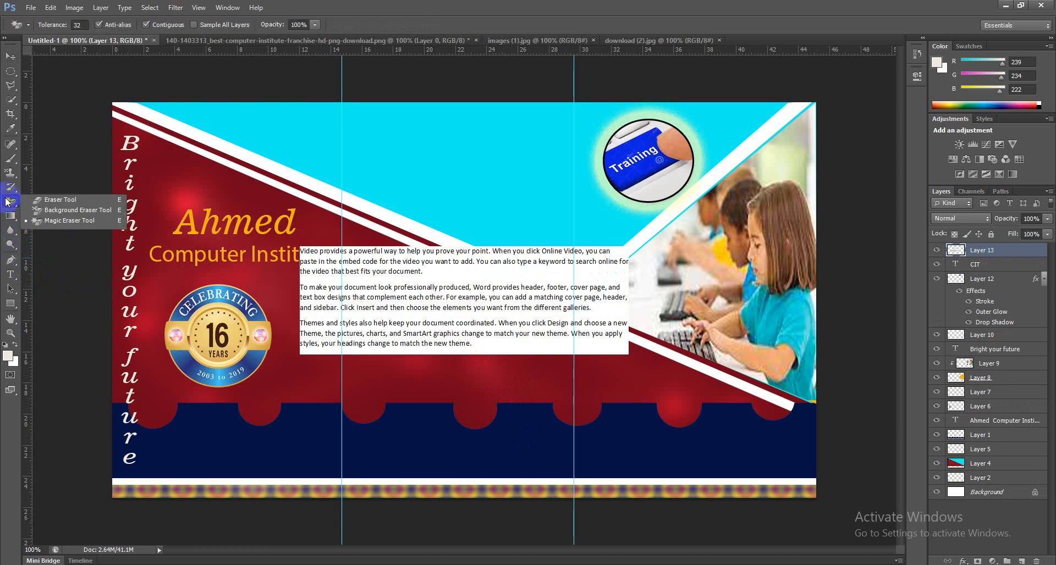
pyautogui.click(55, 221)
pyautogui.click(441, 276)
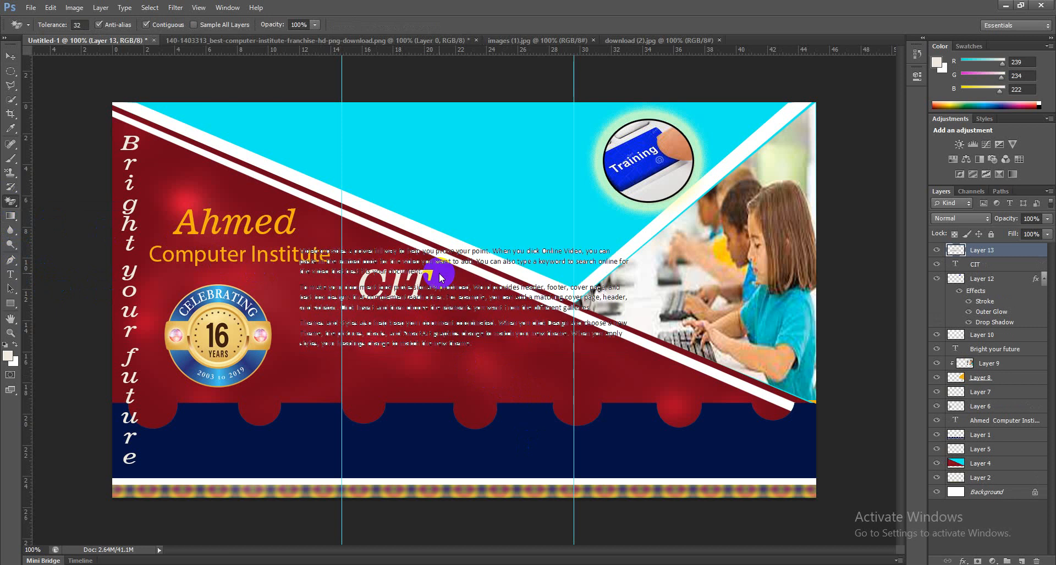
pyautogui.click(417, 266)
pyautogui.click(415, 265)
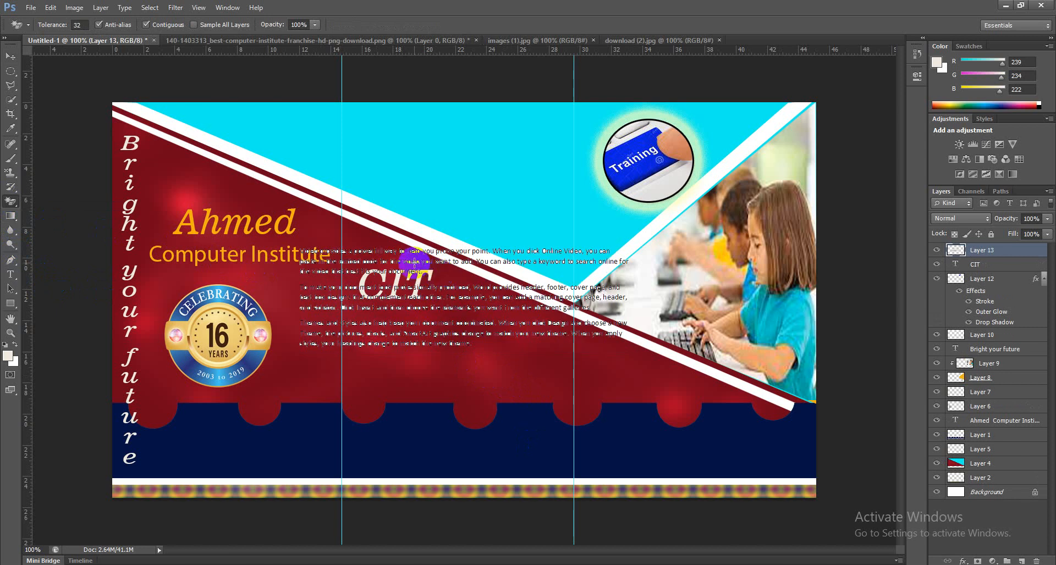
pyautogui.click(446, 280)
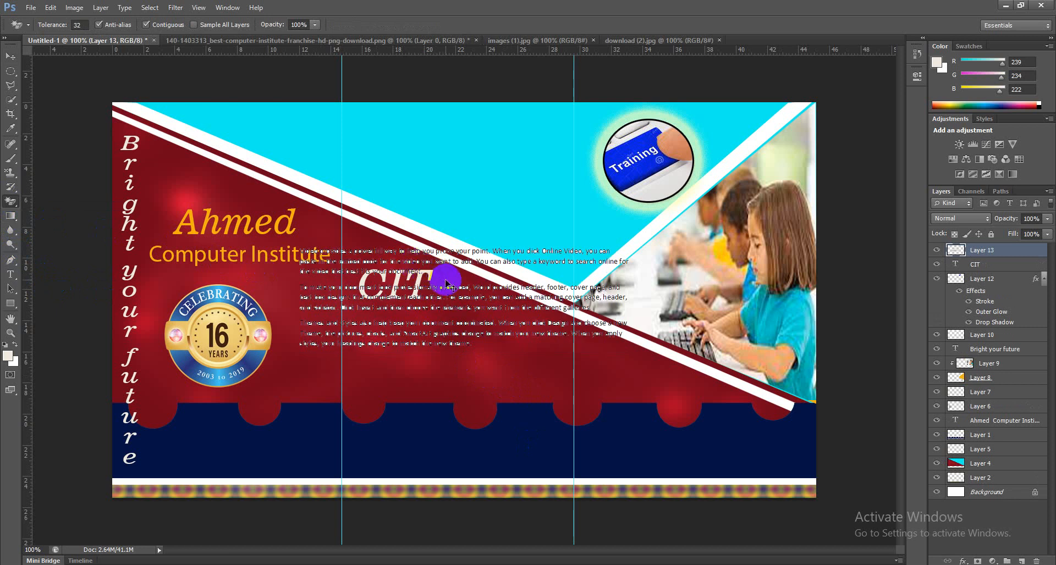
# - Scale the pasted paragraphs down to about 43% and place them below "CIT"
pyautogui.hotkey('ctrl', 't')
pyautogui.moveTo(628, 245); pyautogui.dragTo(452, 333)
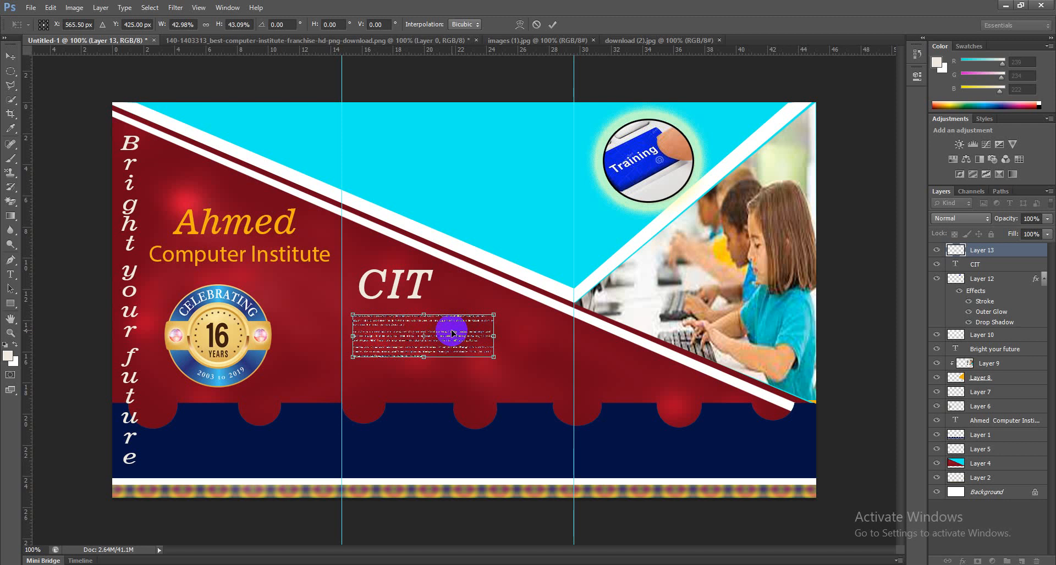
pyautogui.press('Return')
pyautogui.press('w')
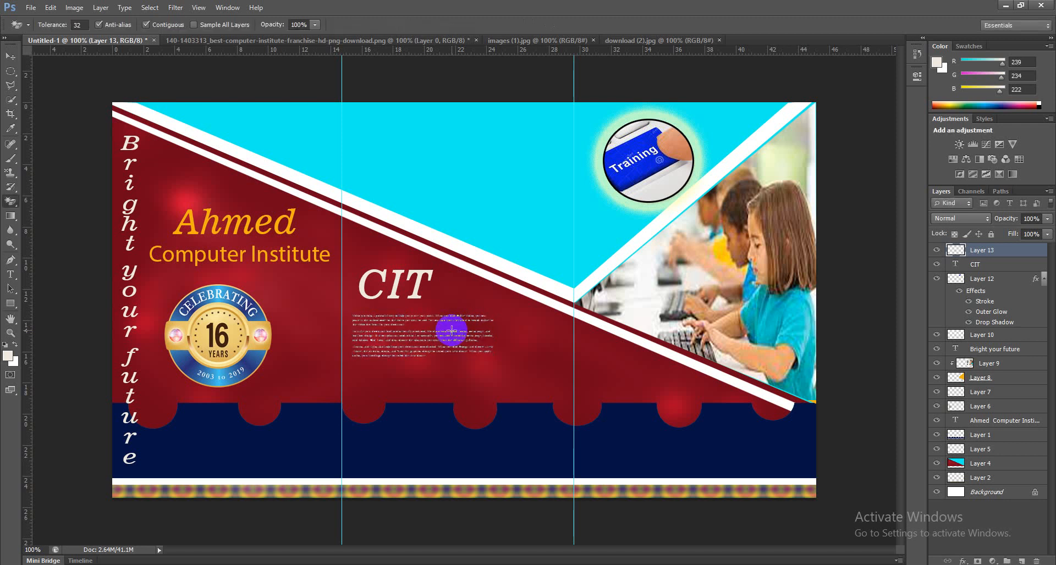
# - Enlarge the pasted paragraphs to about 136% width and 144% height below "CIT"
pyautogui.hotkey('ctrl', 't')
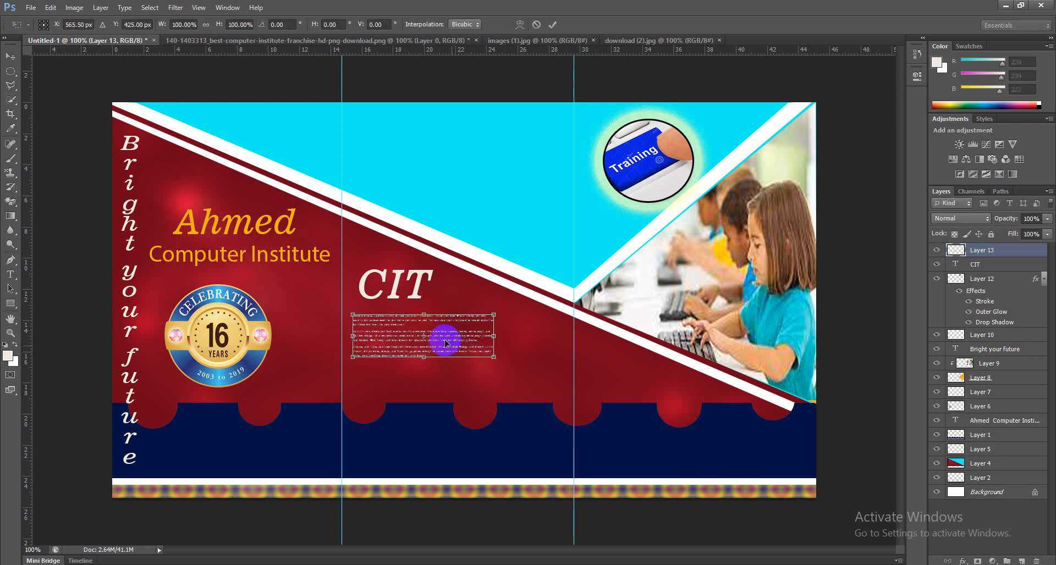
pyautogui.moveTo(494, 360); pyautogui.dragTo(533, 382)
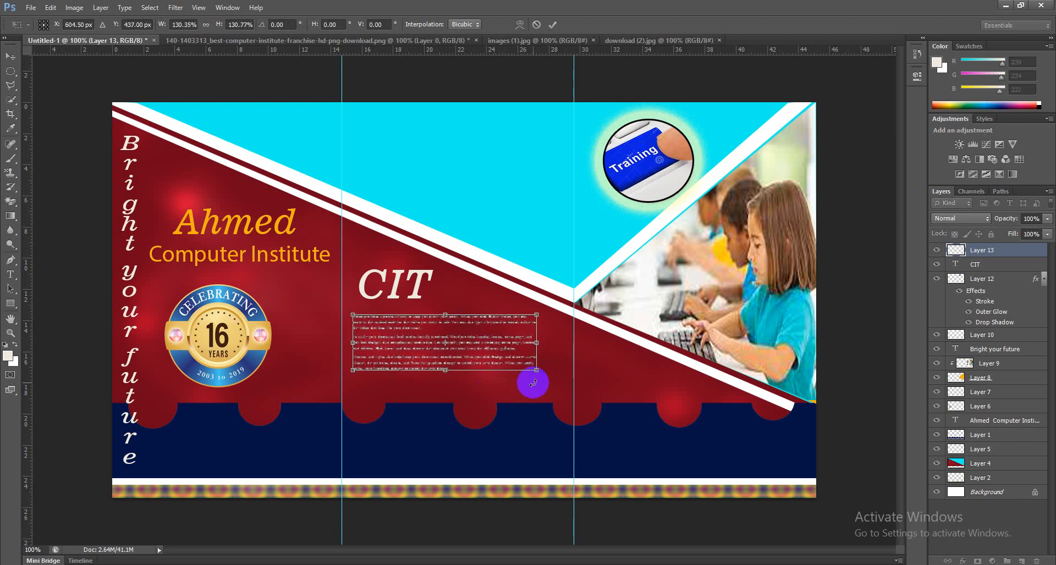
pyautogui.moveTo(445, 315); pyautogui.dragTo(445, 312)
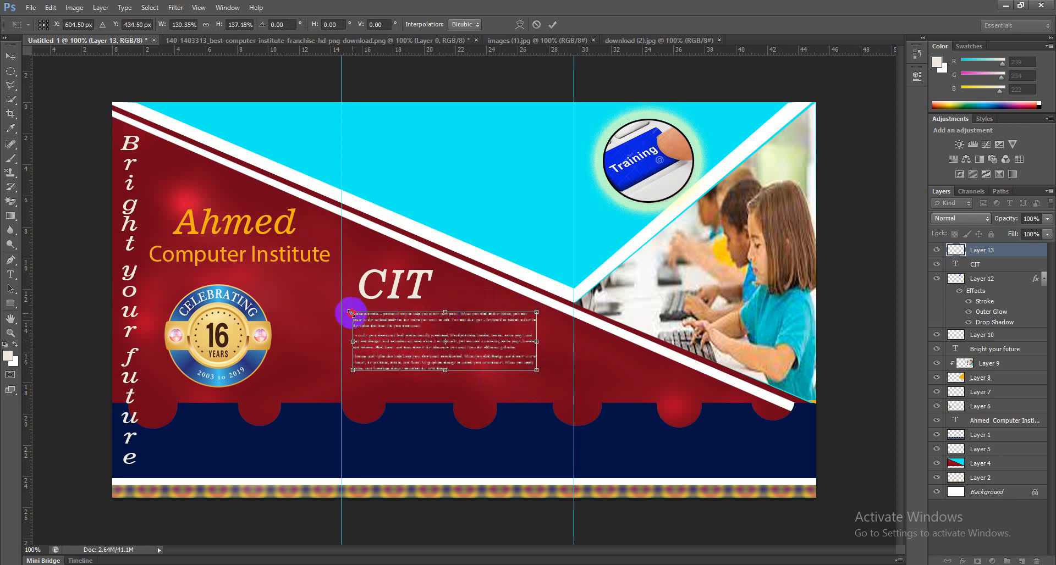
pyautogui.moveTo(351, 313)
pyautogui.mouseDown()
pyautogui.moveTo(347, 300)
pyautogui.moveTo(345, 310)
pyautogui.mouseUp()
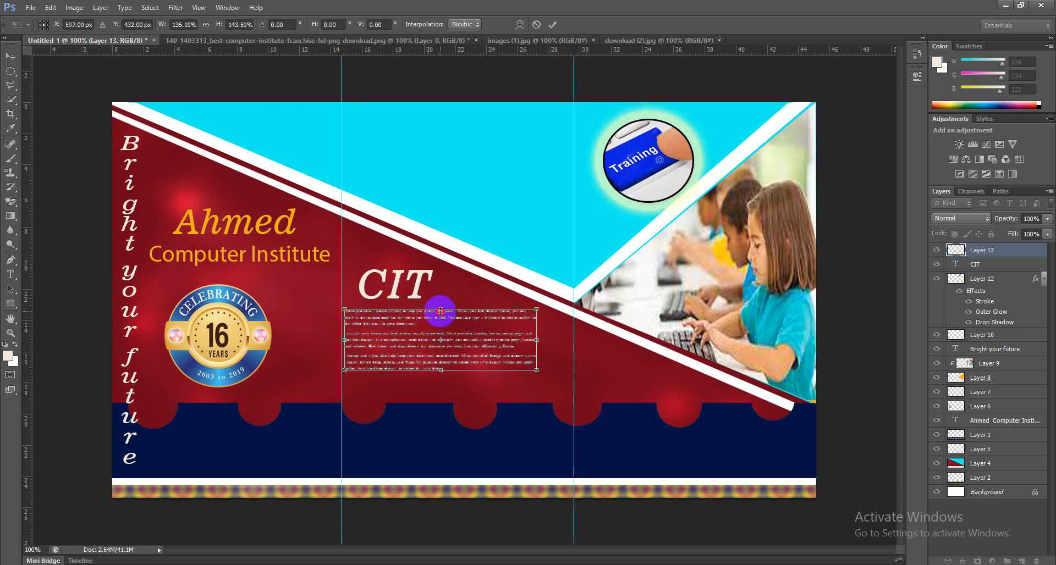
pyautogui.press('Return')
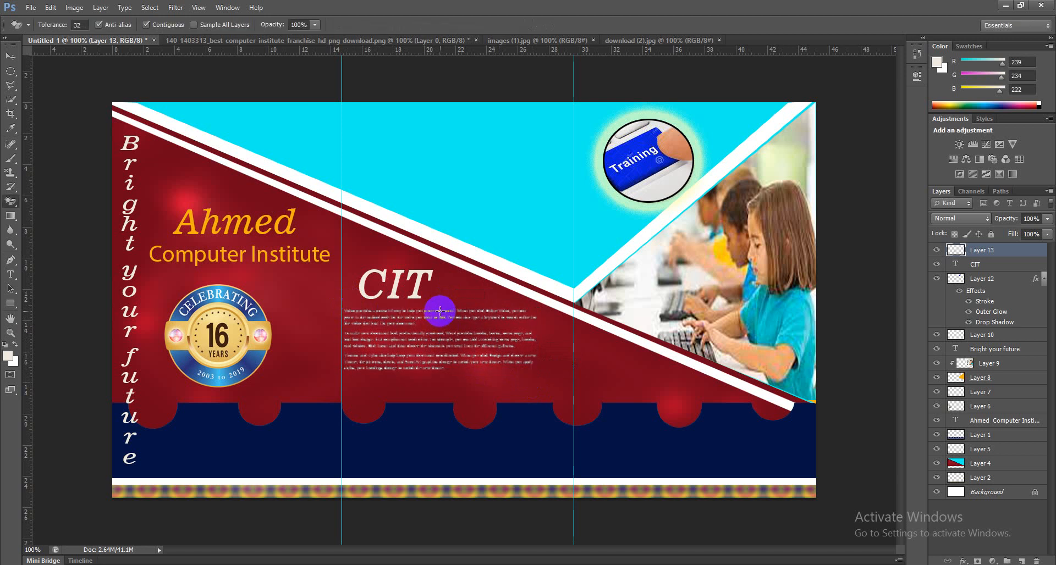
# - Shift the pasted paragraphs slightly down below "CIT" and delete their layer
pyautogui.click(10, 55)
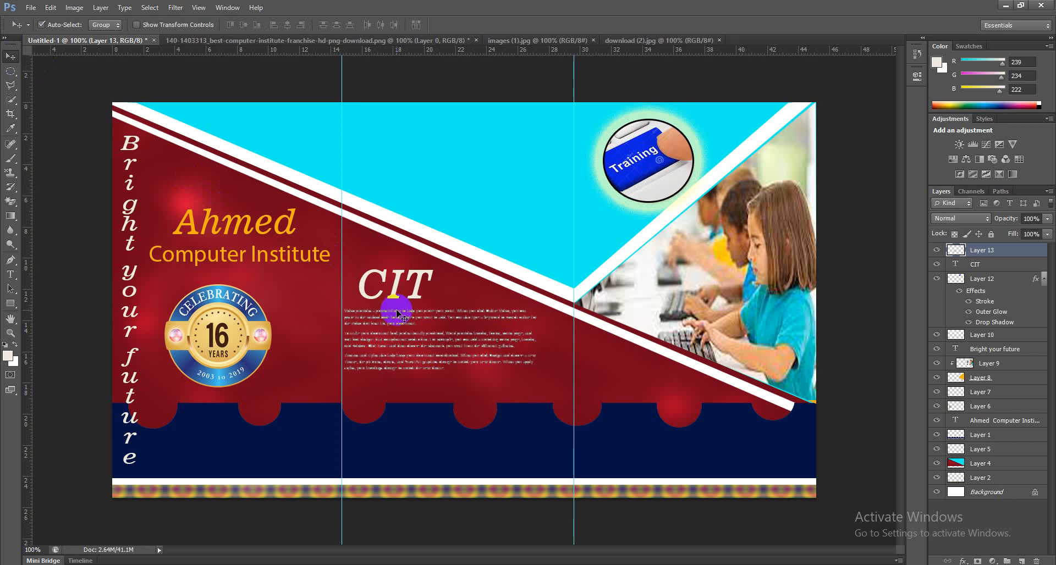
pyautogui.moveTo(396, 313); pyautogui.dragTo(407, 331)
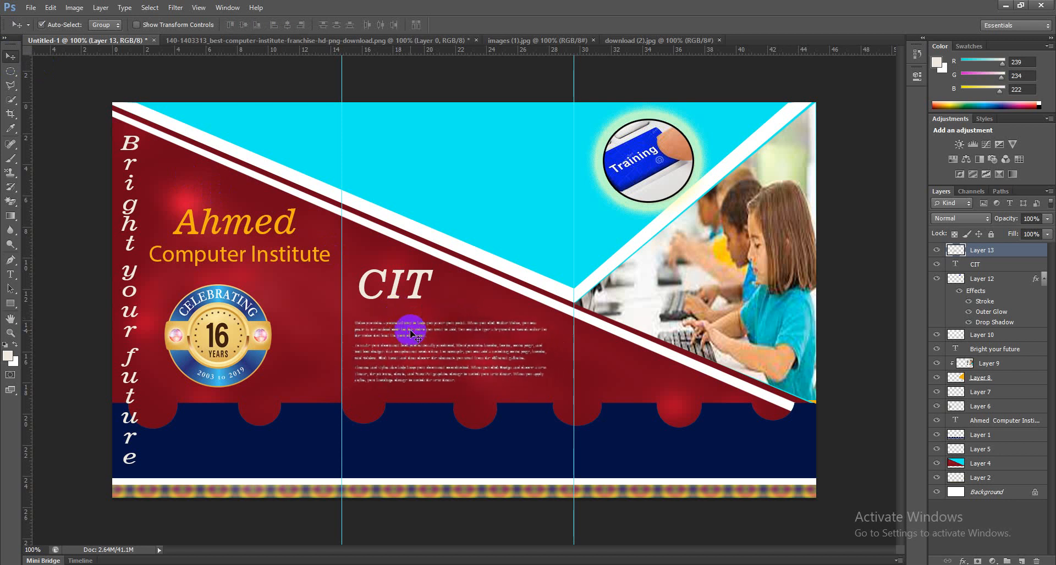
pyautogui.press('Delete')
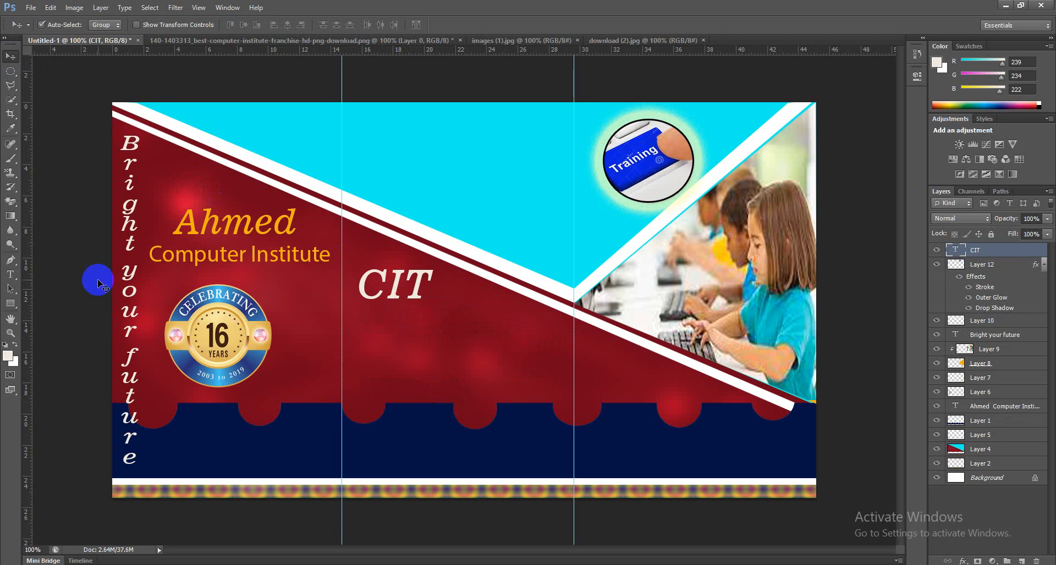
# - Add a 12 pt horizontal list reading ADOBE PHOTOSHOP, FLASH, DREAMWEAVER, WORD, EXCEL and POWERPOINT on separate lines, centred beneath "CIT"
pyautogui.click(15, 277)
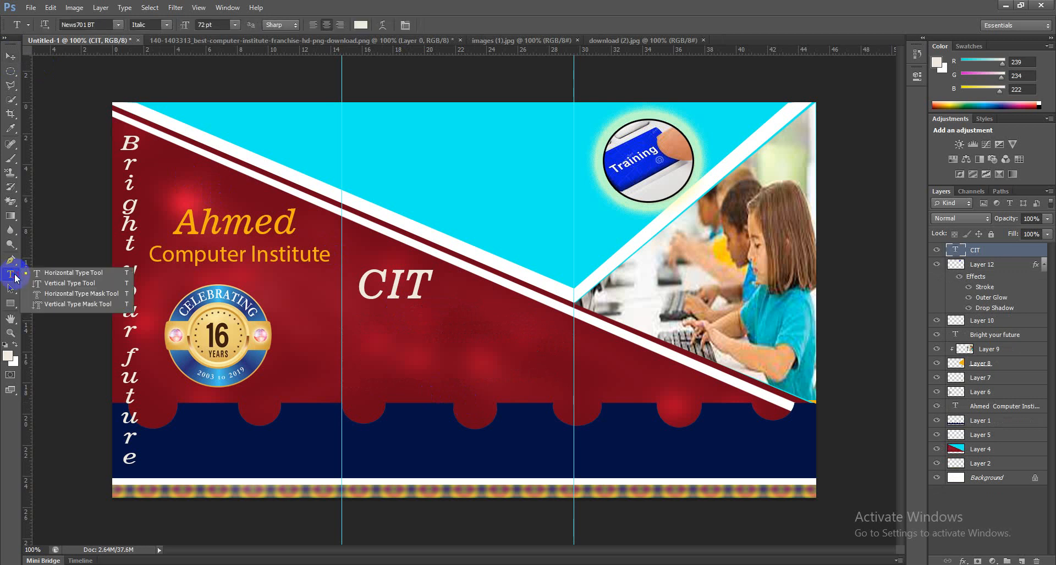
pyautogui.click(44, 273)
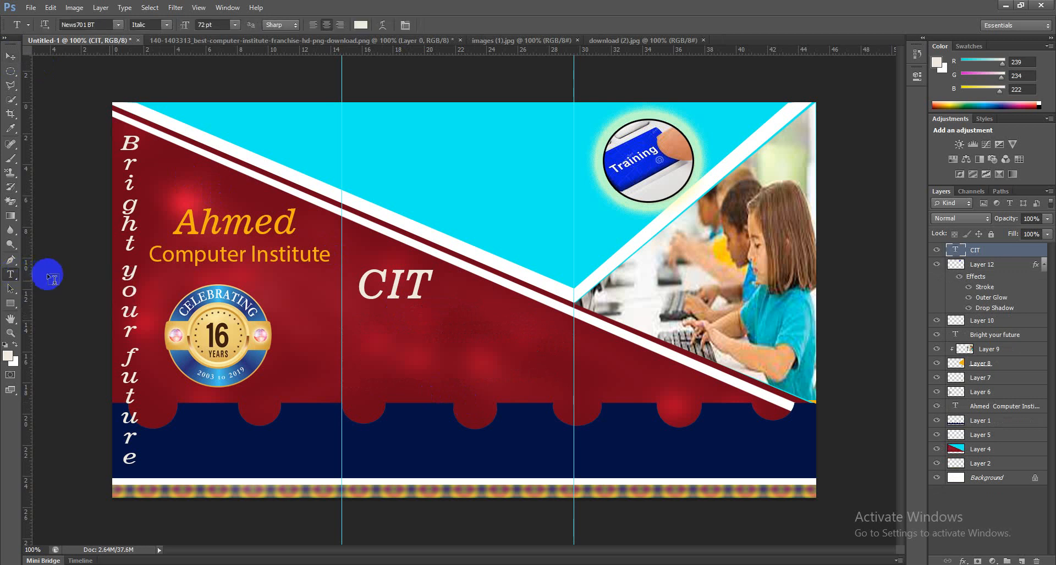
pyautogui.click(363, 318)
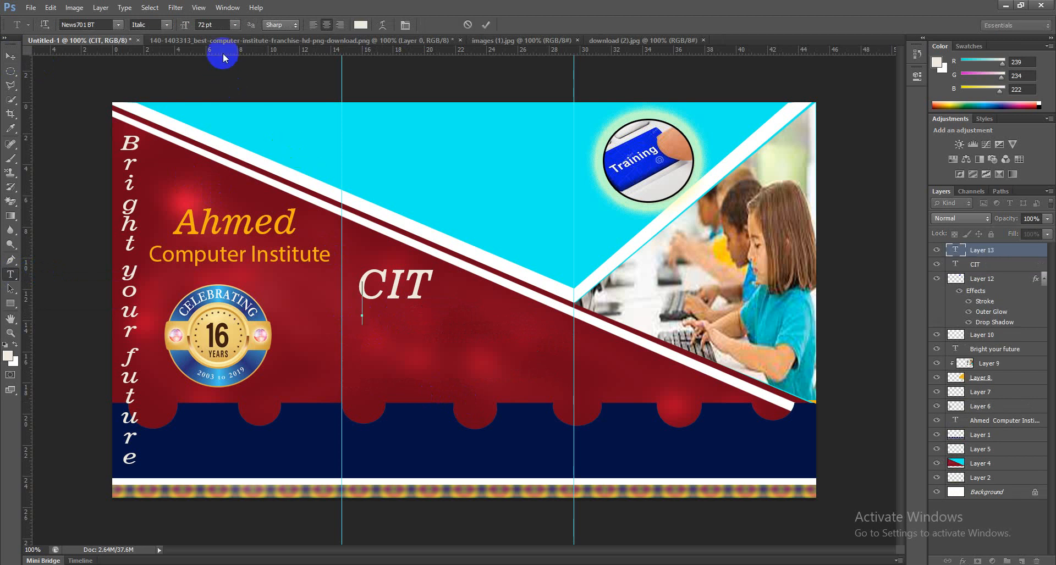
pyautogui.click(234, 26)
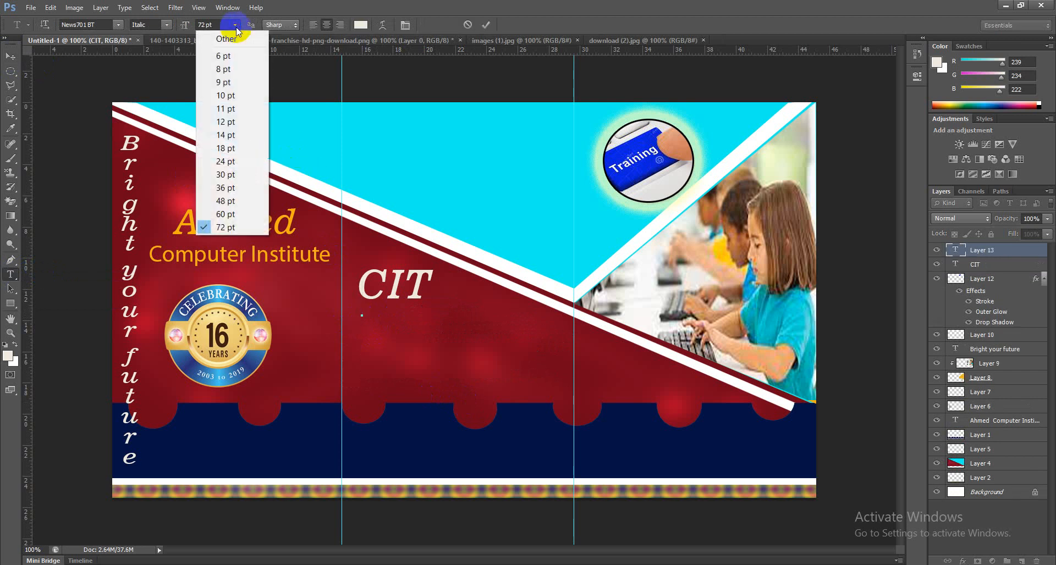
pyautogui.click(227, 122)
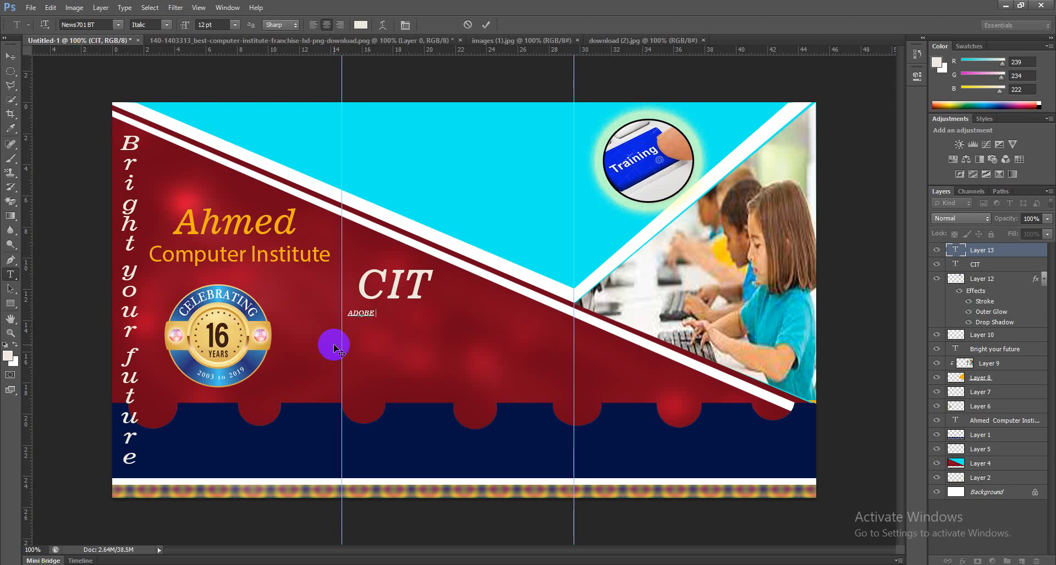
pyautogui.write('PHOTOSHOP')
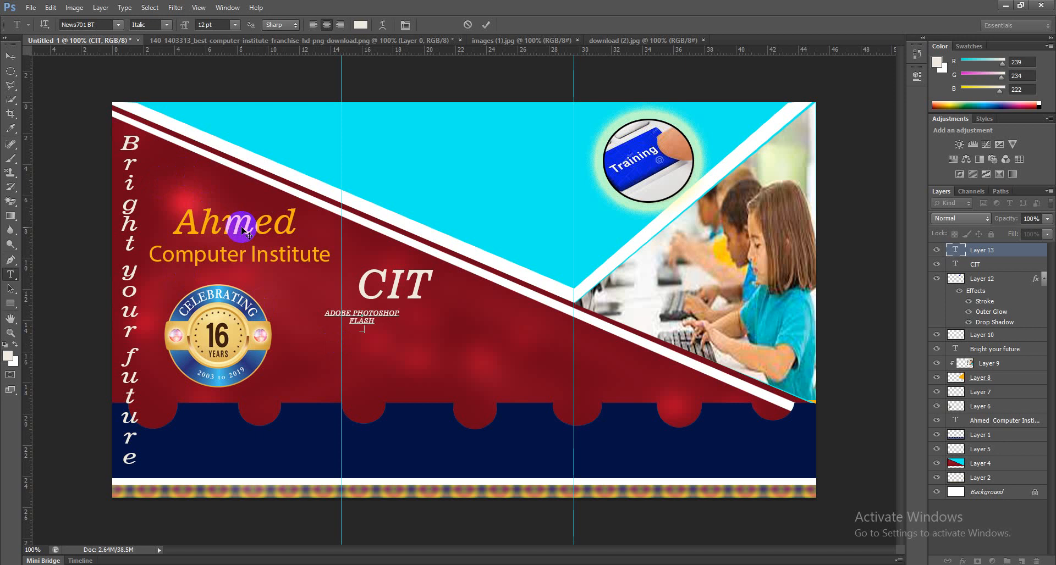
pyautogui.write('AMWEAVER')
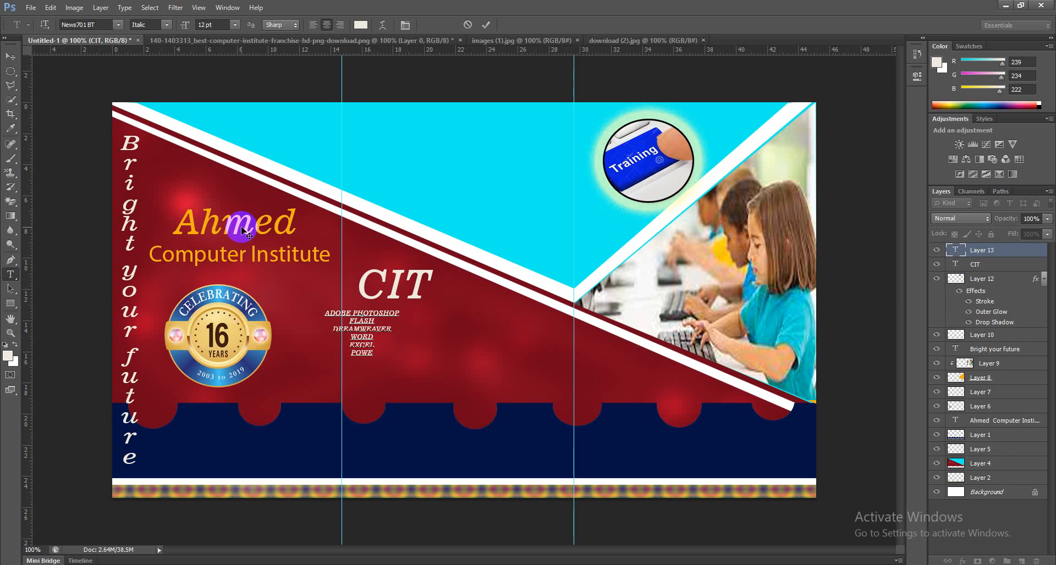
pyautogui.write('POINT')
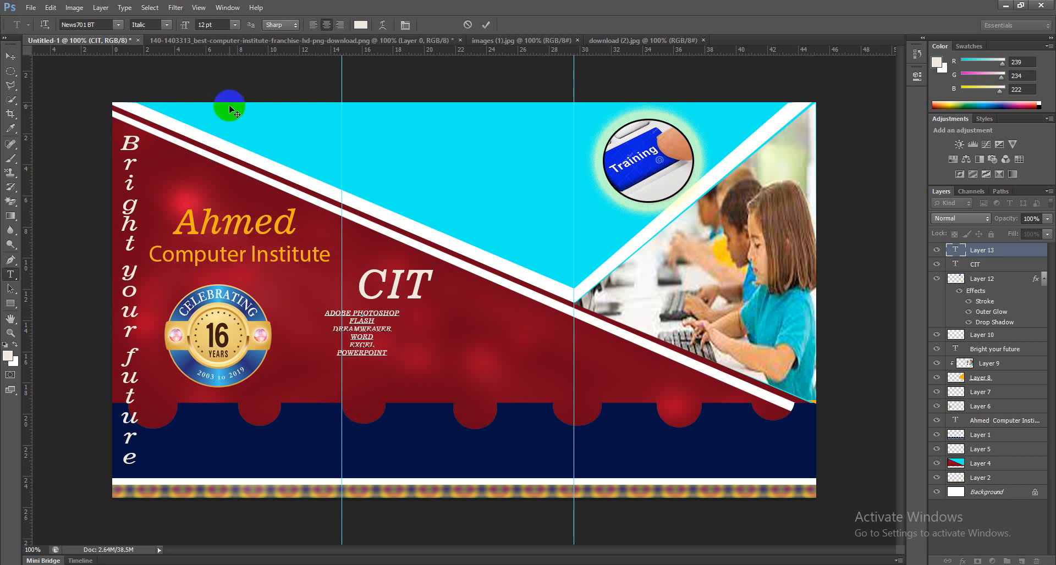
pyautogui.click(10, 55)
pyautogui.moveTo(361, 326); pyautogui.dragTo(393, 331)
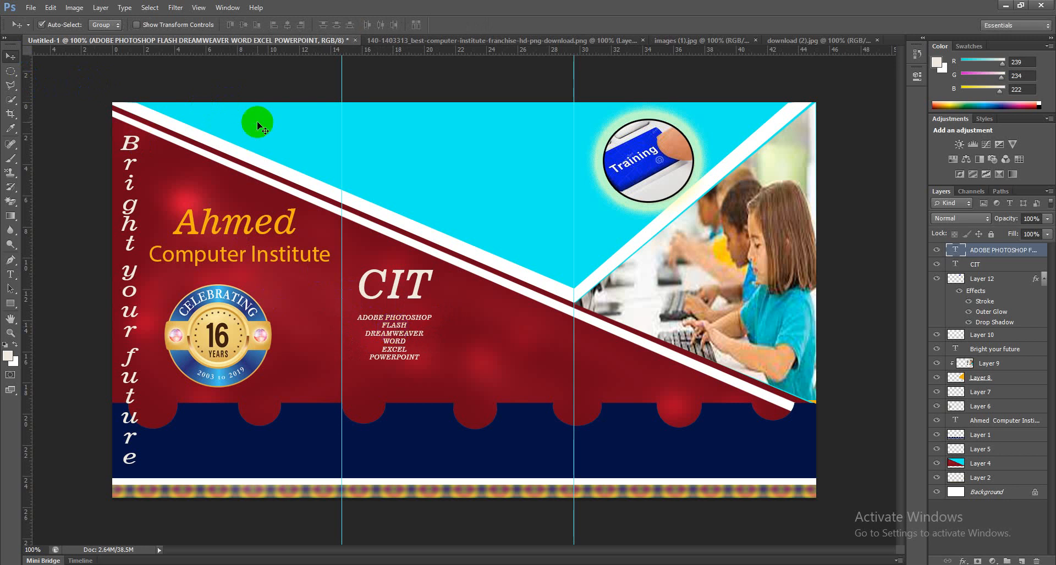
# - Left-align all lines of the course list beneath "CIT"
pyautogui.click(11, 274)
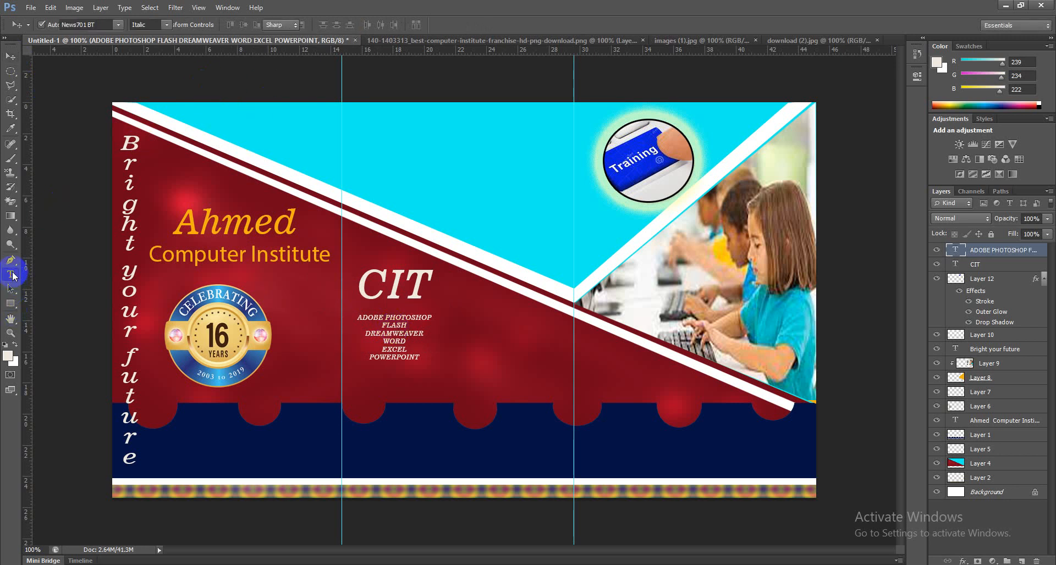
pyautogui.moveTo(361, 323); pyautogui.dragTo(441, 370)
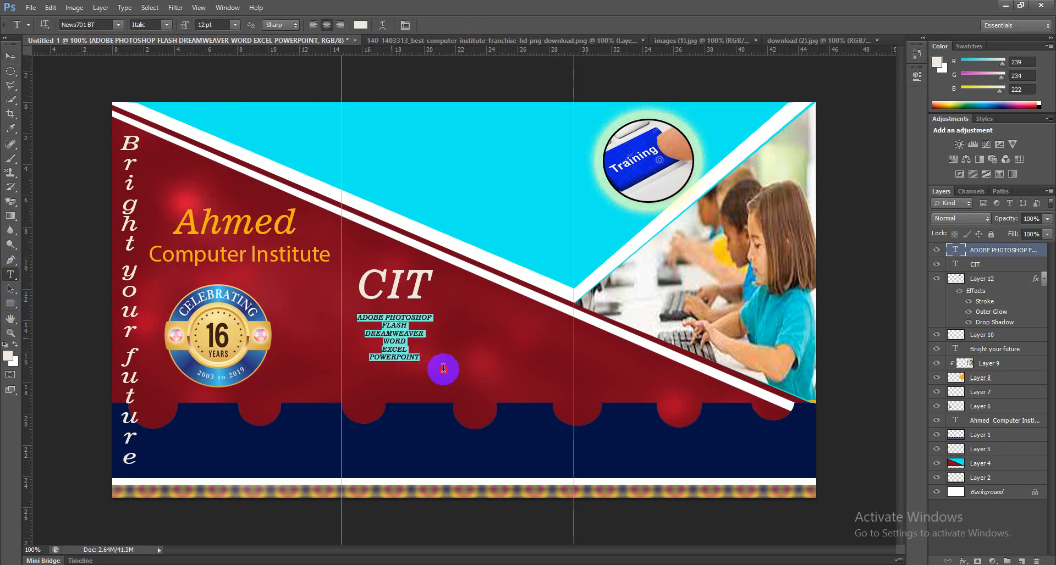
pyautogui.click(312, 25)
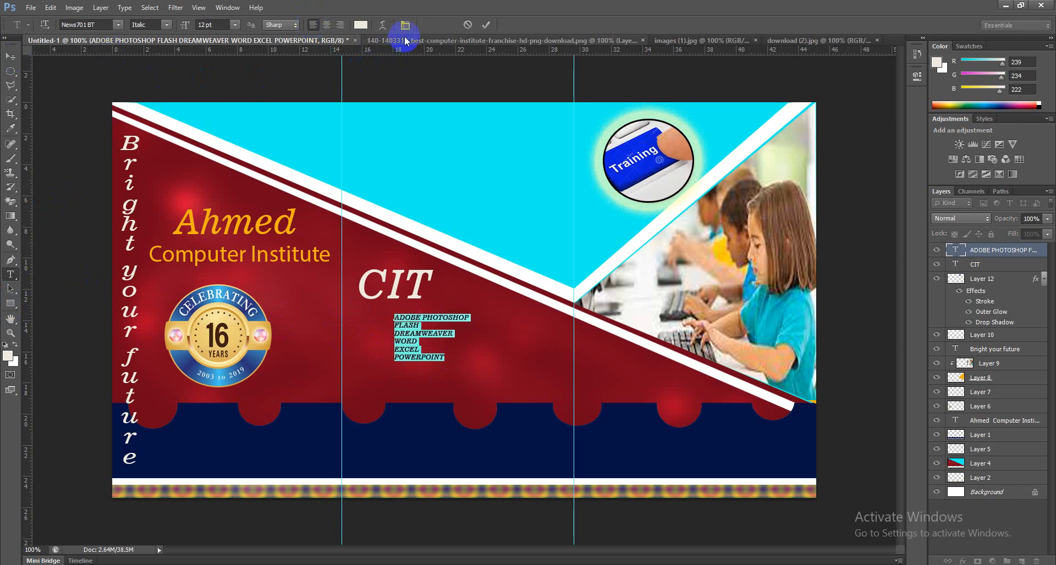
# - Move the course list left so its lines start beneath the beginning of "CIT"
pyautogui.click(484, 25)
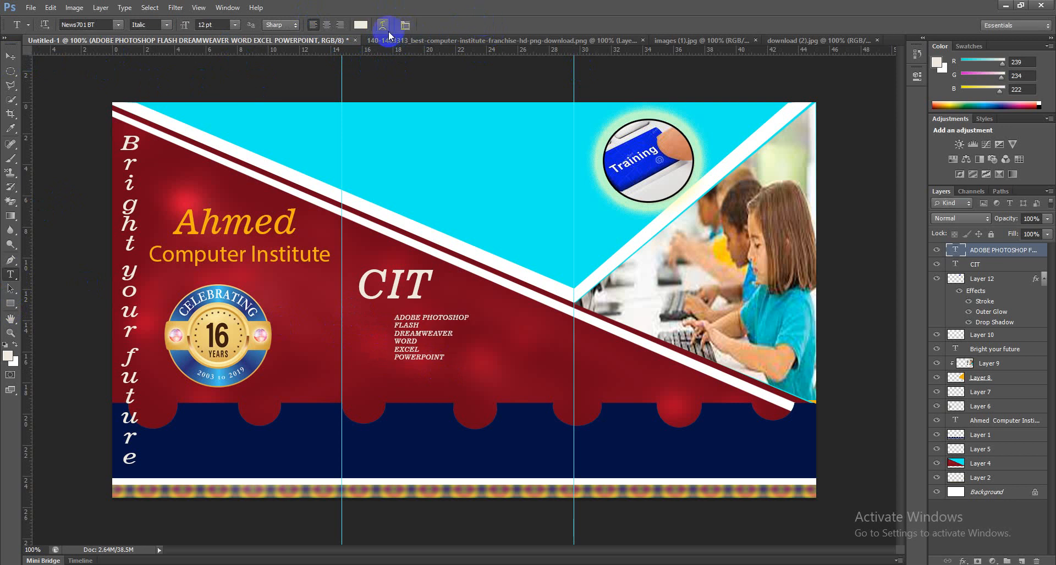
pyautogui.click(187, 25)
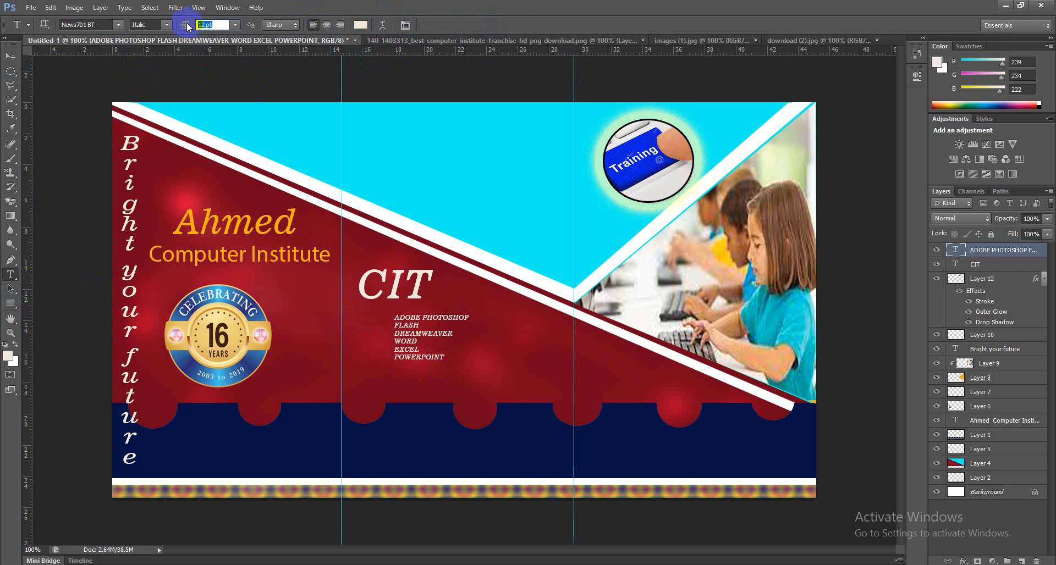
pyautogui.click(9, 57)
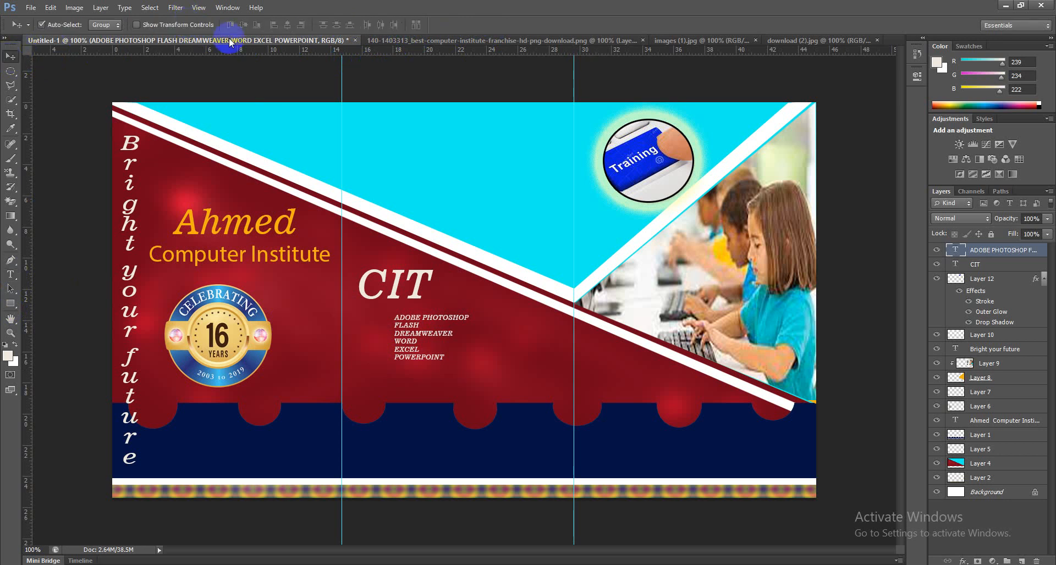
pyautogui.moveTo(443, 330); pyautogui.dragTo(408, 330)
# - Try a vertical text orientation on the whole course list and return it to horizontal
pyautogui.click(10, 273)
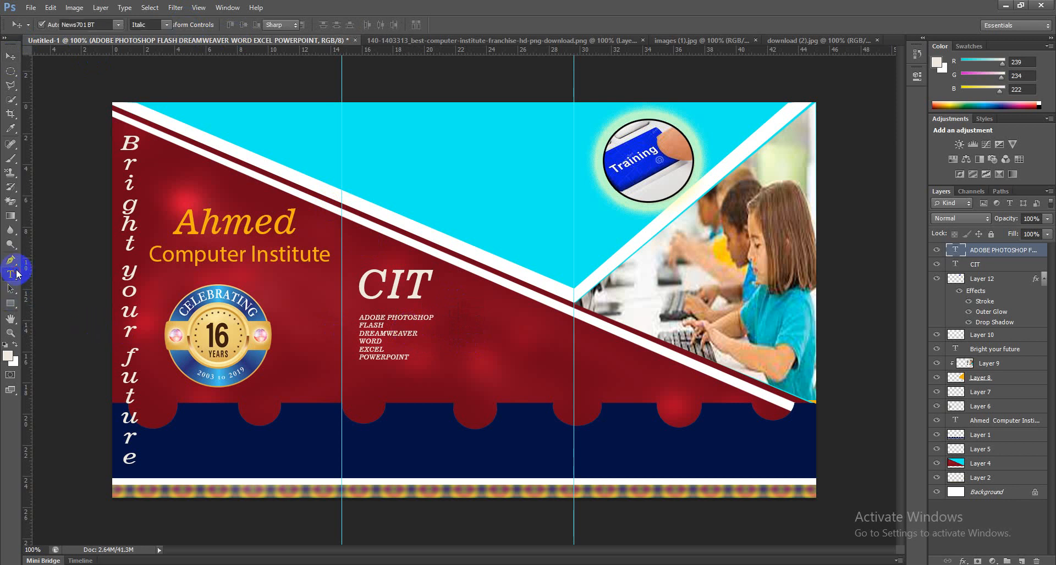
pyautogui.click(388, 319)
pyautogui.click(364, 321)
pyautogui.moveTo(362, 318); pyautogui.dragTo(440, 370)
pyautogui.moveTo(361, 320); pyautogui.dragTo(429, 375)
pyautogui.click(186, 29)
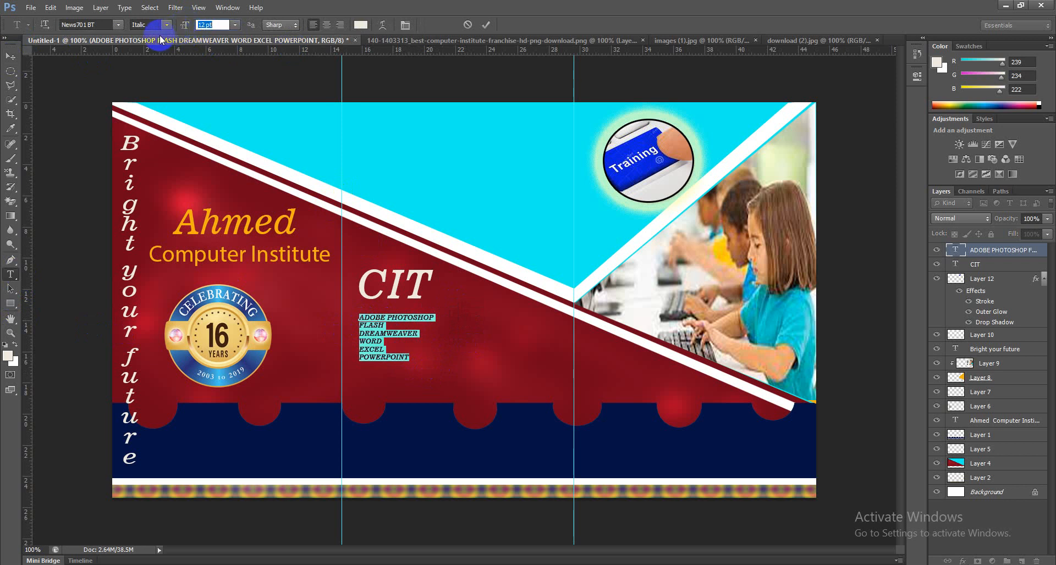
pyautogui.click(46, 25)
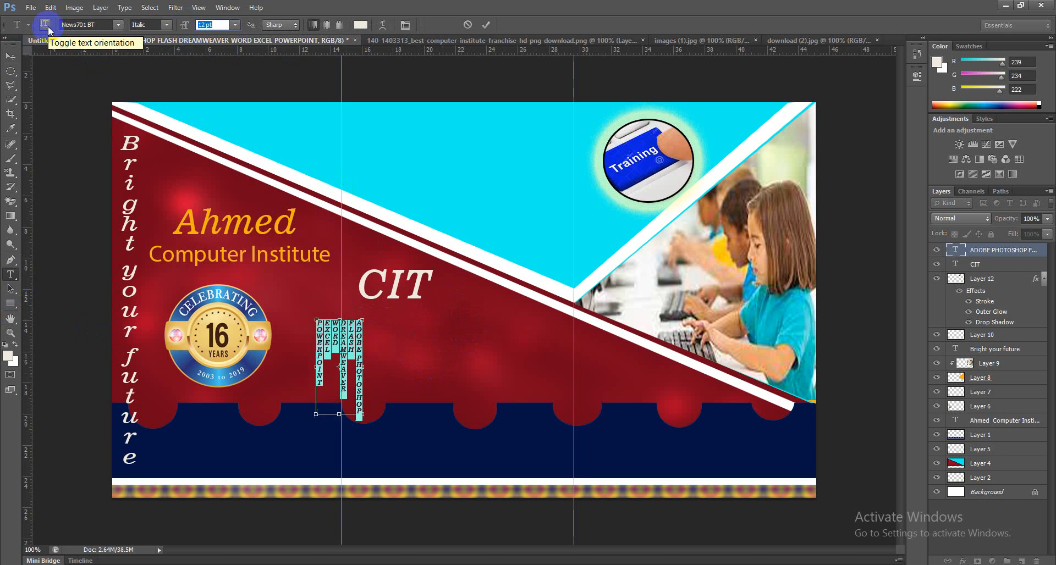
pyautogui.click(46, 25)
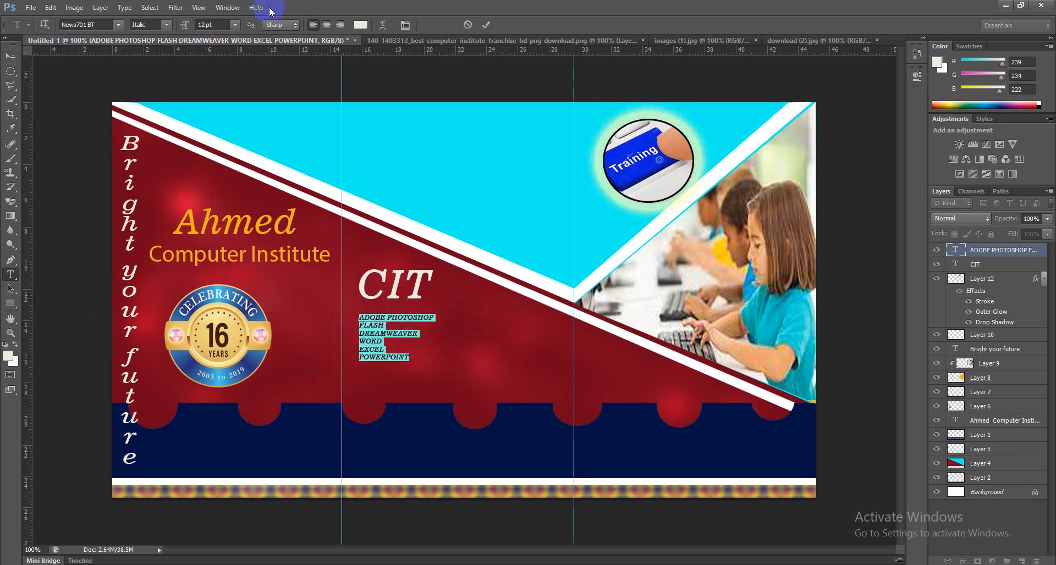
pyautogui.click(488, 24)
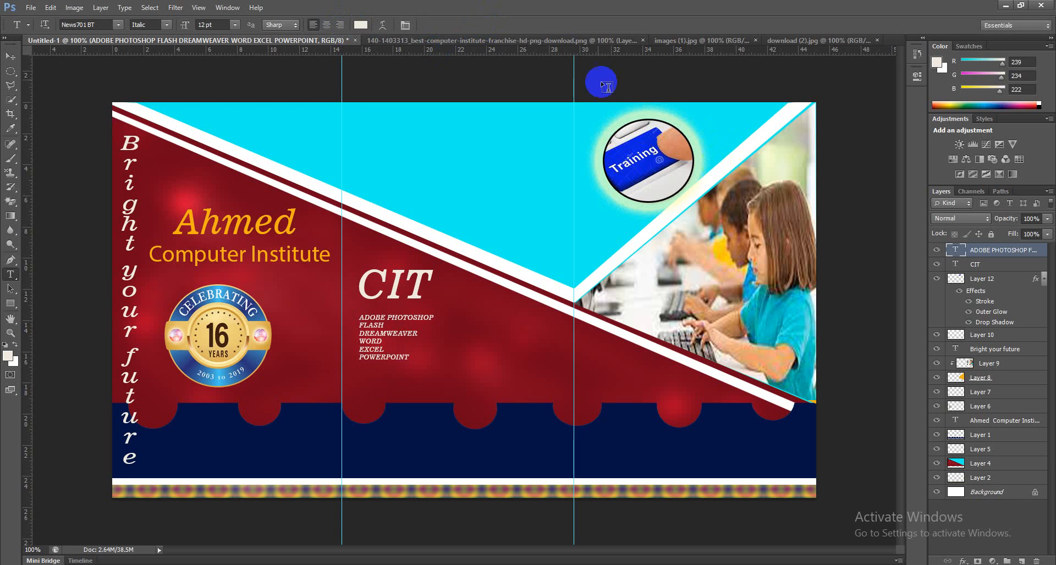
# - Set the course list's font style to Bold and nudge the "CIT" heading slightly up
pyautogui.click(406, 26)
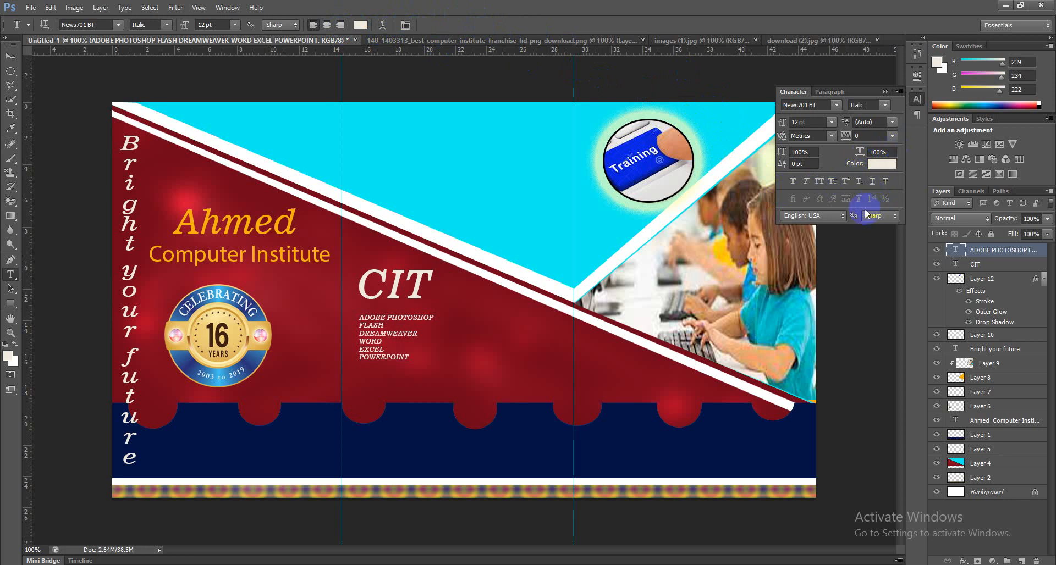
pyautogui.click(809, 156)
pyautogui.click(796, 122)
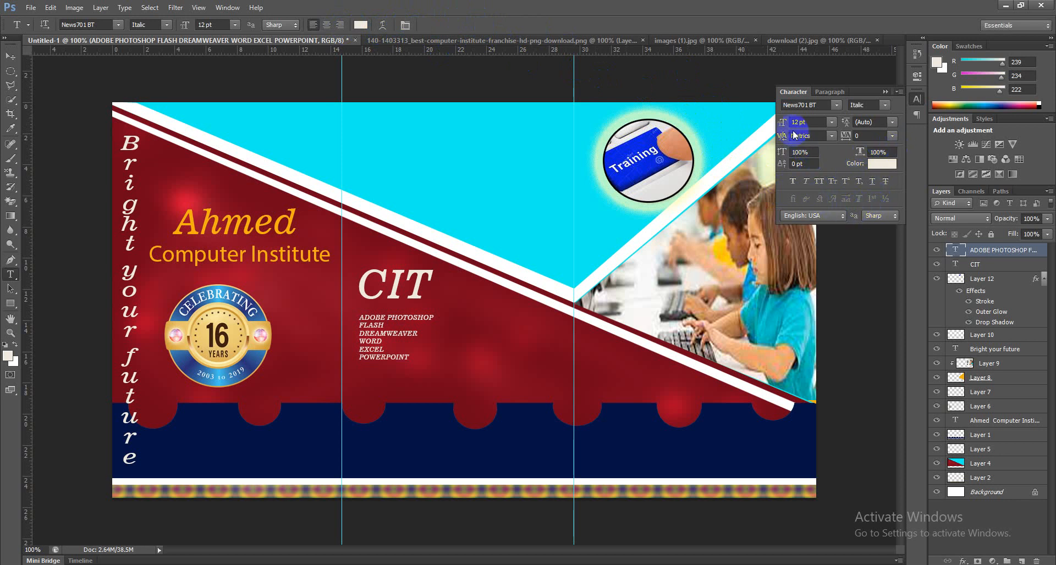
pyautogui.click(885, 105)
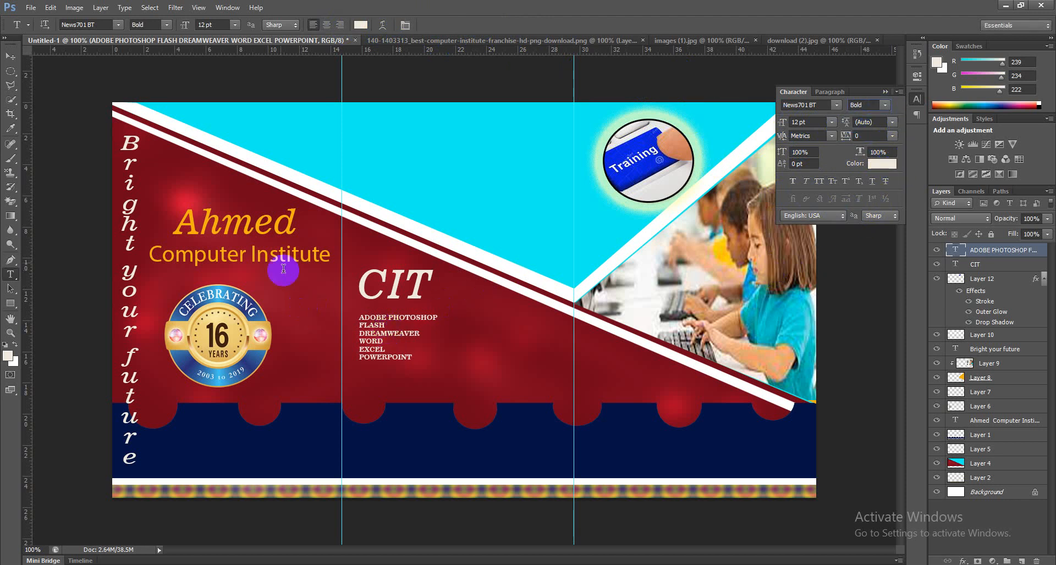
pyautogui.click(10, 56)
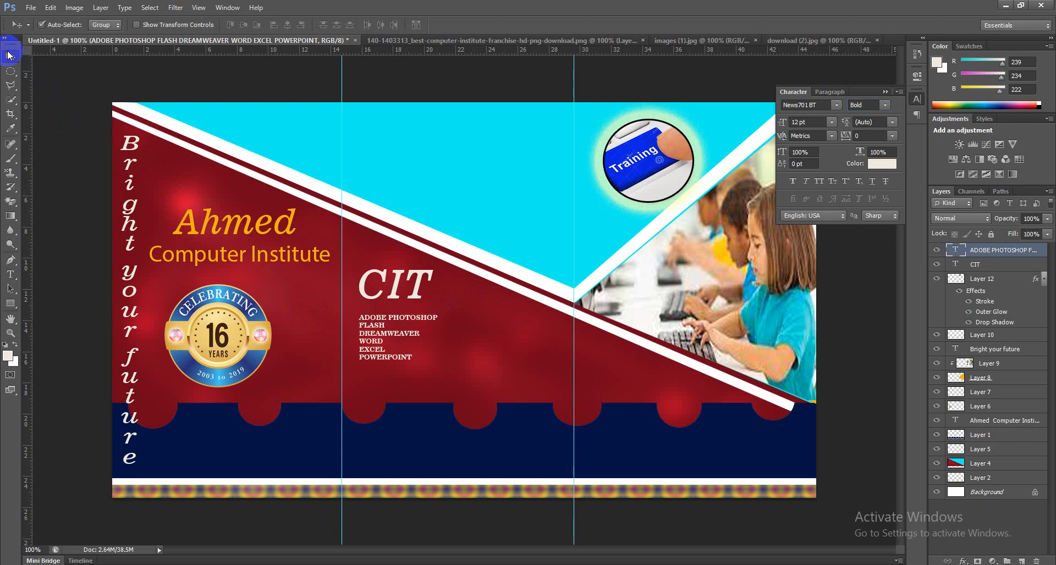
pyautogui.moveTo(418, 279); pyautogui.dragTo(418, 276)
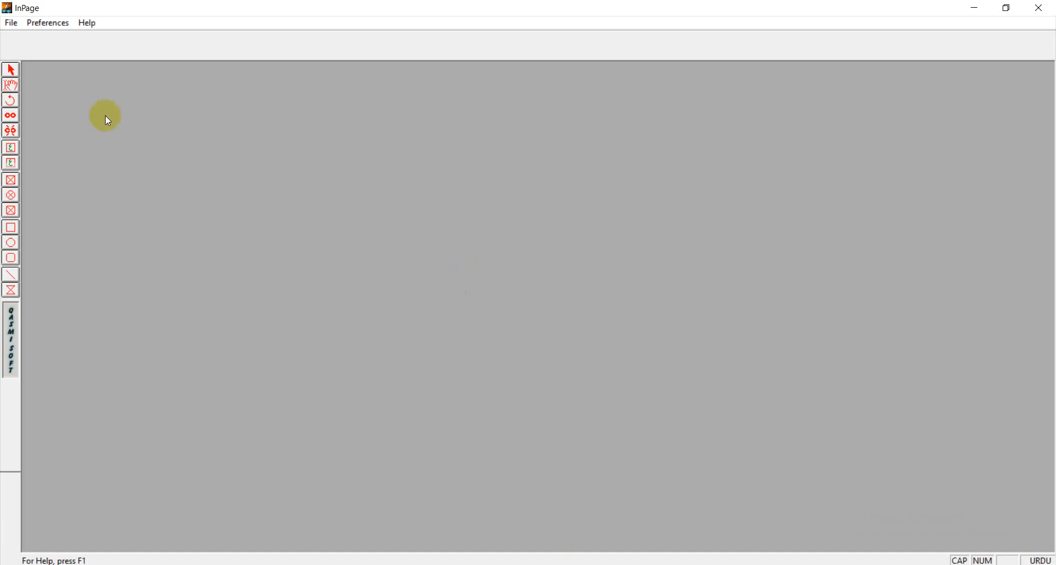
# - Switch to InPage, create an A4 portrait document and add a text box about 121 × 45 mm reading "کمپیوٹر سیکھنا ضروری ہے"
pyautogui.click(13, 23)
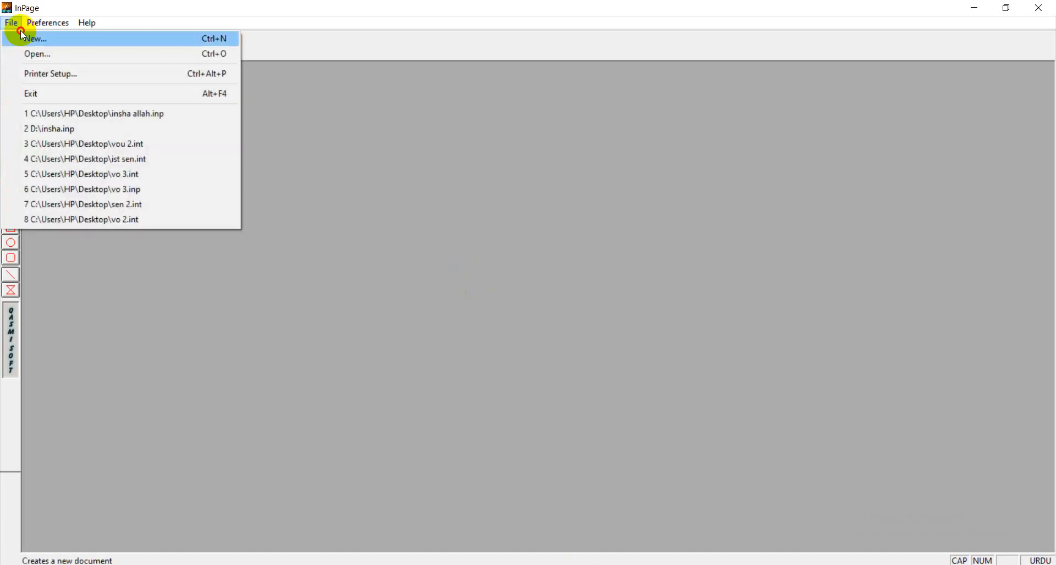
pyautogui.click(31, 38)
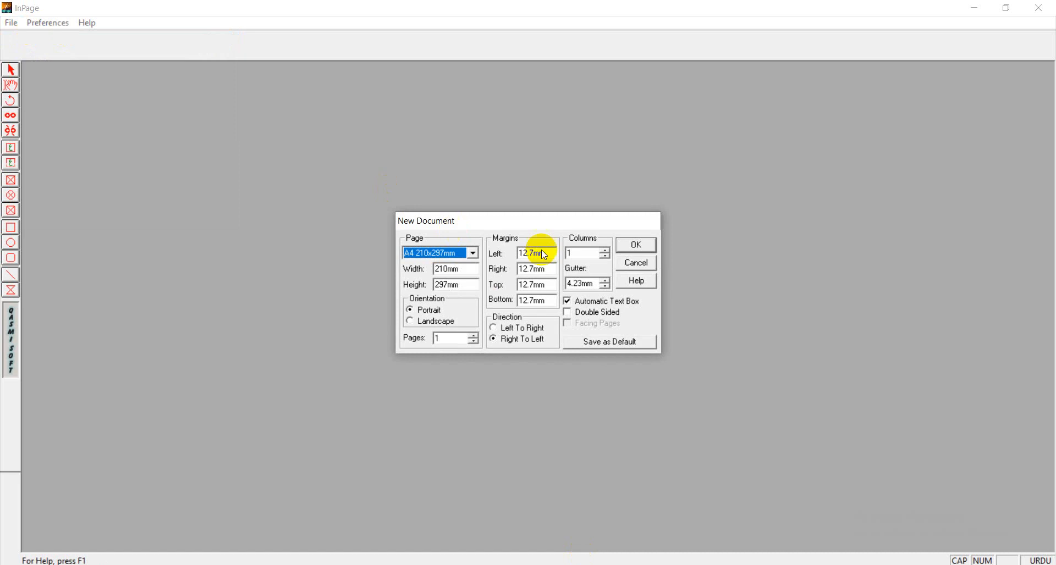
pyautogui.click(638, 246)
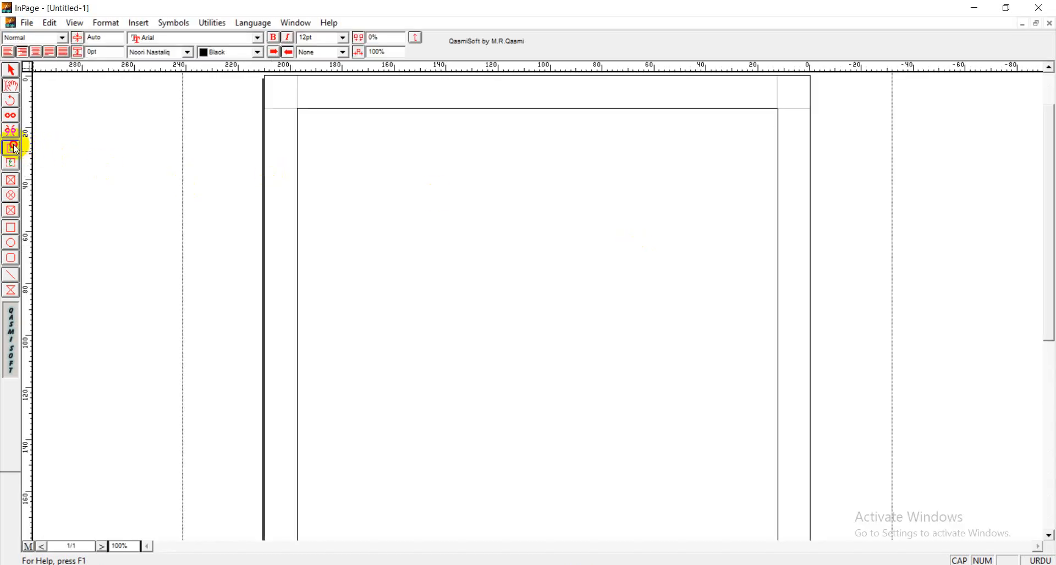
pyautogui.click(11, 148)
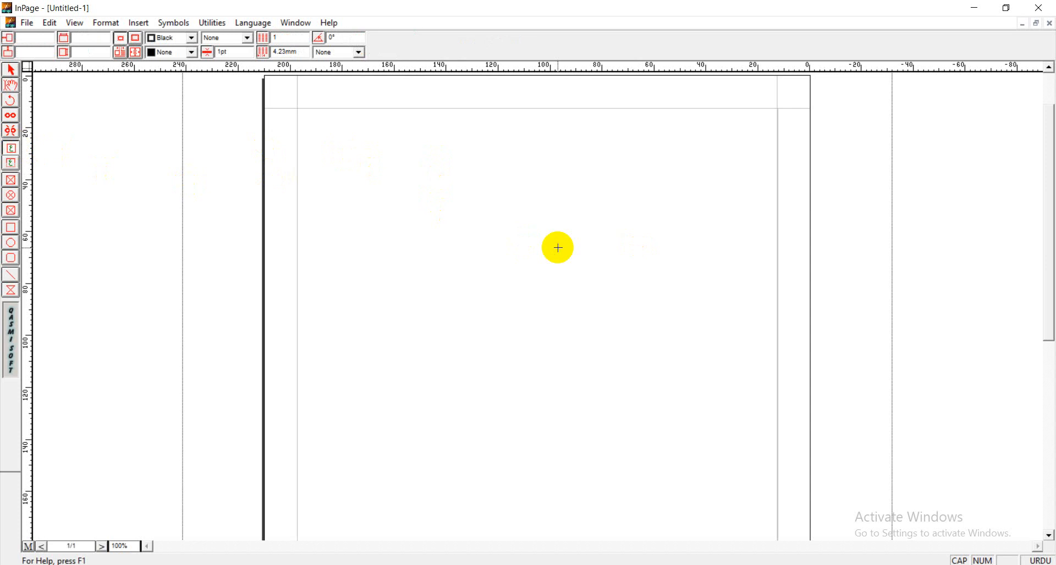
pyautogui.moveTo(350, 153); pyautogui.dragTo(716, 298)
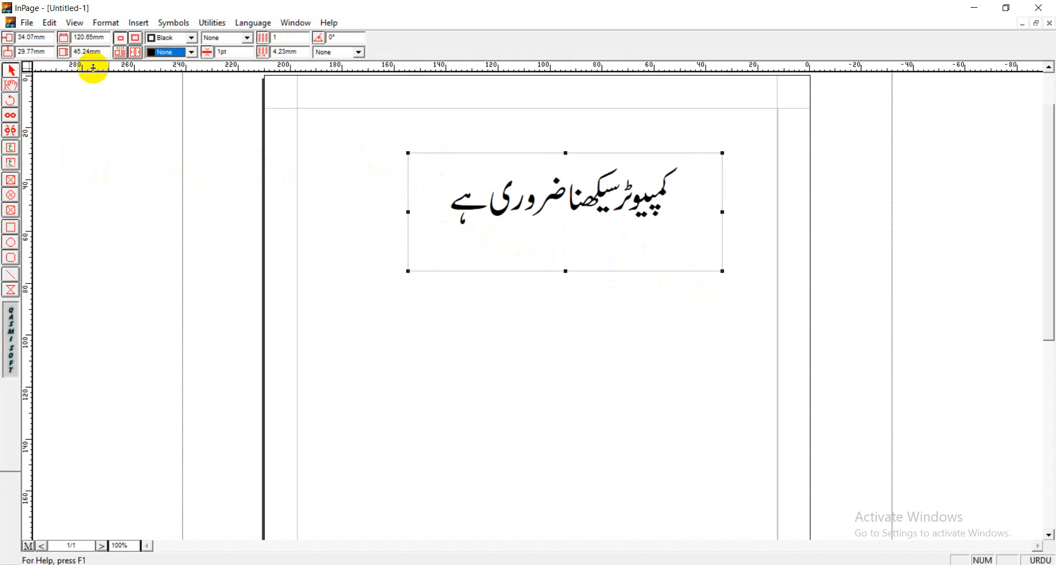
# - Export the selected Urdu text box to the Desktop as an Encapsulated PostScript file named dfsef at 100% scaling
pyautogui.click(27, 23)
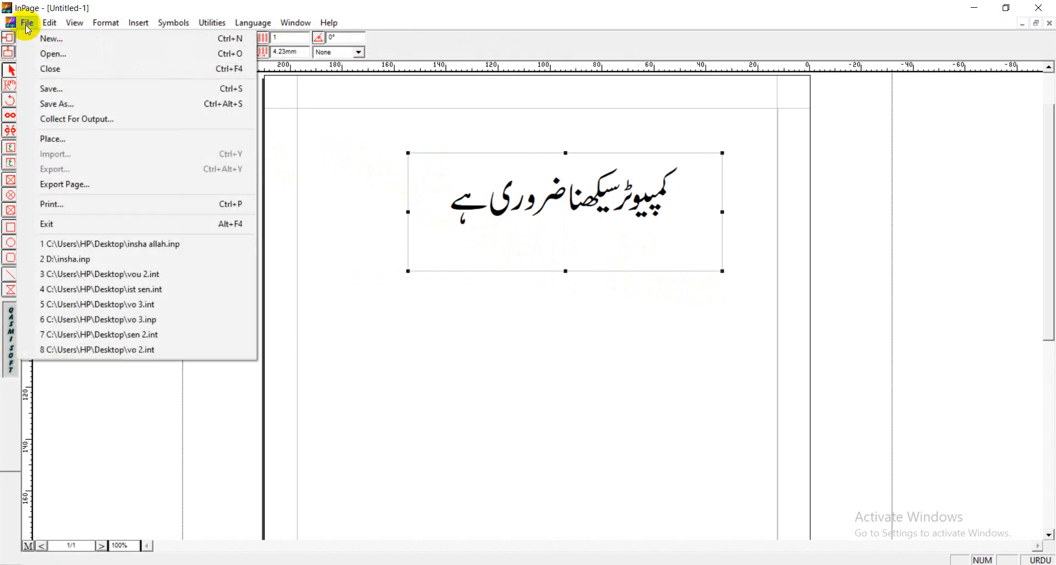
pyautogui.click(70, 184)
pyautogui.click(581, 268)
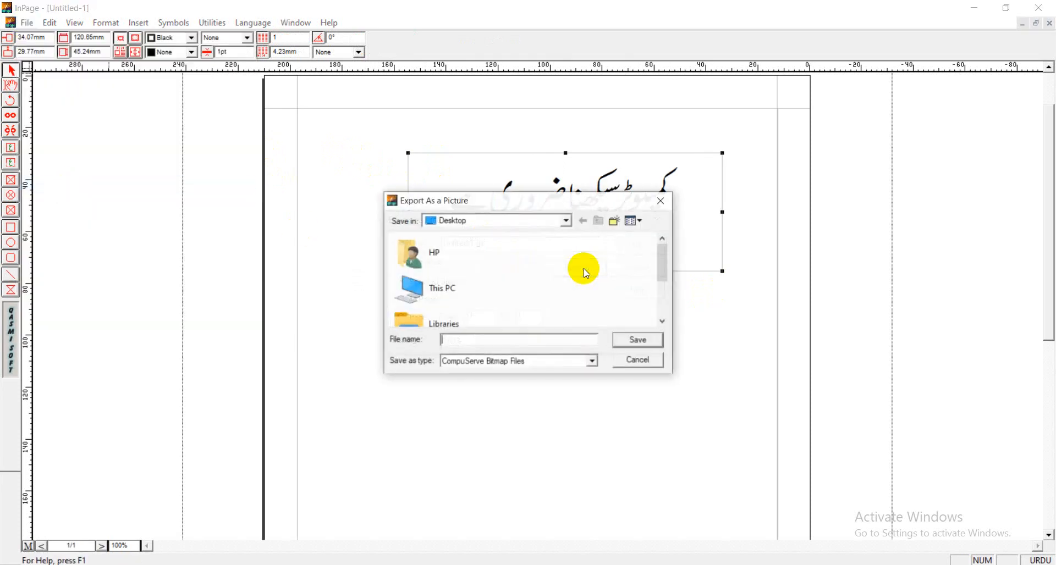
pyautogui.click(528, 361)
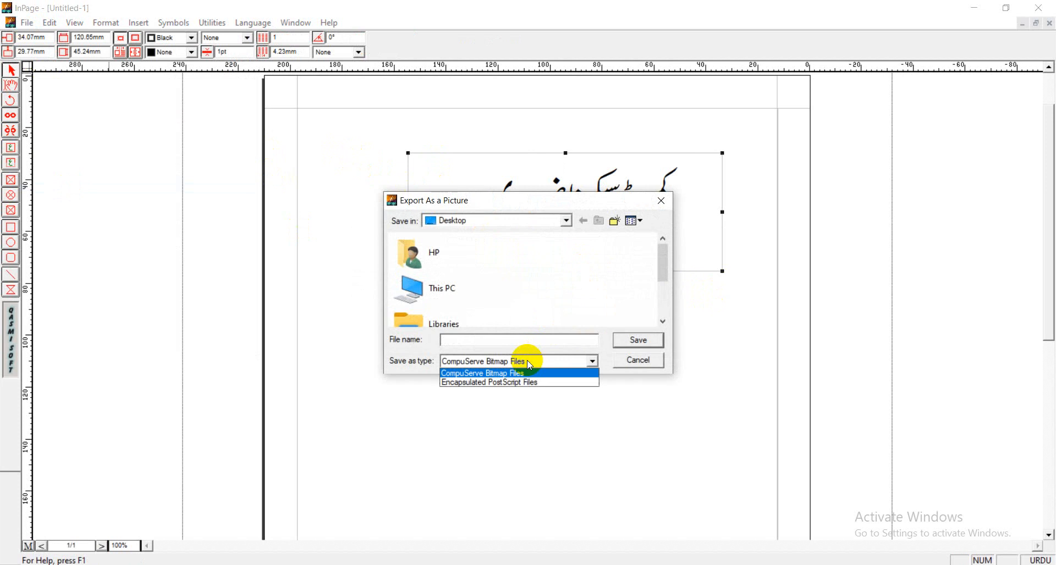
pyautogui.click(488, 383)
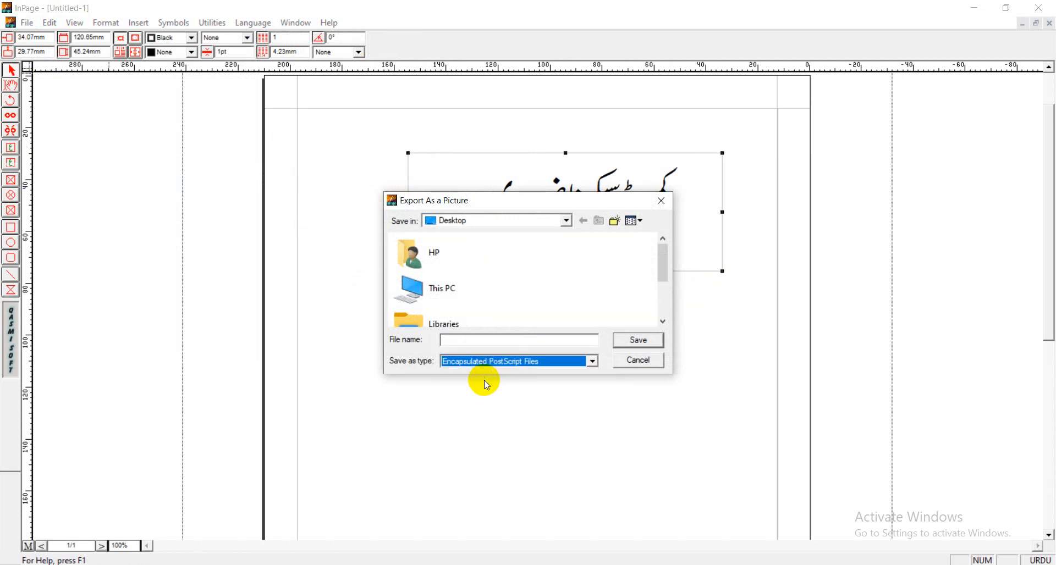
pyautogui.click(477, 339)
pyautogui.write('dfsef')
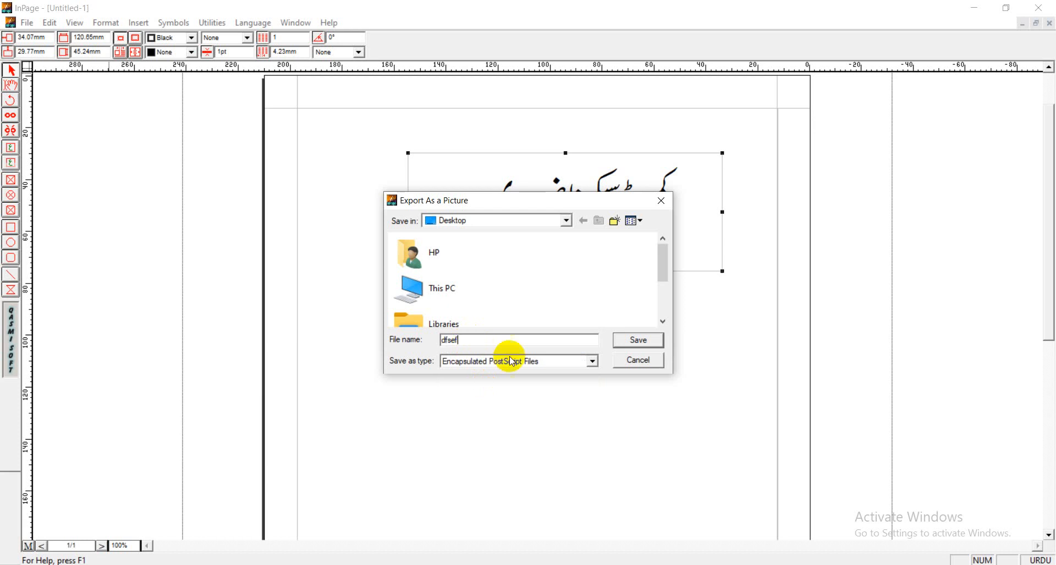
pyautogui.click(639, 340)
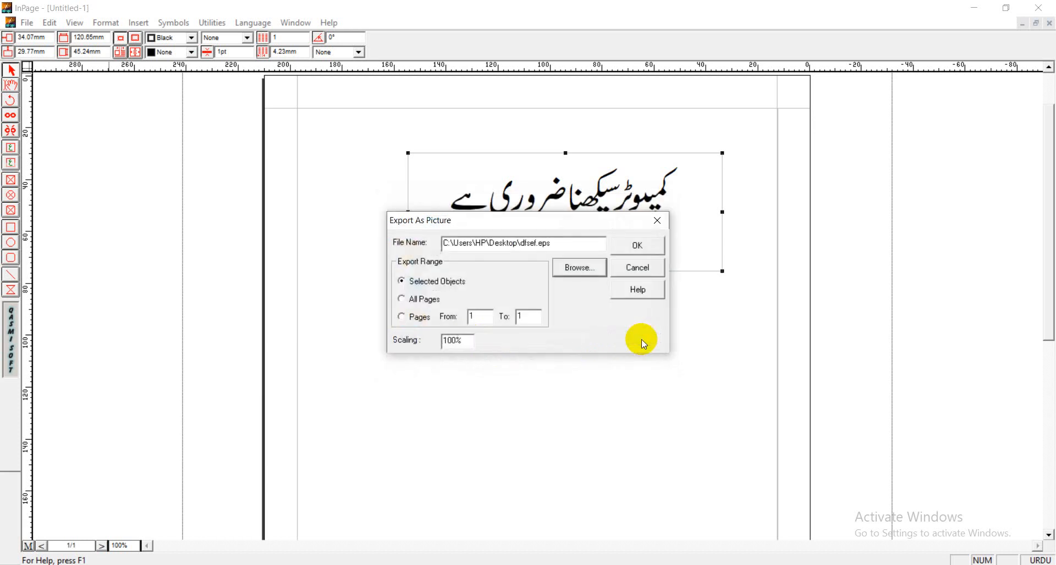
pyautogui.click(648, 248)
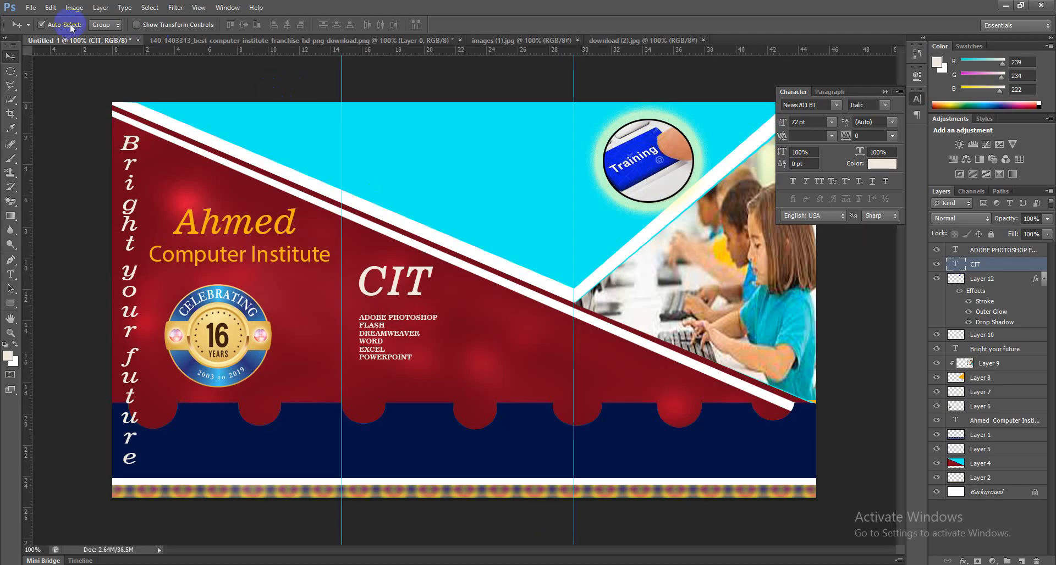
# - Switch to Photoshop and open dfsef from the Desktop, rasterized at 72 pixels/inch in CMYK Color
pyautogui.click(31, 8)
pyautogui.click(25, 31)
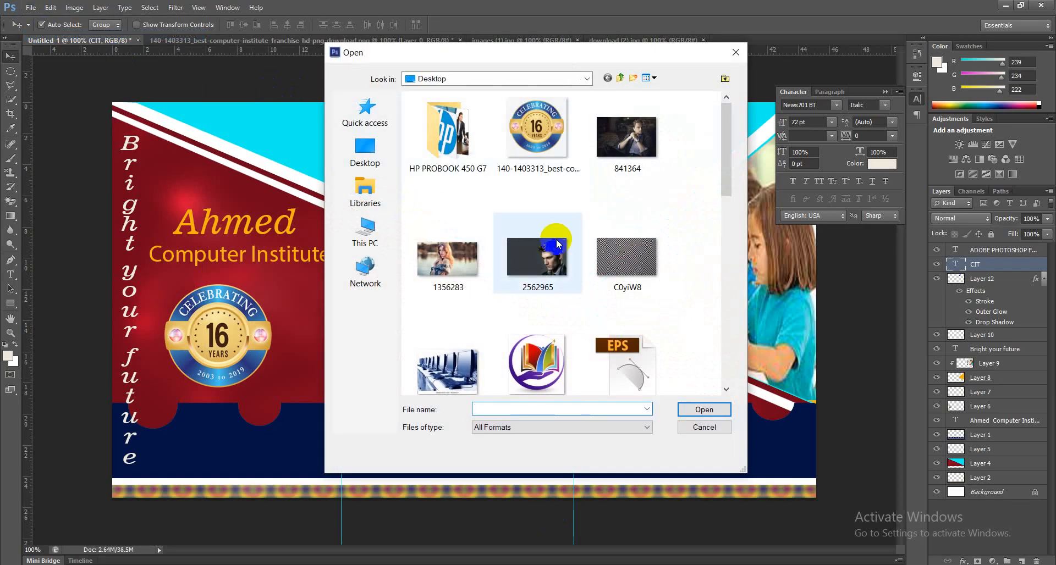
pyautogui.moveTo(727, 187); pyautogui.dragTo(727, 235)
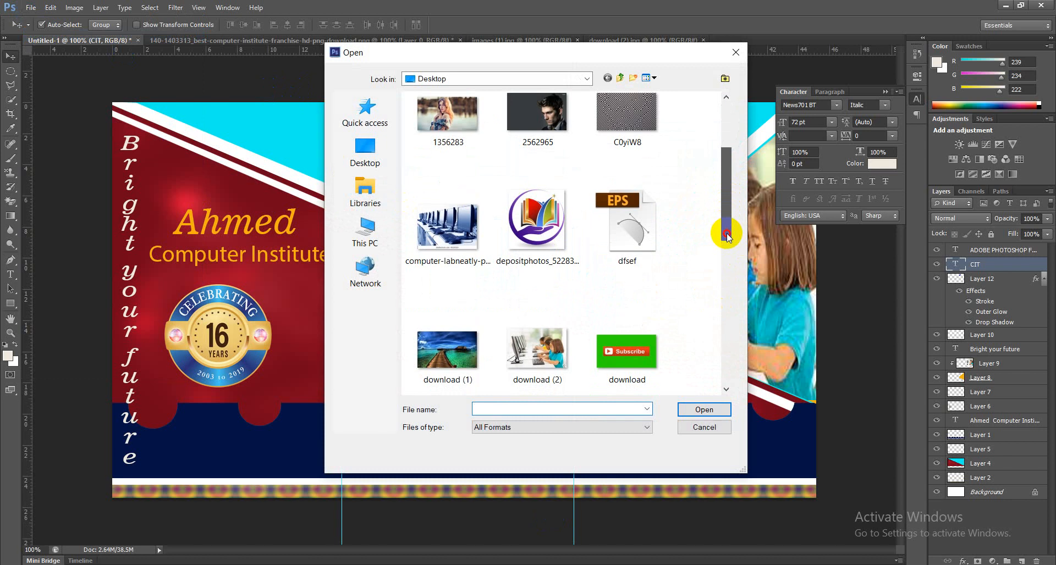
pyautogui.click(642, 233)
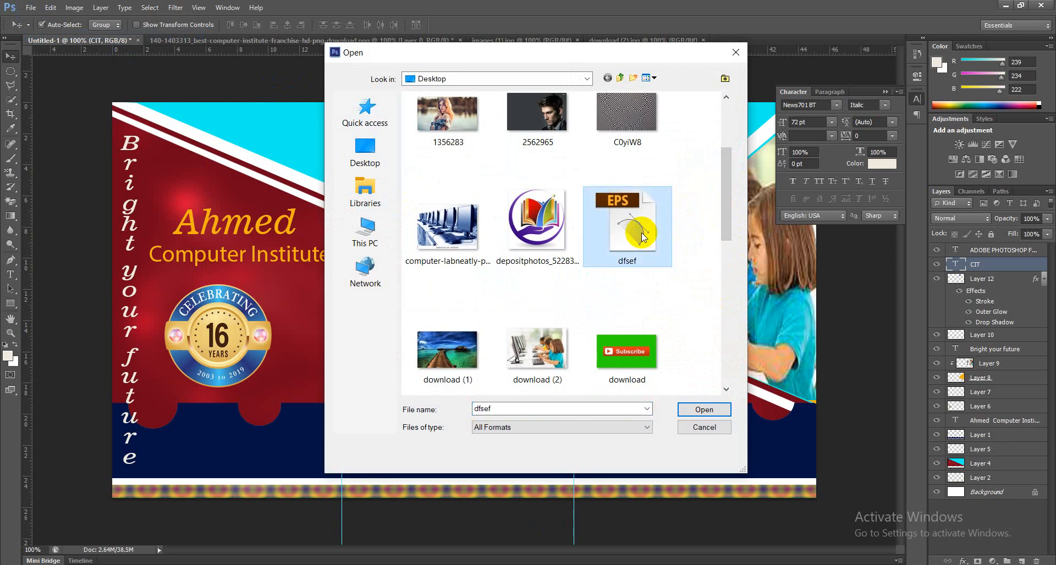
pyautogui.click(703, 408)
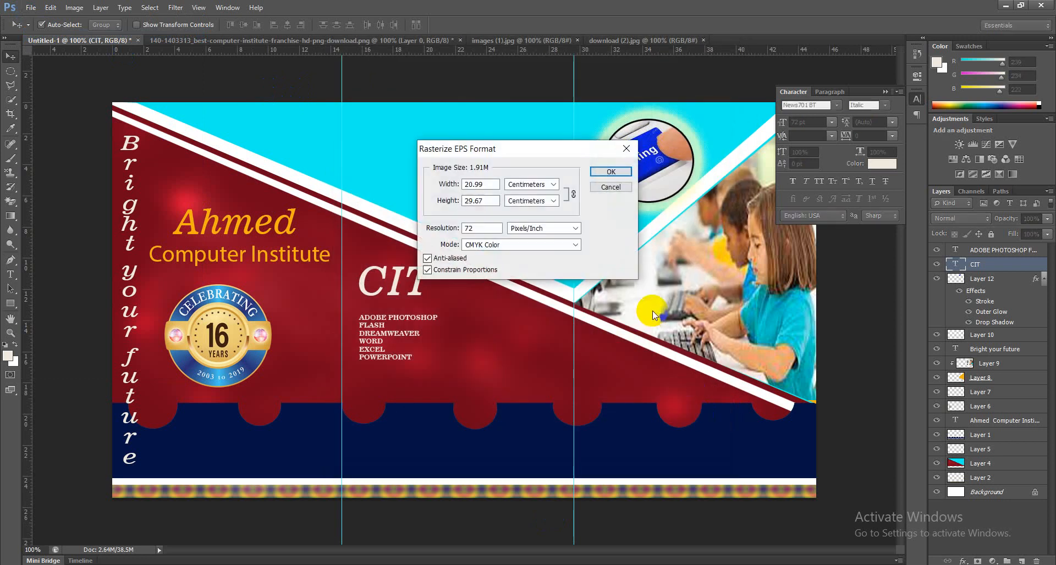
pyautogui.click(602, 172)
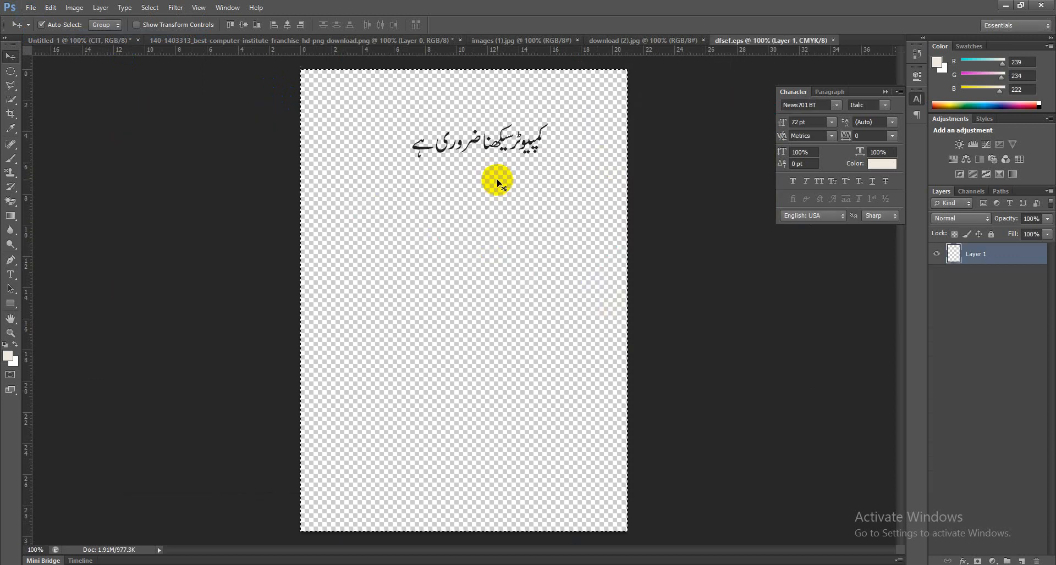
# - Paste the Urdu line into the Untitled-1 banner and place it just right of the course list's last lines
pyautogui.click(103, 36)
pyautogui.hotkey('ctrl', 'v')
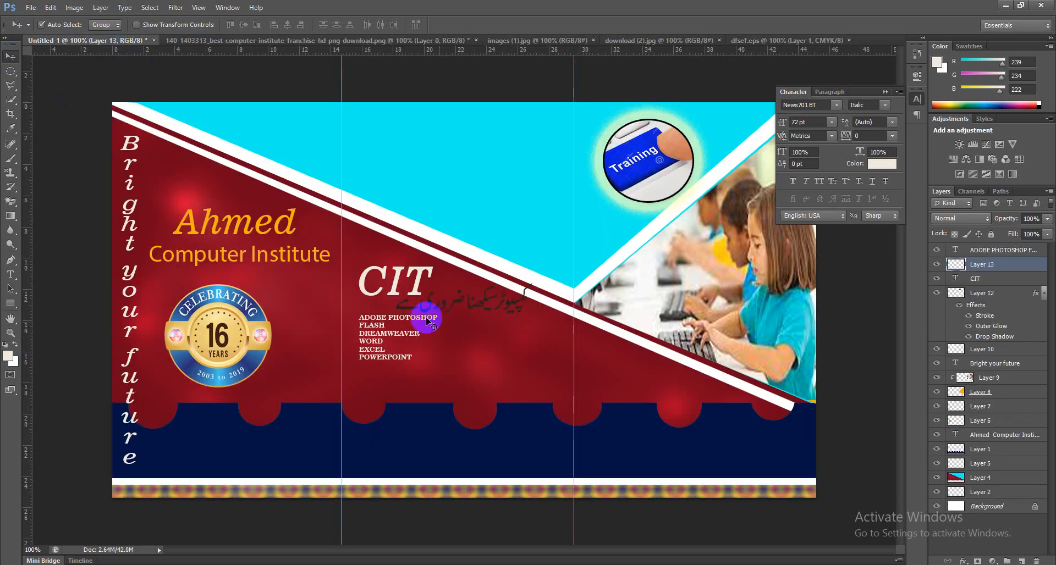
pyautogui.moveTo(484, 299); pyautogui.dragTo(501, 361)
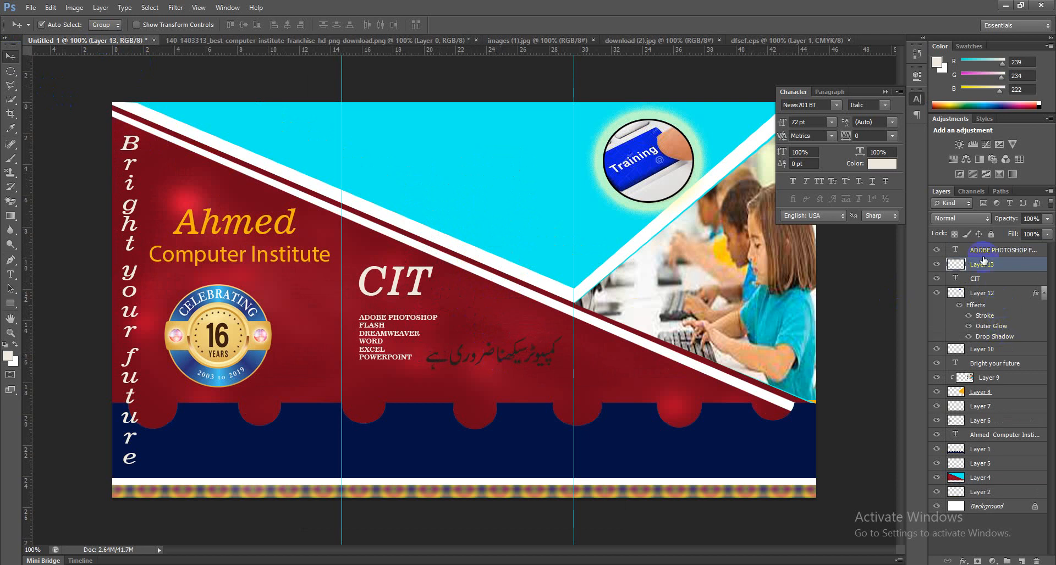
# - Recolour the Urdu line on Layer 13 orange (#fbb306) by filling its selected outline, and clear the selection
pyautogui.keyDown('ctrl'); pyautogui.click(956, 265); pyautogui.keyUp('ctrl')
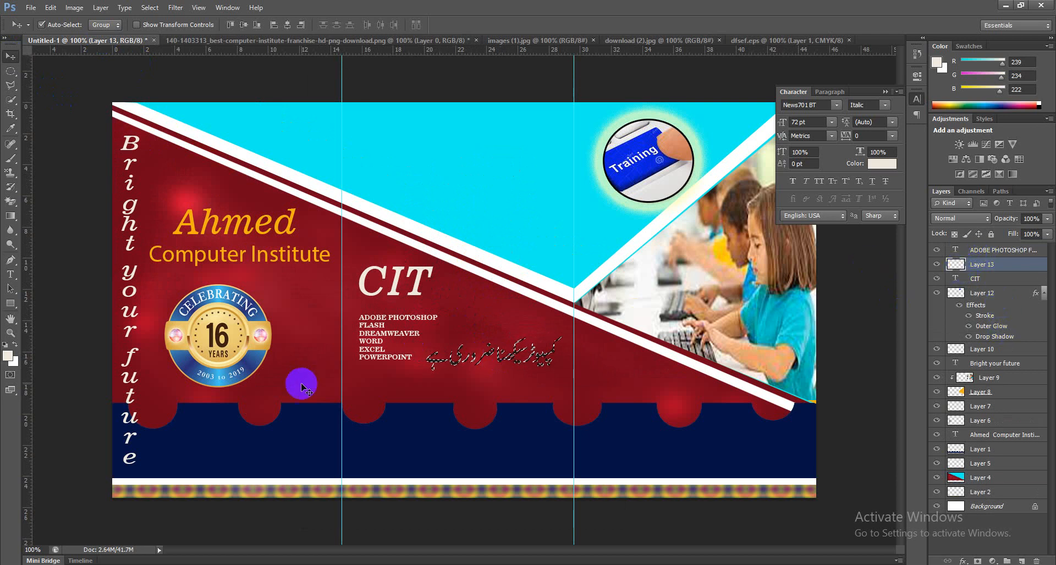
pyautogui.click(9, 355)
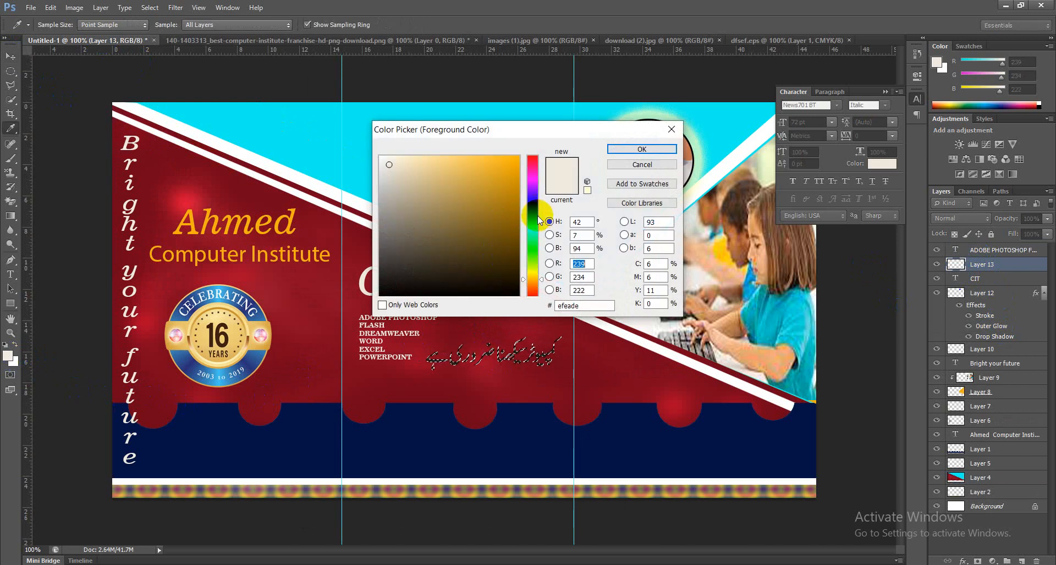
pyautogui.click(510, 165)
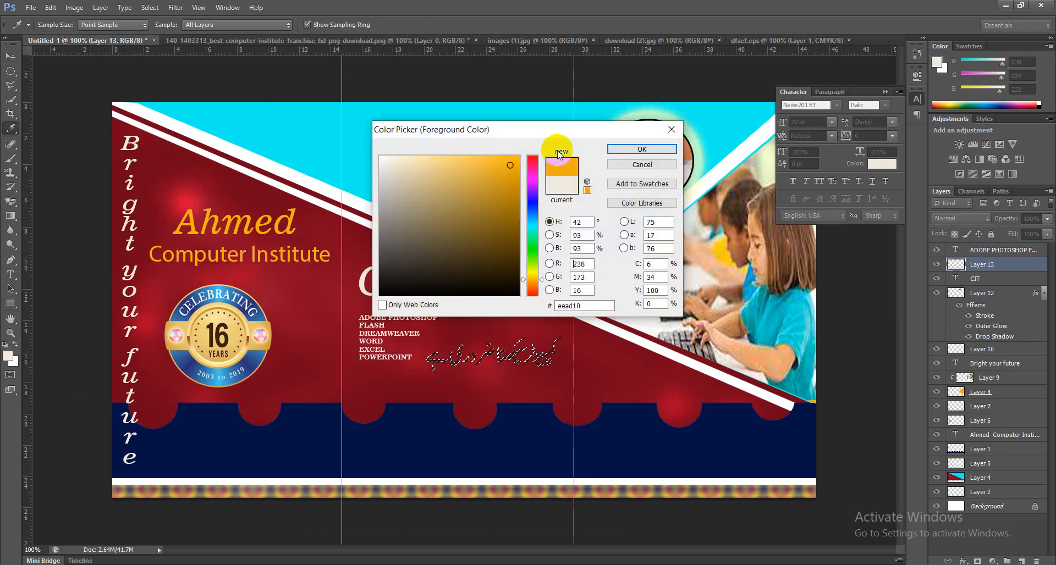
pyautogui.click(516, 158)
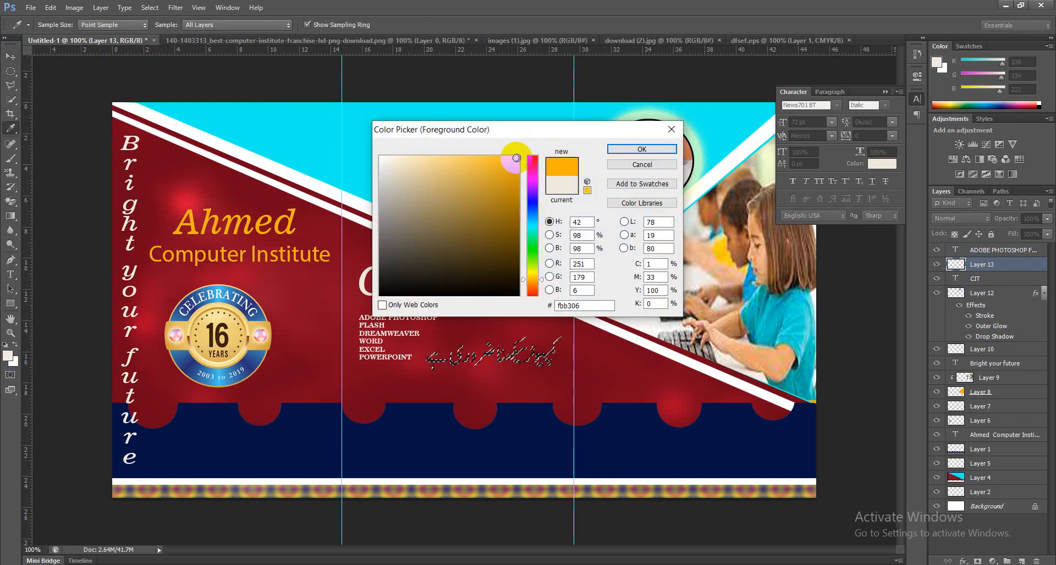
pyautogui.click(629, 152)
pyautogui.press('v')
pyautogui.hotkey('alt', 'BackSpace')
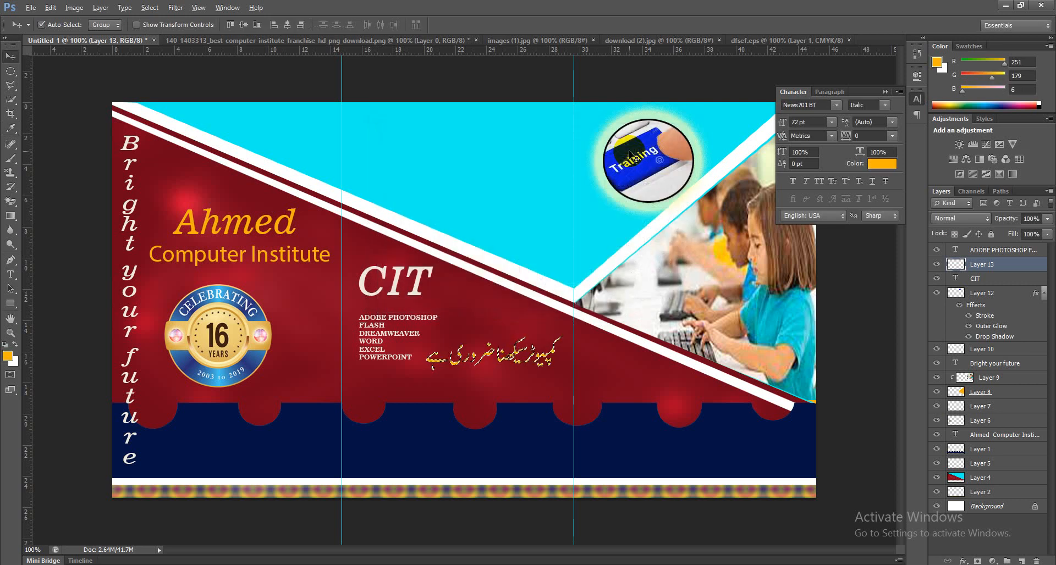
pyautogui.hotkey('ctrl', 'd')
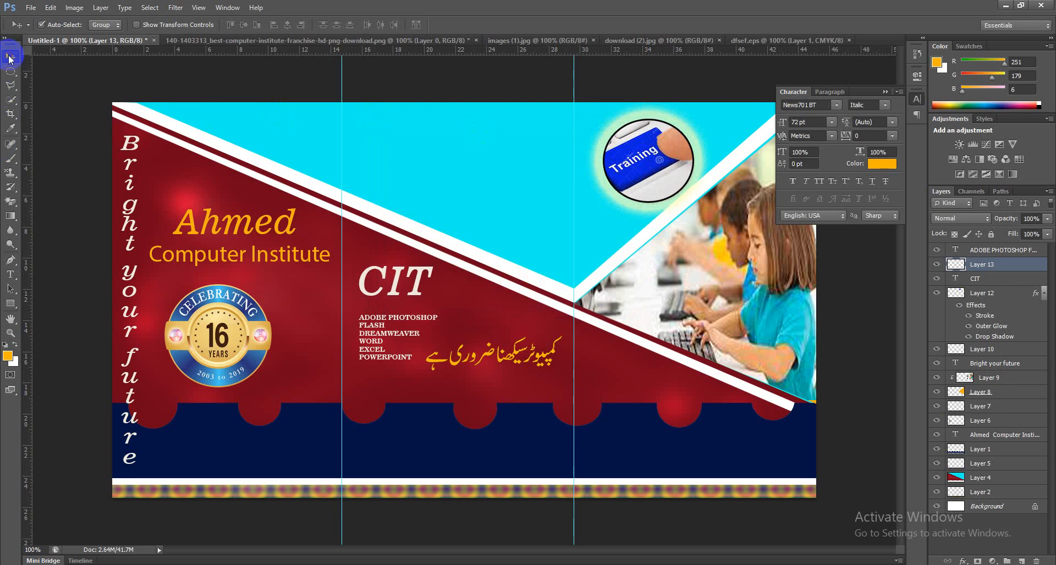
# - Move the orange Urdu line down and left so it sits just below the POWERPOINT line of the course list
pyautogui.click(430, 431)
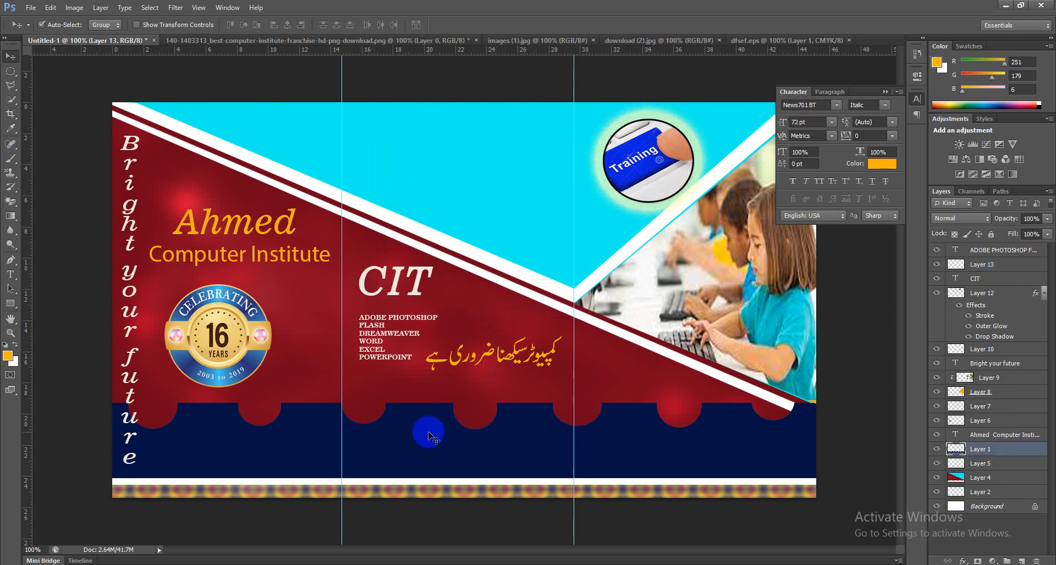
pyautogui.moveTo(521, 357)
pyautogui.mouseDown()
pyautogui.moveTo(519, 376)
pyautogui.moveTo(507, 359)
pyautogui.mouseUp()
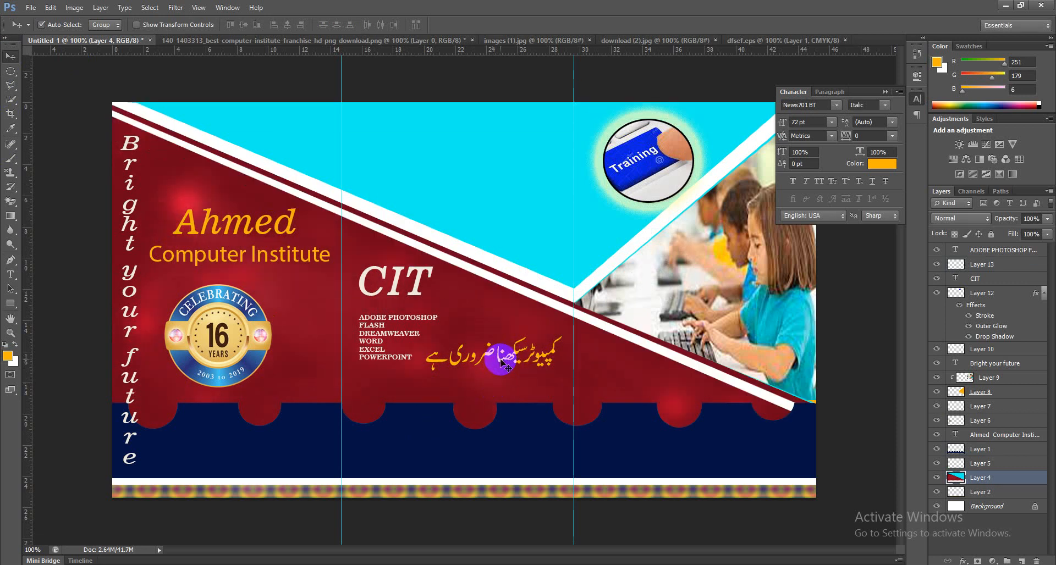
pyautogui.hotkey('ctrl', '+')
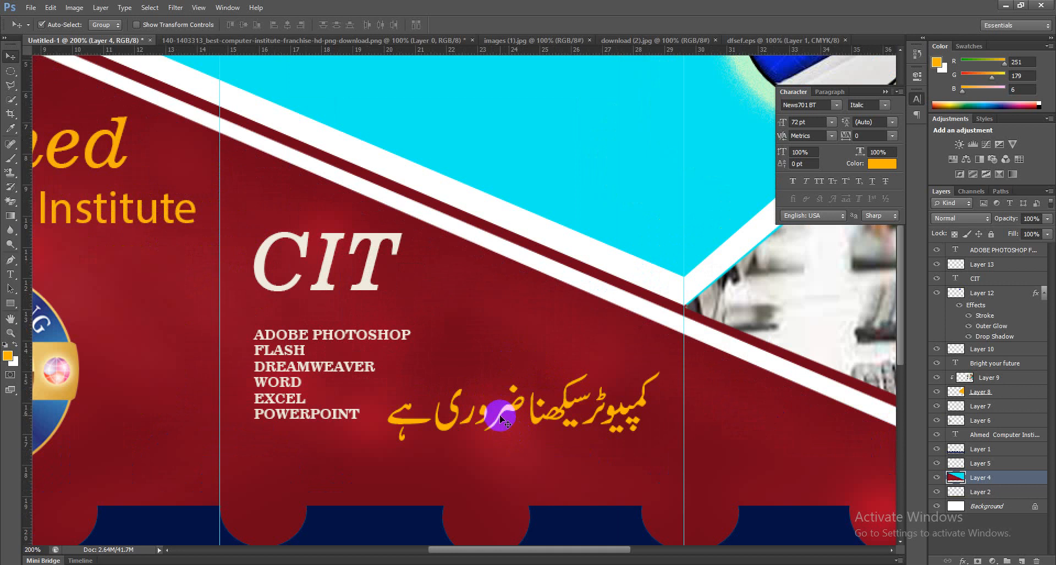
pyautogui.moveTo(448, 429); pyautogui.dragTo(357, 478)
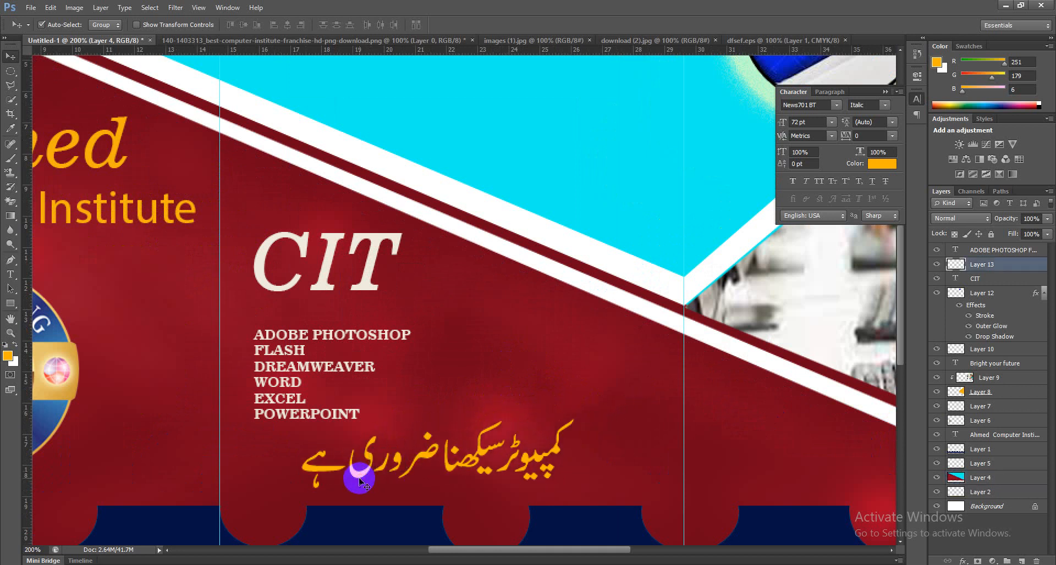
pyautogui.hotkey('ctrl', '-')
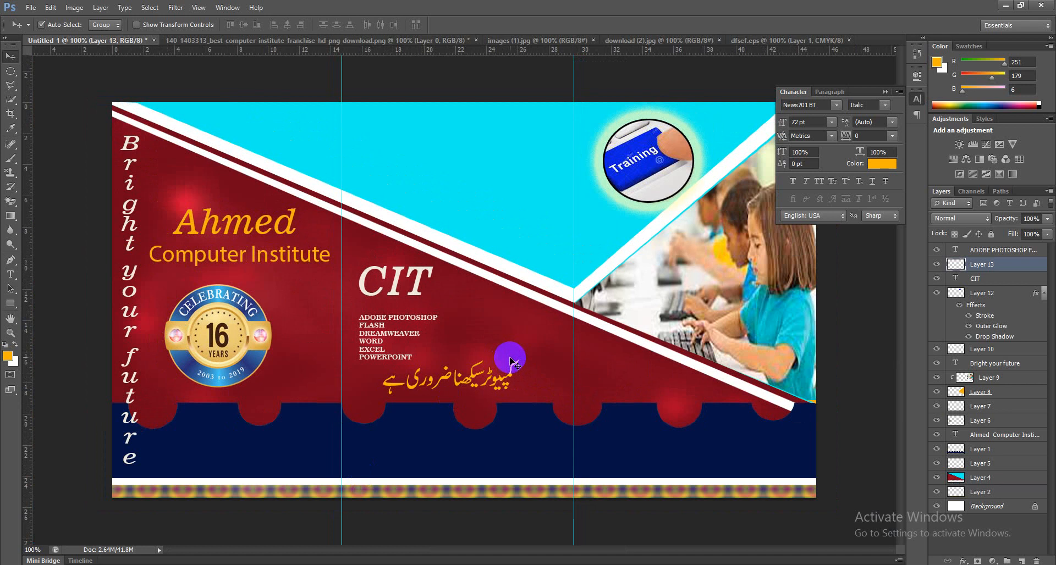
# - Add the off-white (#faf9f6) horizontal text "Graphics" at 72 pt in the banner's cyan area
pyautogui.click(384, 153)
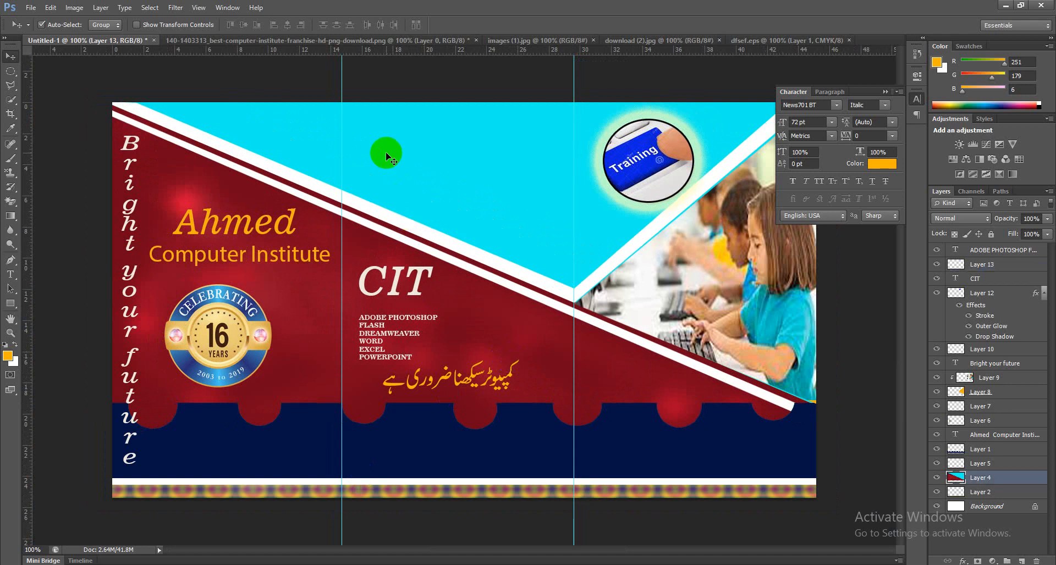
pyautogui.click(11, 275)
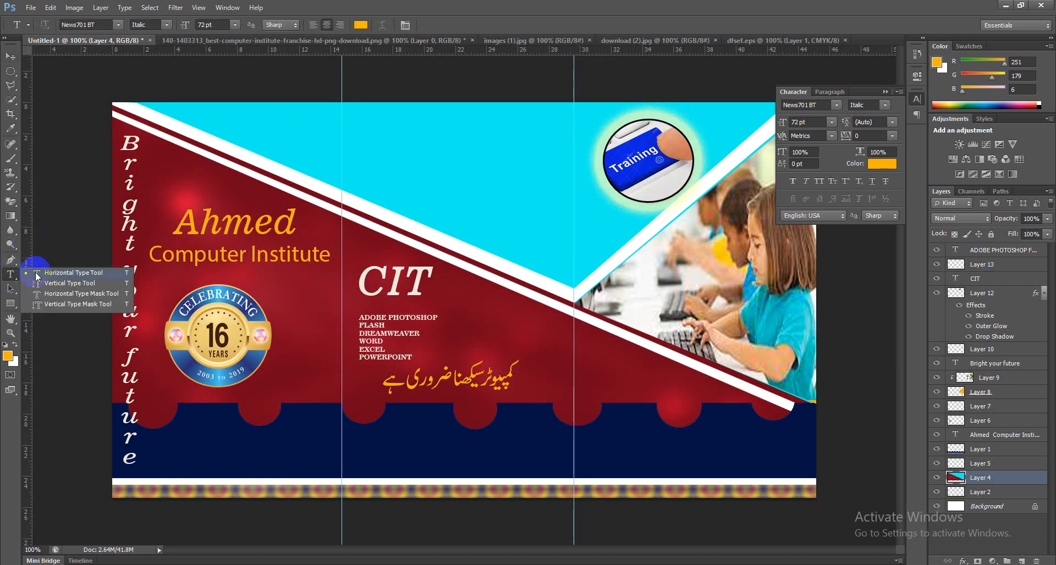
pyautogui.click(38, 271)
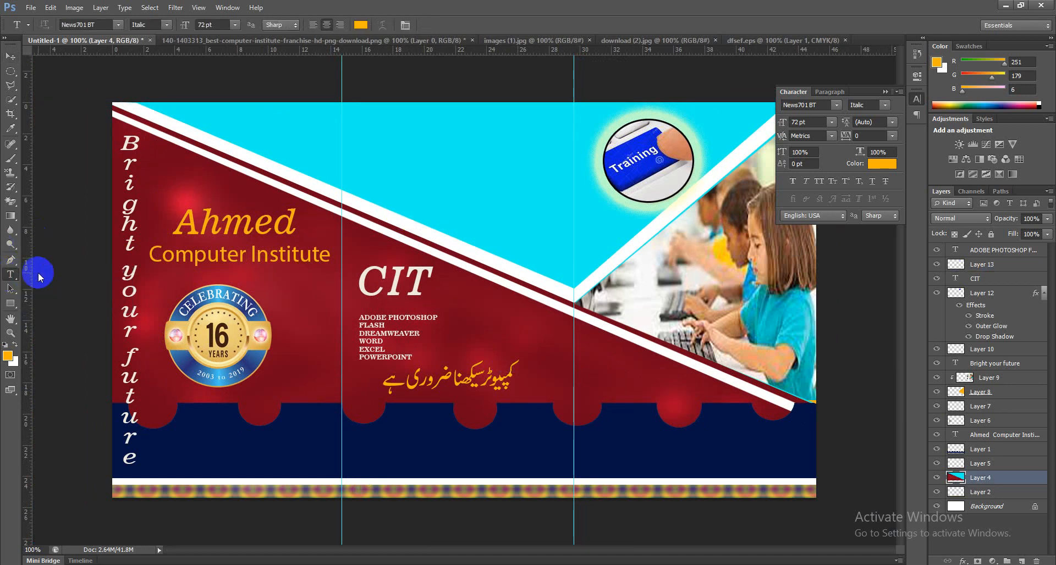
pyautogui.click(373, 128)
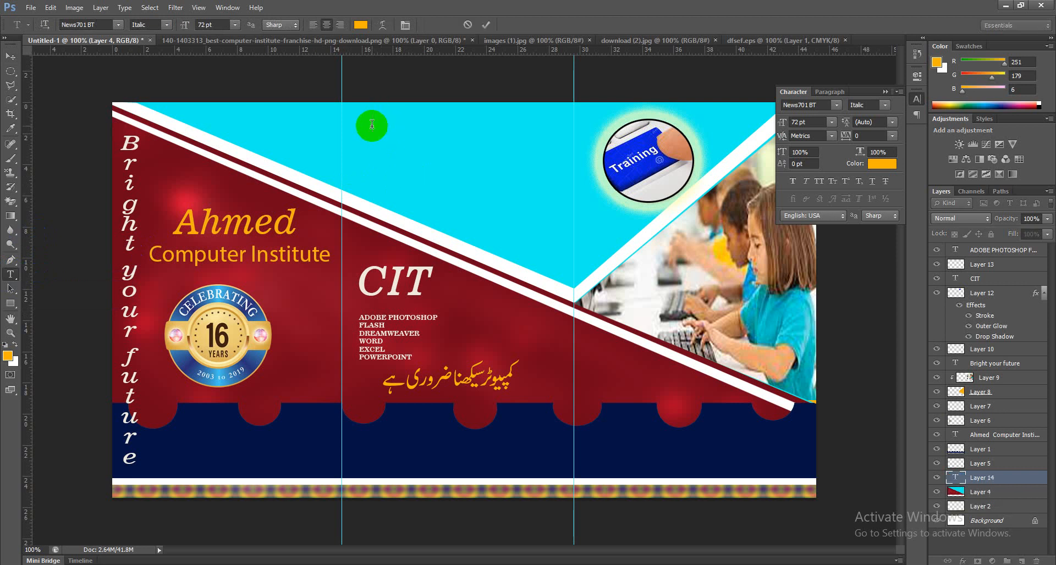
pyautogui.click(12, 355)
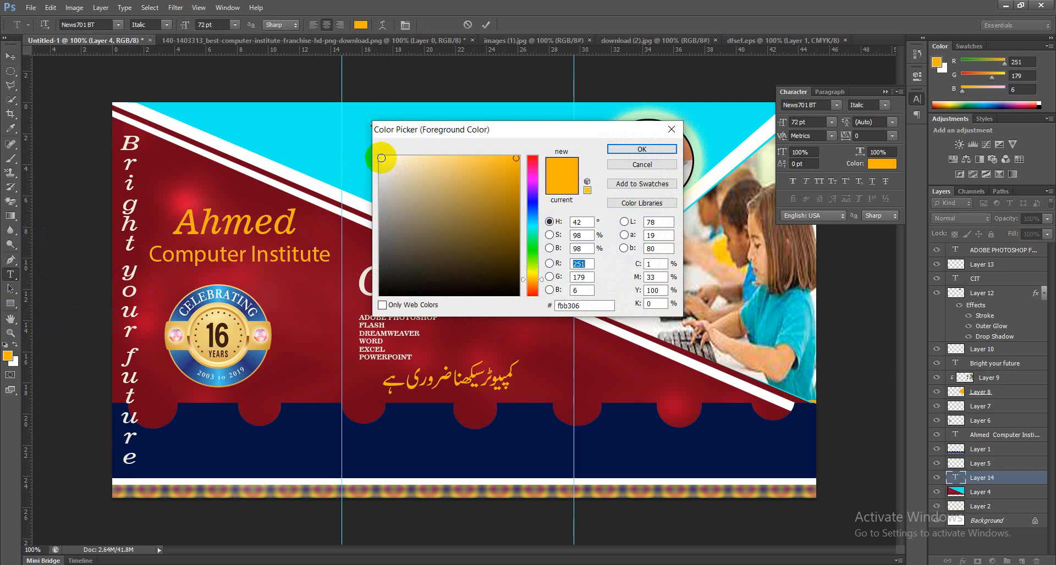
pyautogui.click(381, 158)
pyautogui.click(638, 148)
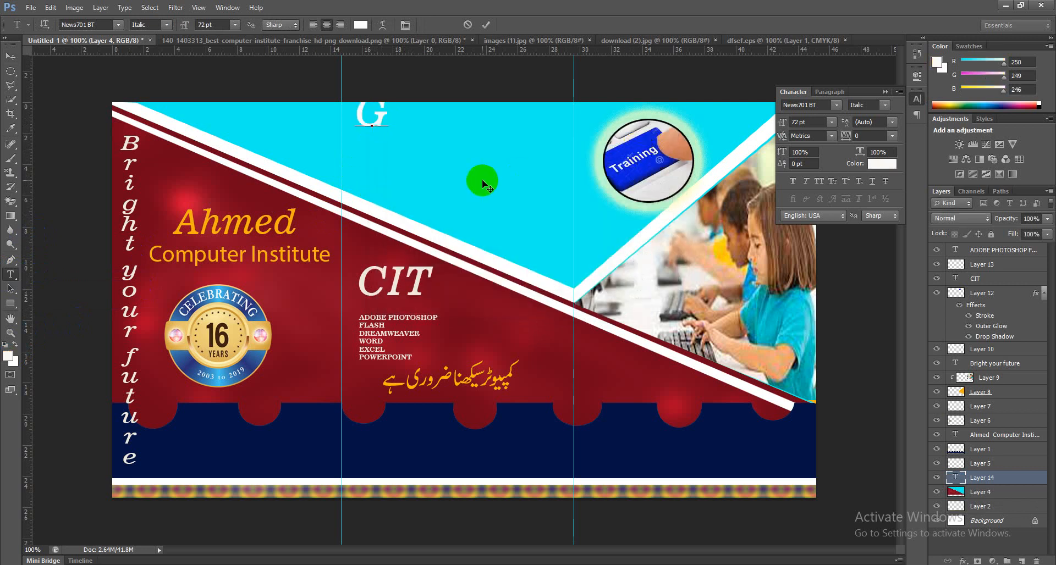
pyautogui.write('raph')
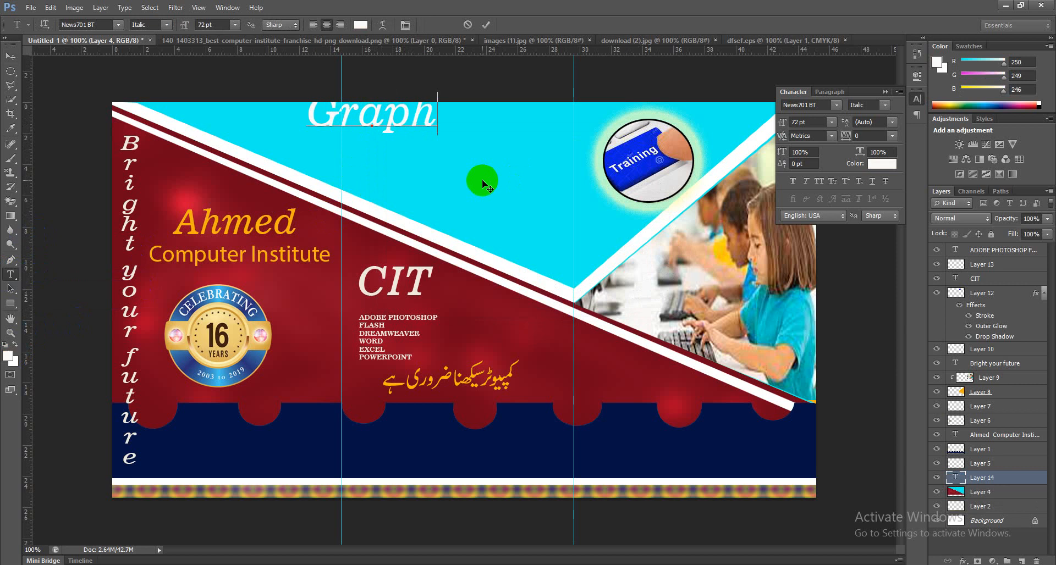
pyautogui.write('ics')
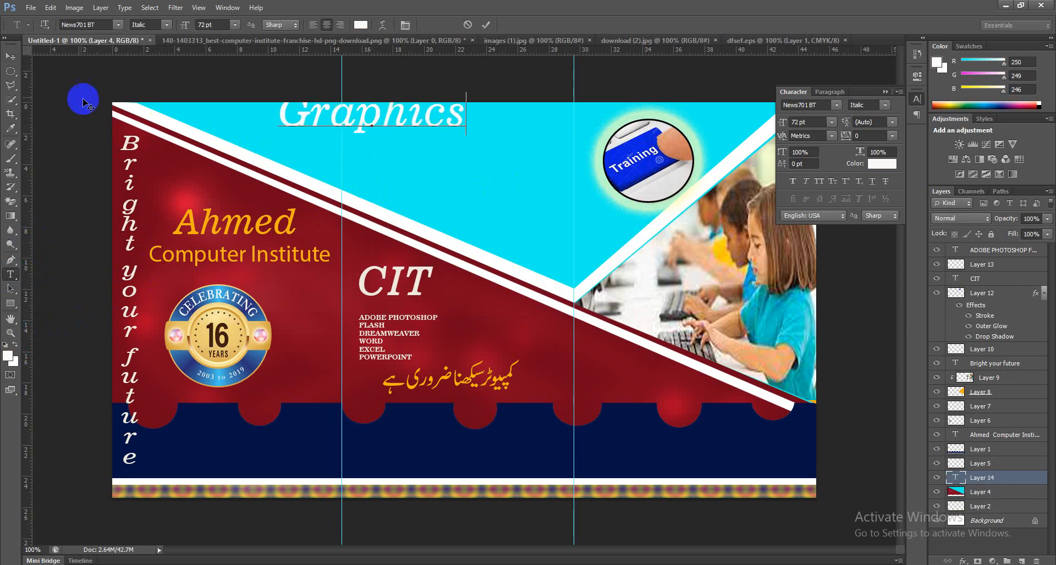
# - Move the "Graphics" heading fully into the cyan area, between the two vertical guides and left of the training picture
pyautogui.click(10, 57)
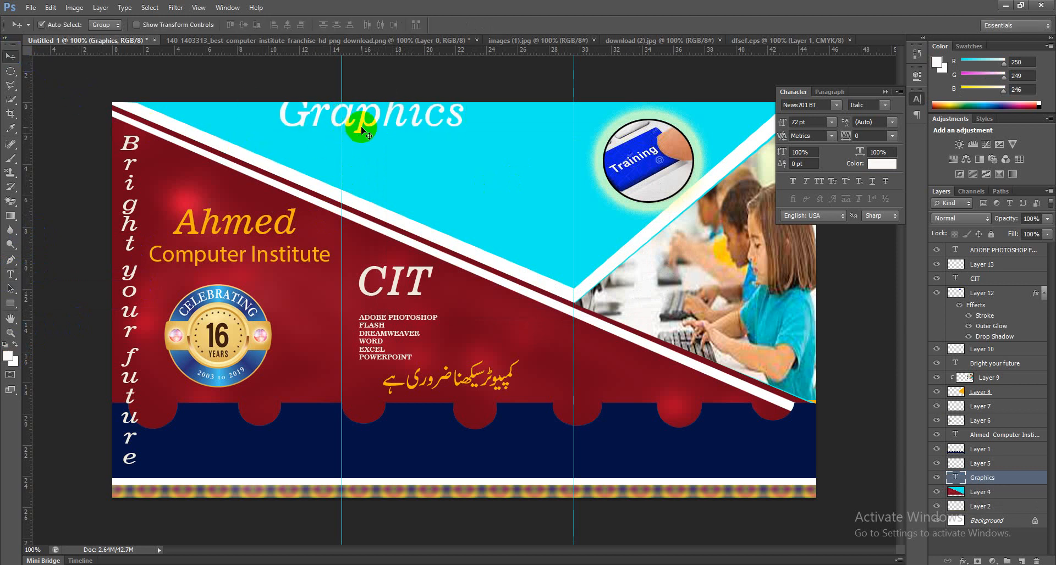
pyautogui.click(419, 165)
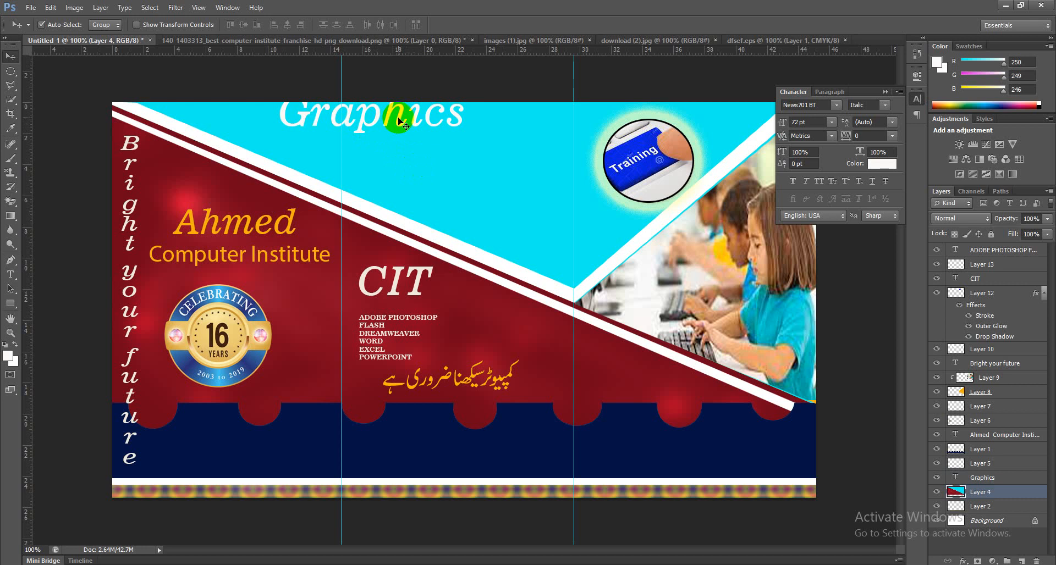
pyautogui.moveTo(399, 121); pyautogui.dragTo(481, 141)
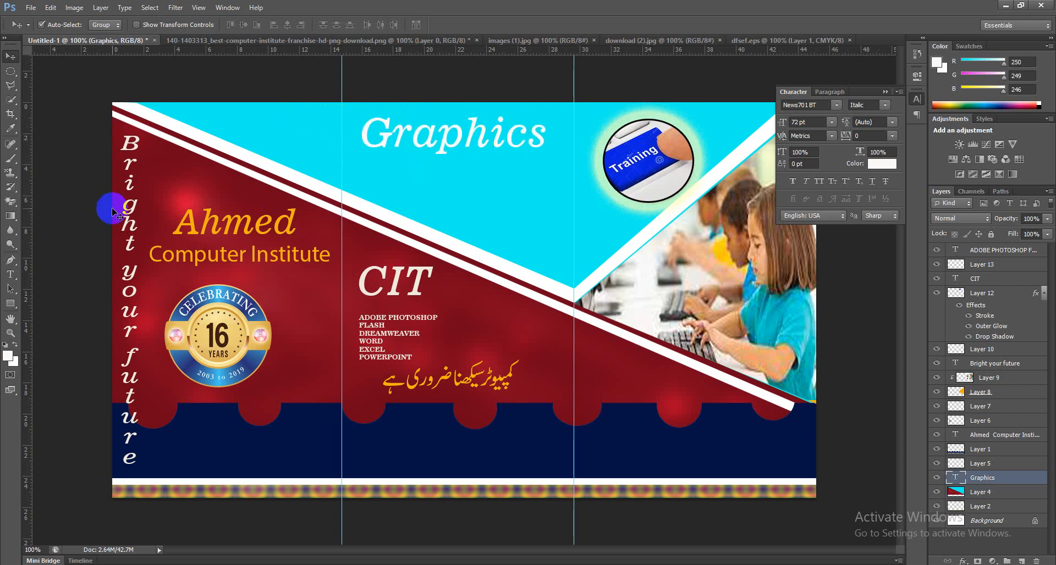
# - Reset the foreground and background colours and add a horizontal text reading "Corel" and "Illustrator" on two lines below the "Graphics" heading
pyautogui.click(5, 344)
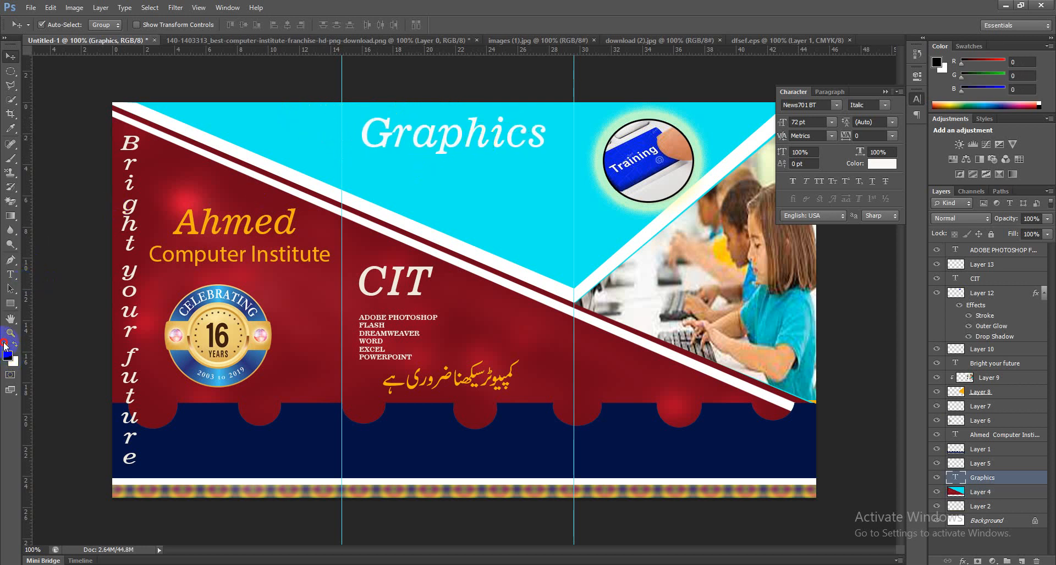
pyautogui.click(14, 277)
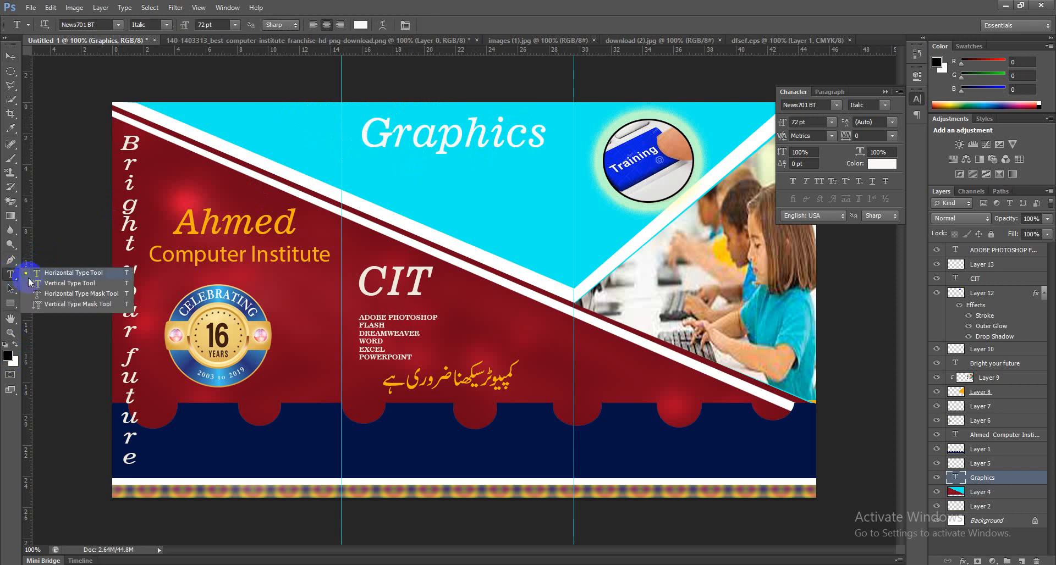
pyautogui.click(49, 278)
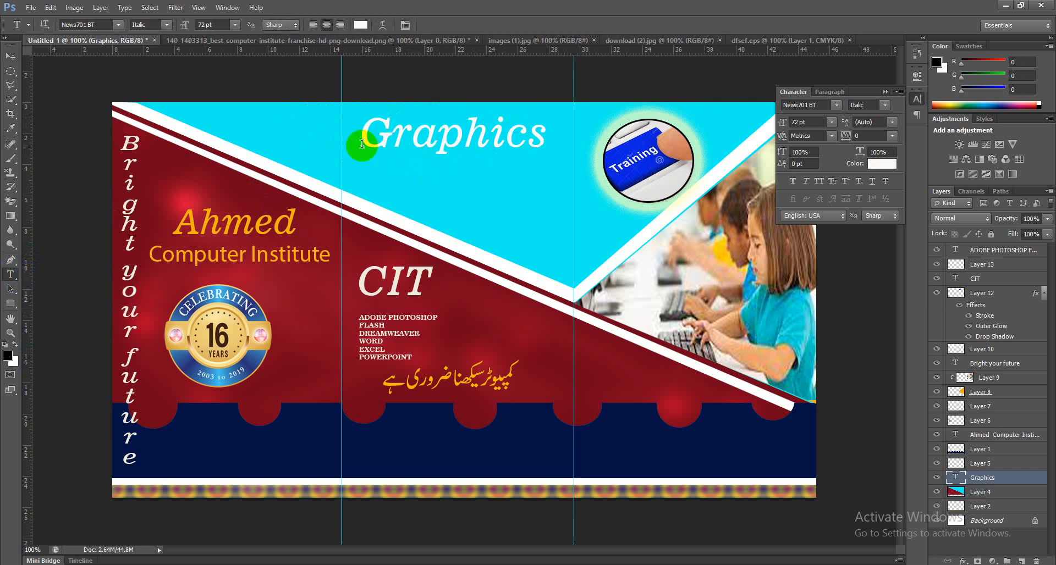
pyautogui.click(376, 169)
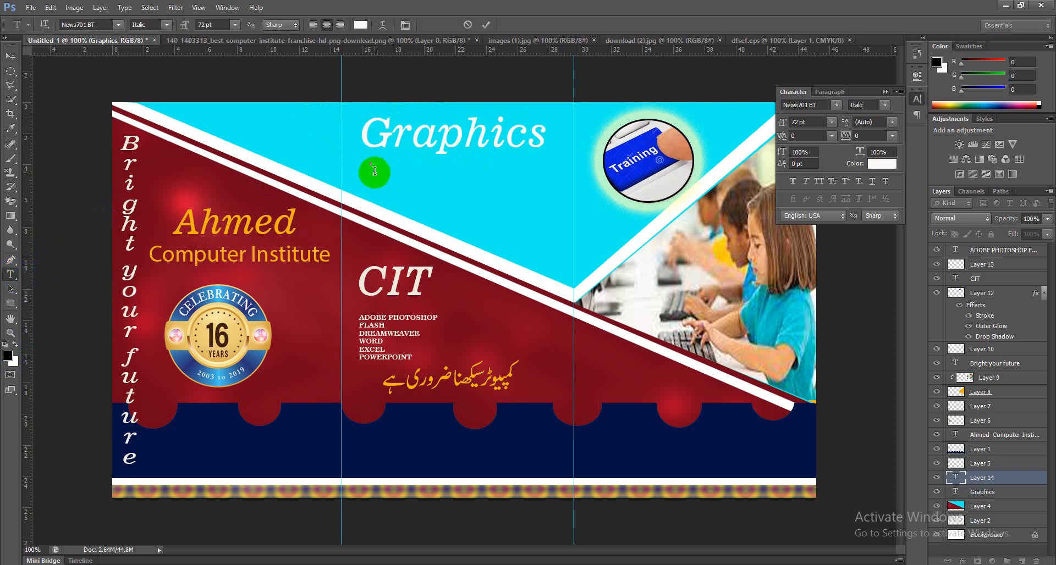
pyautogui.write('Corel ')
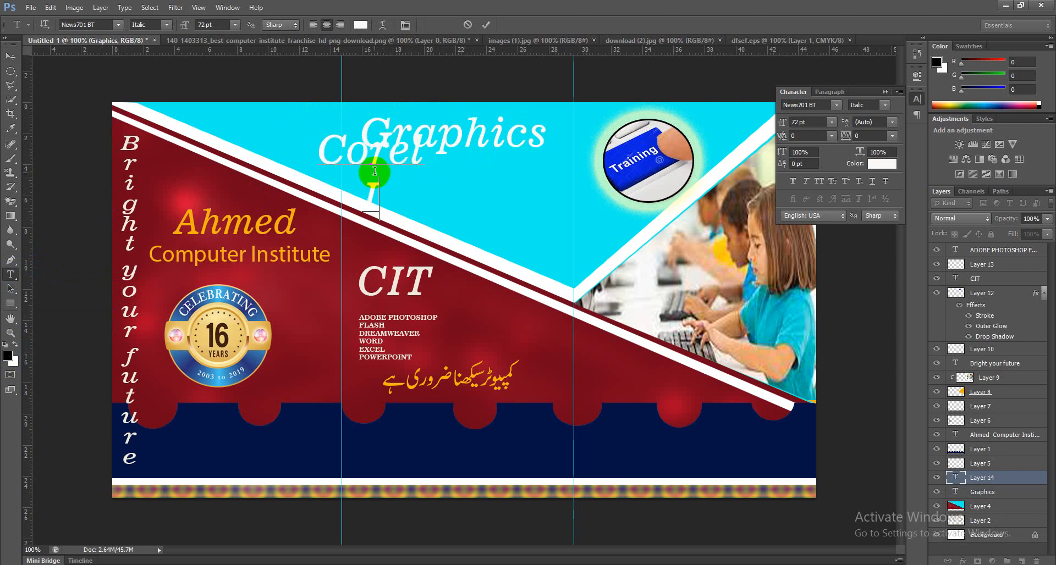
pyautogui.write('Illust')
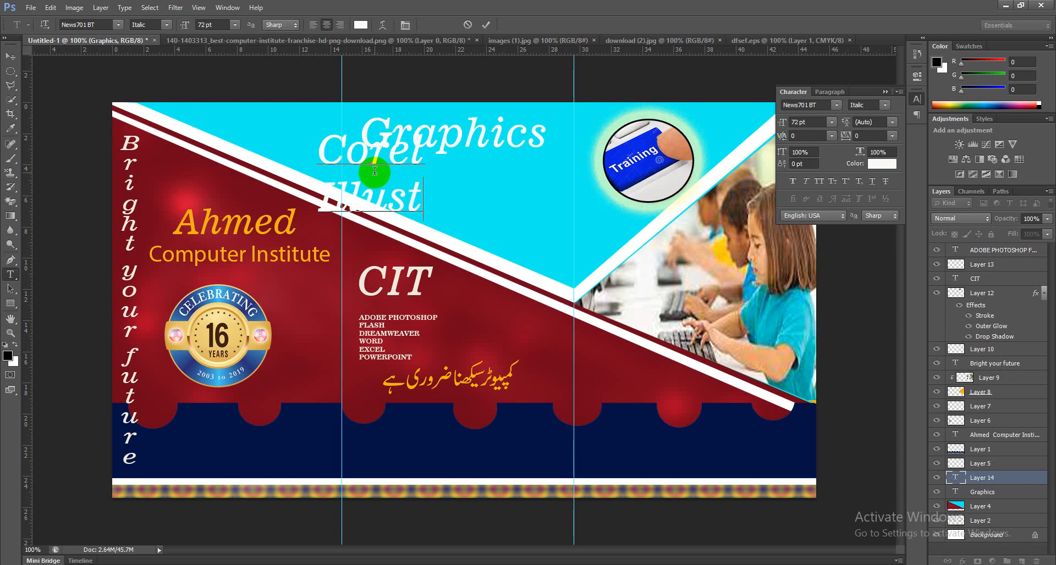
pyautogui.write('rator')
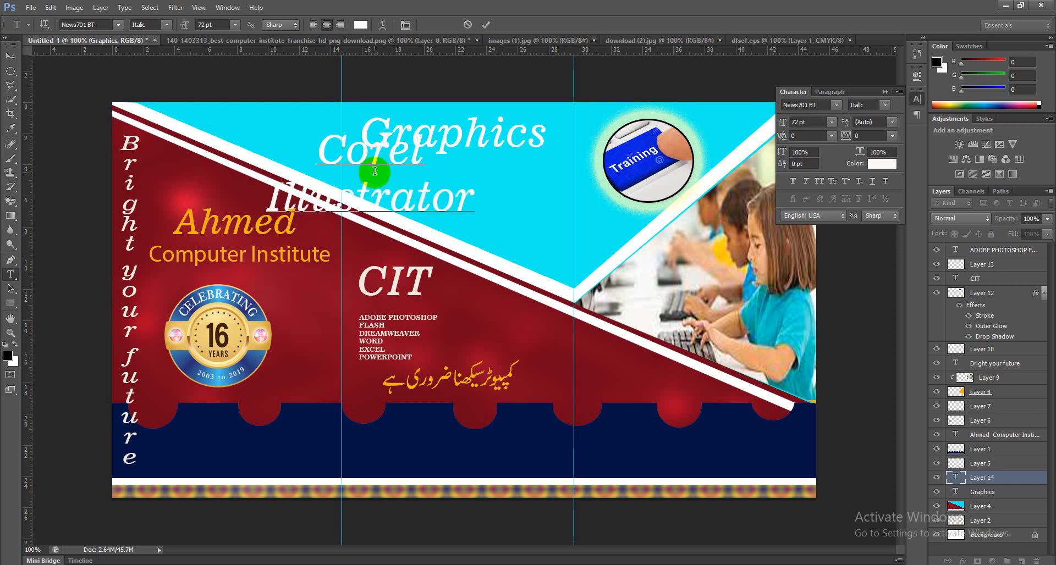
# - Set both lines of the "Corel Illustrator" text to 36 pt and colour them near-black (#070604)
pyautogui.moveTo(319, 157); pyautogui.dragTo(514, 236)
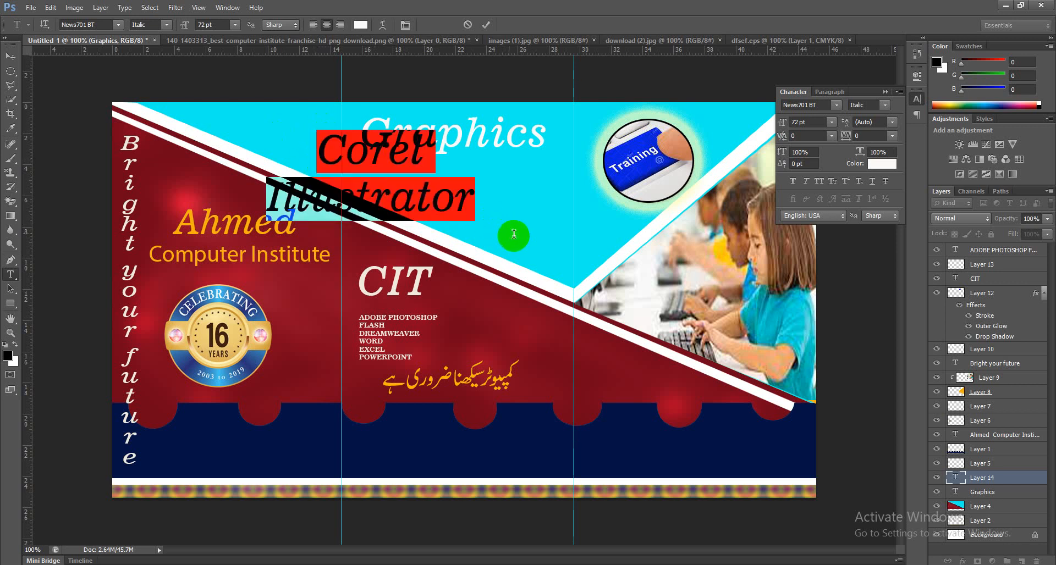
pyautogui.click(234, 24)
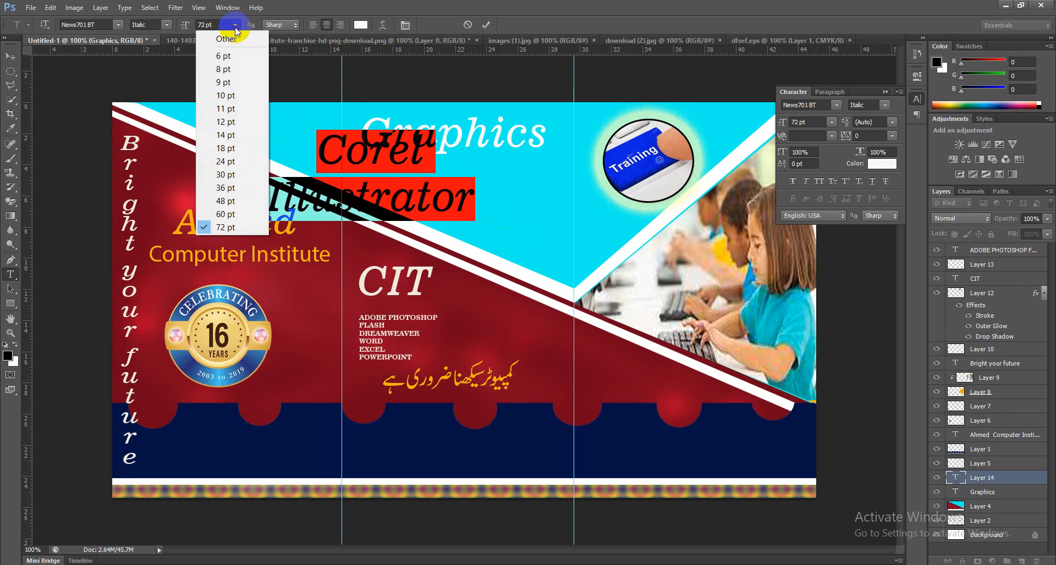
pyautogui.click(235, 188)
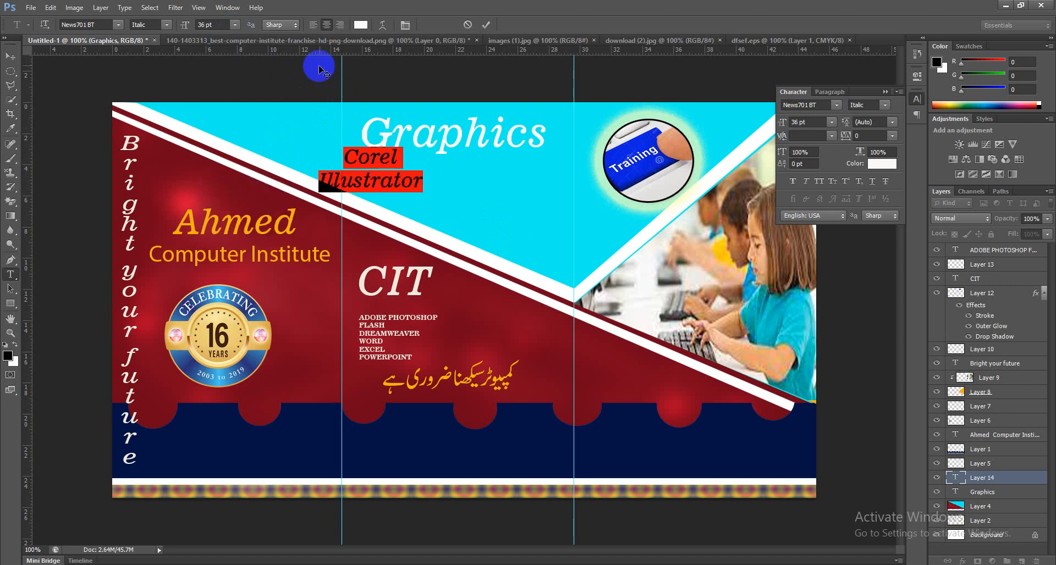
pyautogui.click(360, 24)
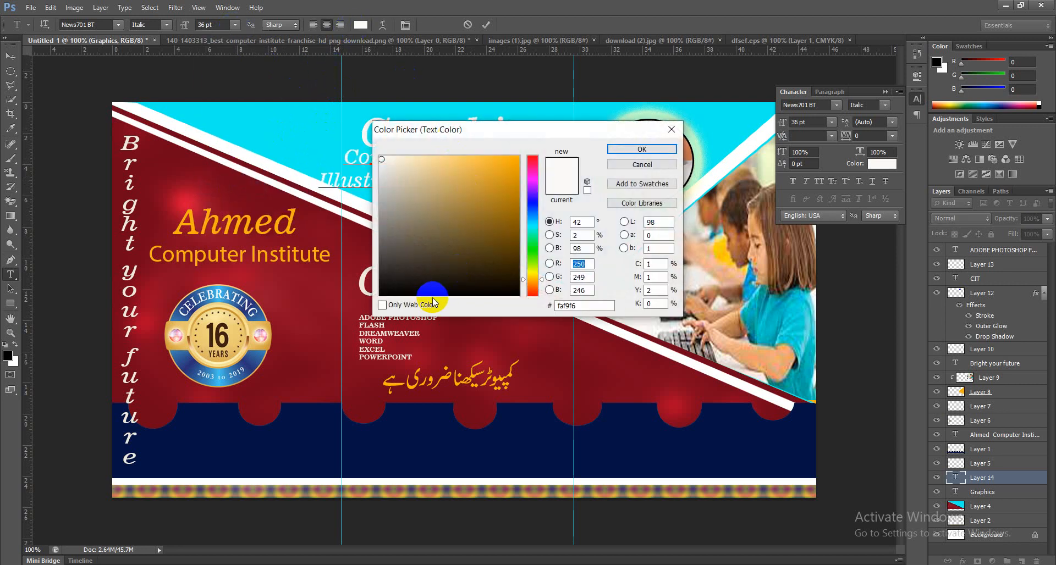
pyautogui.click(433, 292)
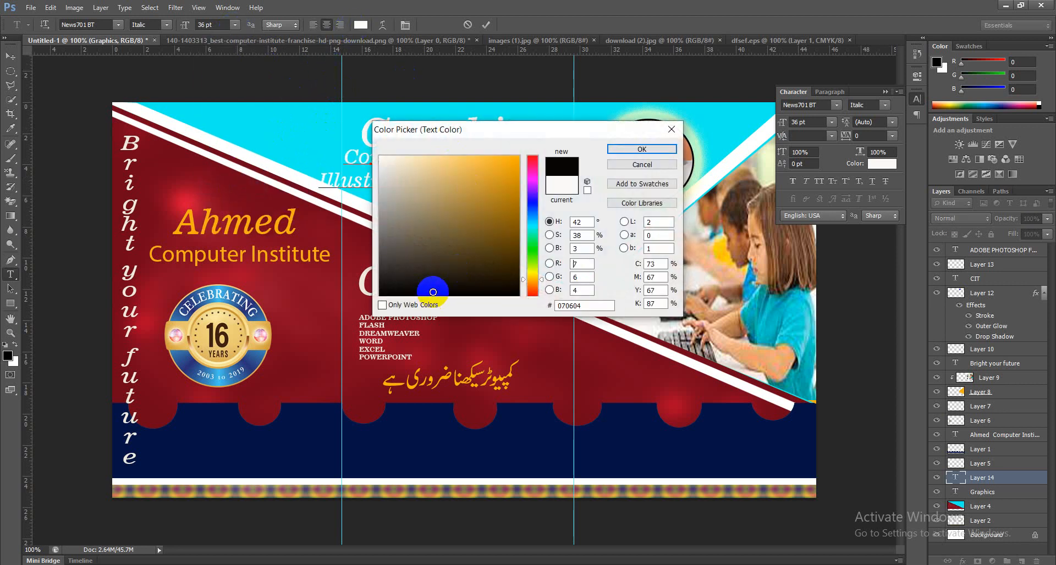
pyautogui.click(608, 148)
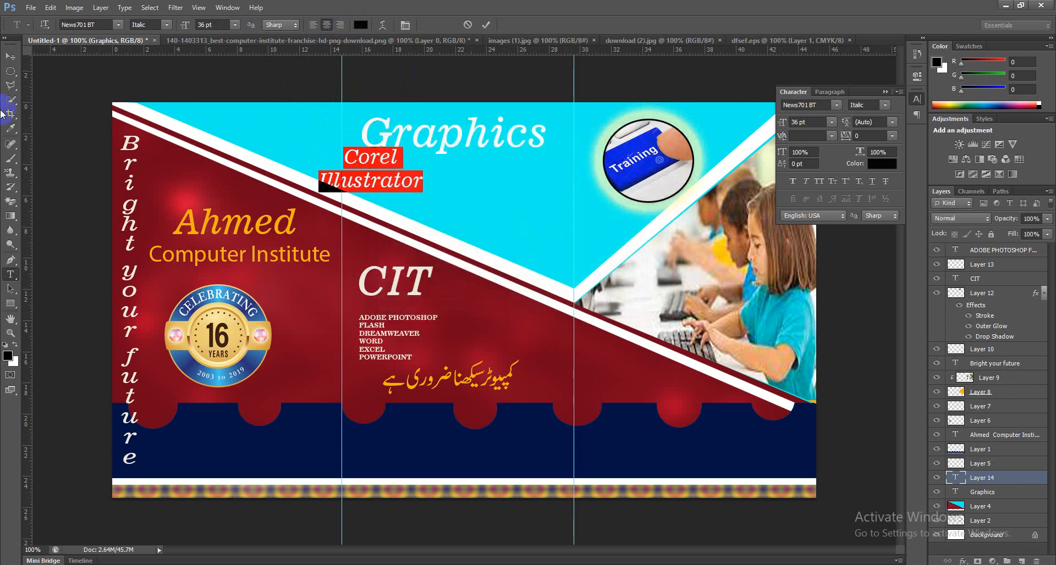
# - Move the "Corel Illustrator" text clear of the "Graphics" heading, into the cyan area just below it
pyautogui.click(17, 59)
pyautogui.click(361, 165)
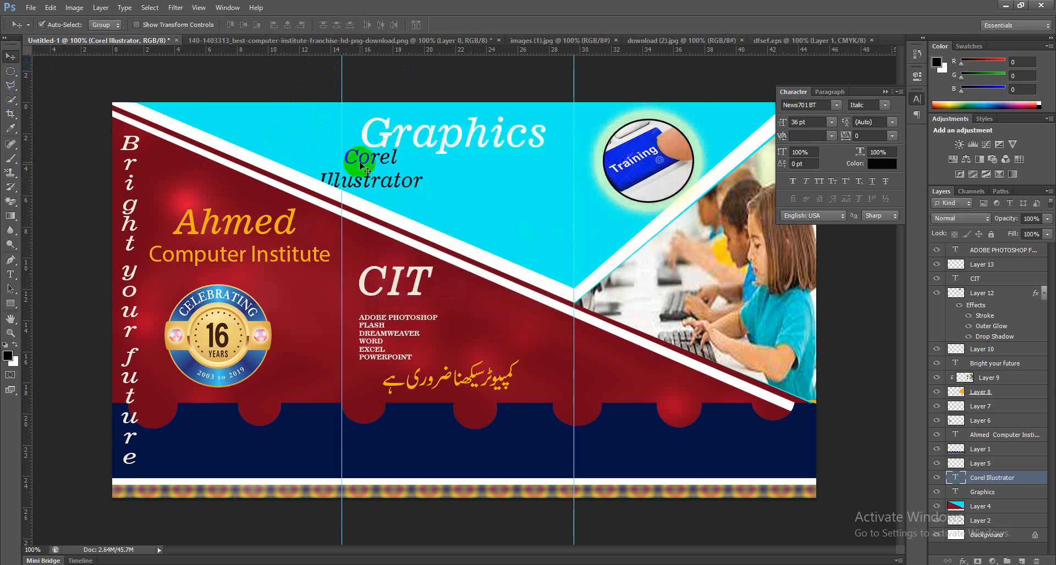
pyautogui.moveTo(361, 165); pyautogui.dragTo(414, 178)
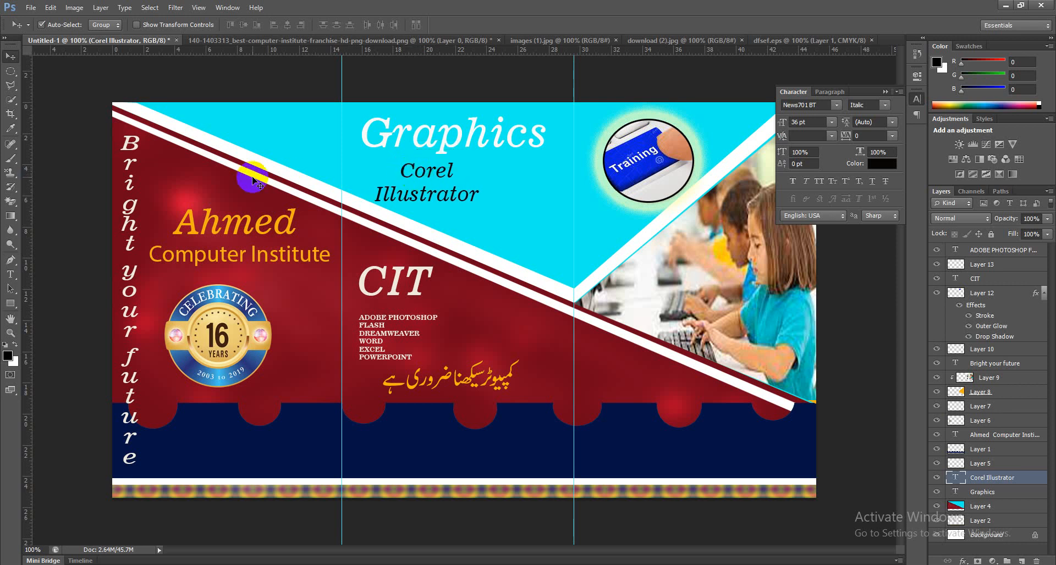
pyautogui.click(11, 274)
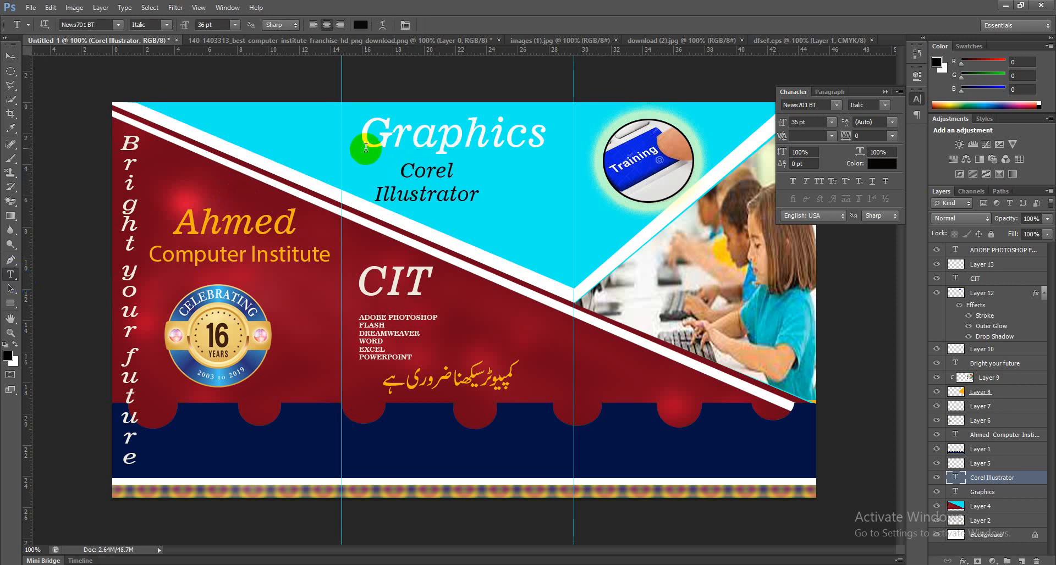
pyautogui.moveTo(364, 141); pyautogui.dragTo(523, 231)
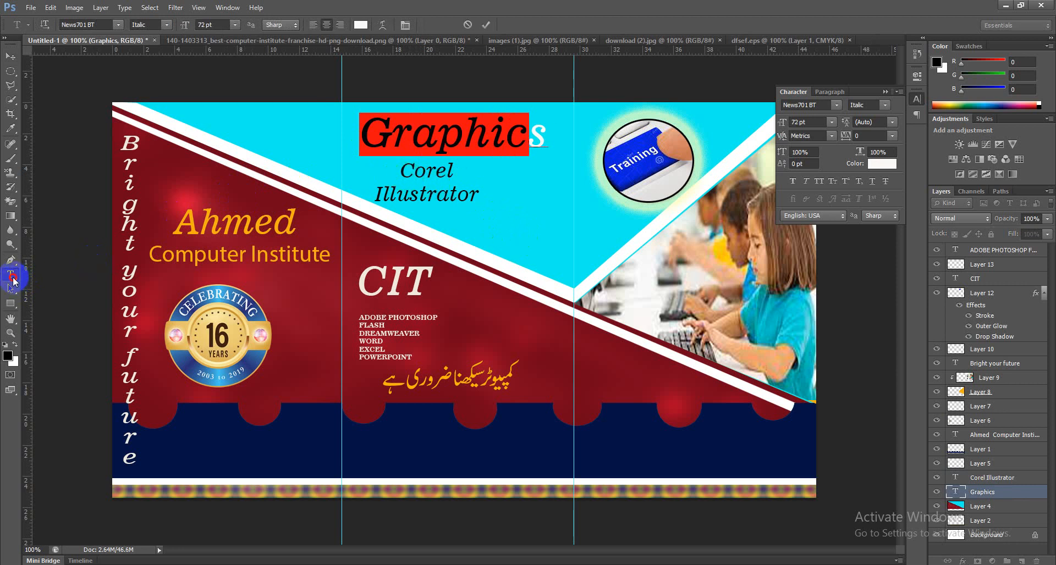
pyautogui.click(14, 278)
pyautogui.click(34, 275)
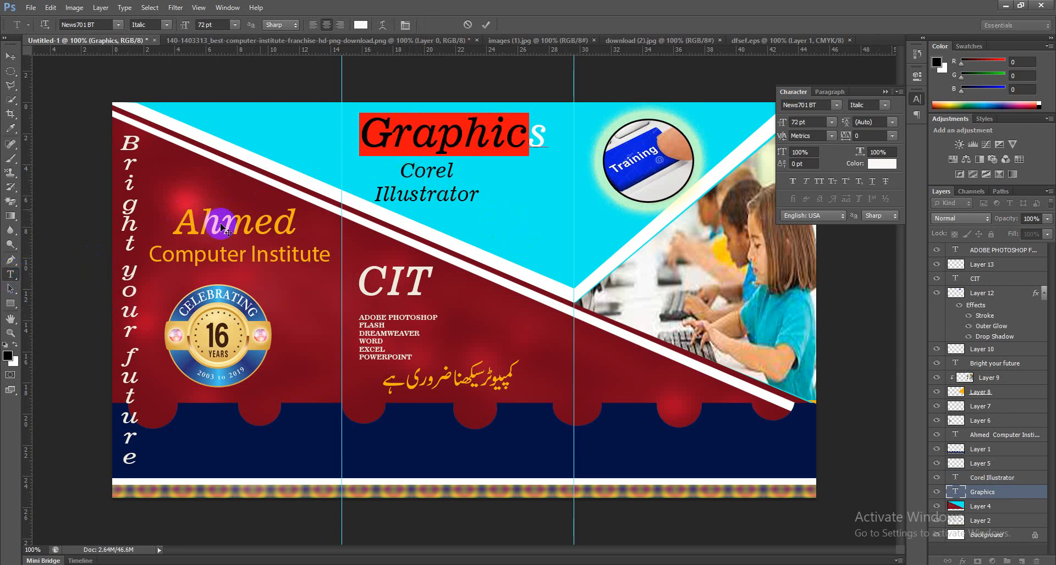
pyautogui.click(10, 56)
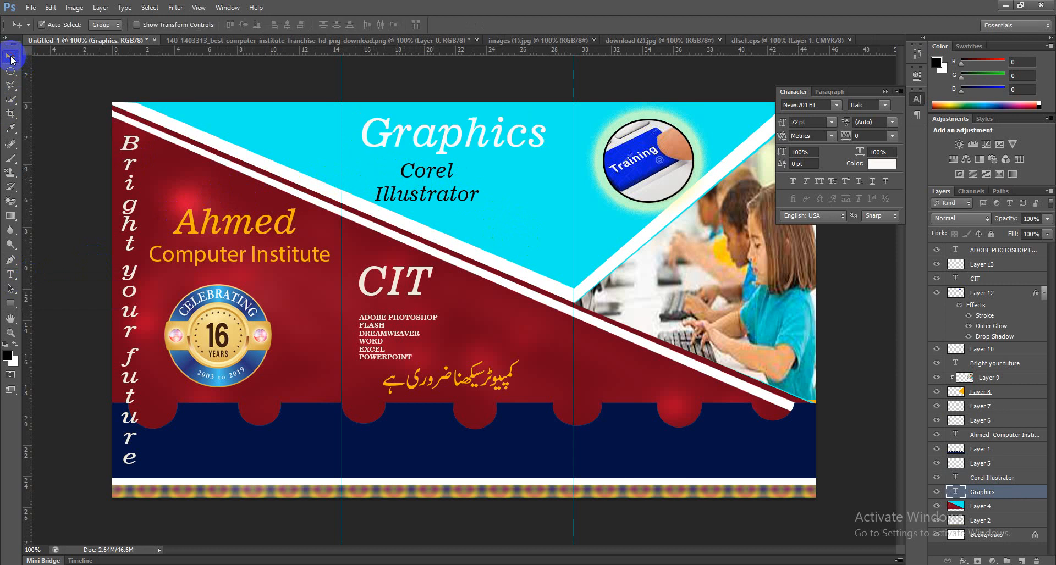
# - Left-align the two lines of the "Corel Illustrator" text and move it under the start of the "Graphics" heading
pyautogui.click(17, 274)
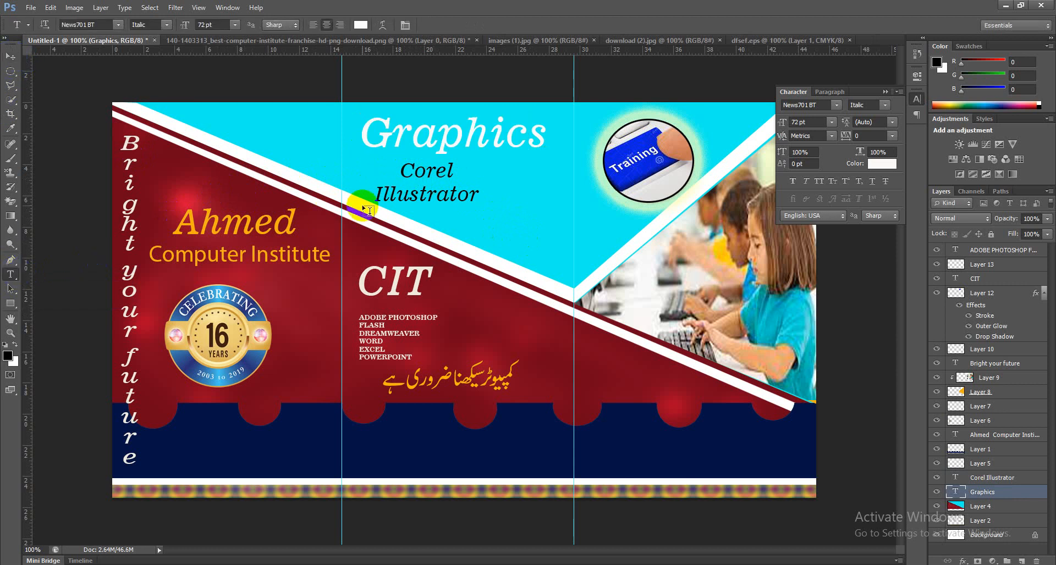
pyautogui.moveTo(401, 170); pyautogui.dragTo(498, 206)
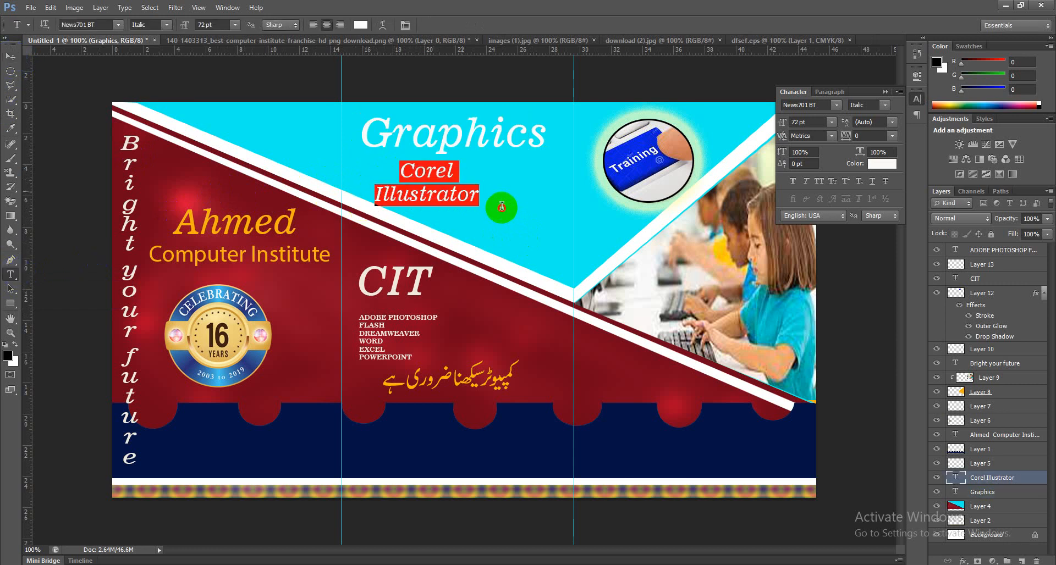
pyautogui.click(313, 25)
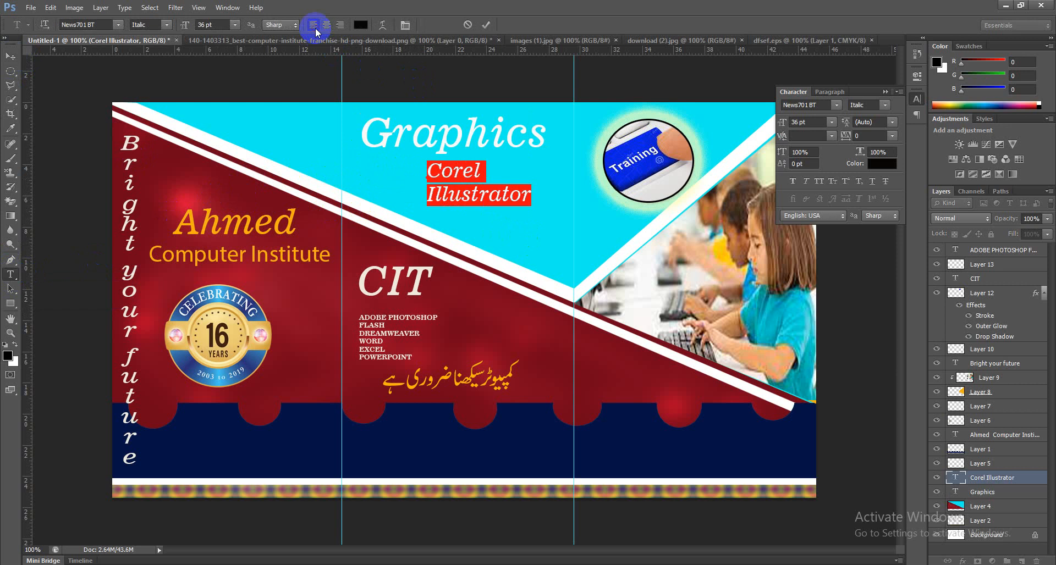
pyautogui.click(10, 57)
pyautogui.click(432, 180)
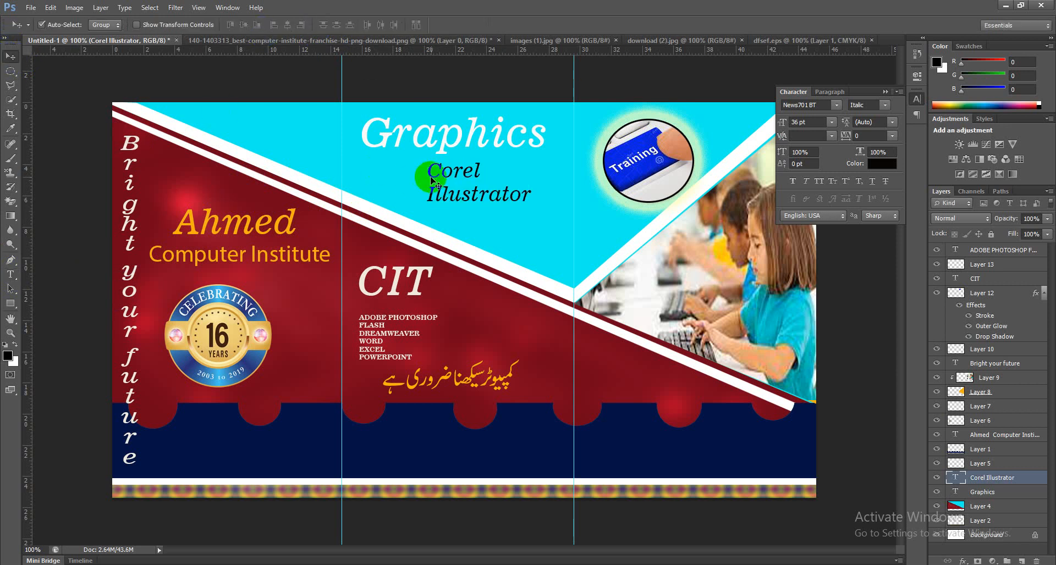
pyautogui.moveTo(434, 177); pyautogui.dragTo(379, 170)
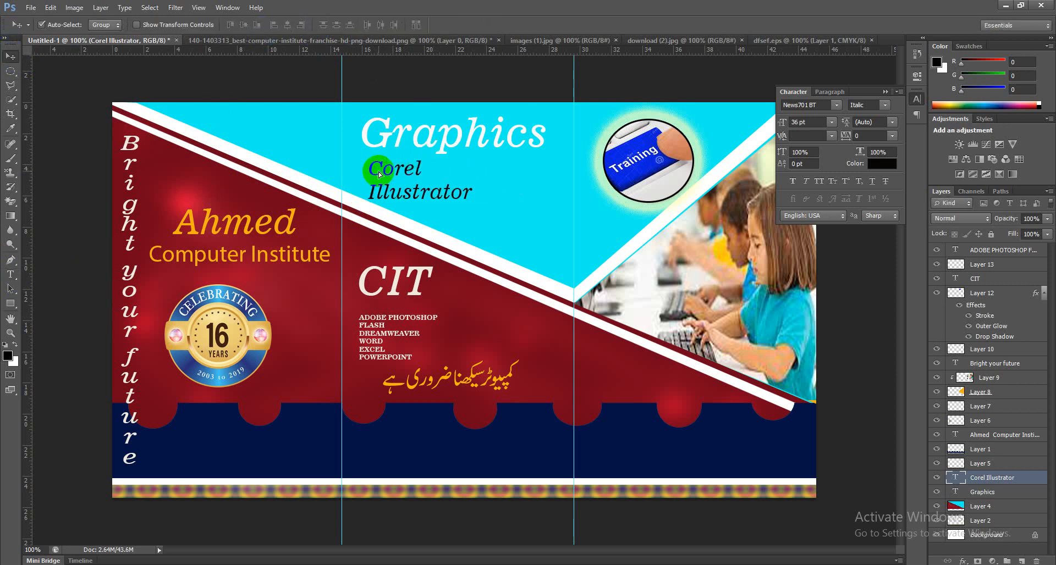
# - Reduce both lines of the "Corel Illustrator" text to 14 pt
pyautogui.click(9, 274)
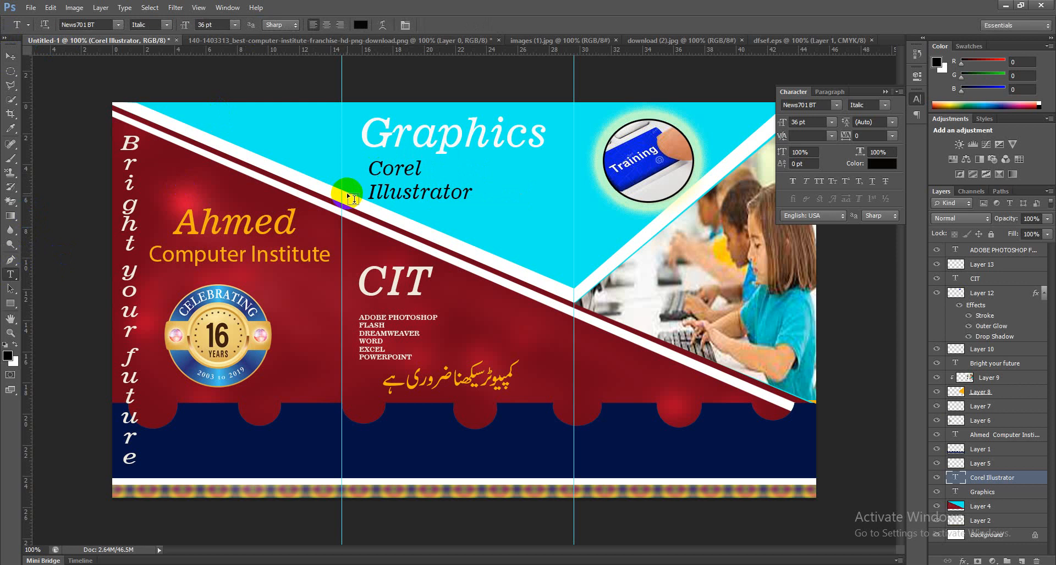
pyautogui.click(364, 170)
pyautogui.moveTo(364, 170); pyautogui.dragTo(556, 202)
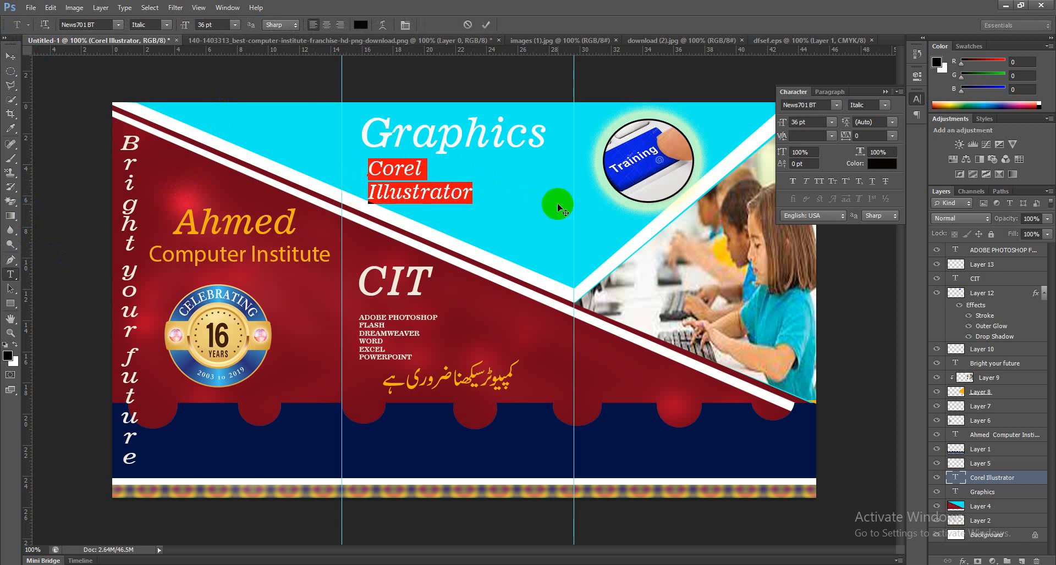
pyautogui.click(235, 25)
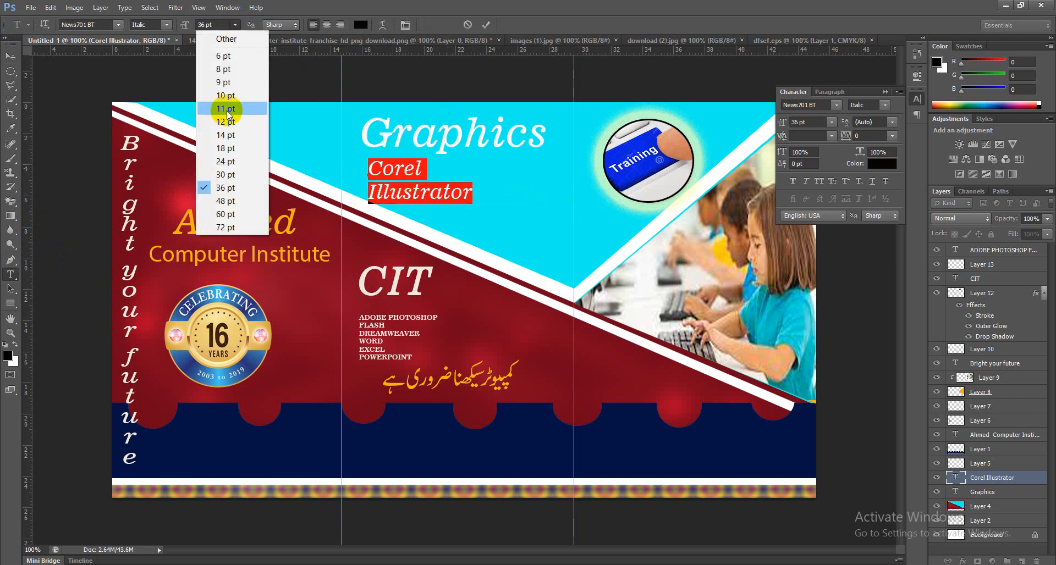
pyautogui.click(225, 135)
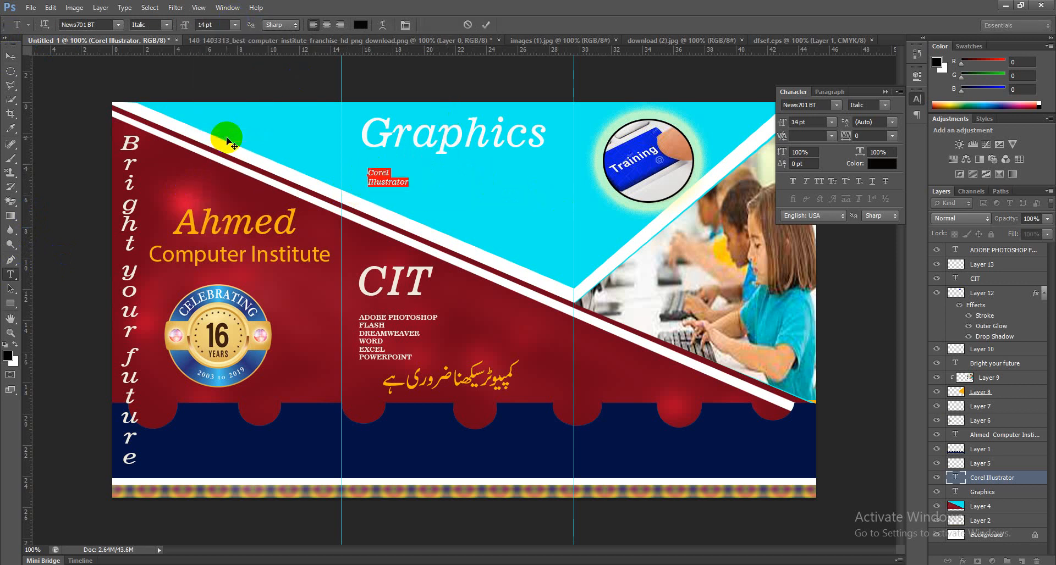
# - Place the small "Corel Illustrator" text close under the "Graphics" heading with a duplicate directly below it, and select the heading
pyautogui.click(10, 56)
pyautogui.moveTo(384, 182)
pyautogui.mouseDown()
pyautogui.moveTo(378, 170)
pyautogui.moveTo(384, 198)
pyautogui.moveTo(386, 169)
pyautogui.moveTo(382, 189)
pyautogui.mouseUp()
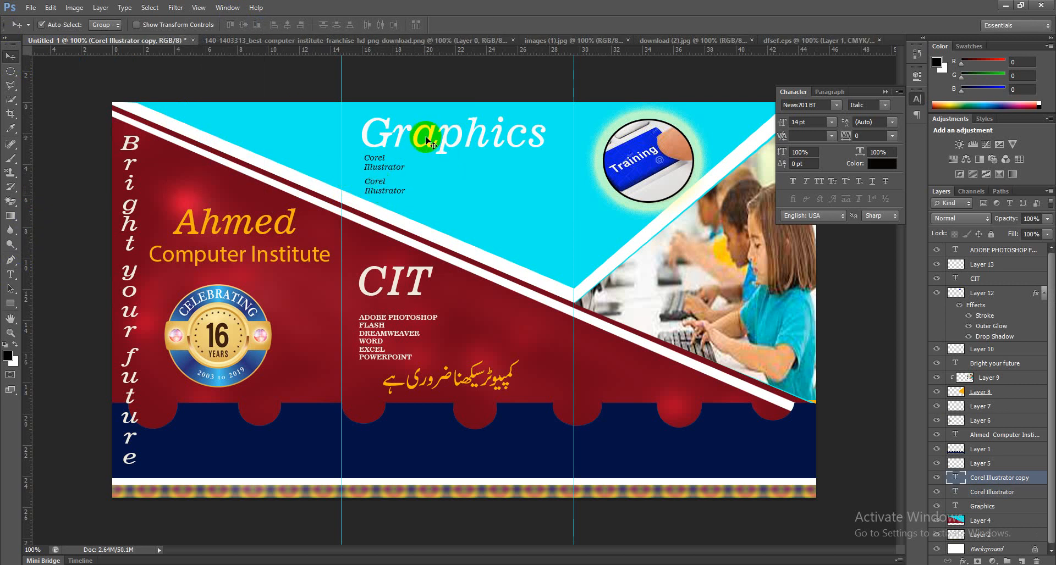
pyautogui.click(399, 134)
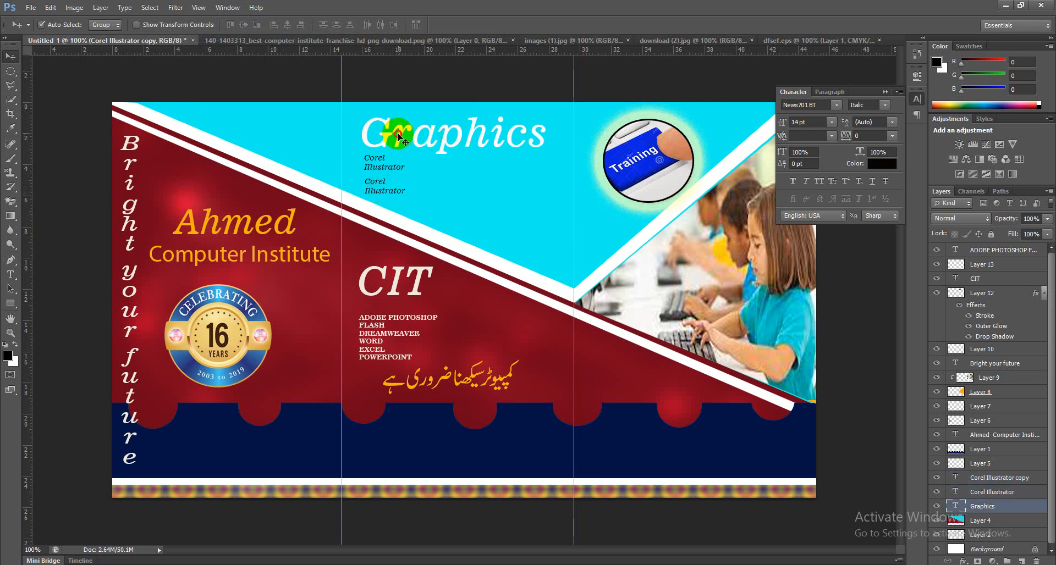